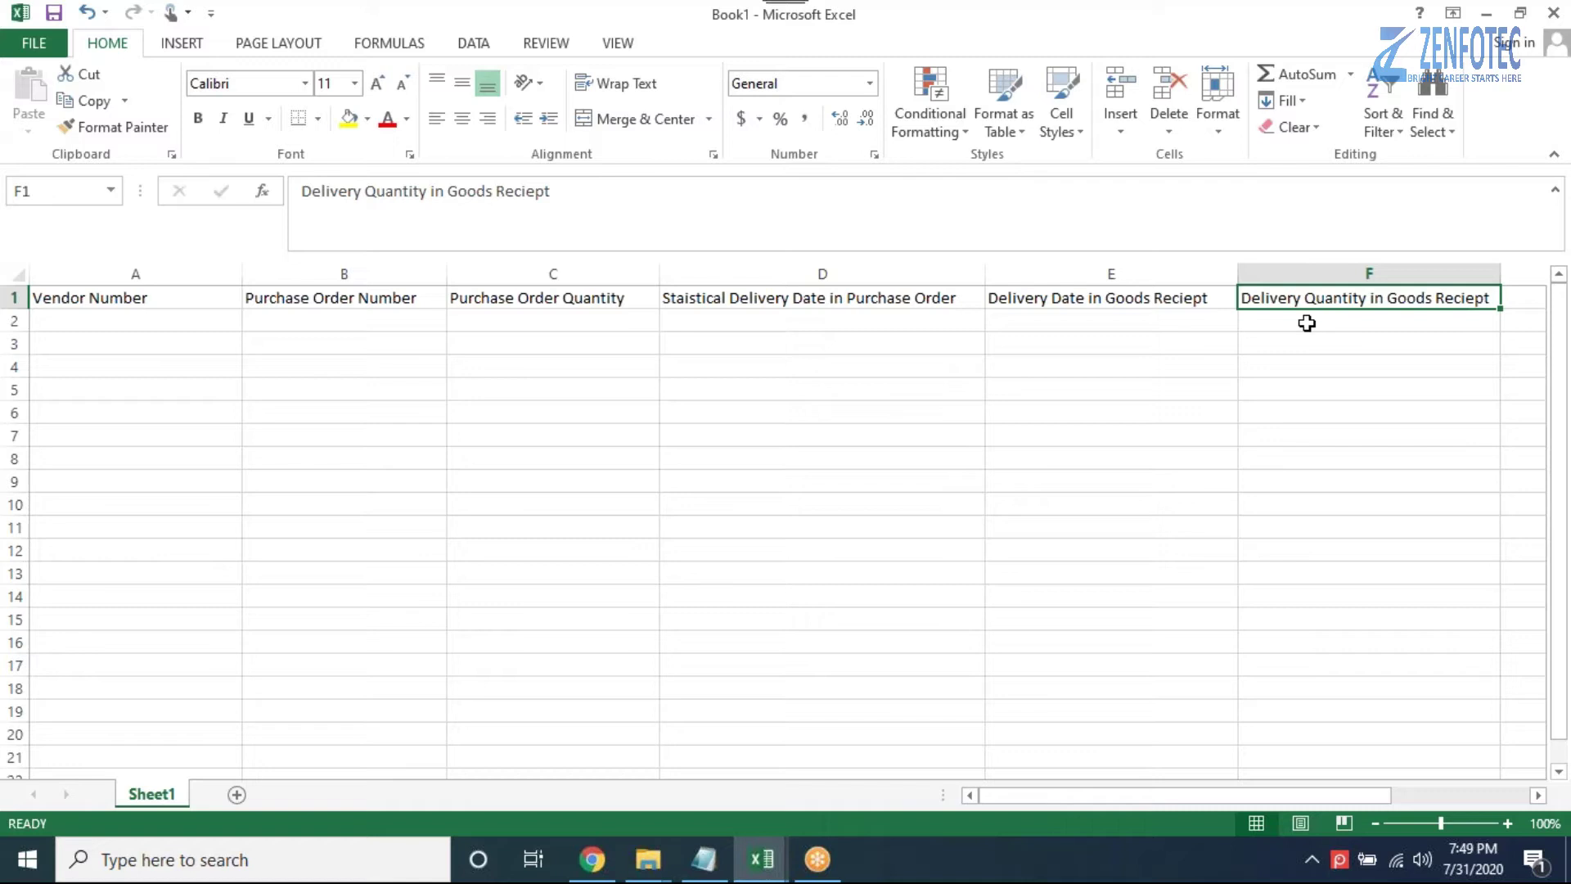
{"action": "left_click", "coordinate": [905, 319]}
{"action": "left_click", "coordinate": [1054, 319]}
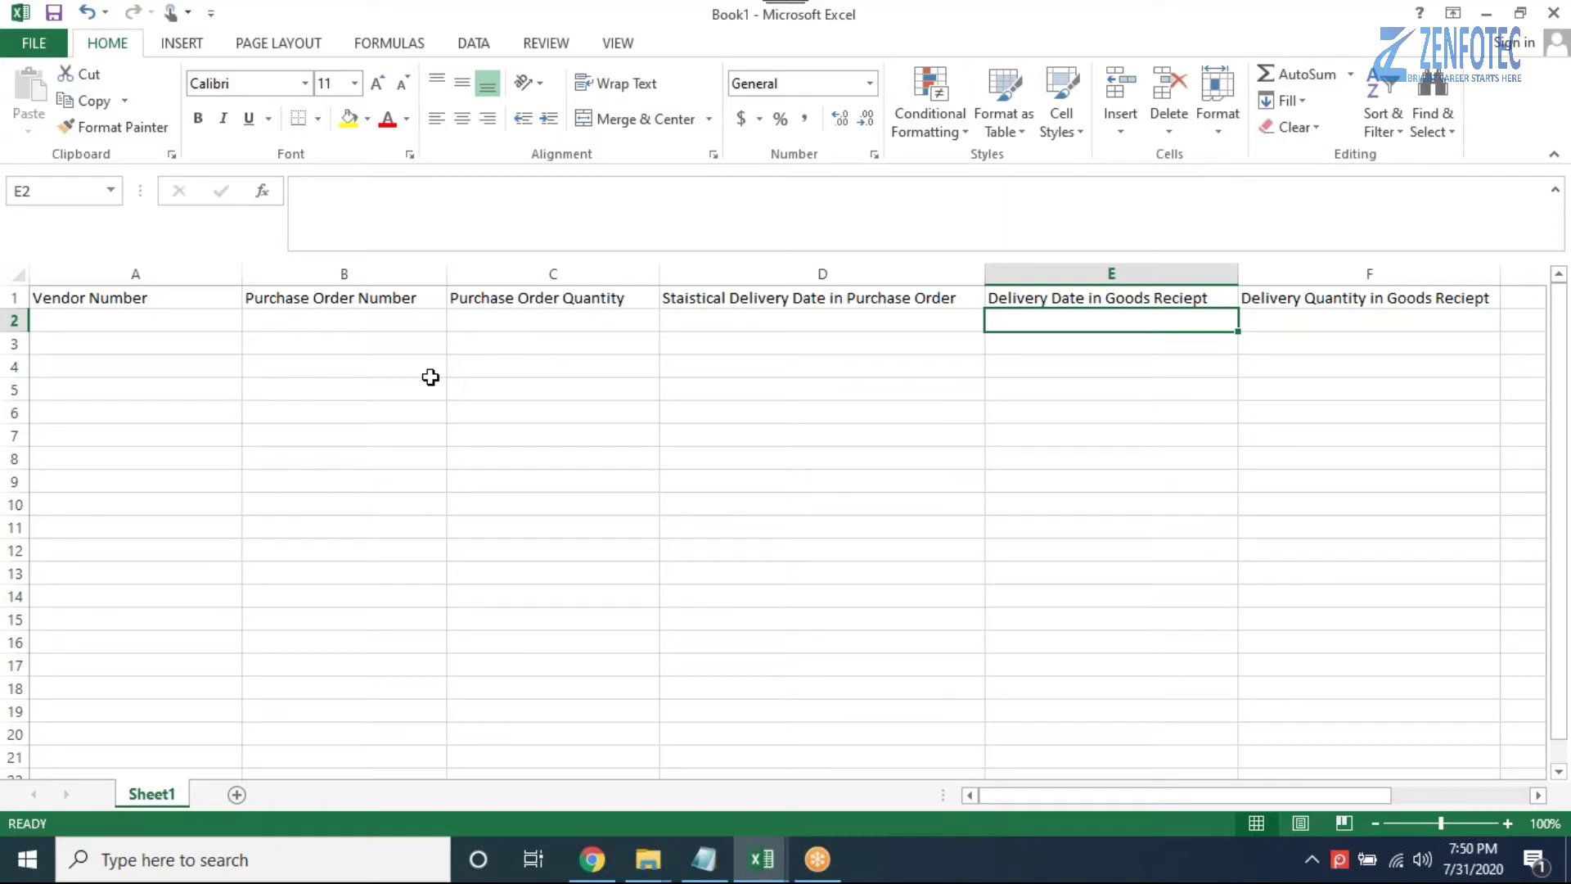
{"action": "left_click", "coordinate": [210, 304]}
{"action": "left_click", "coordinate": [352, 304]}
{"action": "left_click", "coordinate": [557, 304]}
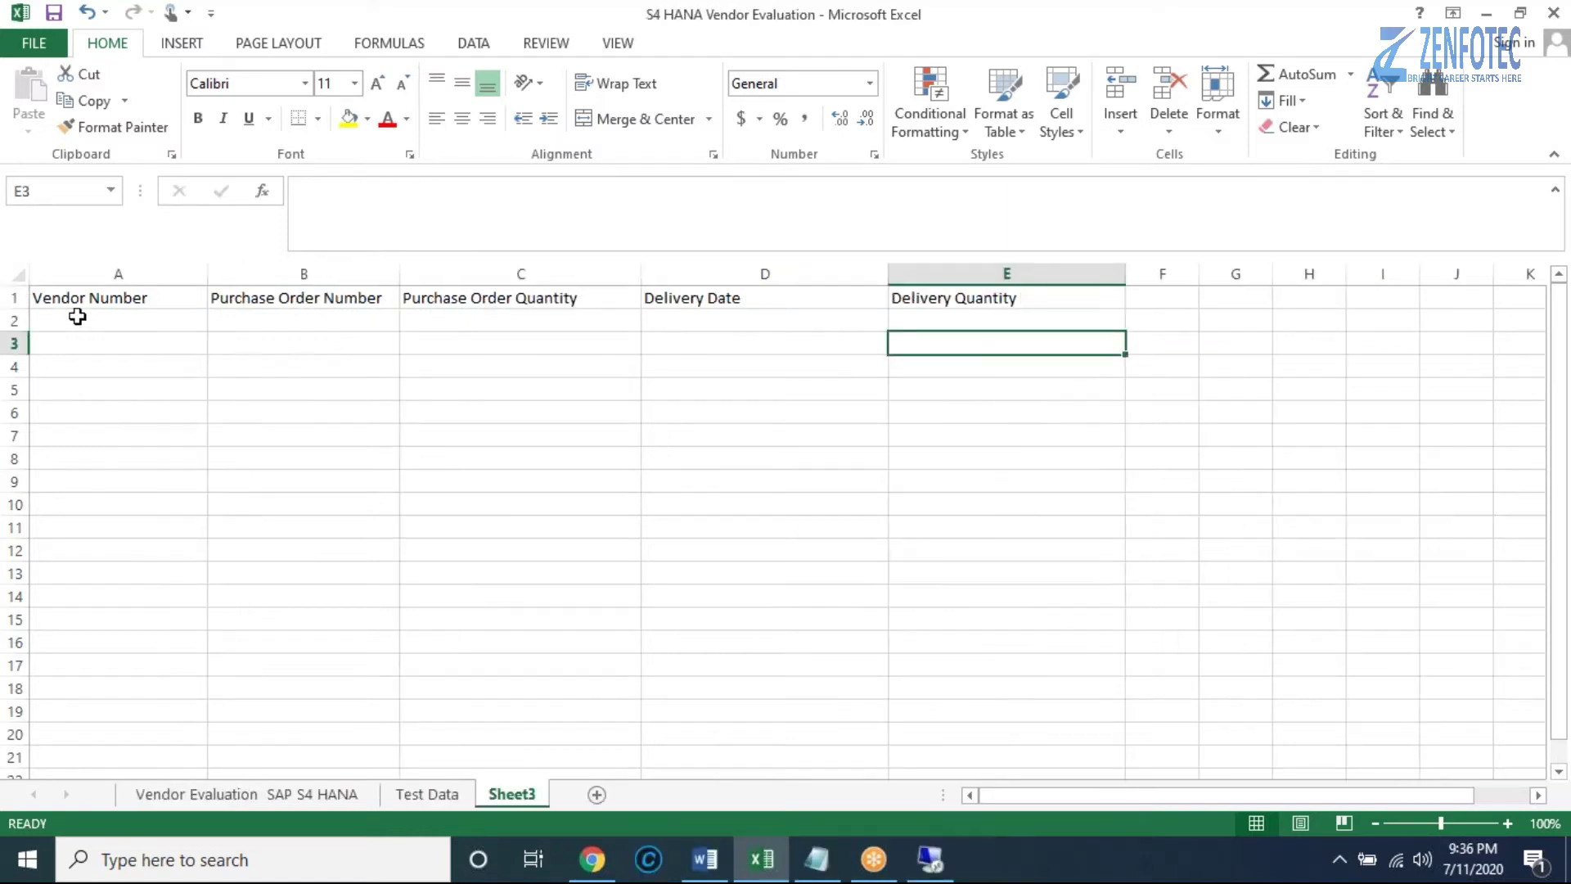
Copy the first supplier number from cell E2 of the Test Data sheet into cell A2 under Vendor Number on Sheet3.
{"action": "left_click", "coordinate": [77, 317]}
{"action": "left_click", "coordinate": [405, 802]}
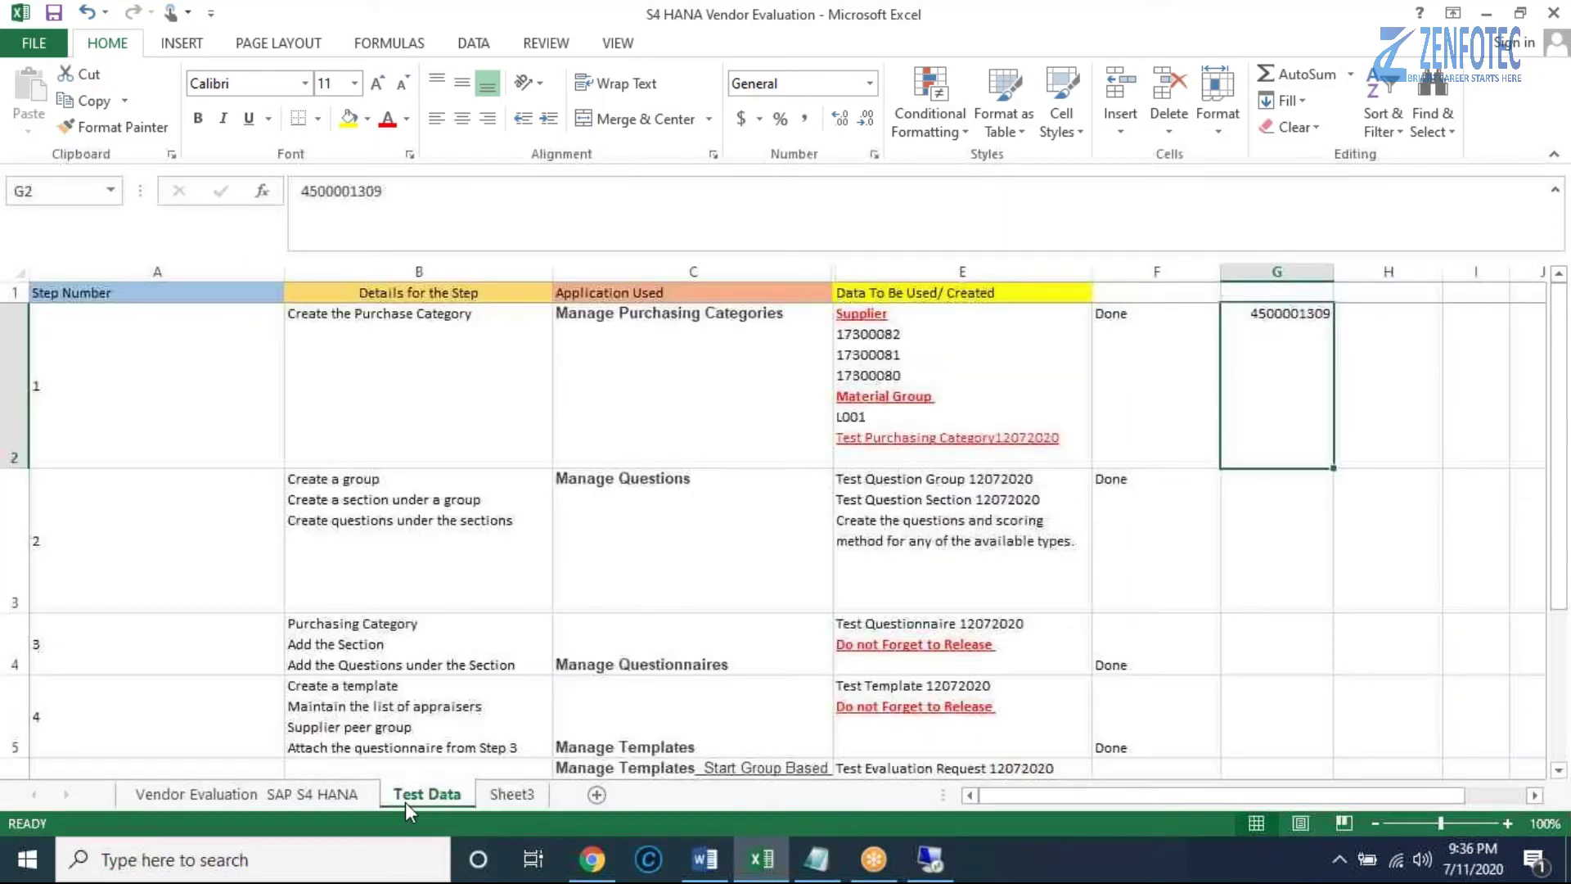
{"action": "left_click", "coordinate": [954, 340]}
{"action": "double_click", "coordinate": [905, 333]}
{"action": "left_click_drag", "start_coordinate": [901, 334], "coordinate": [836, 334]}
{"action": "key", "text": "ctrl+c"}
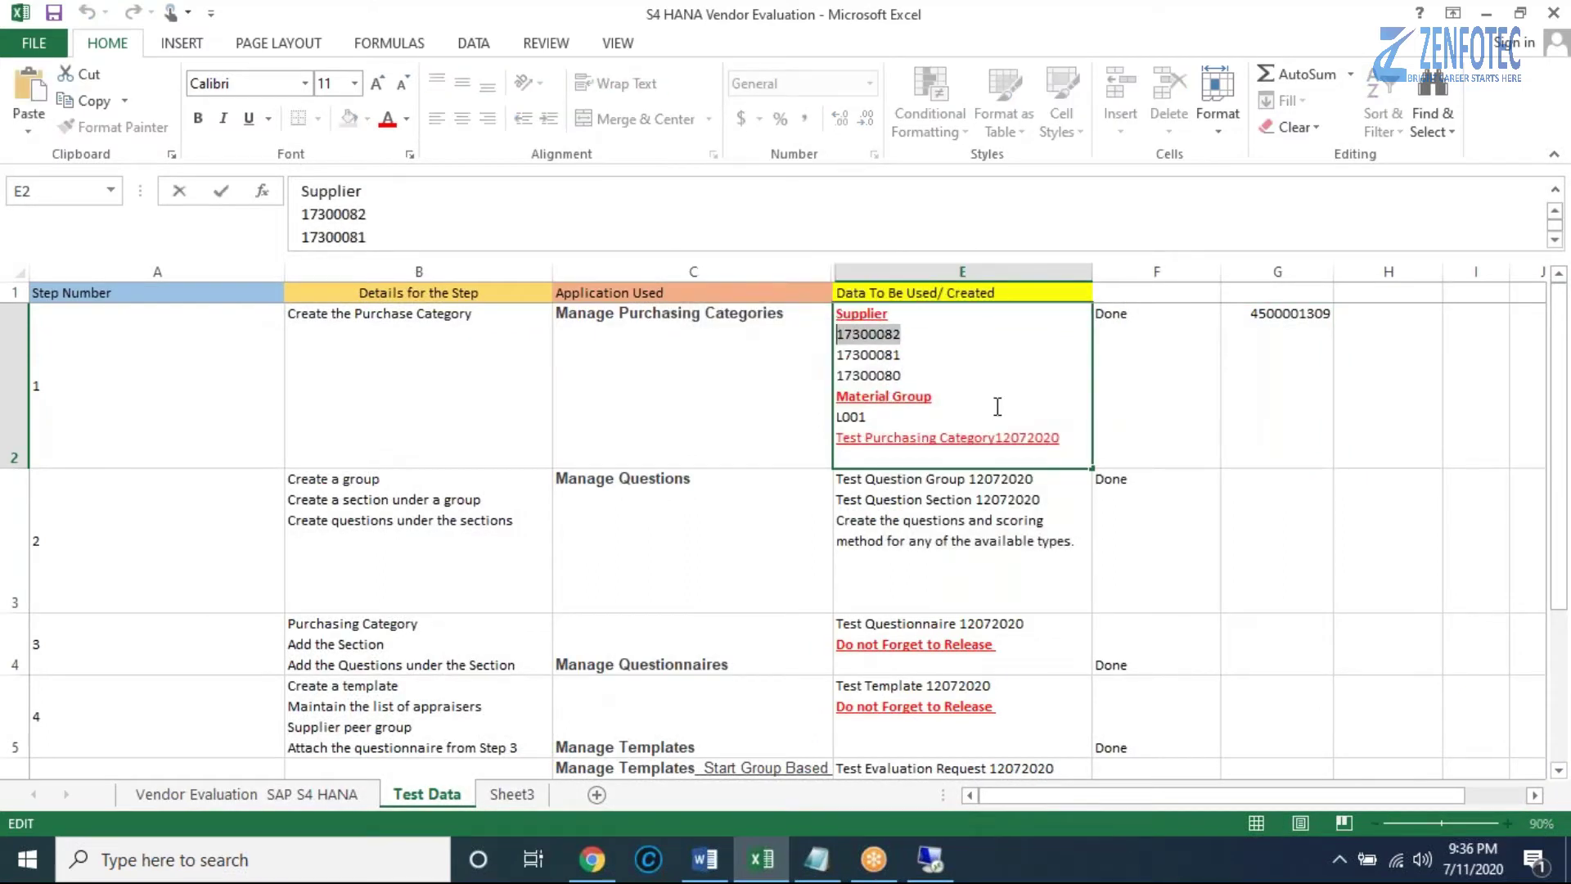
{"action": "left_click", "coordinate": [513, 795]}
{"action": "double_click", "coordinate": [136, 319]}
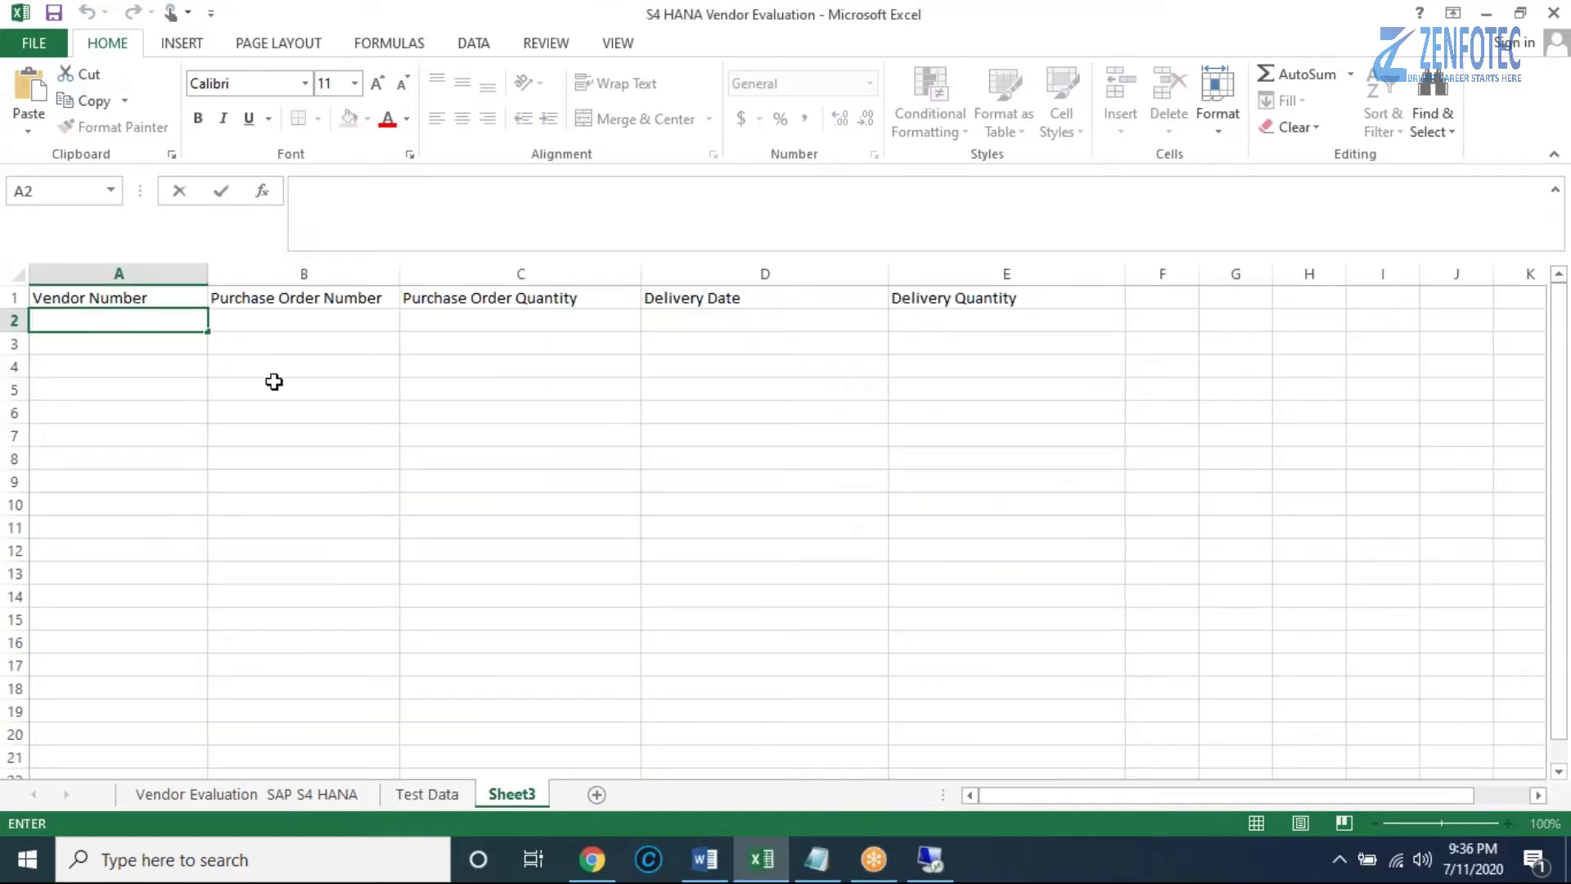
{"action": "key", "text": "ctrl+v"}
Copy the purchase order number from cell G2 of the Test Data sheet into cell B2 on Sheet3.
{"action": "left_click", "coordinate": [284, 323]}
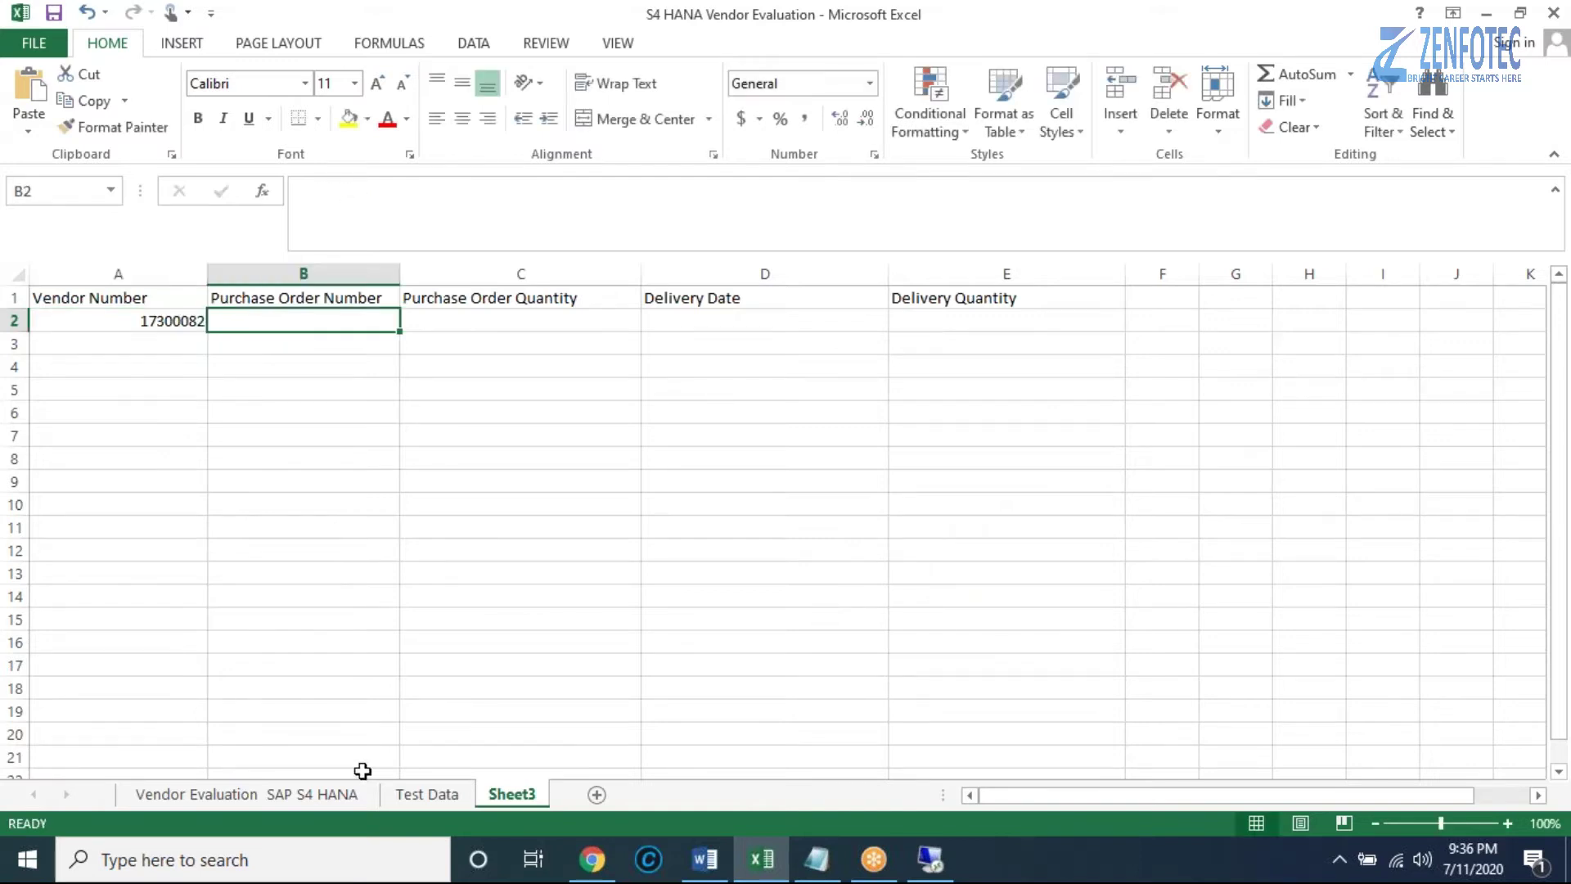
{"action": "left_click", "coordinate": [404, 798]}
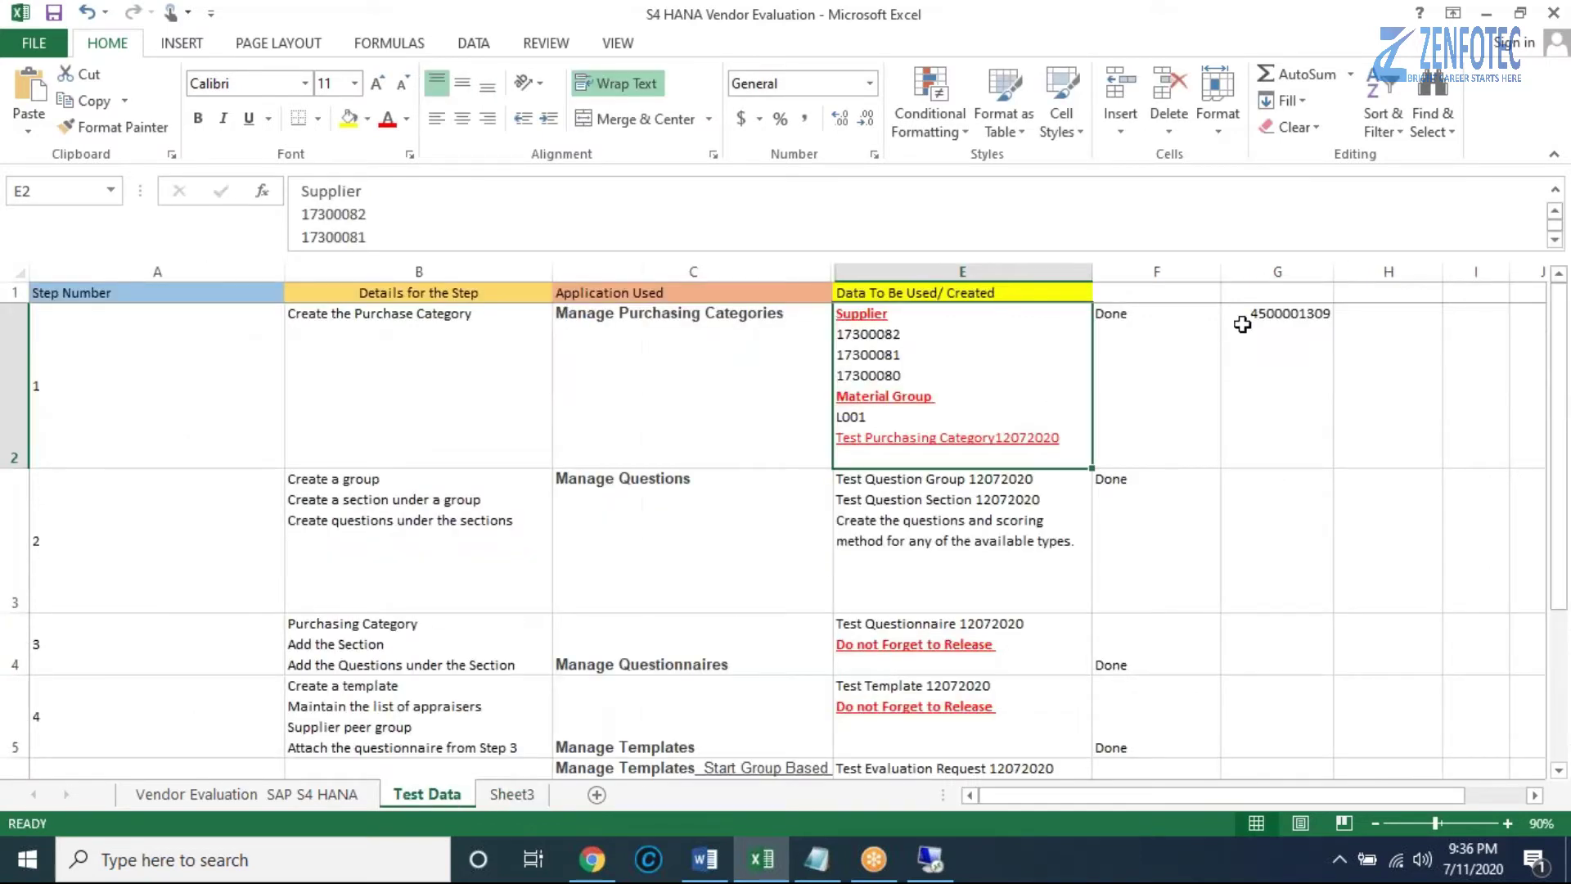
{"action": "left_click", "coordinate": [1296, 378]}
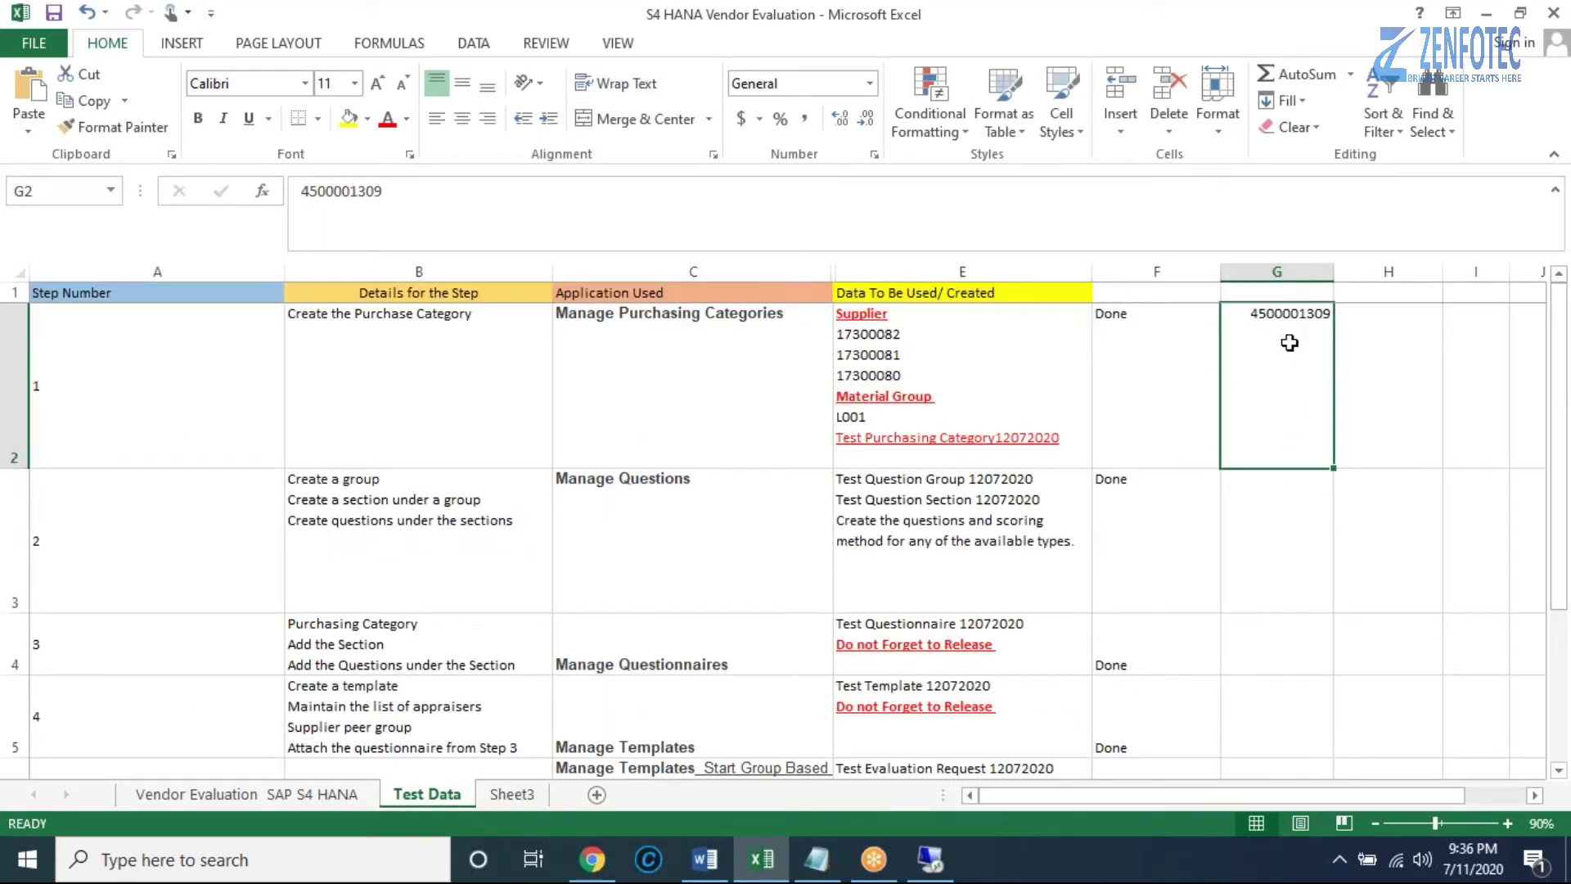
{"action": "double_click", "coordinate": [1260, 312]}
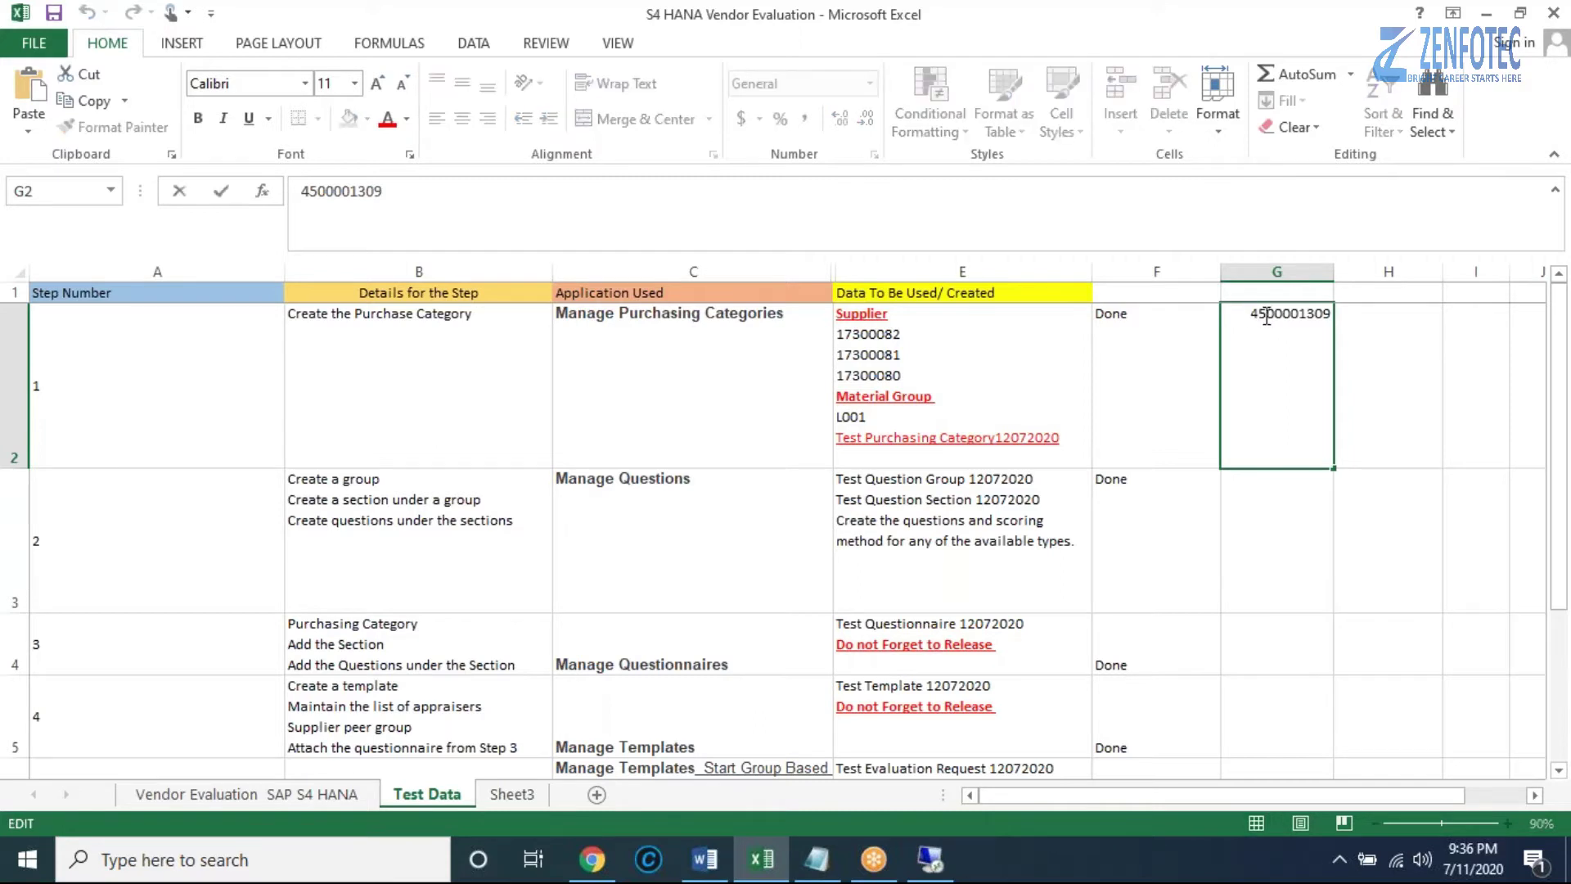
{"action": "double_click", "coordinate": [1266, 313]}
{"action": "key", "text": "ctrl+c"}
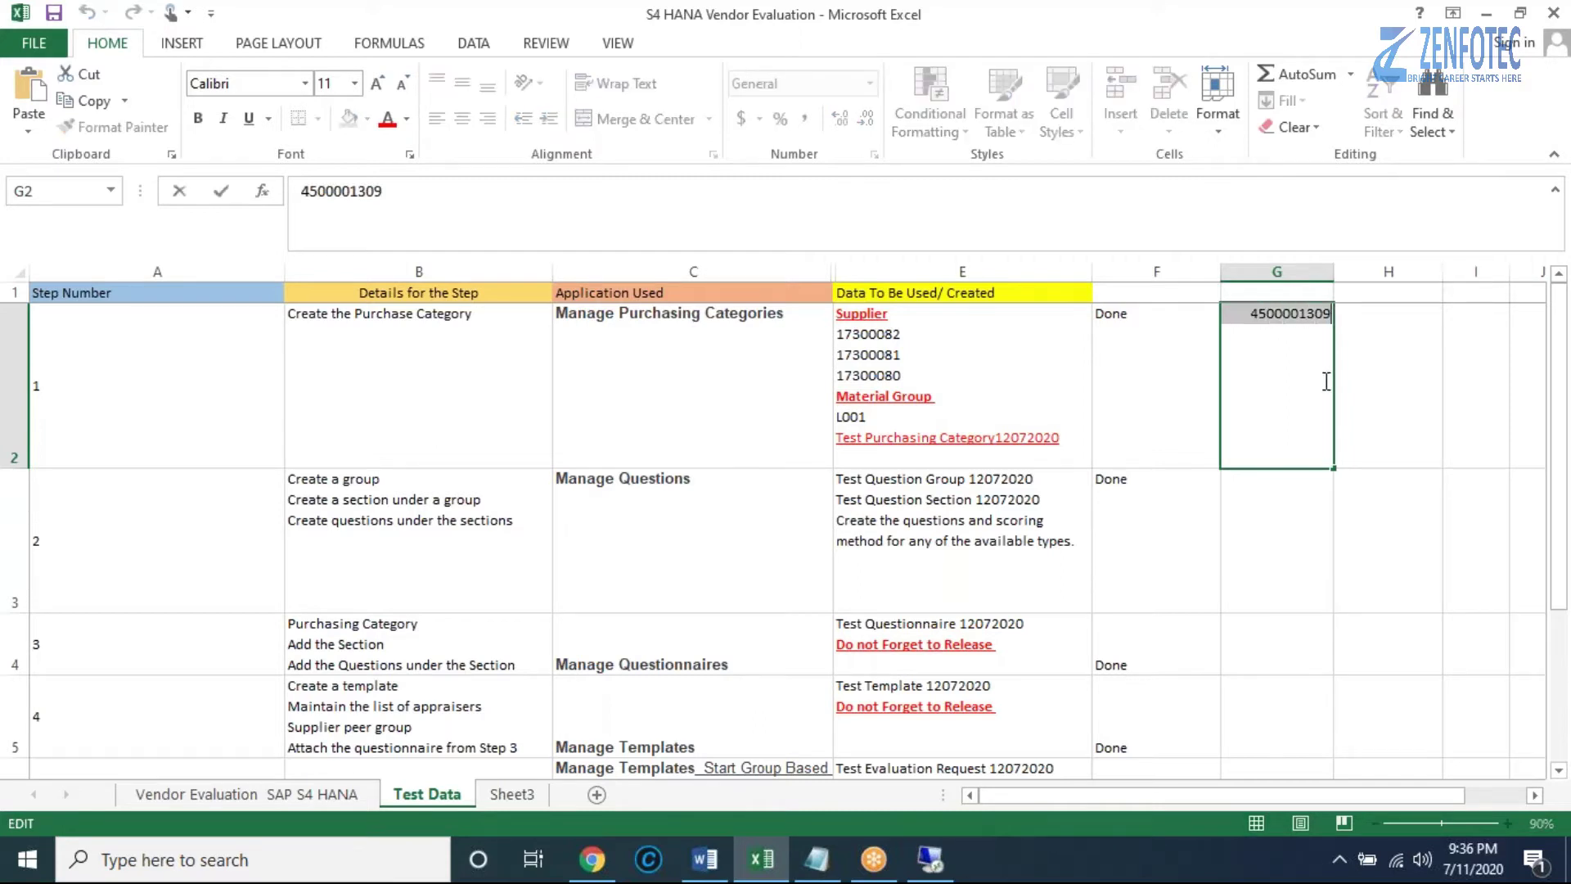
{"action": "key", "text": "Escape"}
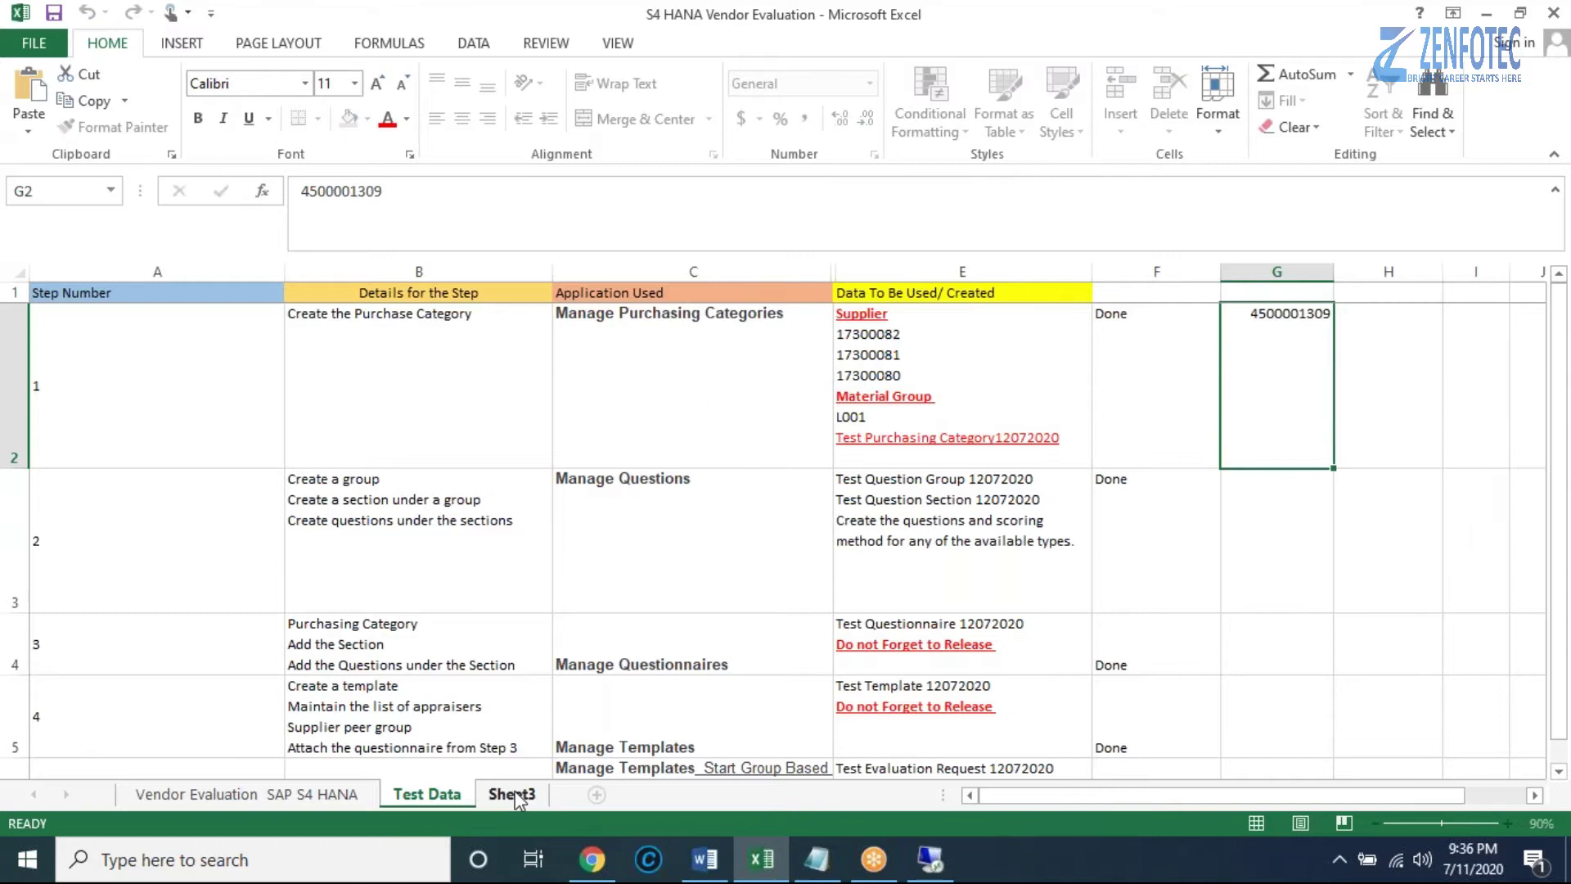
{"action": "left_click", "coordinate": [512, 794]}
{"action": "key", "text": "ctrl+v"}
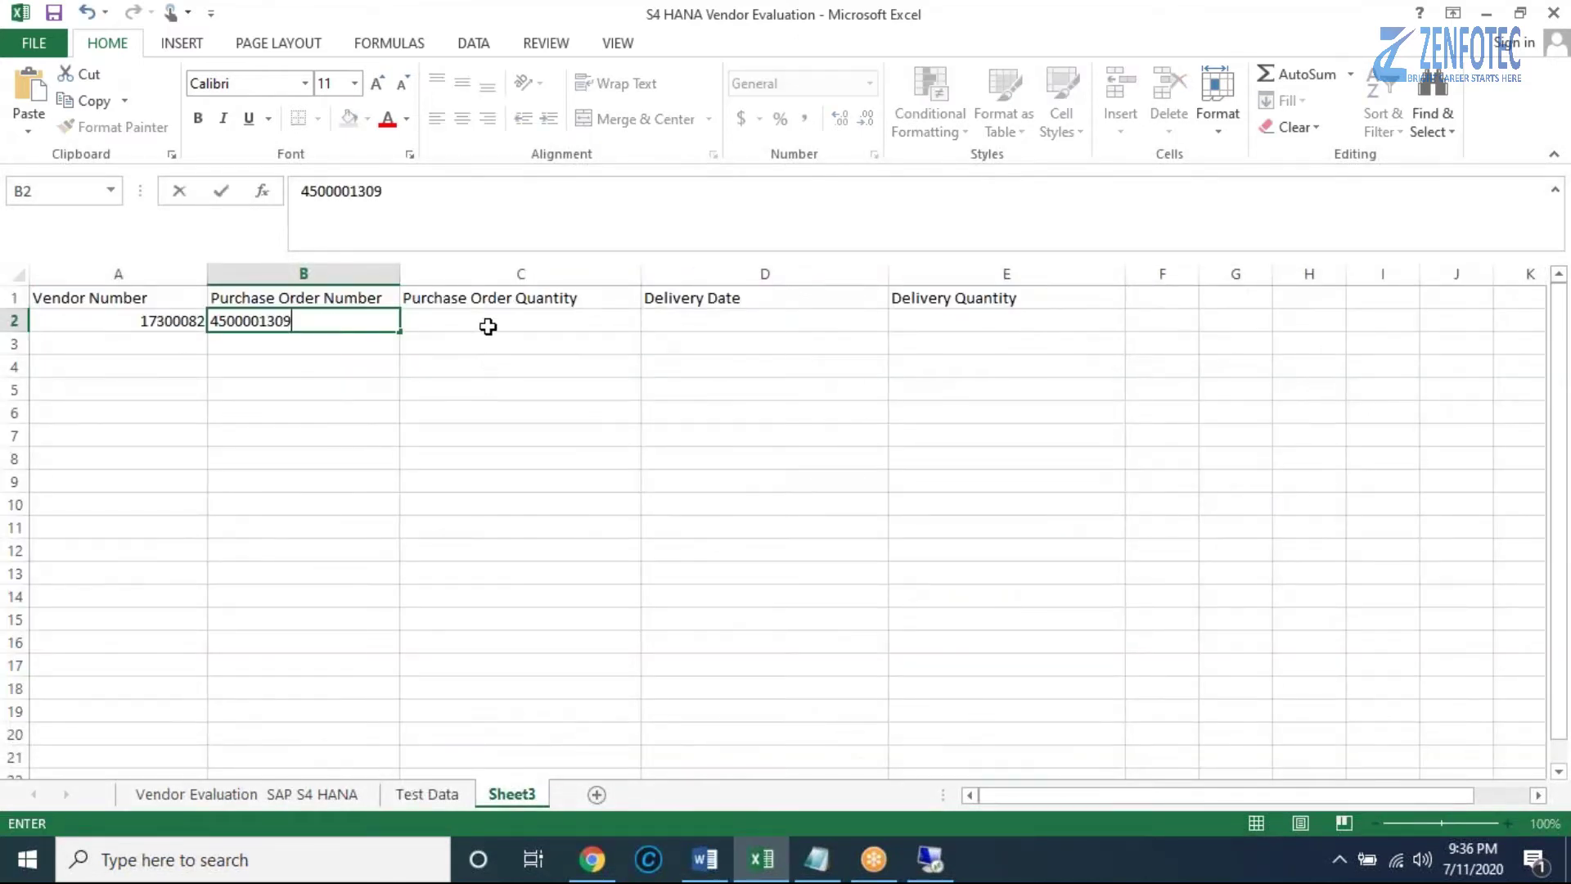
Enter 100 as the Purchase Order Quantity in cell C2.
{"action": "left_click", "coordinate": [486, 322]}
{"action": "type", "text": "100"}
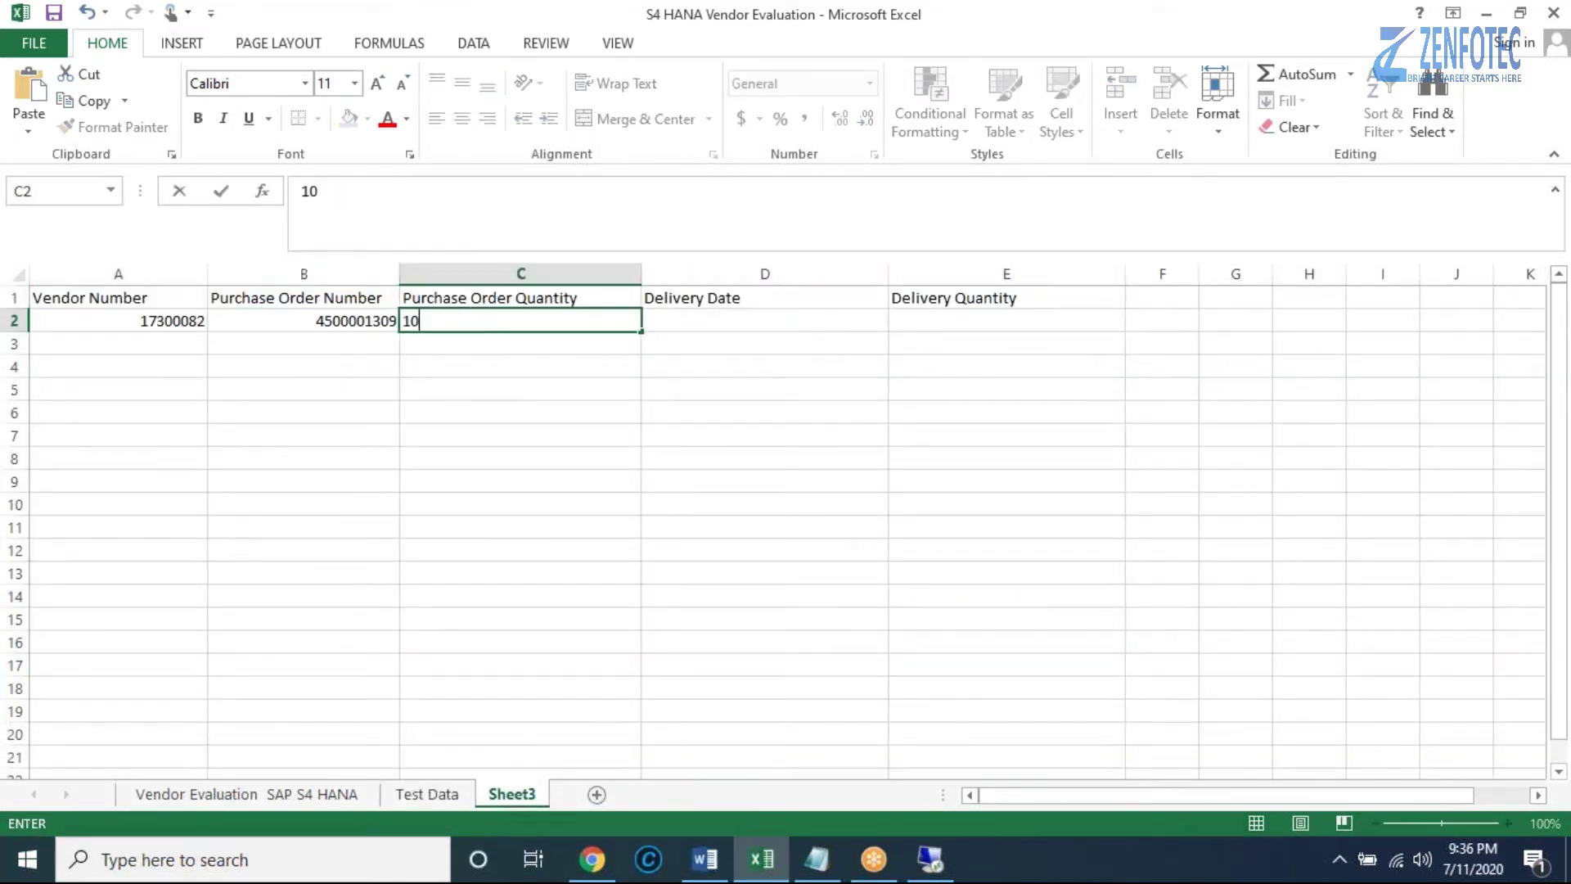
{"action": "left_click", "coordinate": [688, 320]}
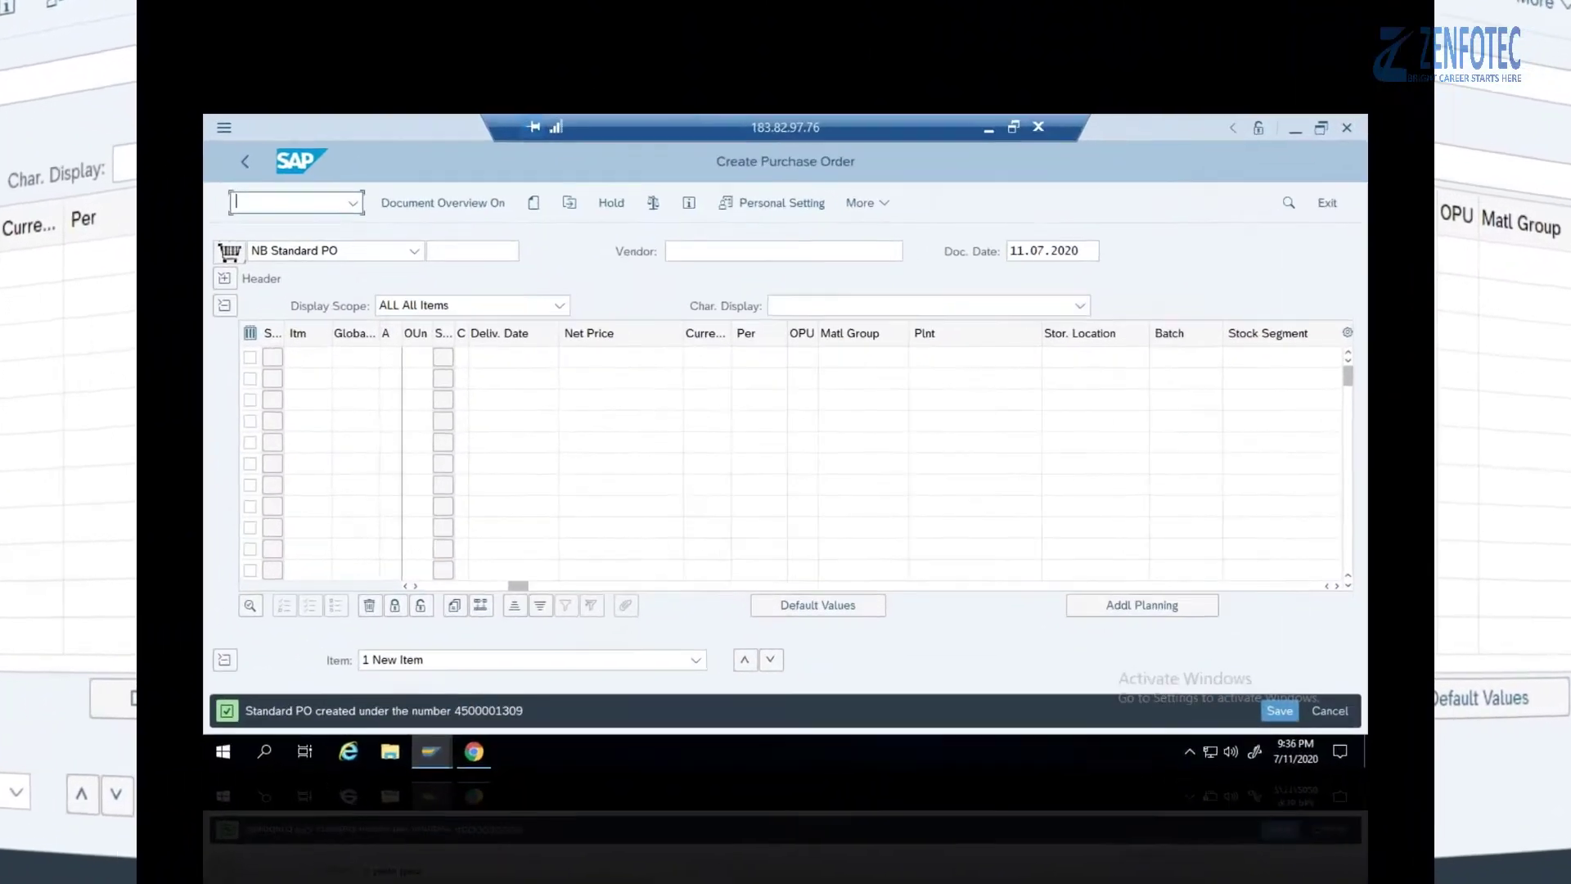
In SAP, open transaction /nmigo and set the action to A01 Goods Receipt.
{"action": "type", "text": "/nmigo"}
{"action": "key", "text": "Return"}
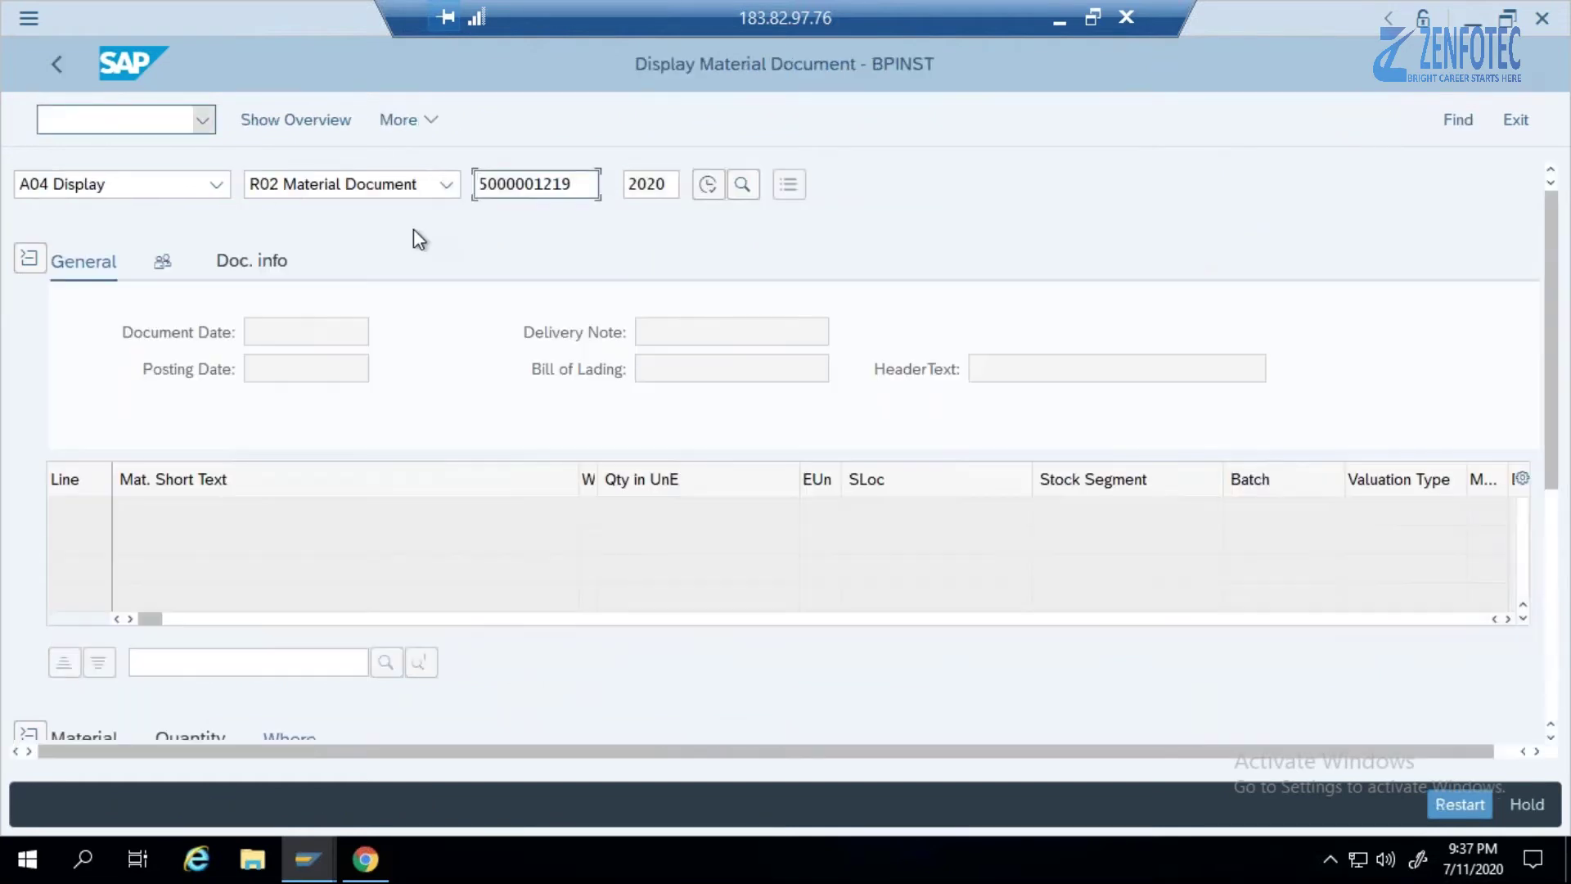
{"action": "left_click", "coordinate": [217, 185]}
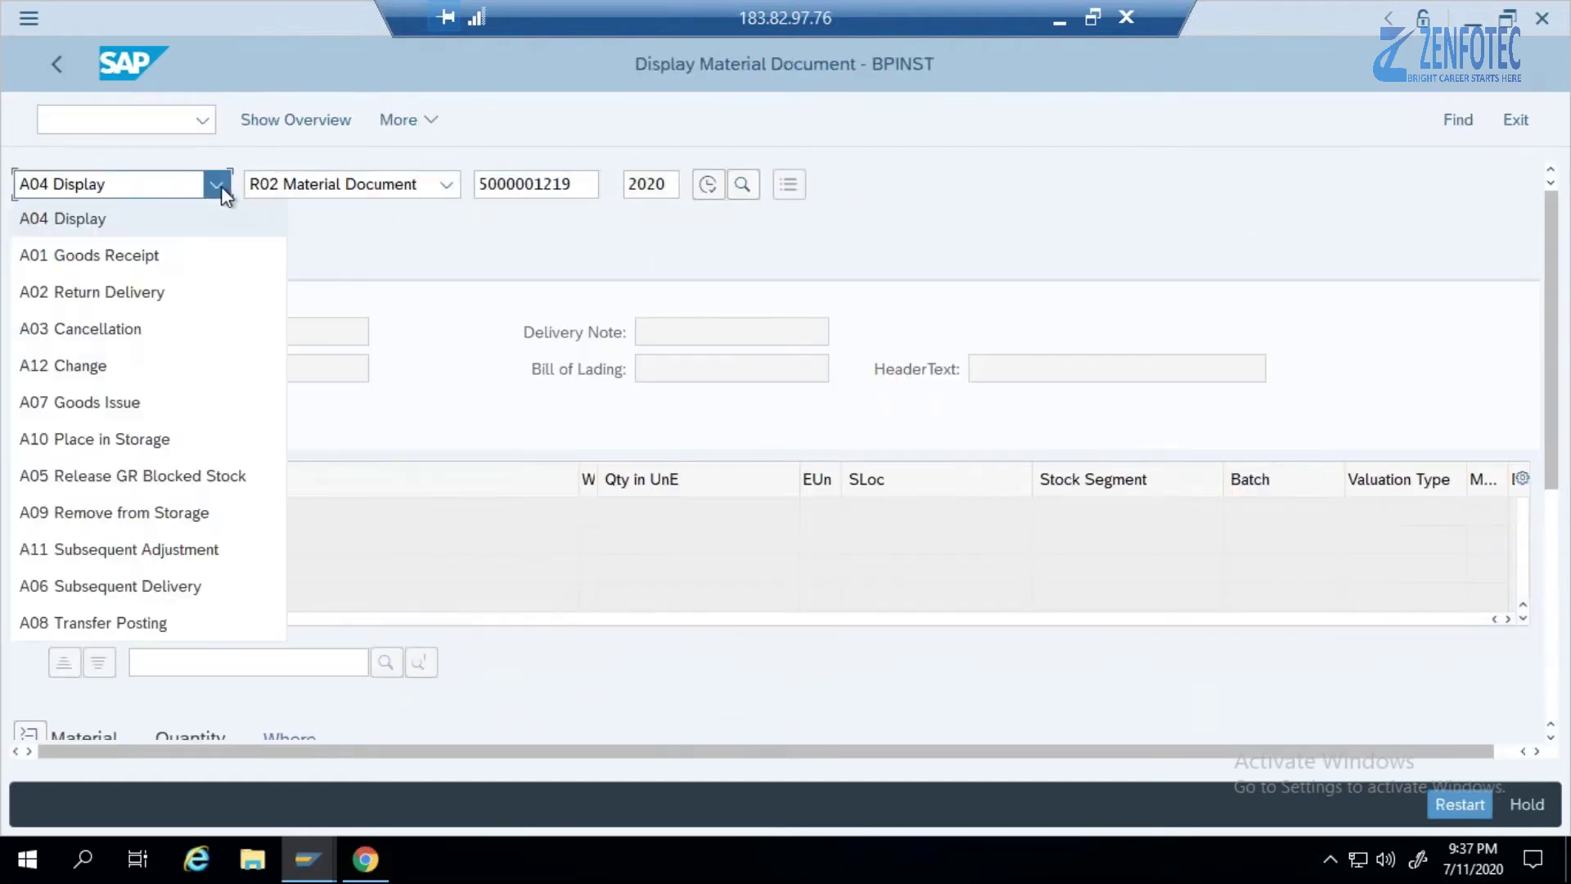
{"action": "left_click", "coordinate": [159, 254]}
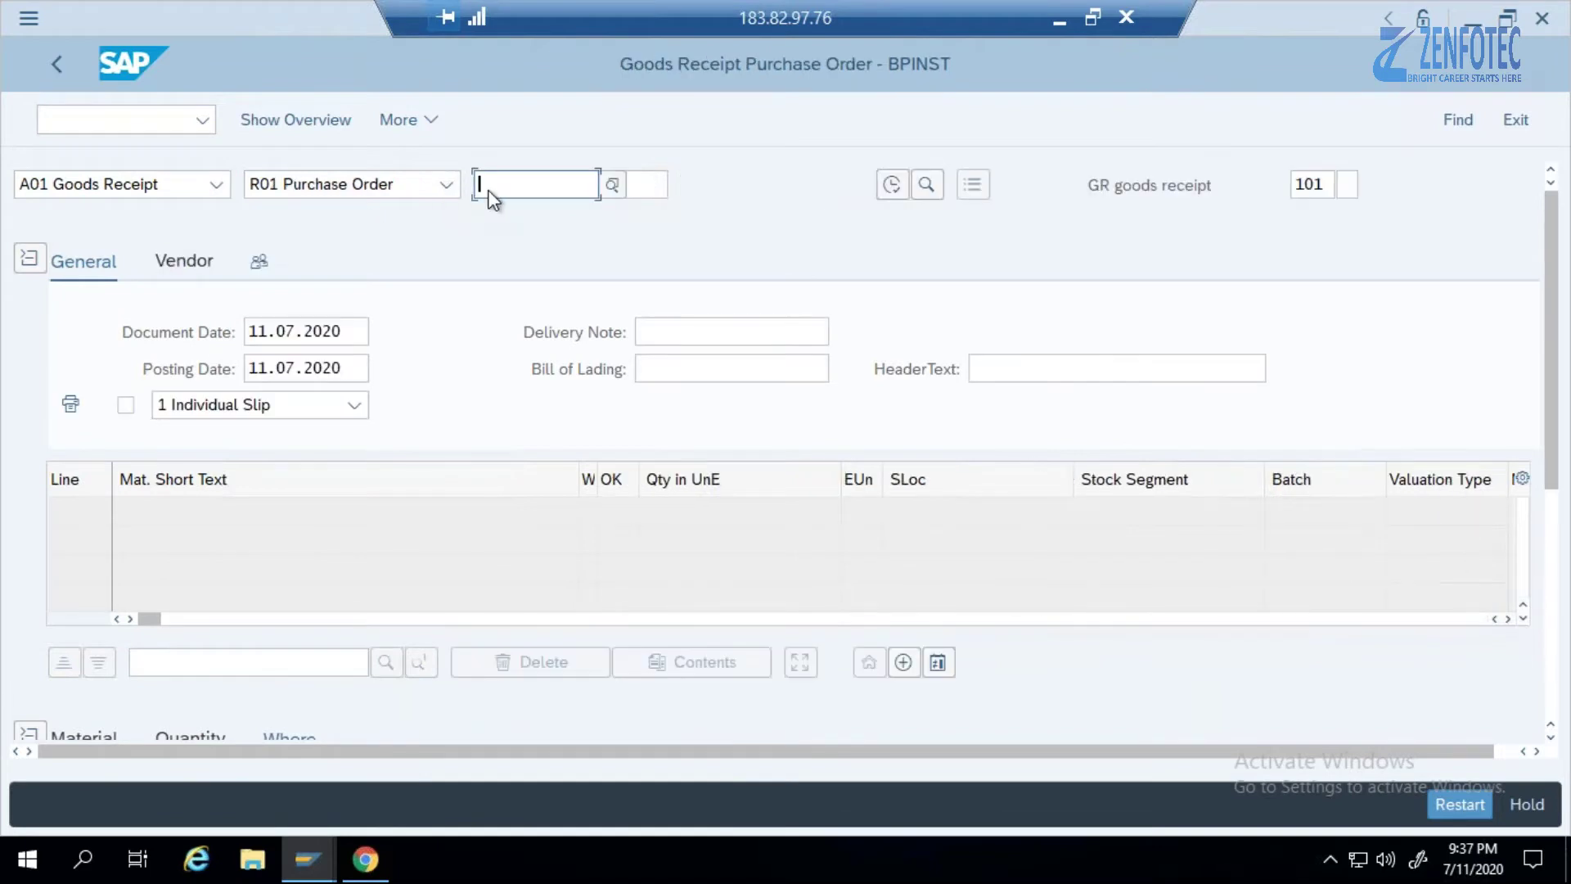
Copy the purchase order number from cell B2 of the Excel sheet into the SAP goods receipt and load that order.
{"action": "left_click", "coordinate": [1060, 19]}
{"action": "left_click", "coordinate": [382, 322]}
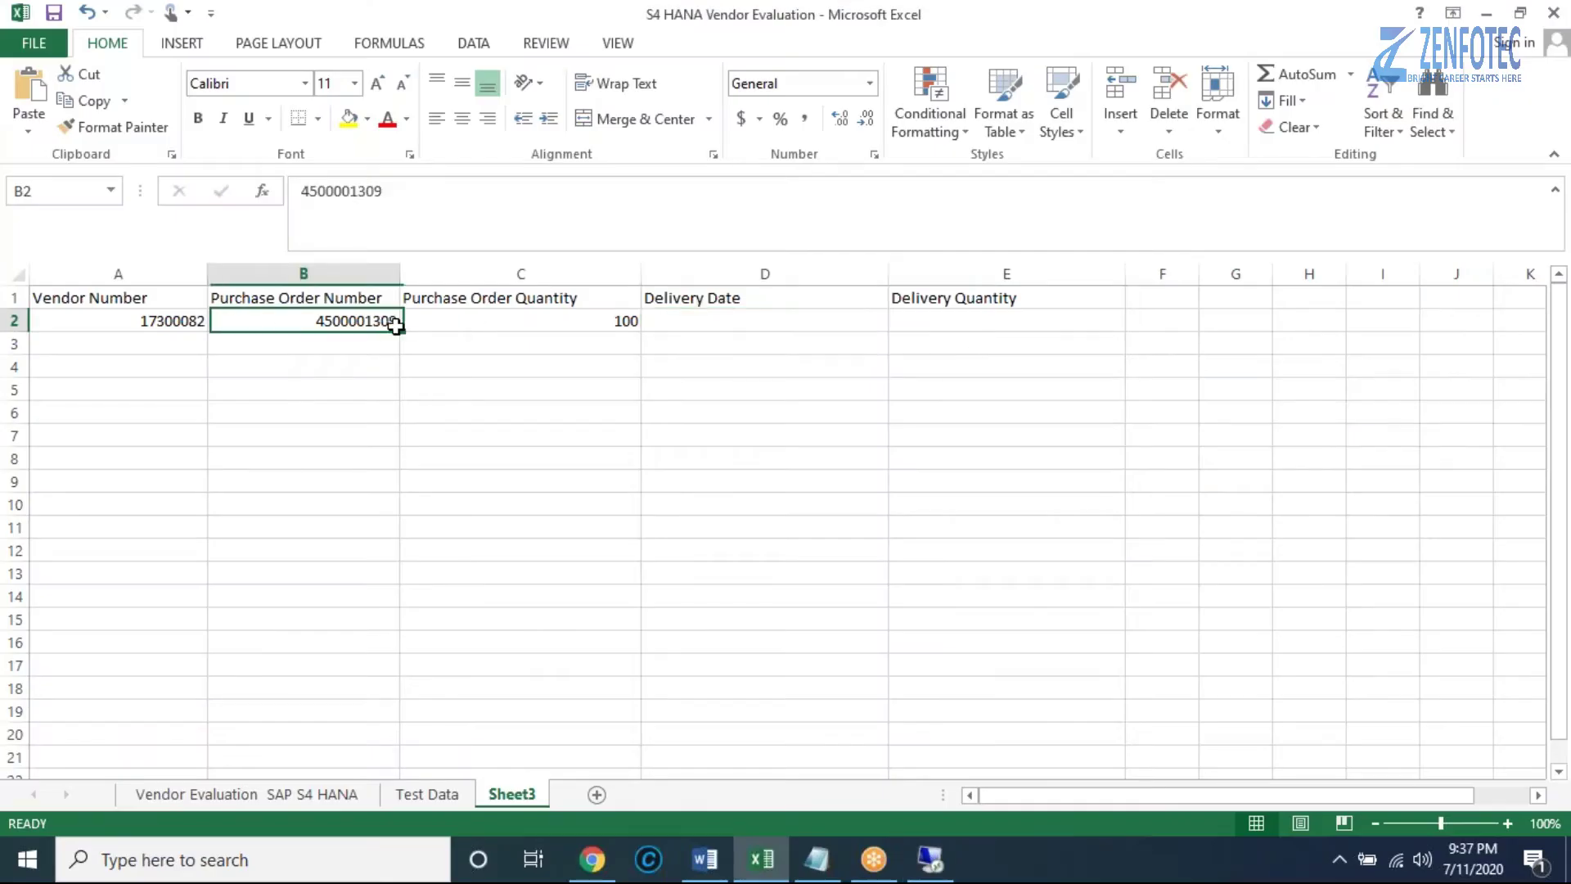
{"action": "key", "text": "ctrl+c"}
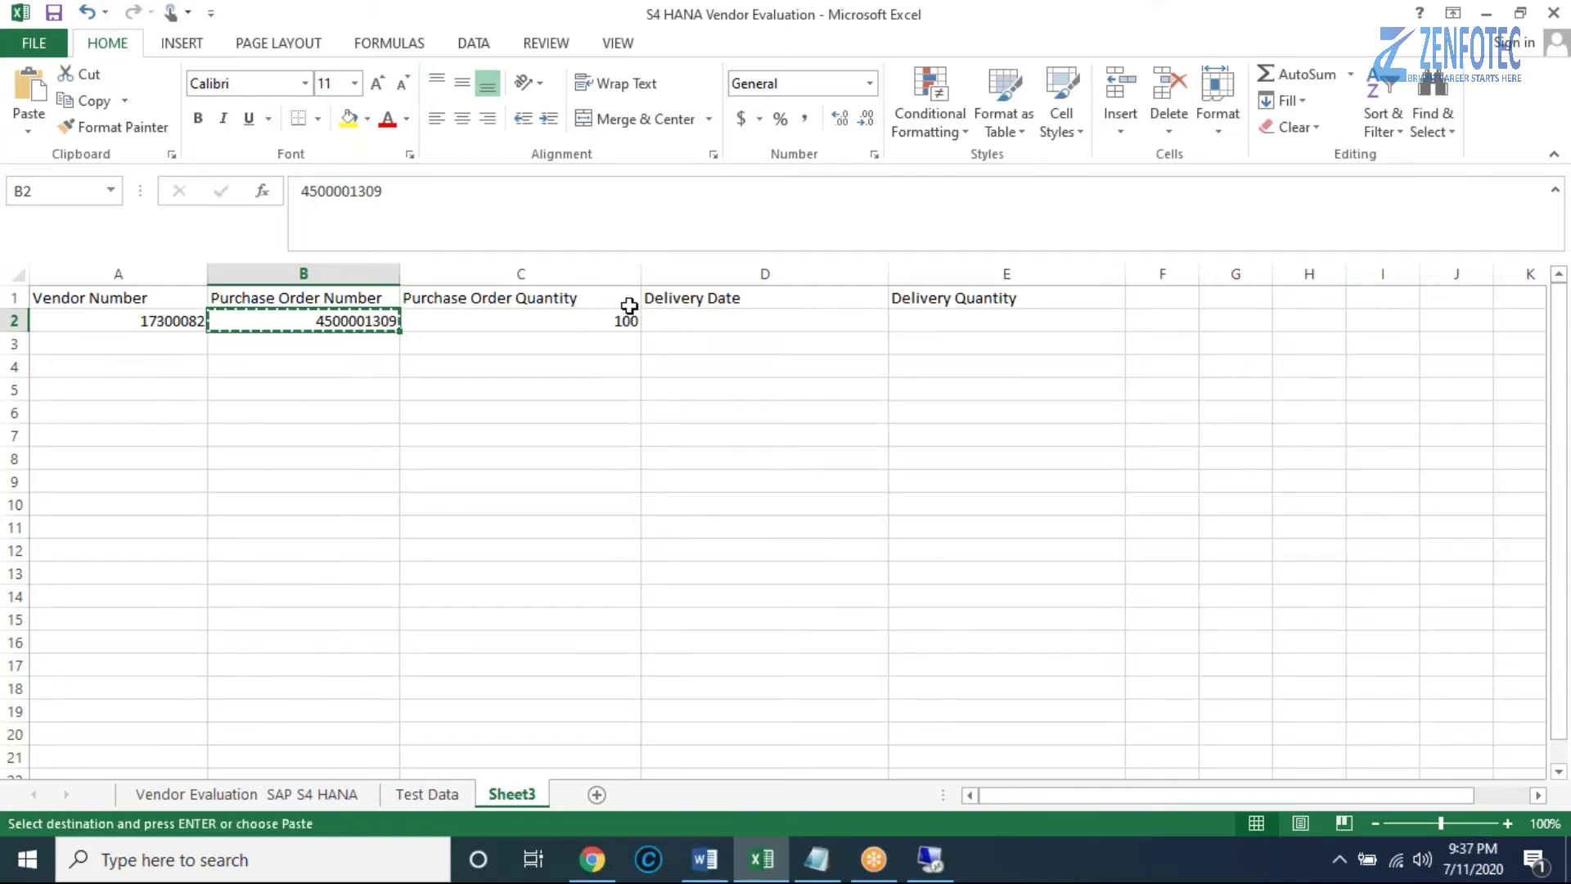
{"action": "key", "text": "alt+Tab"}
{"action": "left_click", "coordinate": [583, 183]}
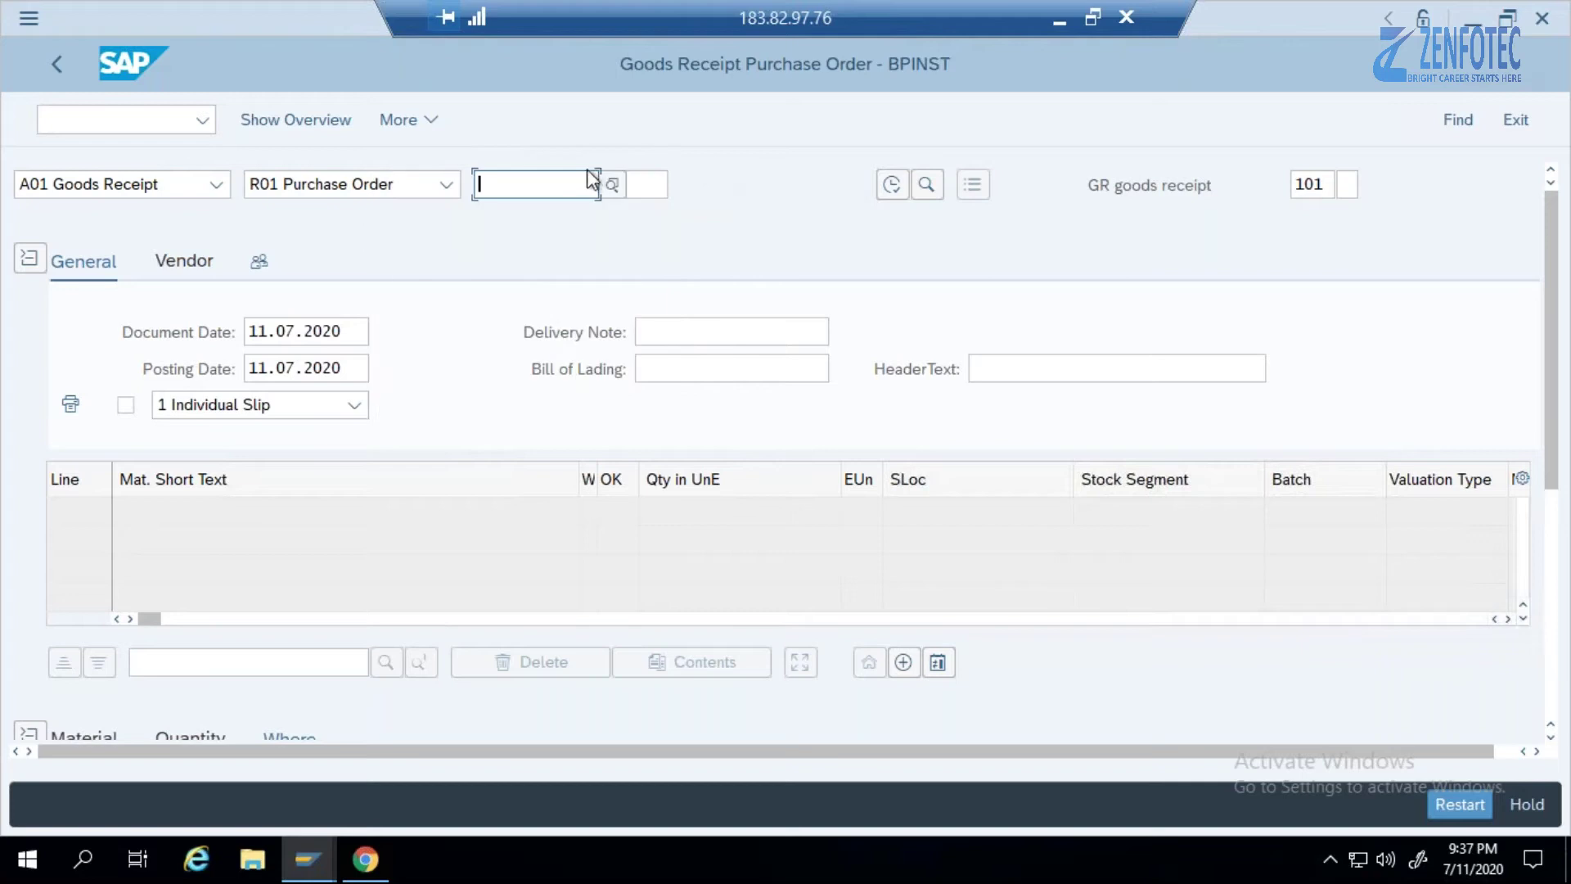
{"action": "key", "text": "ctrl+v"}
{"action": "left_click", "coordinate": [891, 185]}
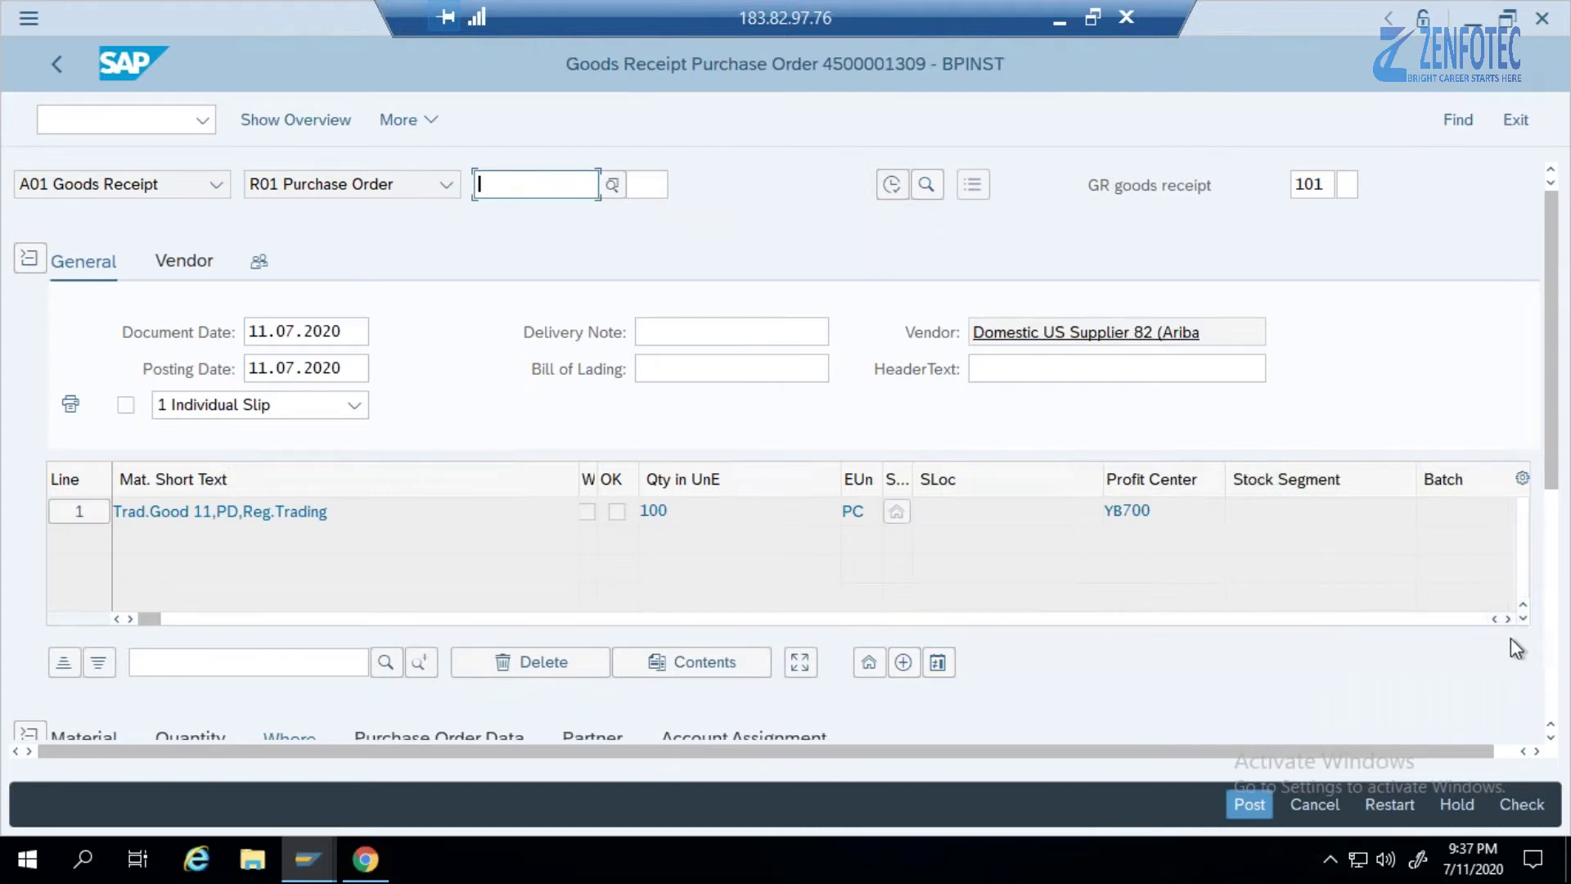
Open the purchase order from the goods receipt and copy the delivery date of item 10.
{"action": "left_click_drag", "start_coordinate": [1542, 499], "coordinate": [1538, 607]}
{"action": "left_click", "coordinate": [473, 490]}
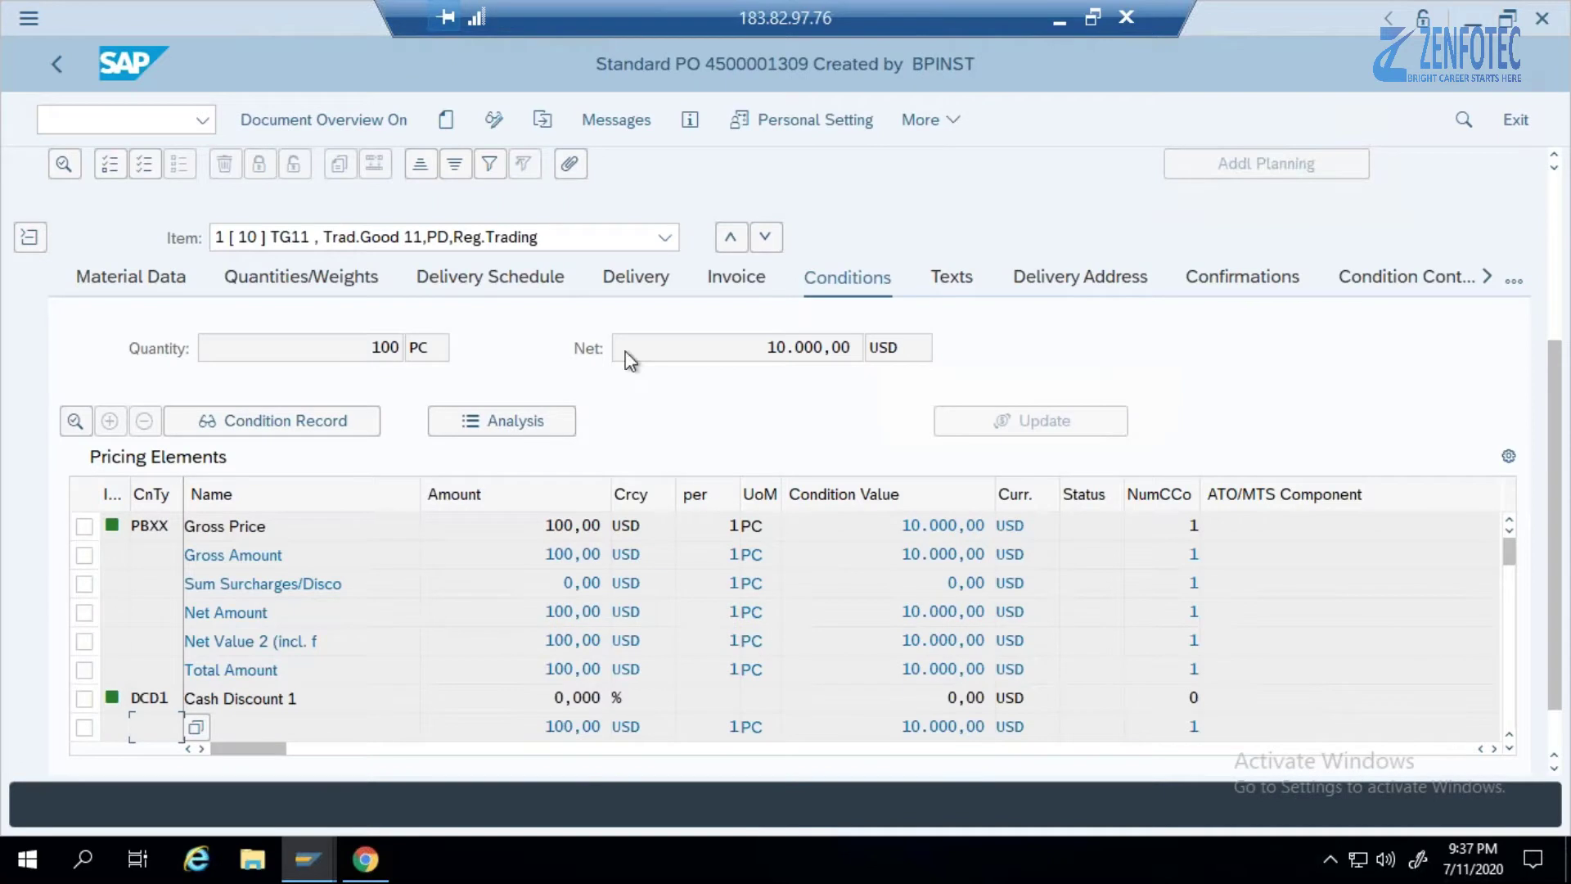
{"action": "scroll", "coordinate": [615, 370], "scroll_direction": "up", "scroll_amount": 5}
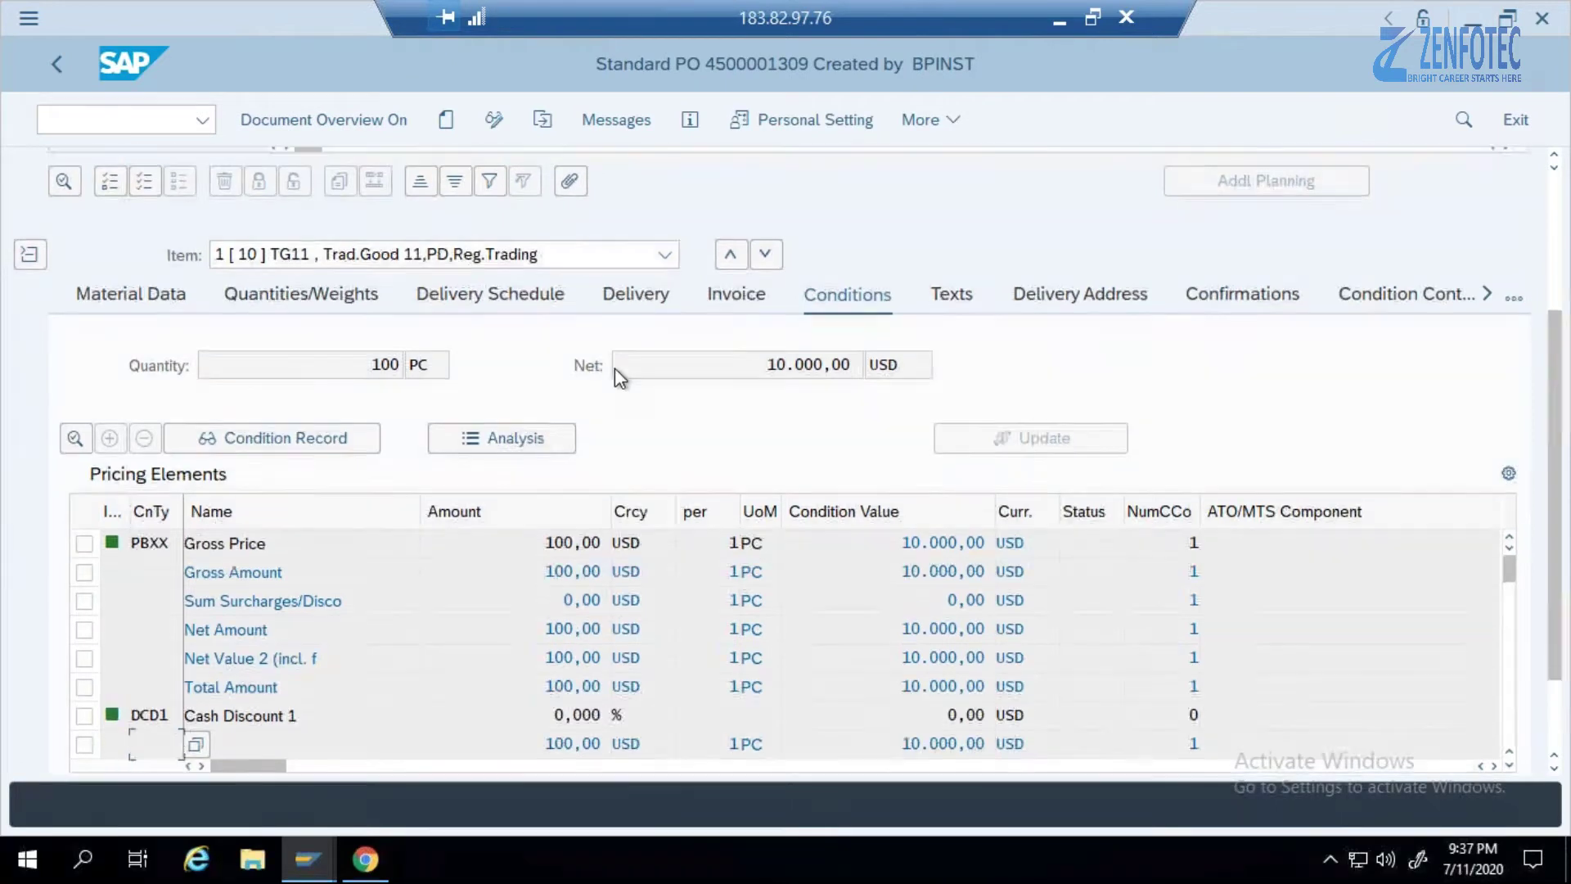
{"action": "scroll", "coordinate": [615, 377], "scroll_direction": "up", "scroll_amount": 2}
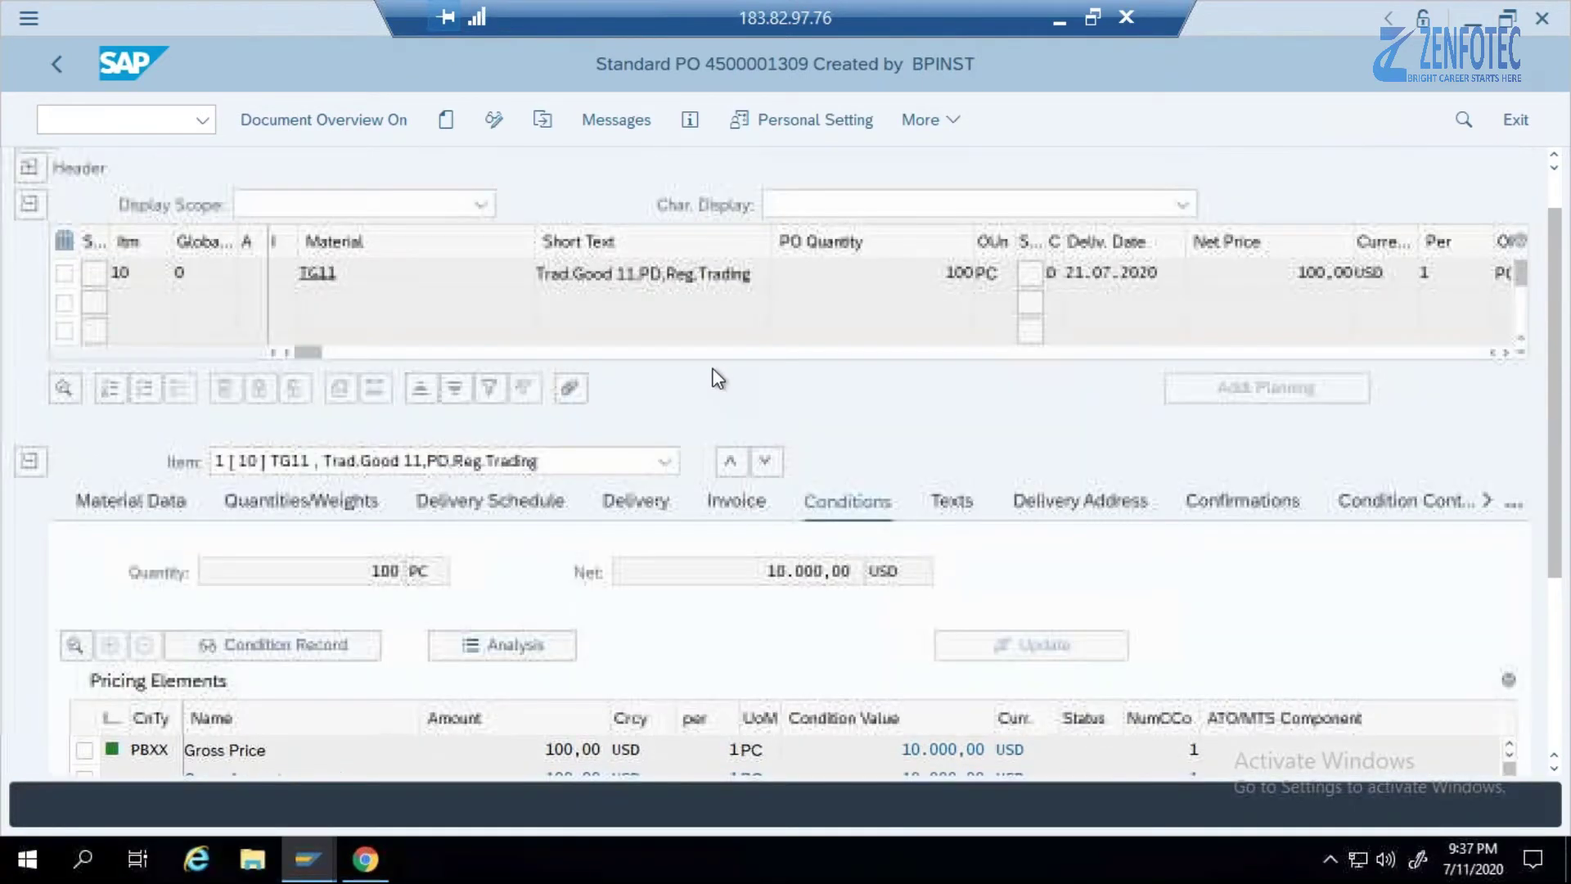
{"action": "left_click_drag", "start_coordinate": [1159, 274], "coordinate": [1063, 274]}
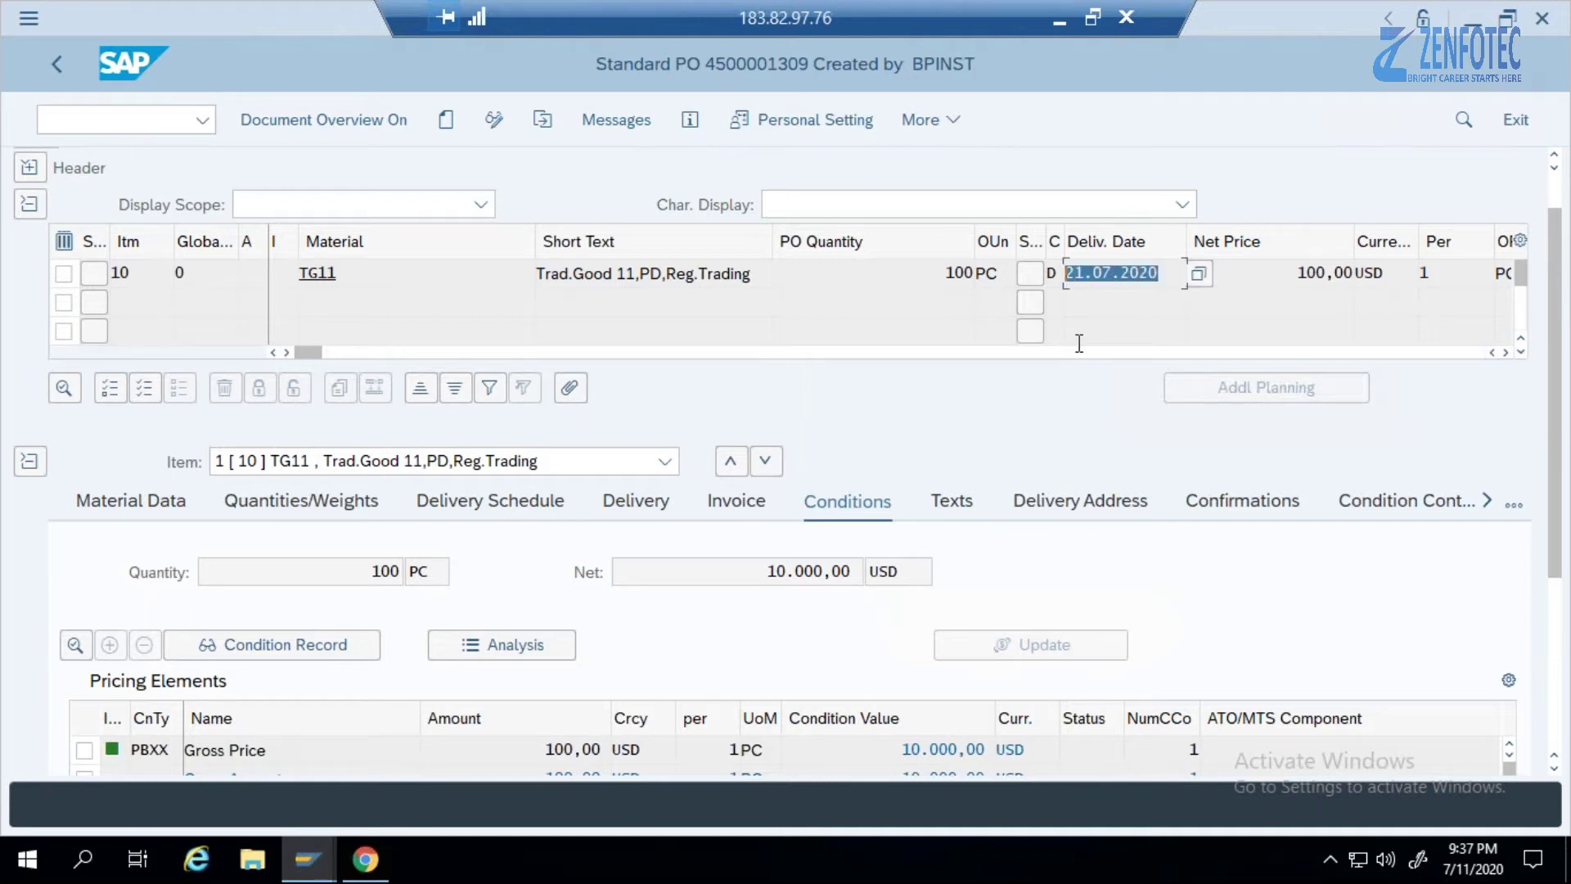
Back in Excel, insert a column before Delivery Date on Sheet3 and give it the header "Staistical Delivery Date".
{"action": "key", "text": "alt+Tab"}
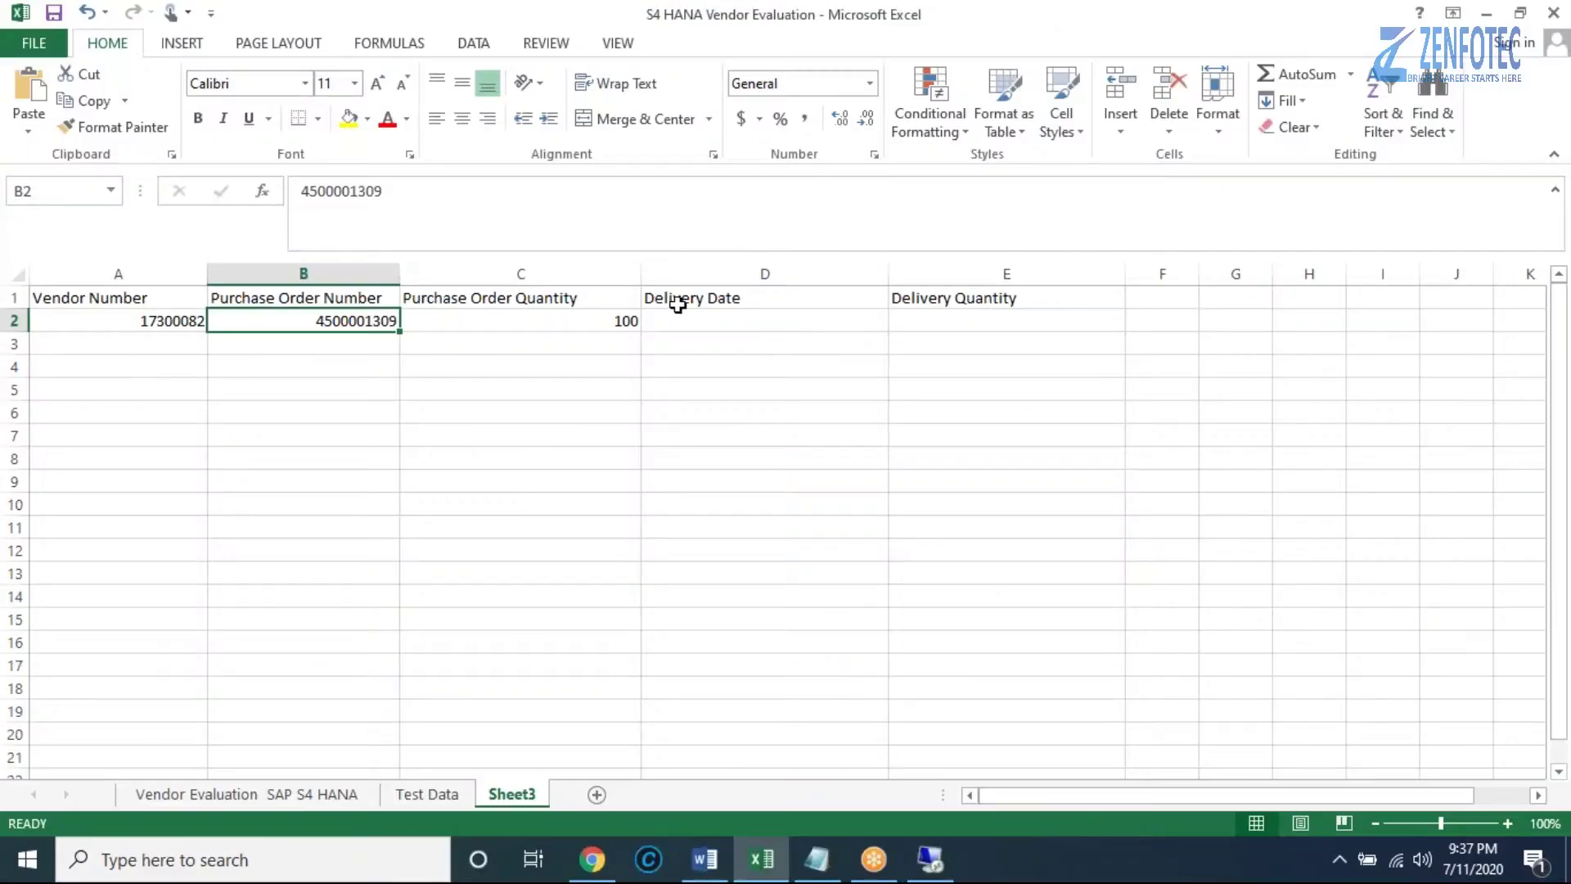
{"action": "left_click", "coordinate": [690, 273]}
{"action": "right_click", "coordinate": [691, 275]}
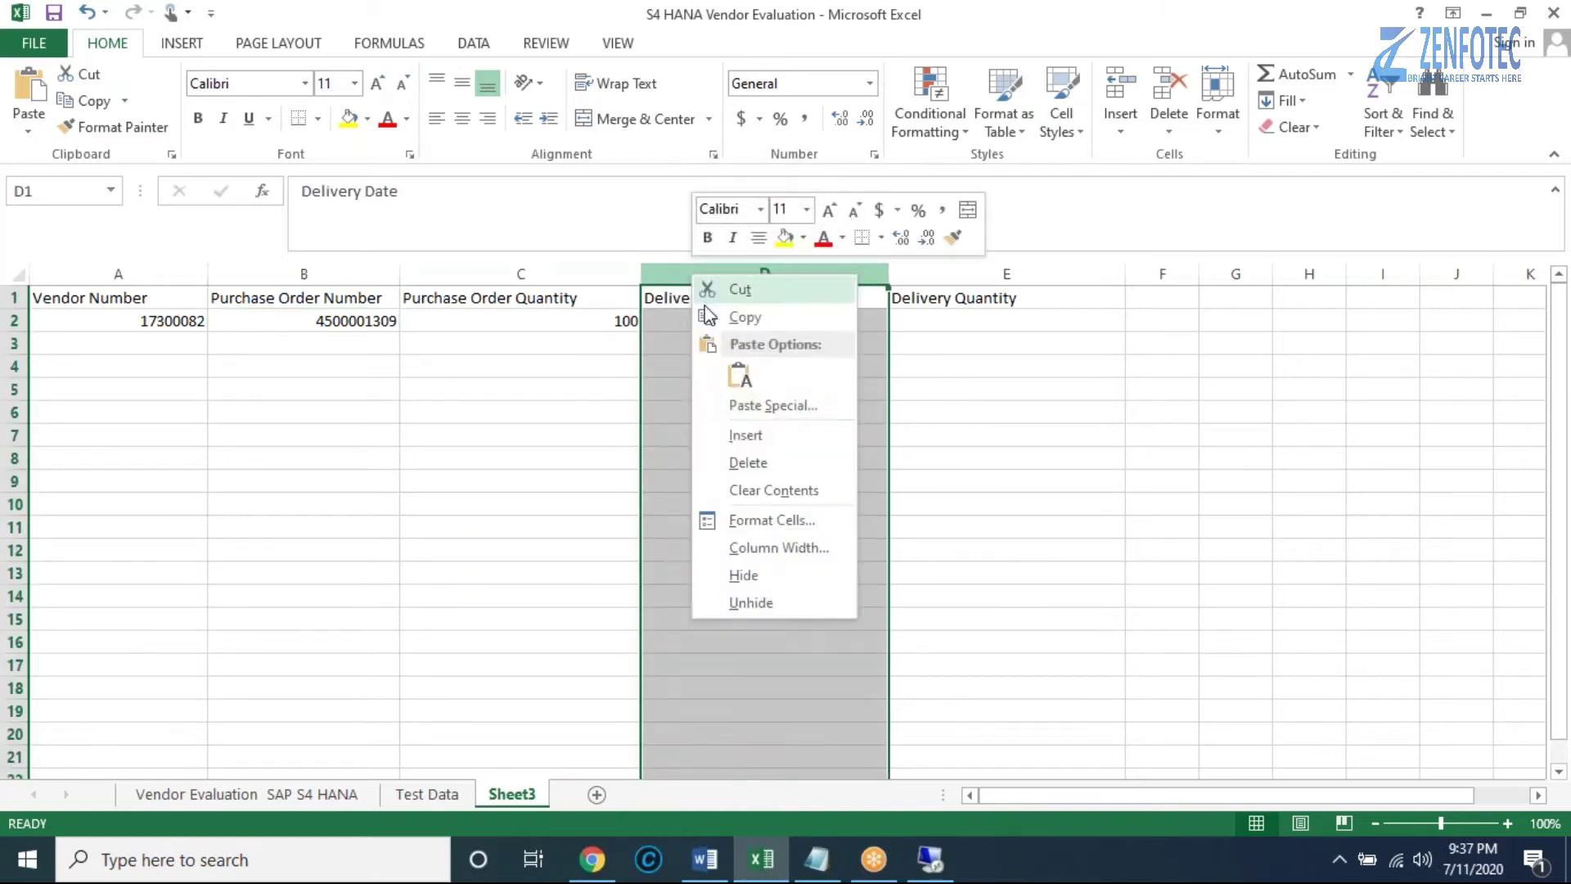
{"action": "left_click", "coordinate": [746, 435]}
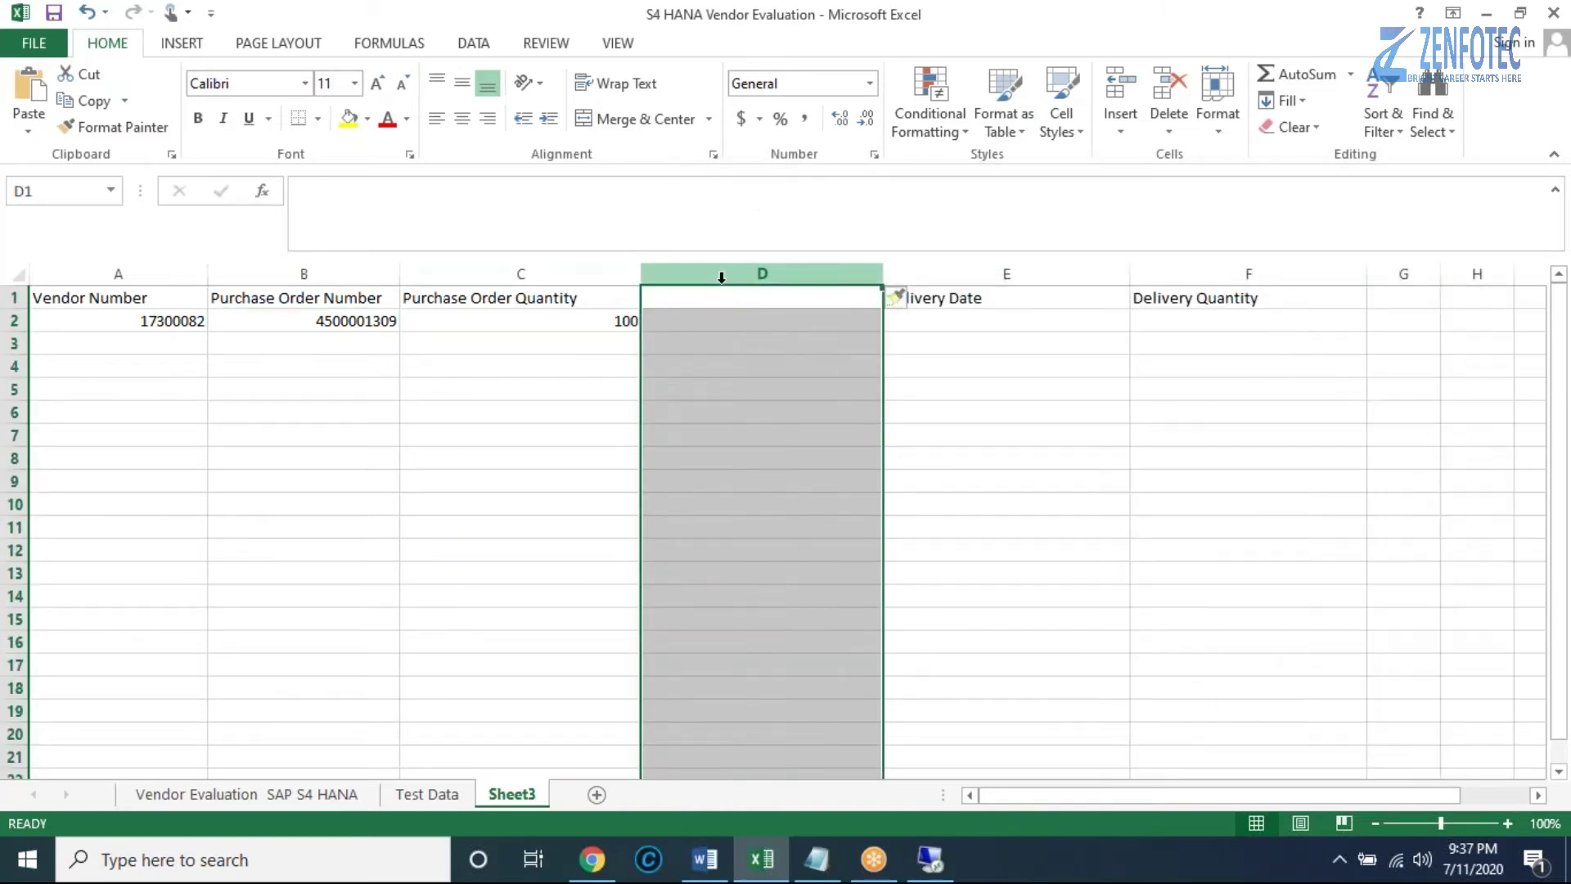
{"action": "left_click", "coordinate": [716, 297]}
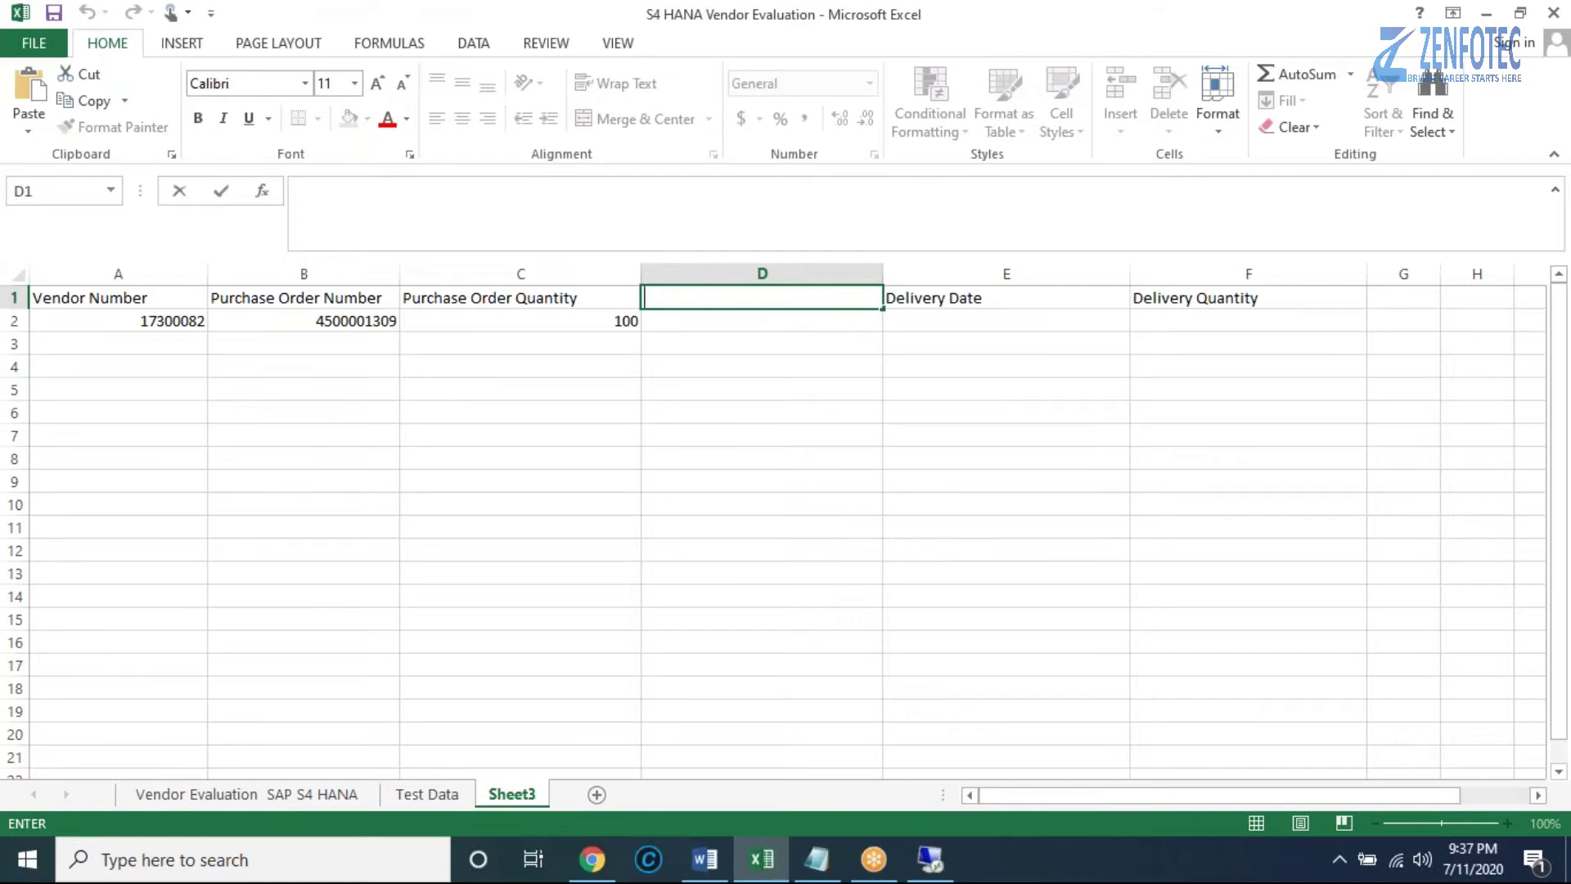
{"action": "type", "text": "Staistical"}
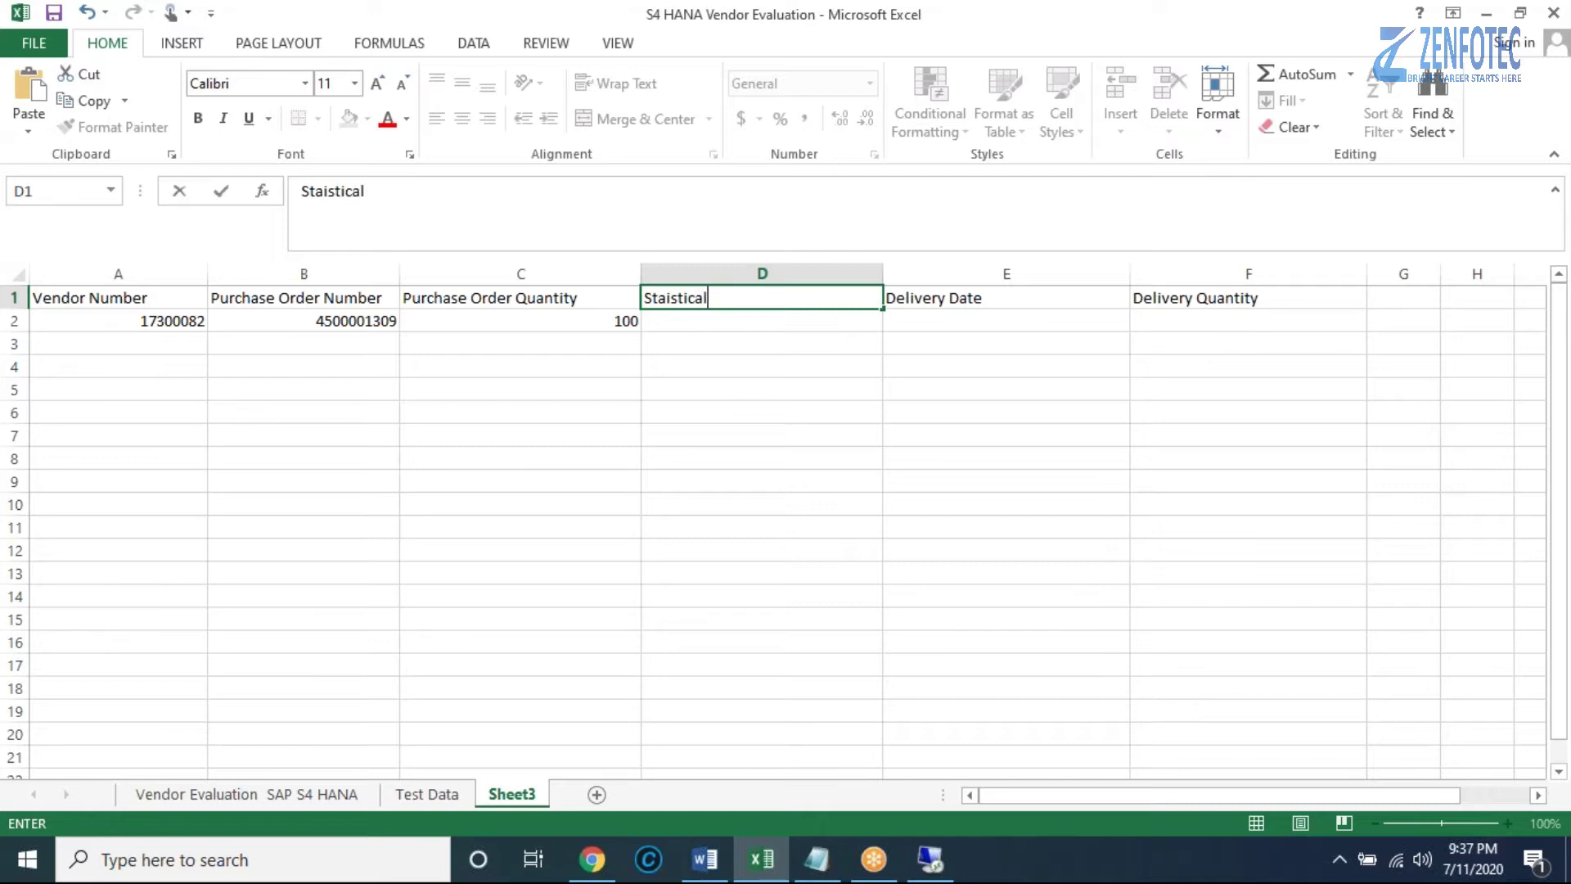
{"action": "type", "text": " Delivery Date"}
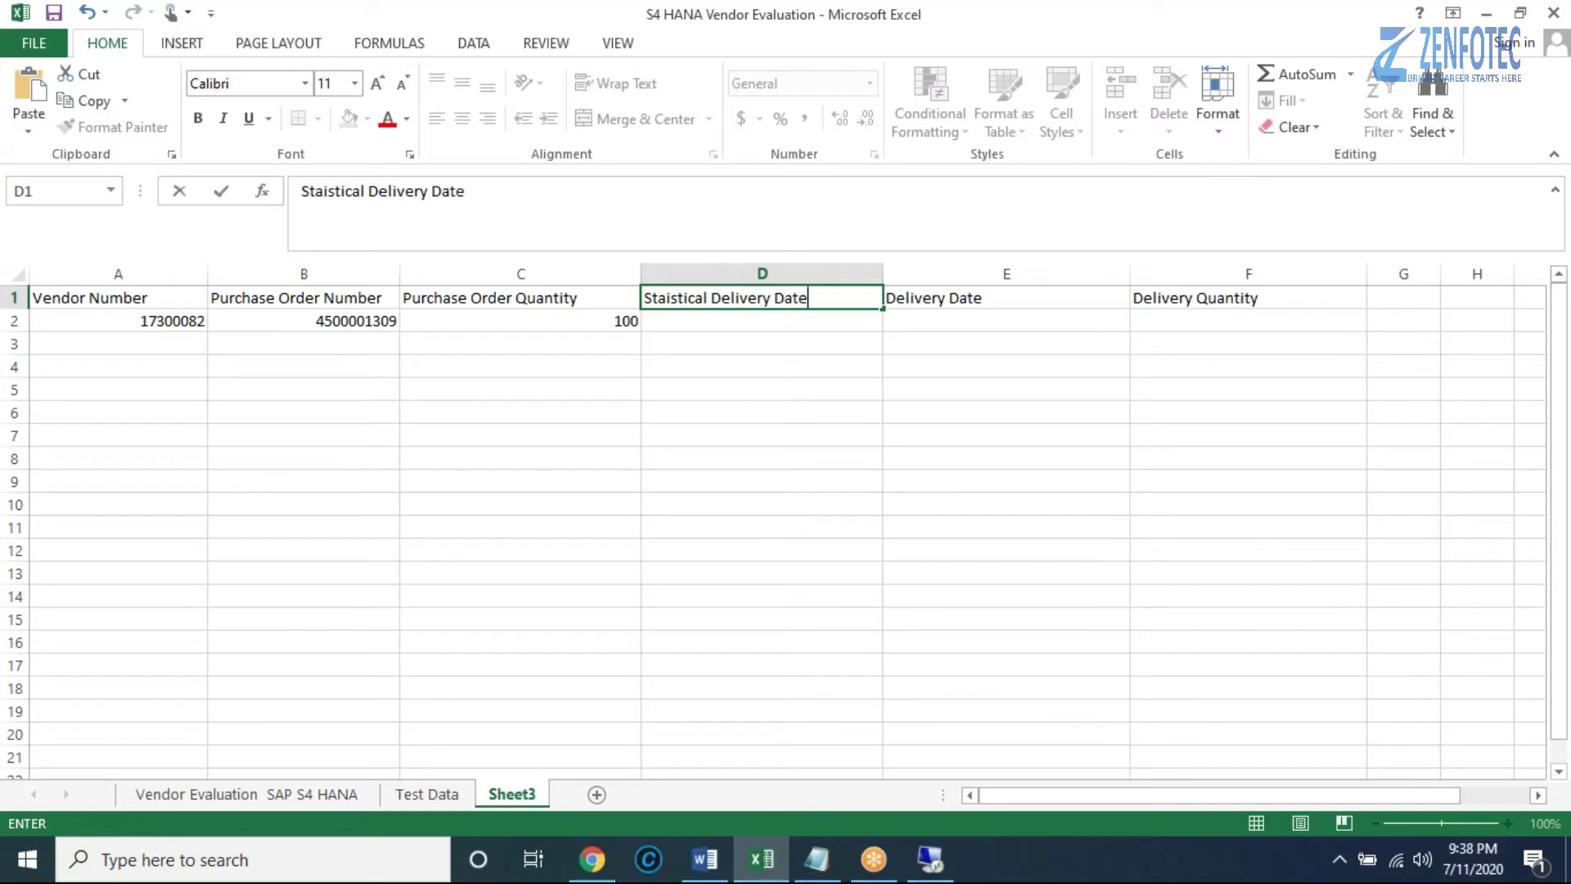
Paste the copied delivery date 21.07.2020 into cell D2.
{"action": "double_click", "coordinate": [786, 319]}
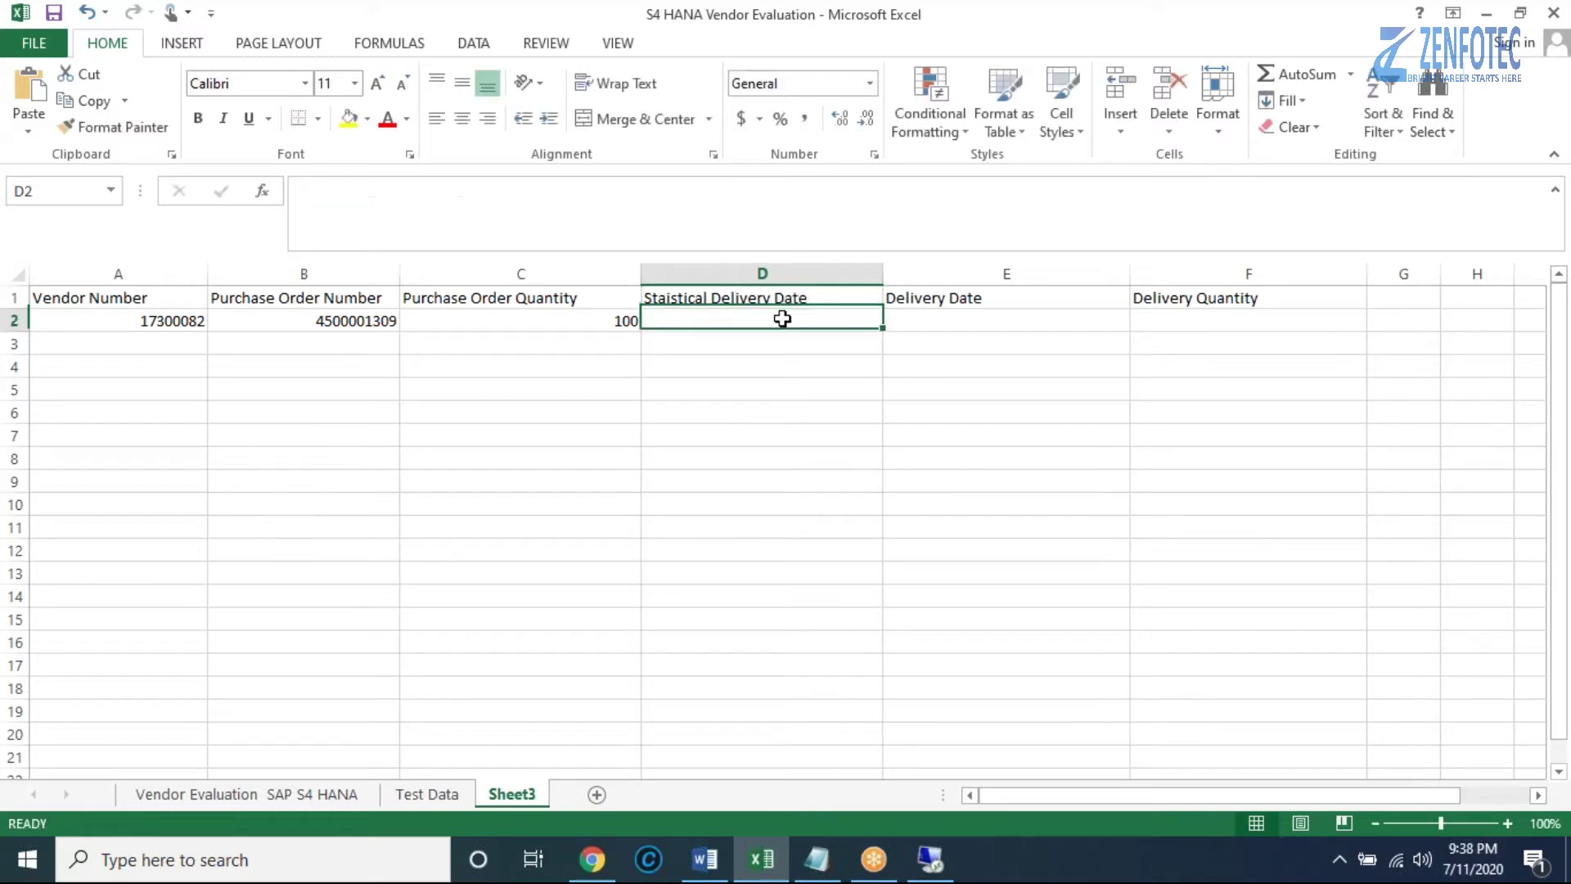
{"action": "key", "text": "ctrl+v"}
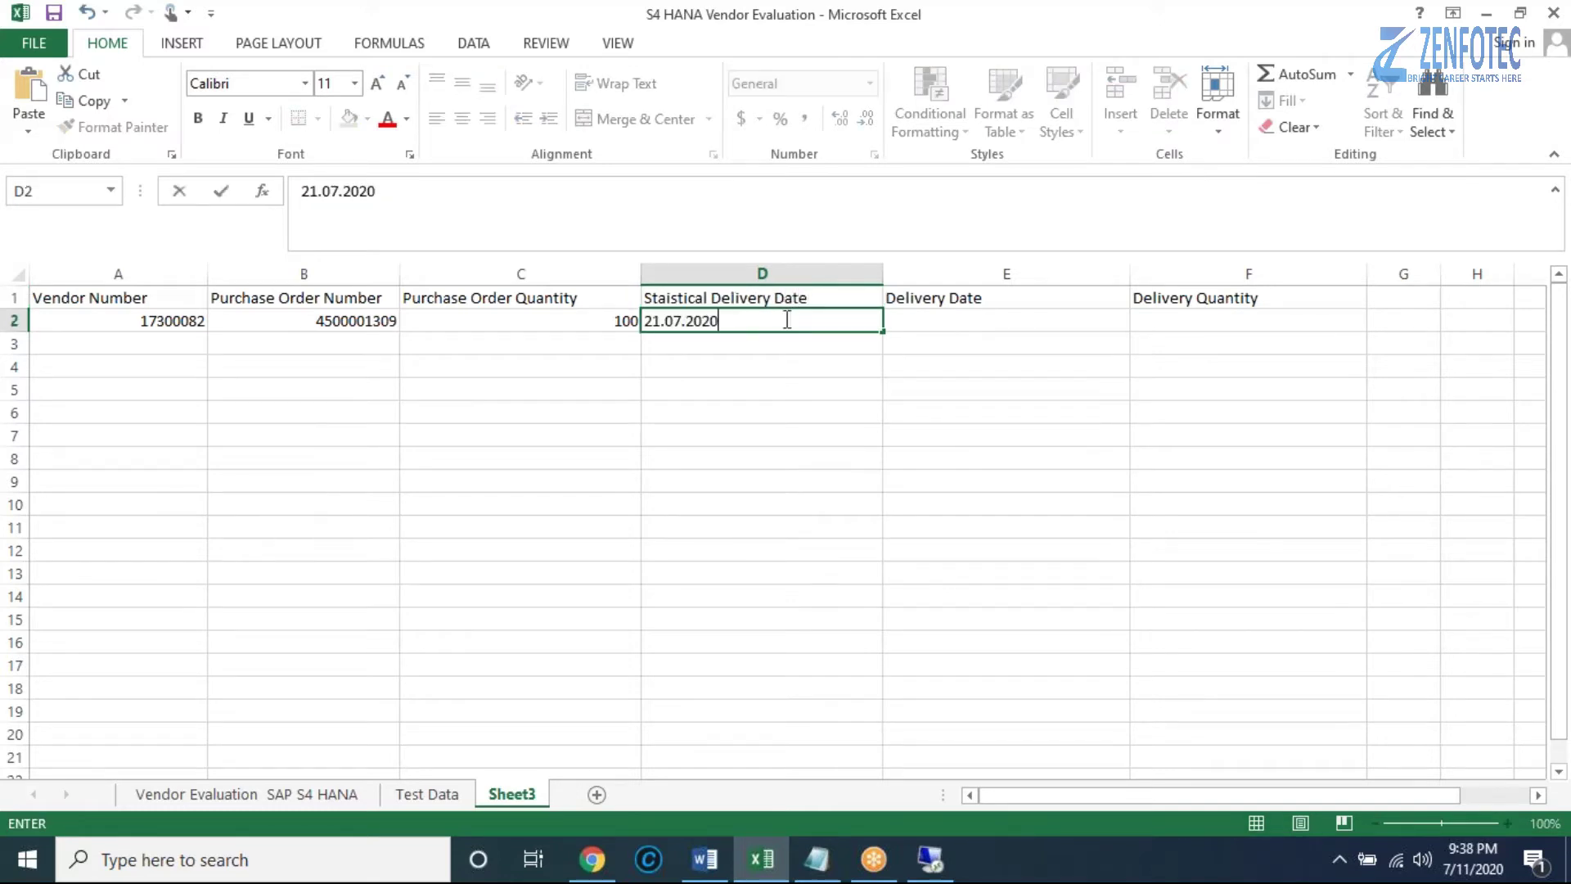
{"action": "left_click", "coordinate": [951, 327]}
Extend the header in cell E1 to read "Delivery Date in MIGO".
{"action": "left_click", "coordinate": [1001, 300]}
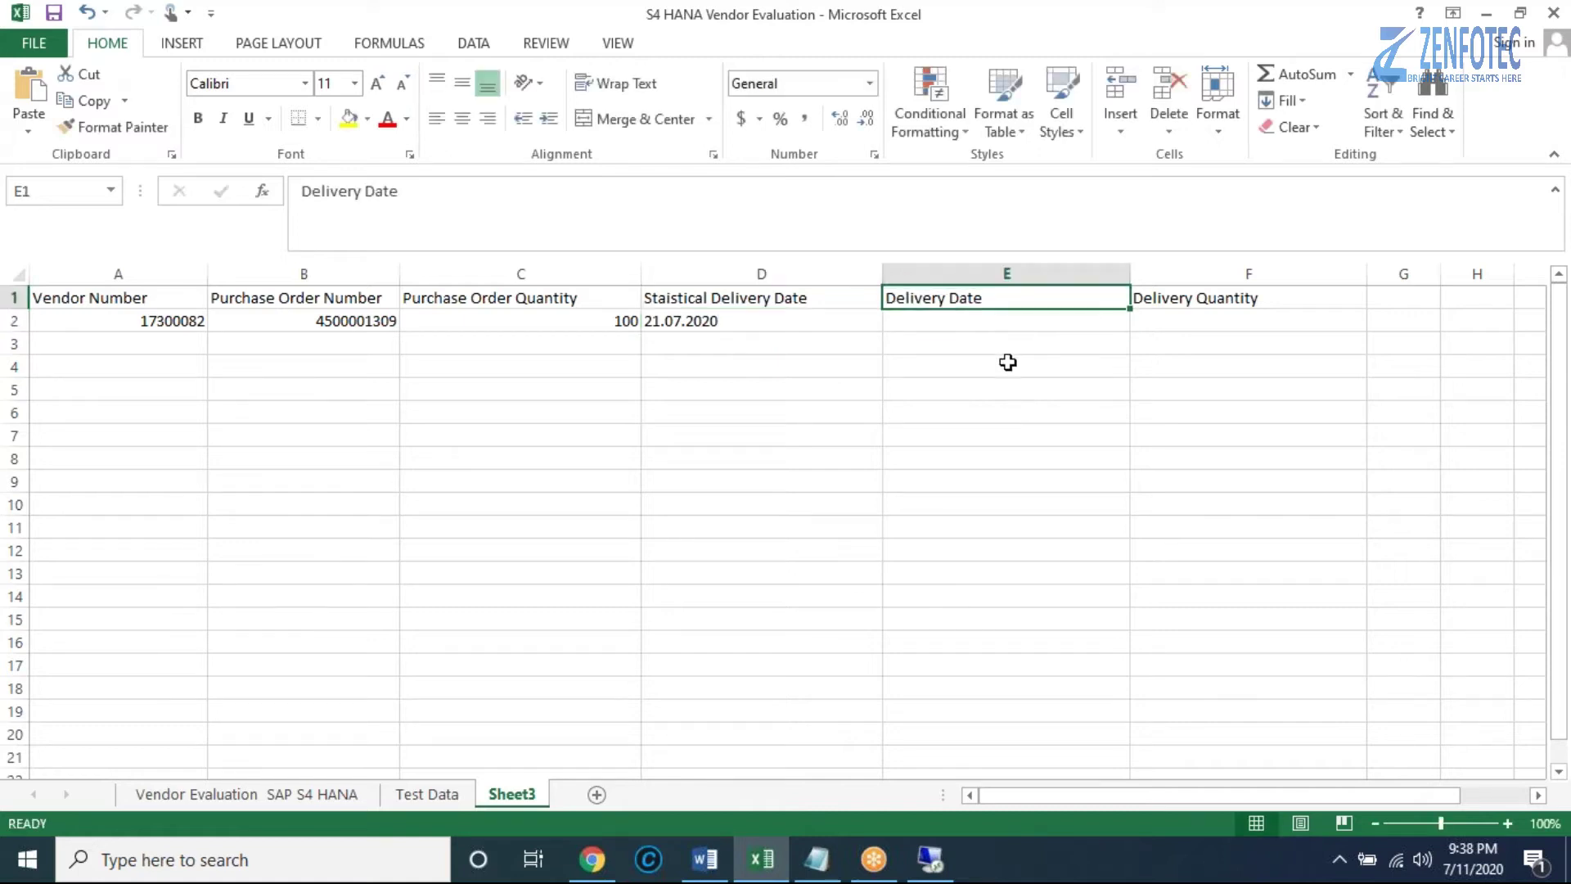
{"action": "double_click", "coordinate": [1007, 298]}
{"action": "type", "text": "in MIGO"}
{"action": "key", "text": "Return"}
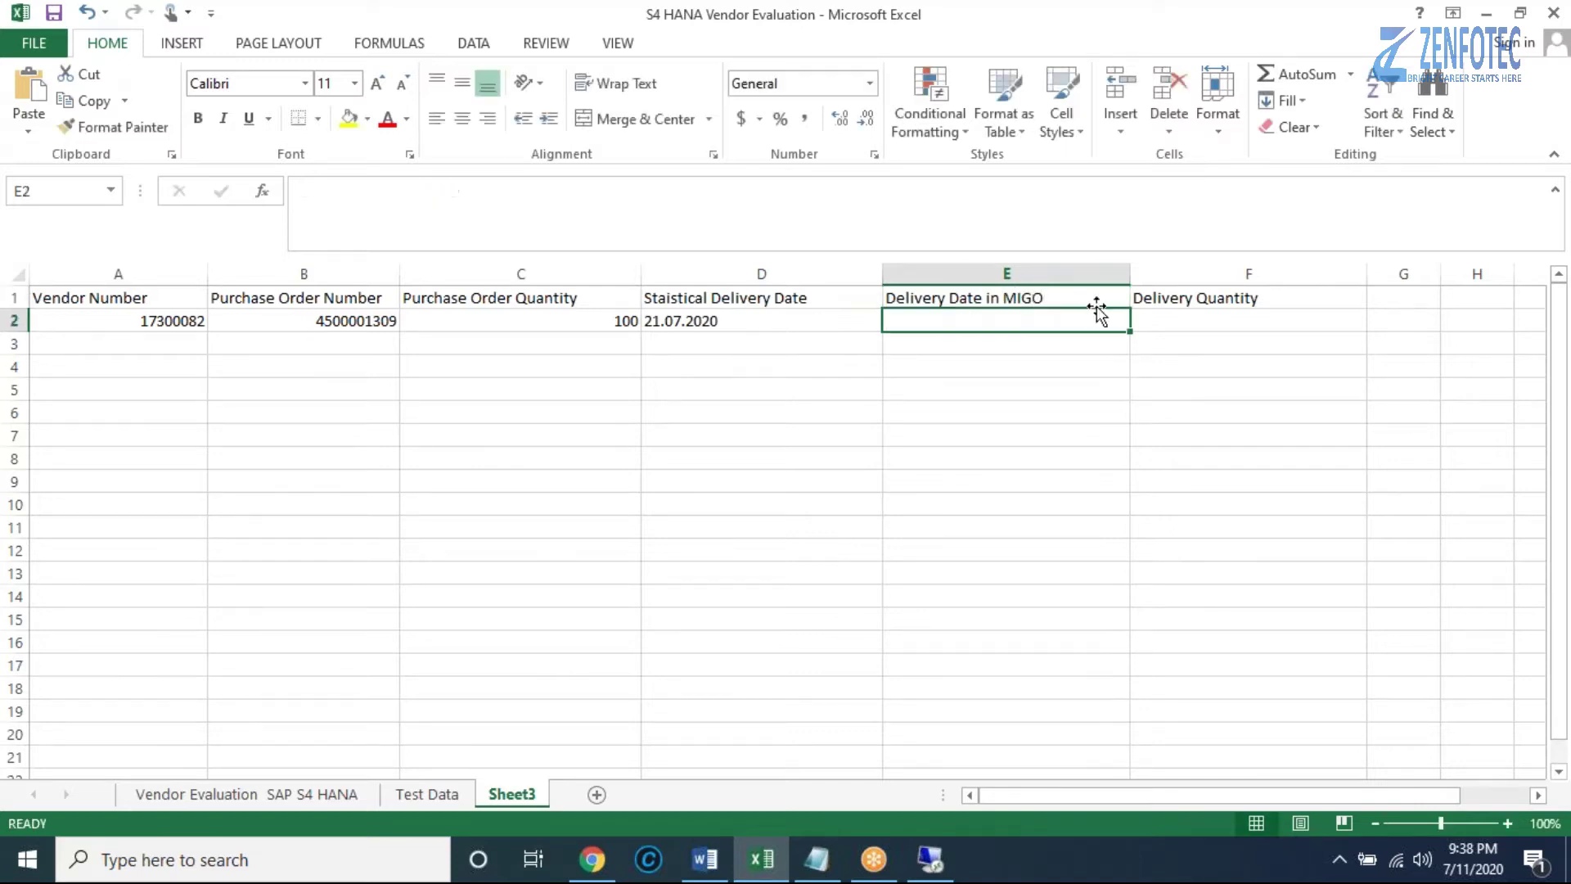
Back in SAP, set the goods receipt's document date and posting date to 23.07.2020.
{"action": "left_click", "coordinate": [930, 859]}
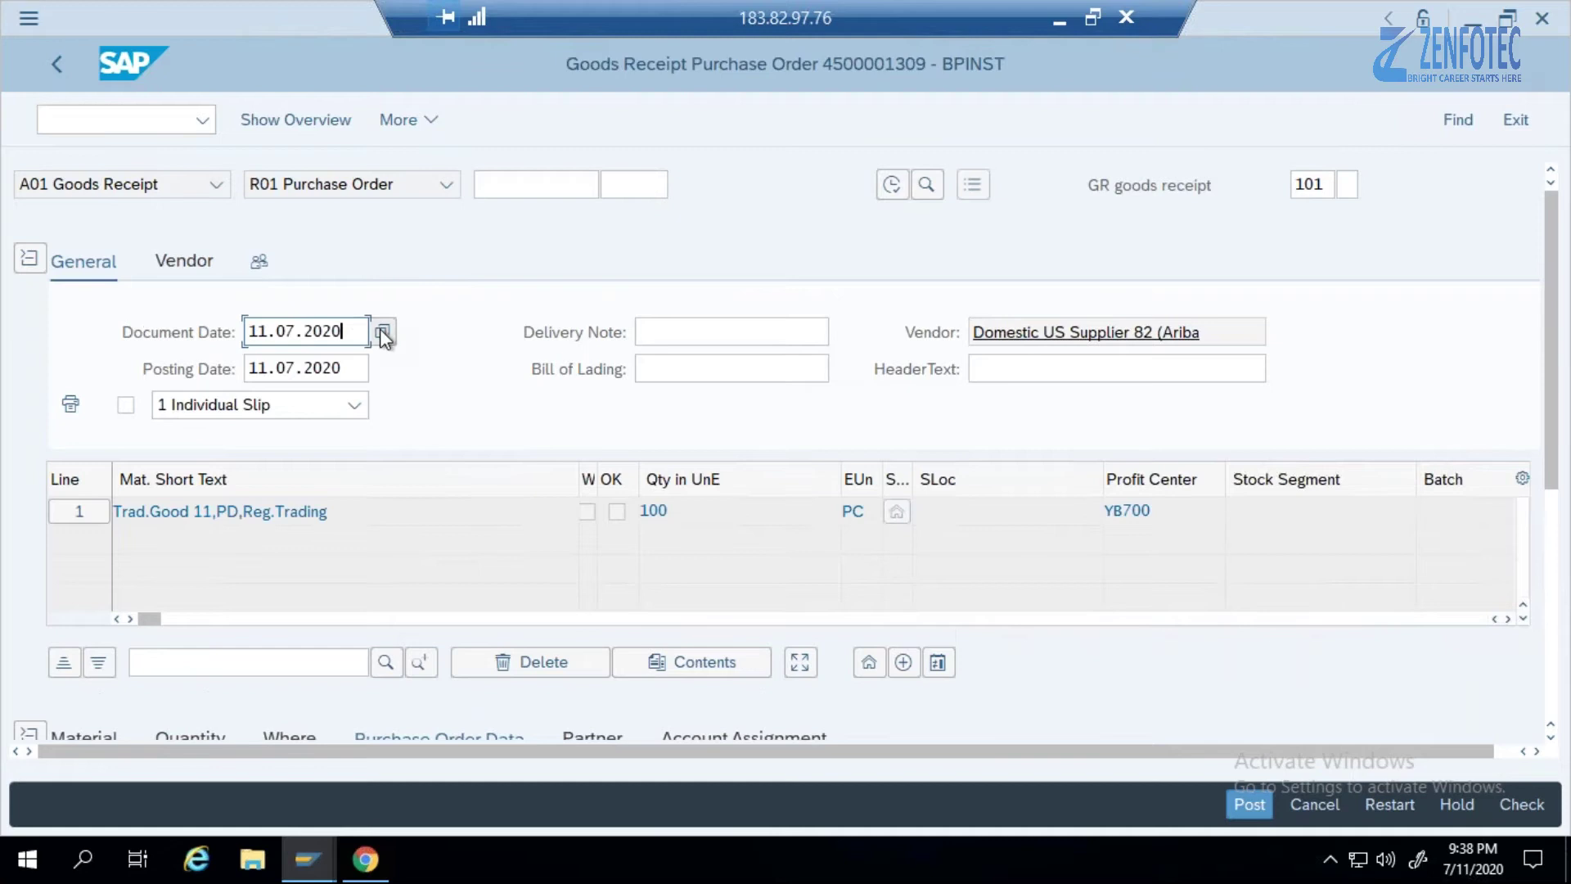
{"action": "left_click", "coordinate": [379, 330]}
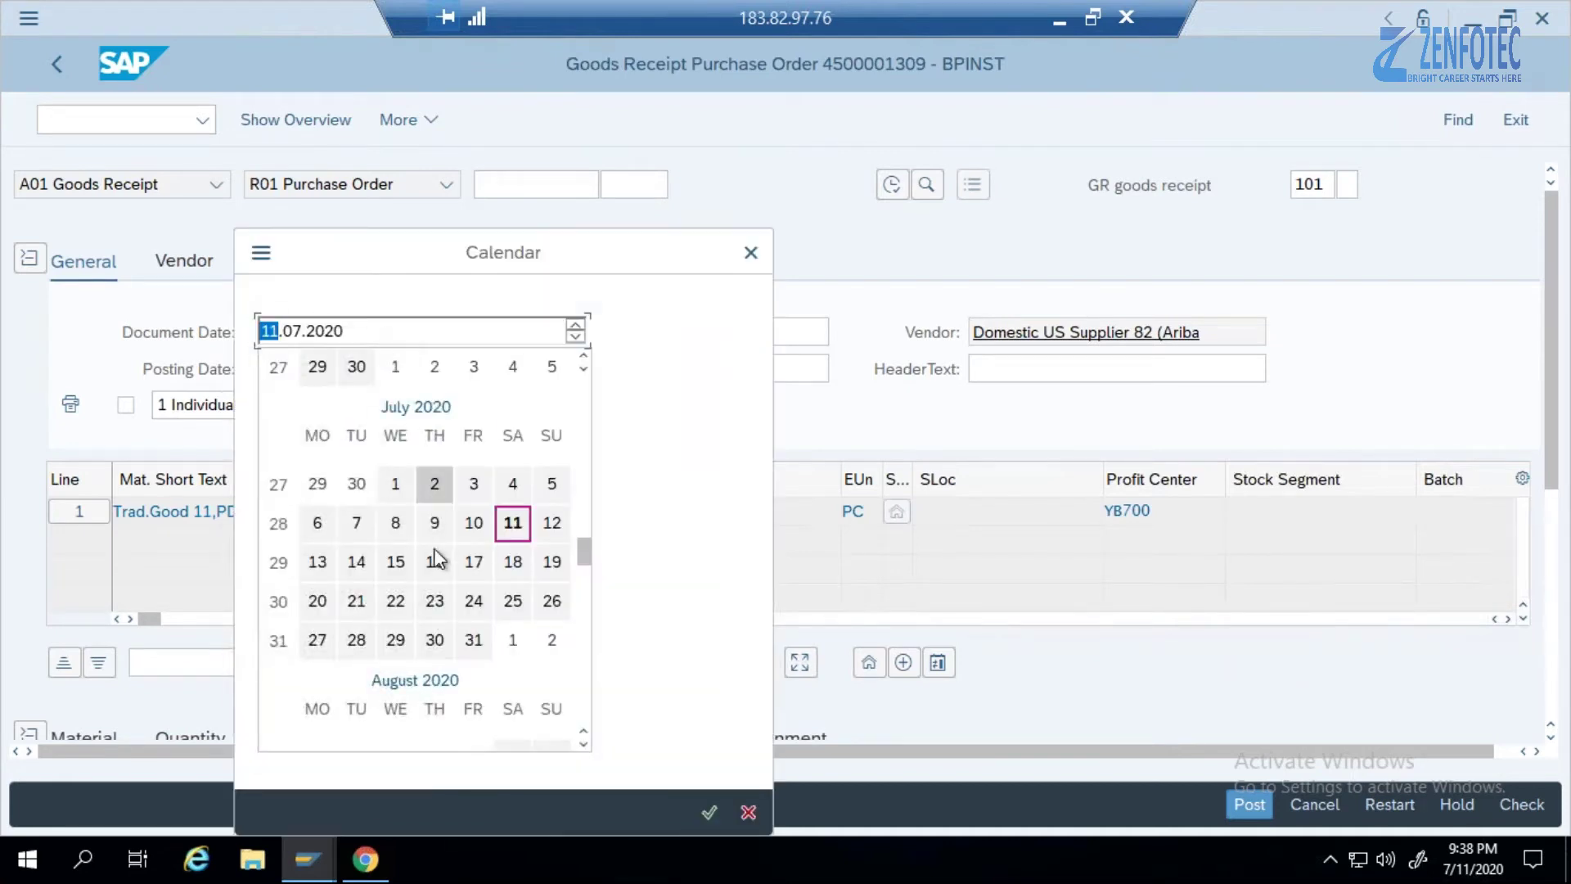
{"action": "left_click", "coordinate": [434, 601]}
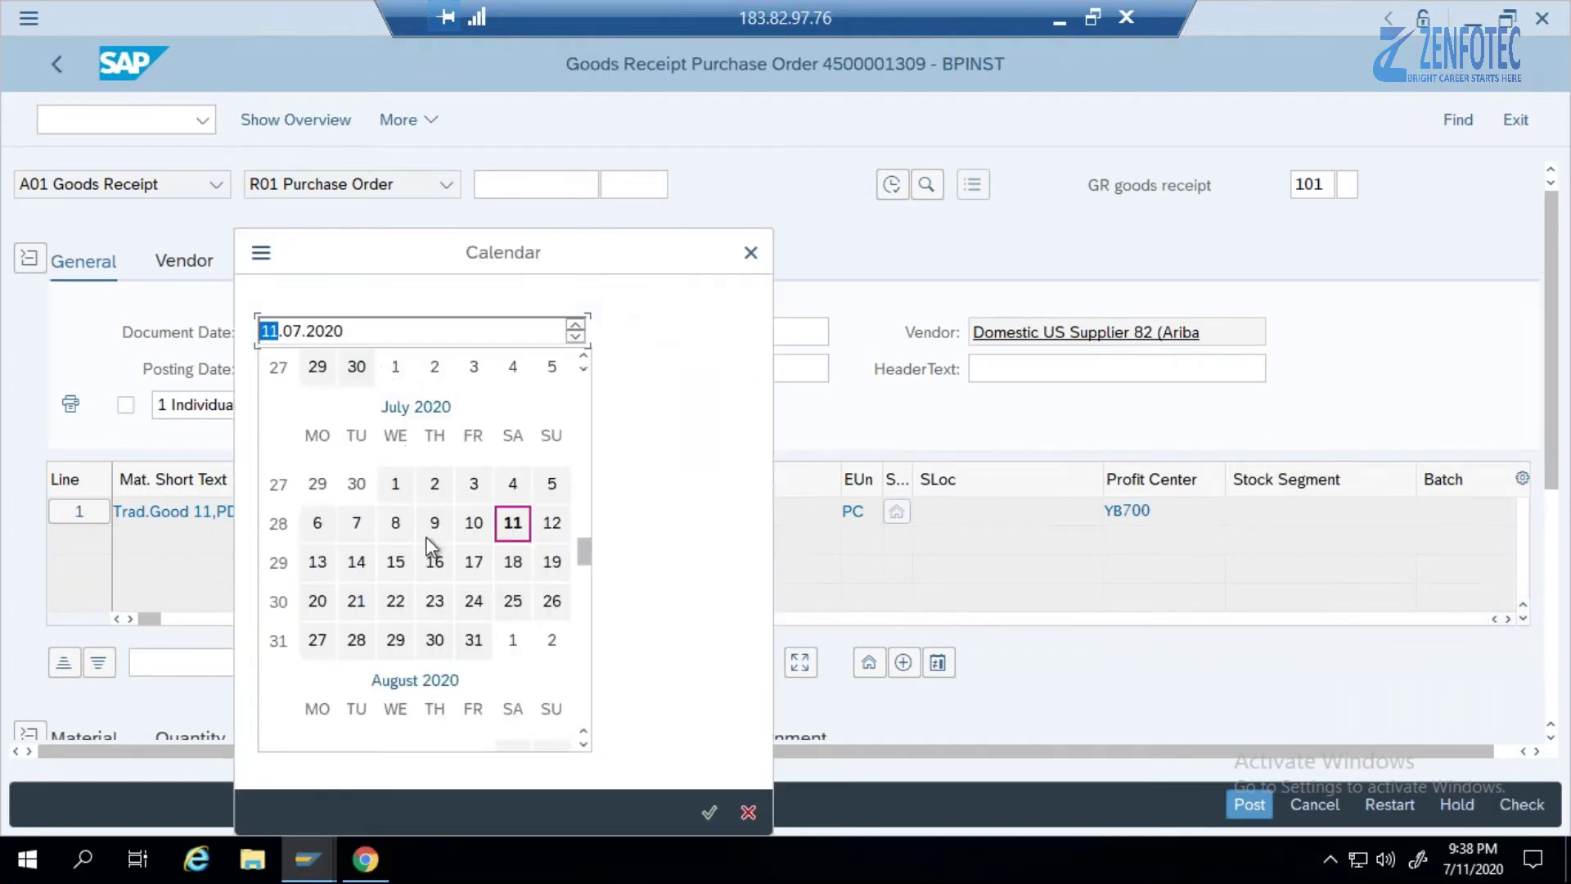
{"action": "double_click", "coordinate": [447, 601]}
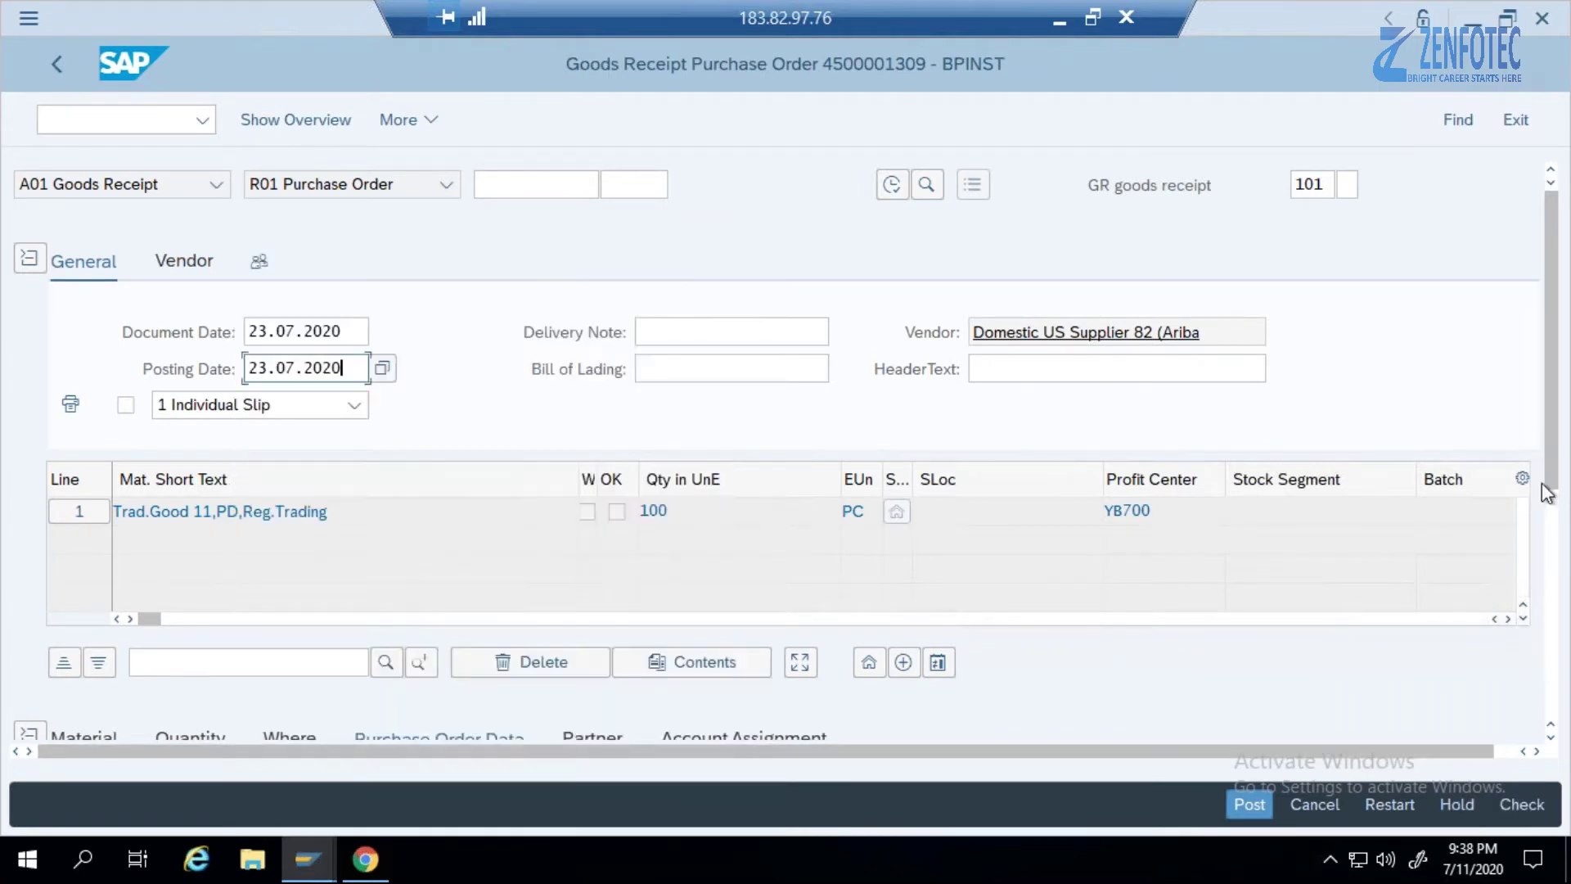
Set the item's quantity in unit of entry to 80 PC in the goods receipt's quantity details.
{"action": "scroll", "coordinate": [1560, 572], "scroll_direction": "down", "scroll_amount": 1}
{"action": "scroll", "coordinate": [1563, 589], "scroll_direction": "down", "scroll_amount": 8}
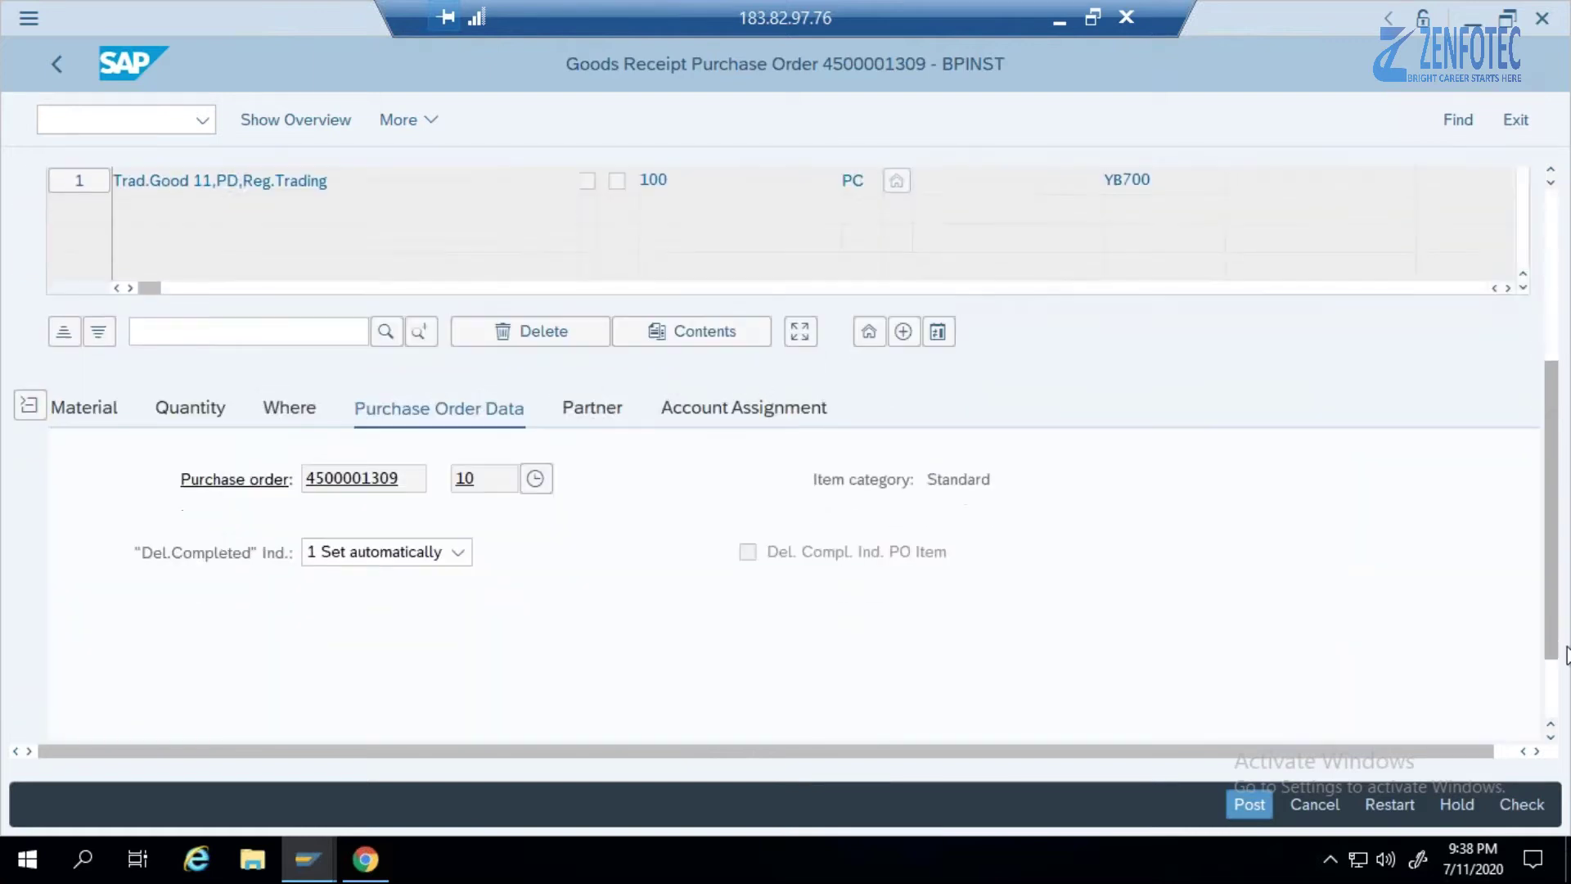
{"action": "left_click", "coordinate": [224, 412]}
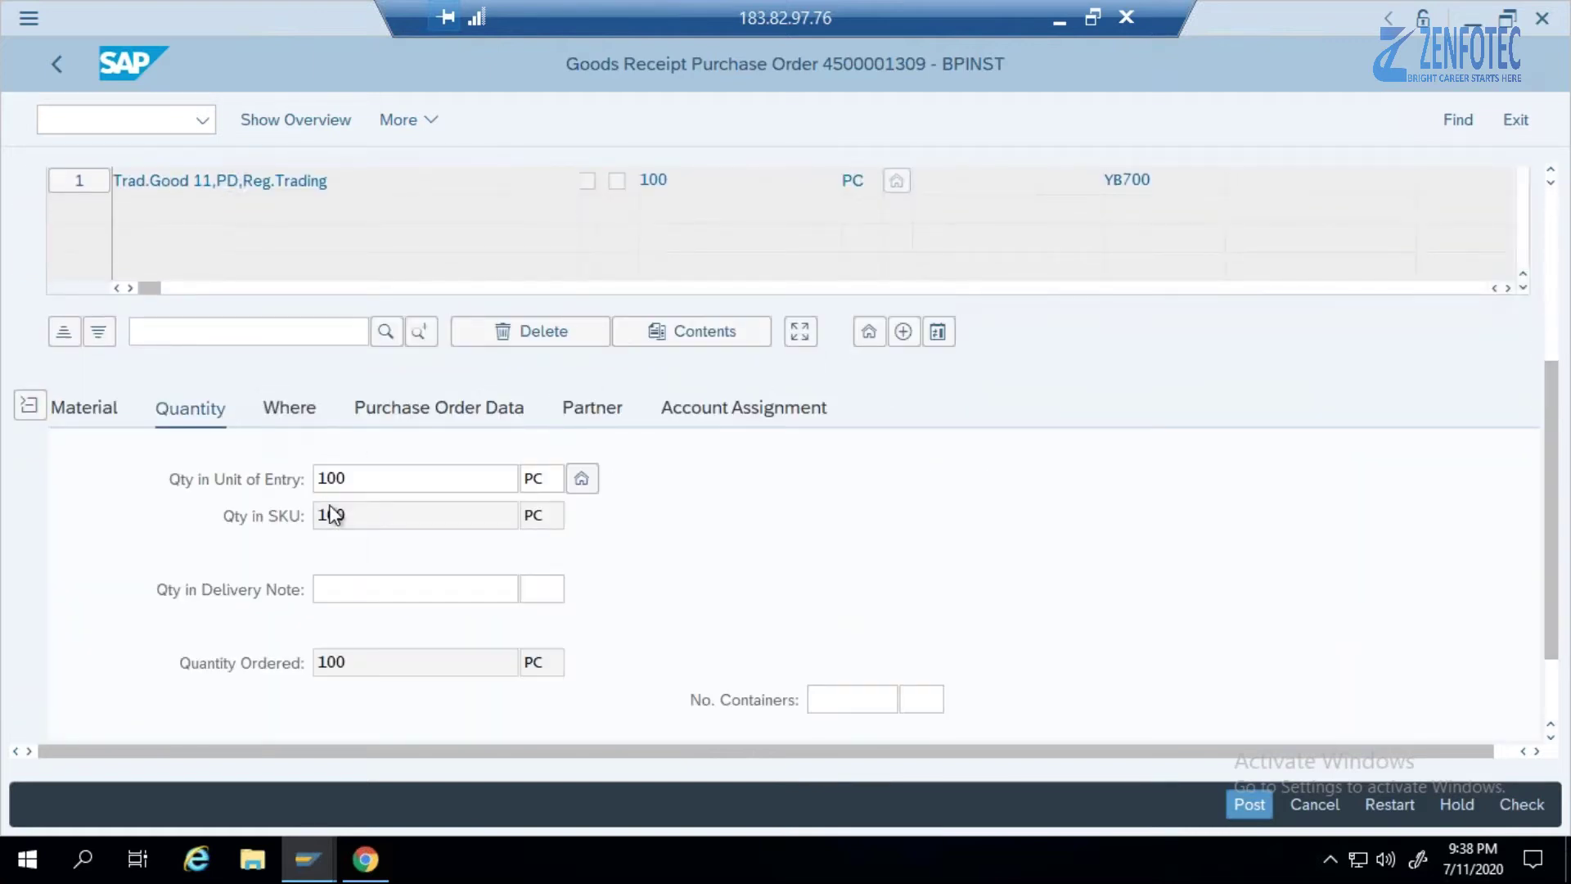
{"action": "key", "text": "BackSpace"}
{"action": "key", "text": "BackSpace"}
{"action": "key", "text": "BackSpace"}
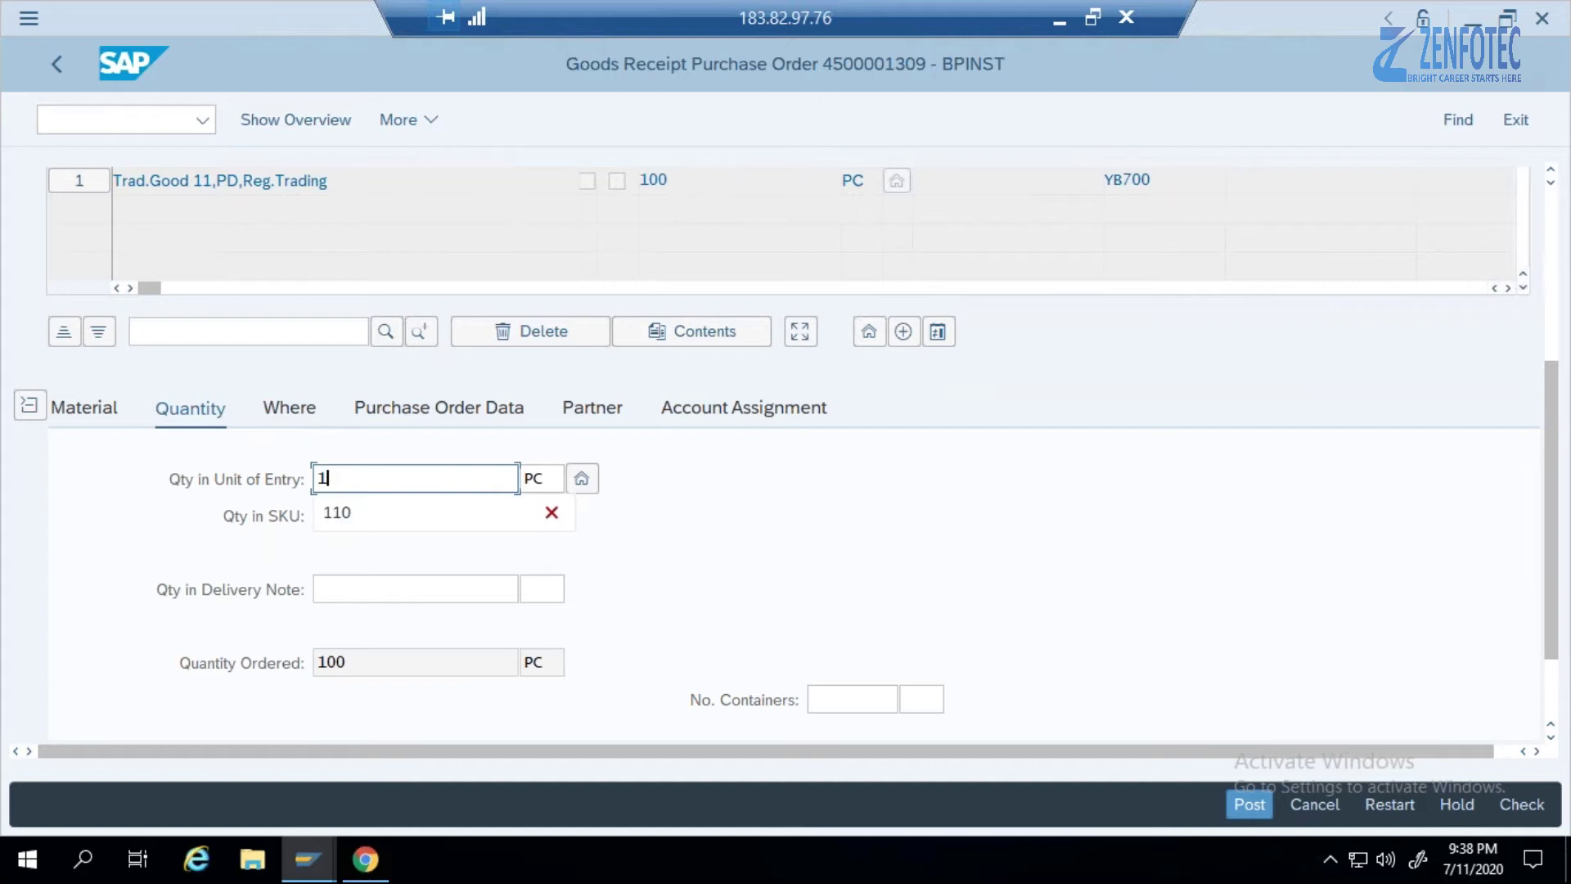
{"action": "type", "text": "80"}
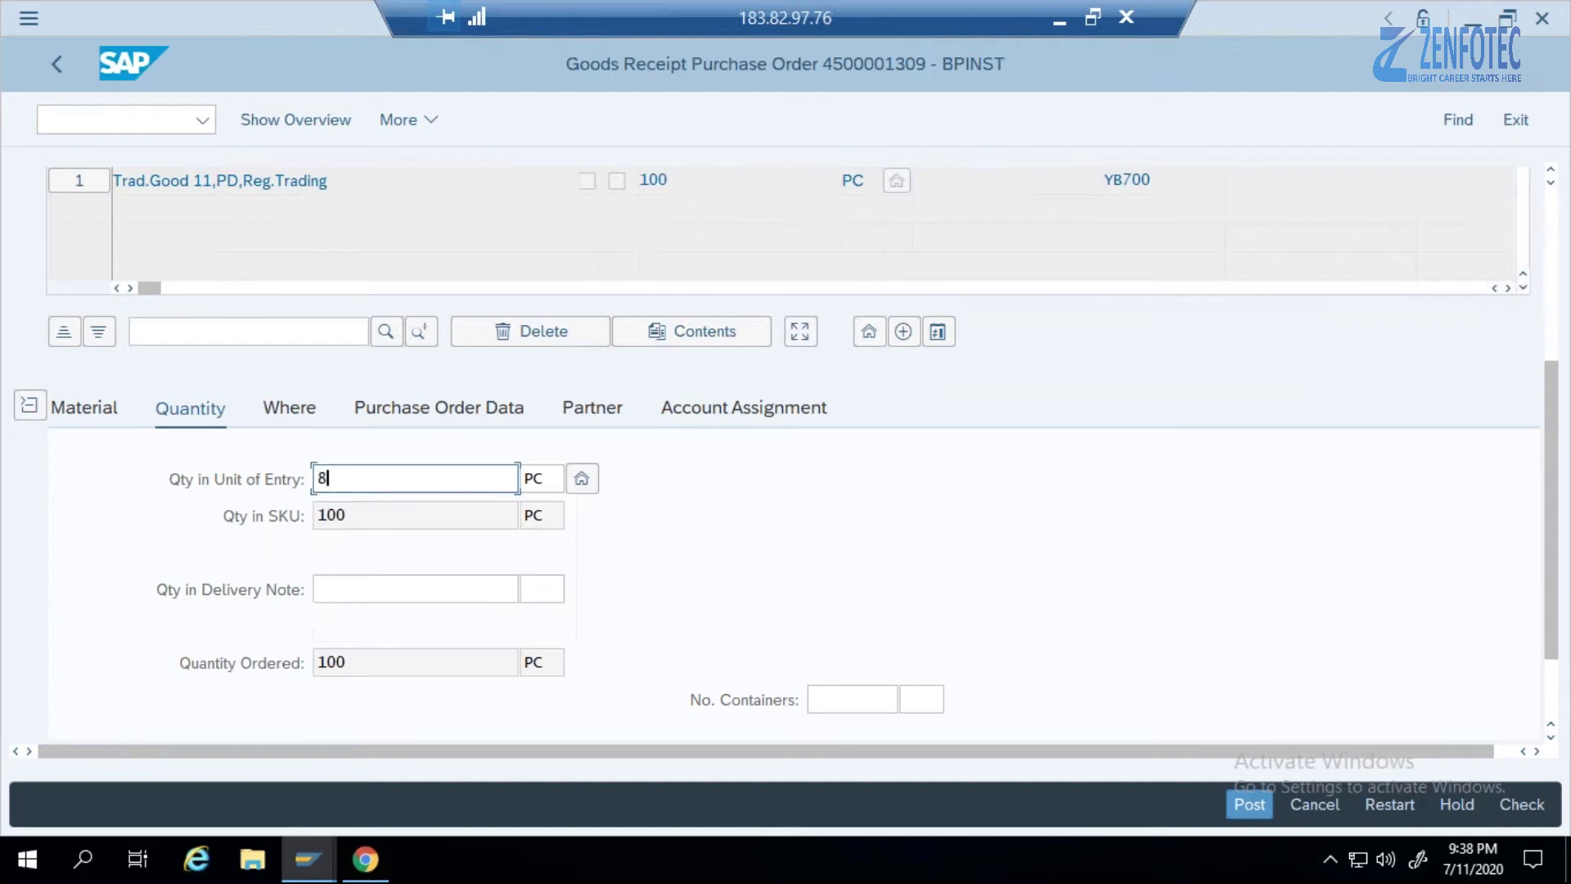
Set the item's "Del.Completed" indicator to "2 Set" in the purchase order data.
{"action": "left_click", "coordinate": [484, 414]}
{"action": "left_click", "coordinate": [460, 553]}
{"action": "left_click", "coordinate": [411, 619]}
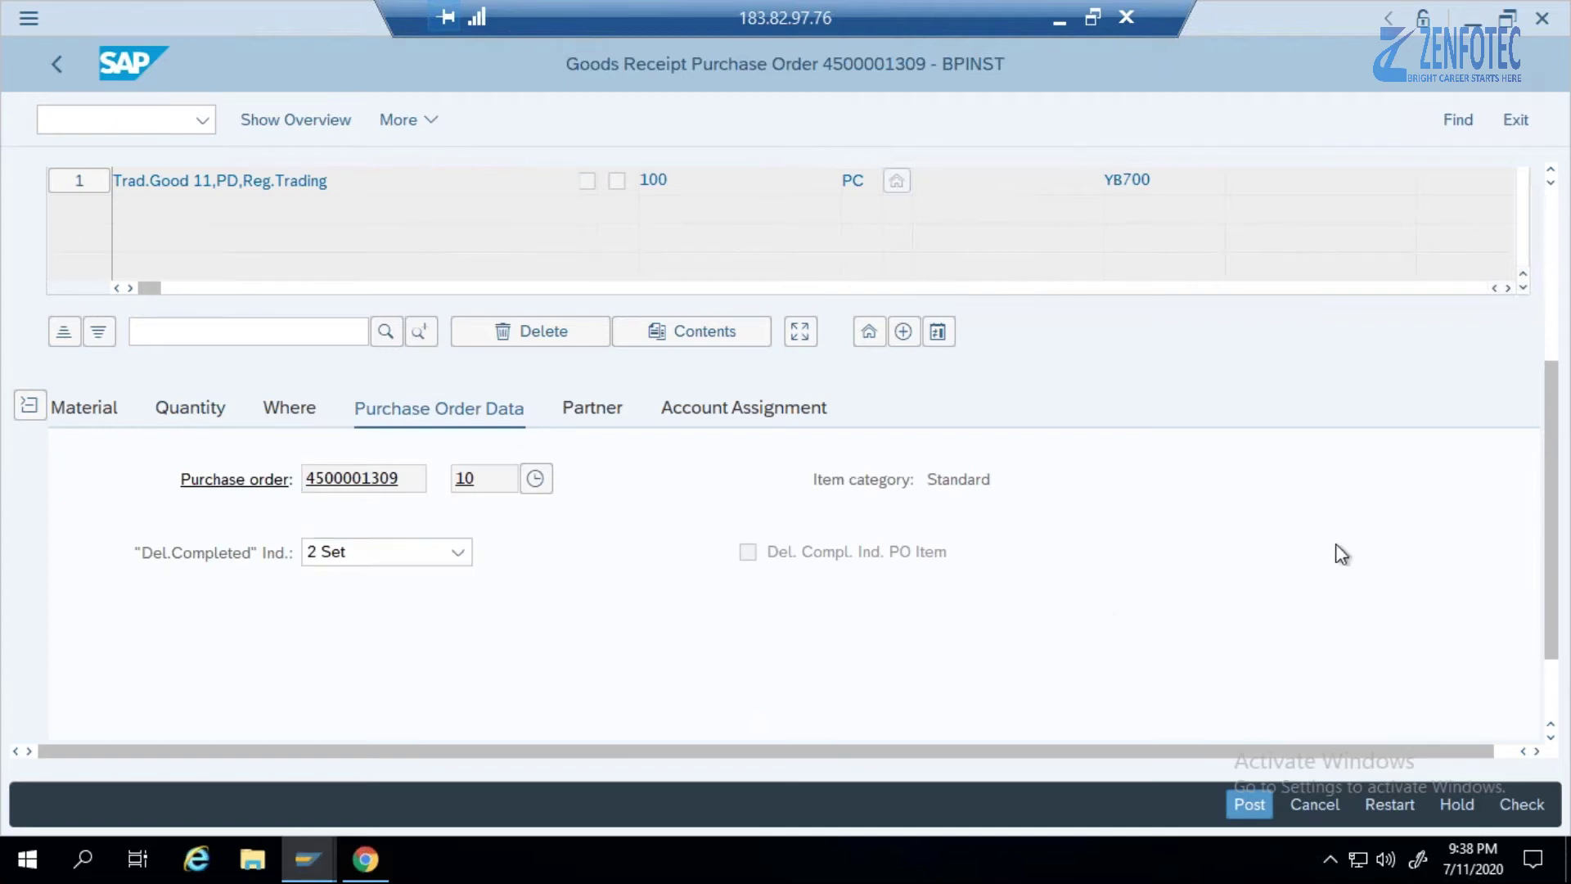
Return to Excel and enter 80 in cell F2 under Delivery Quantity.
{"action": "scroll", "coordinate": [1555, 269], "scroll_direction": "up", "scroll_amount": 5}
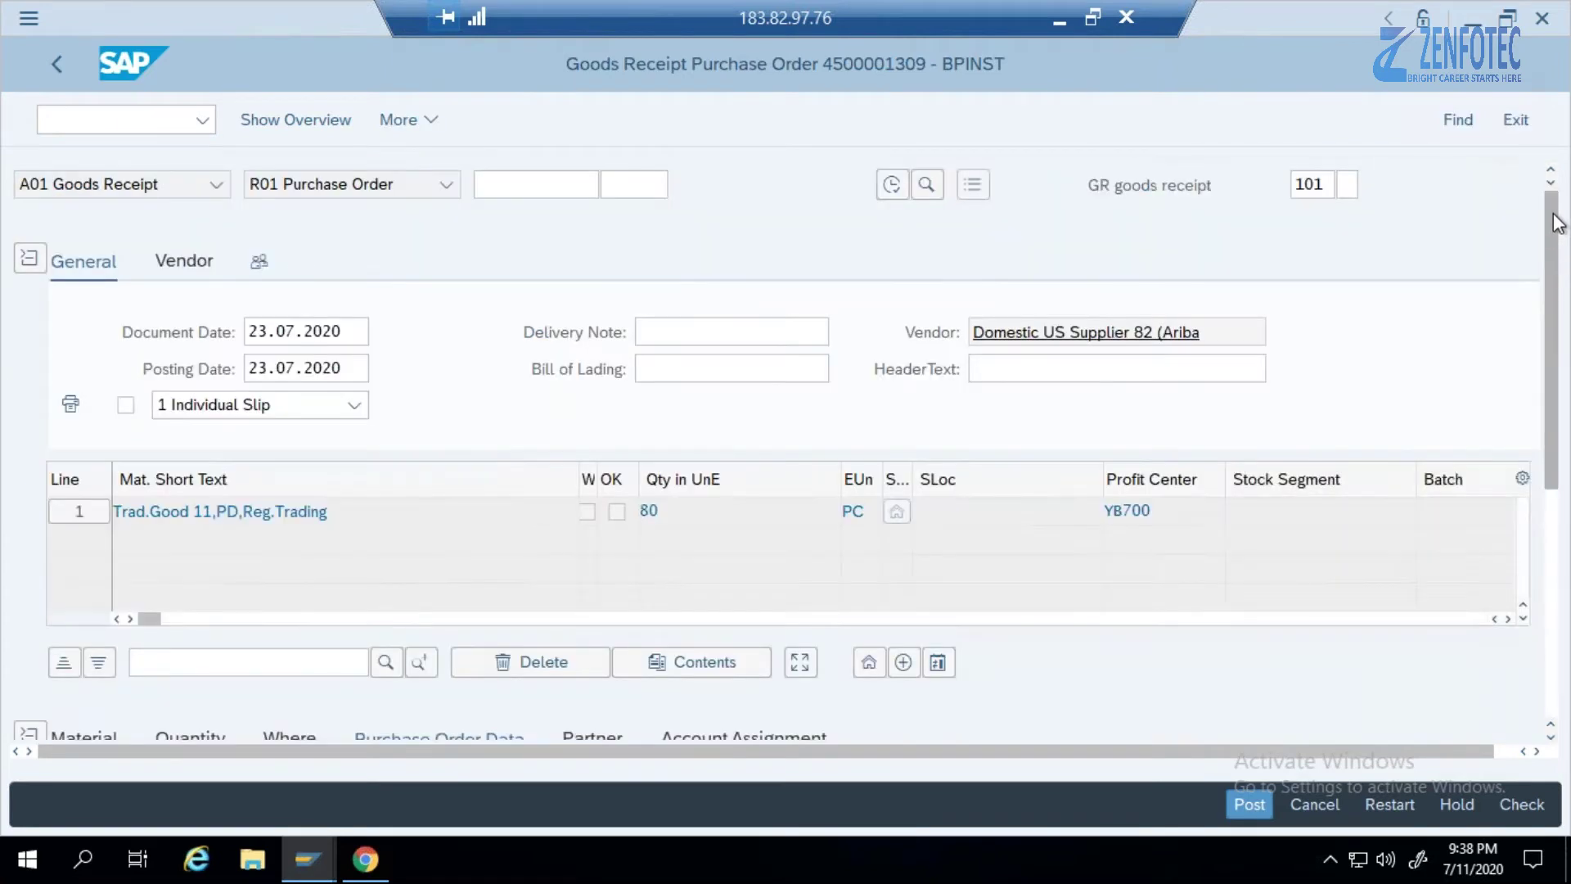
{"action": "left_click", "coordinate": [1058, 15]}
{"action": "left_click", "coordinate": [966, 320]}
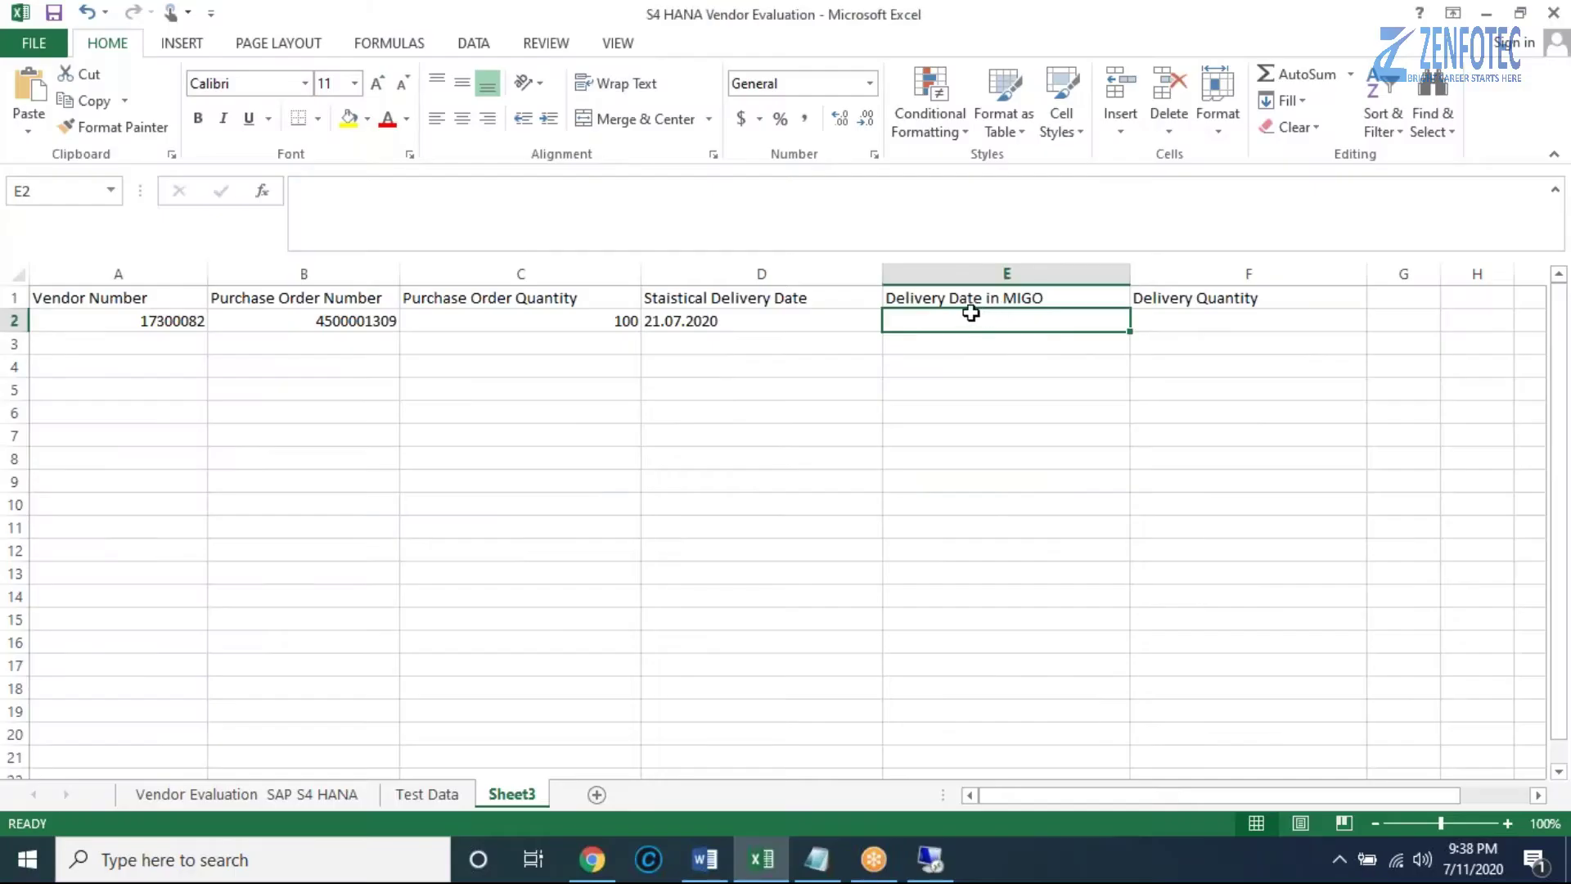
{"action": "left_click", "coordinate": [1134, 320]}
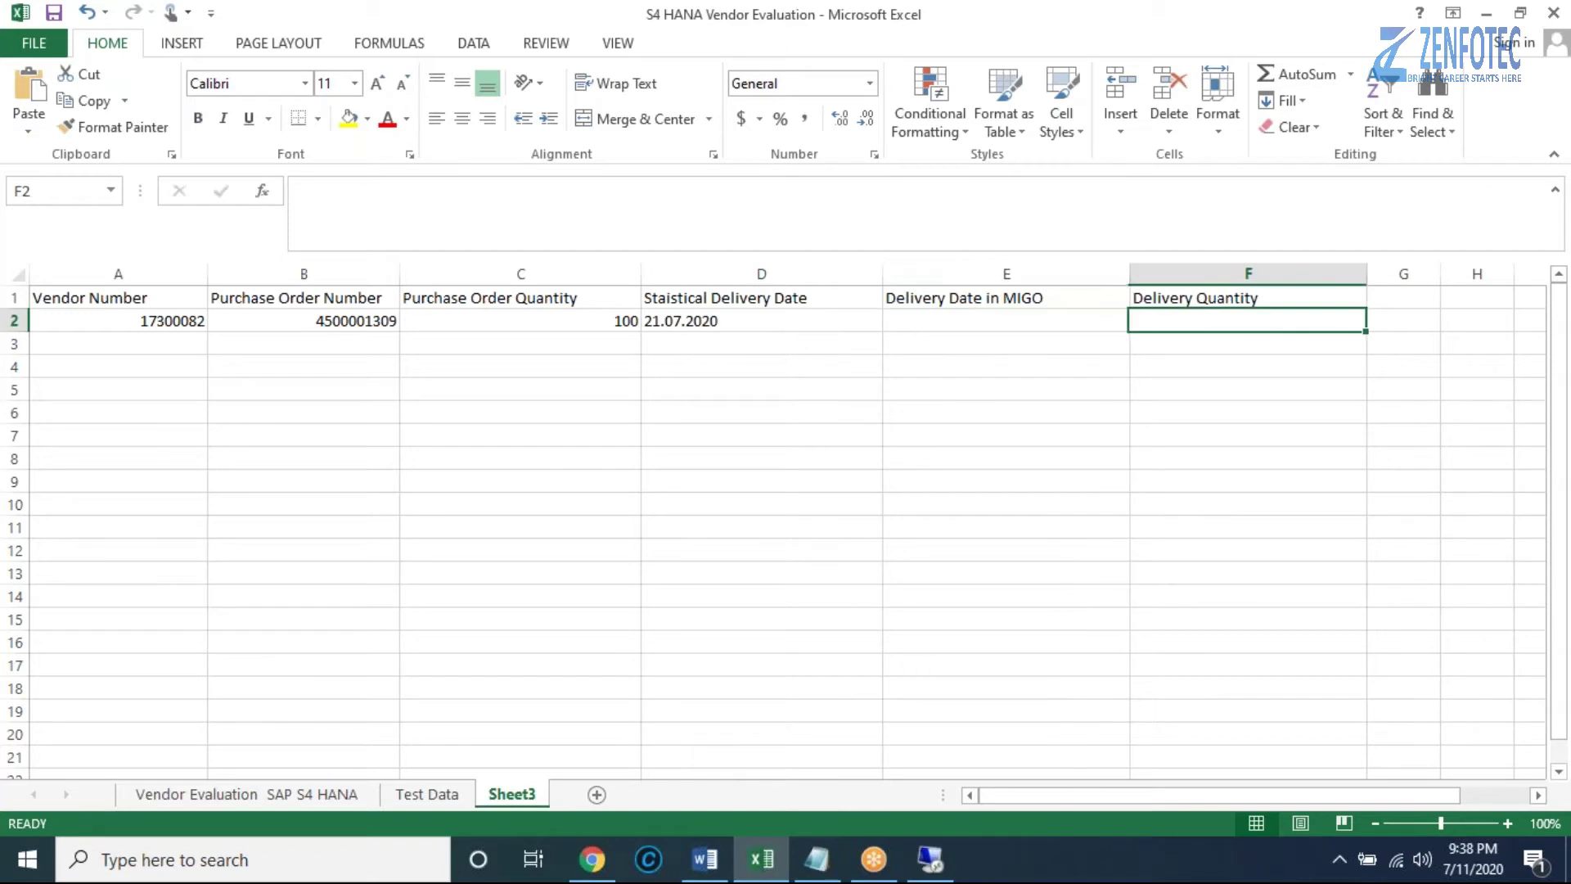
{"action": "type", "text": "80"}
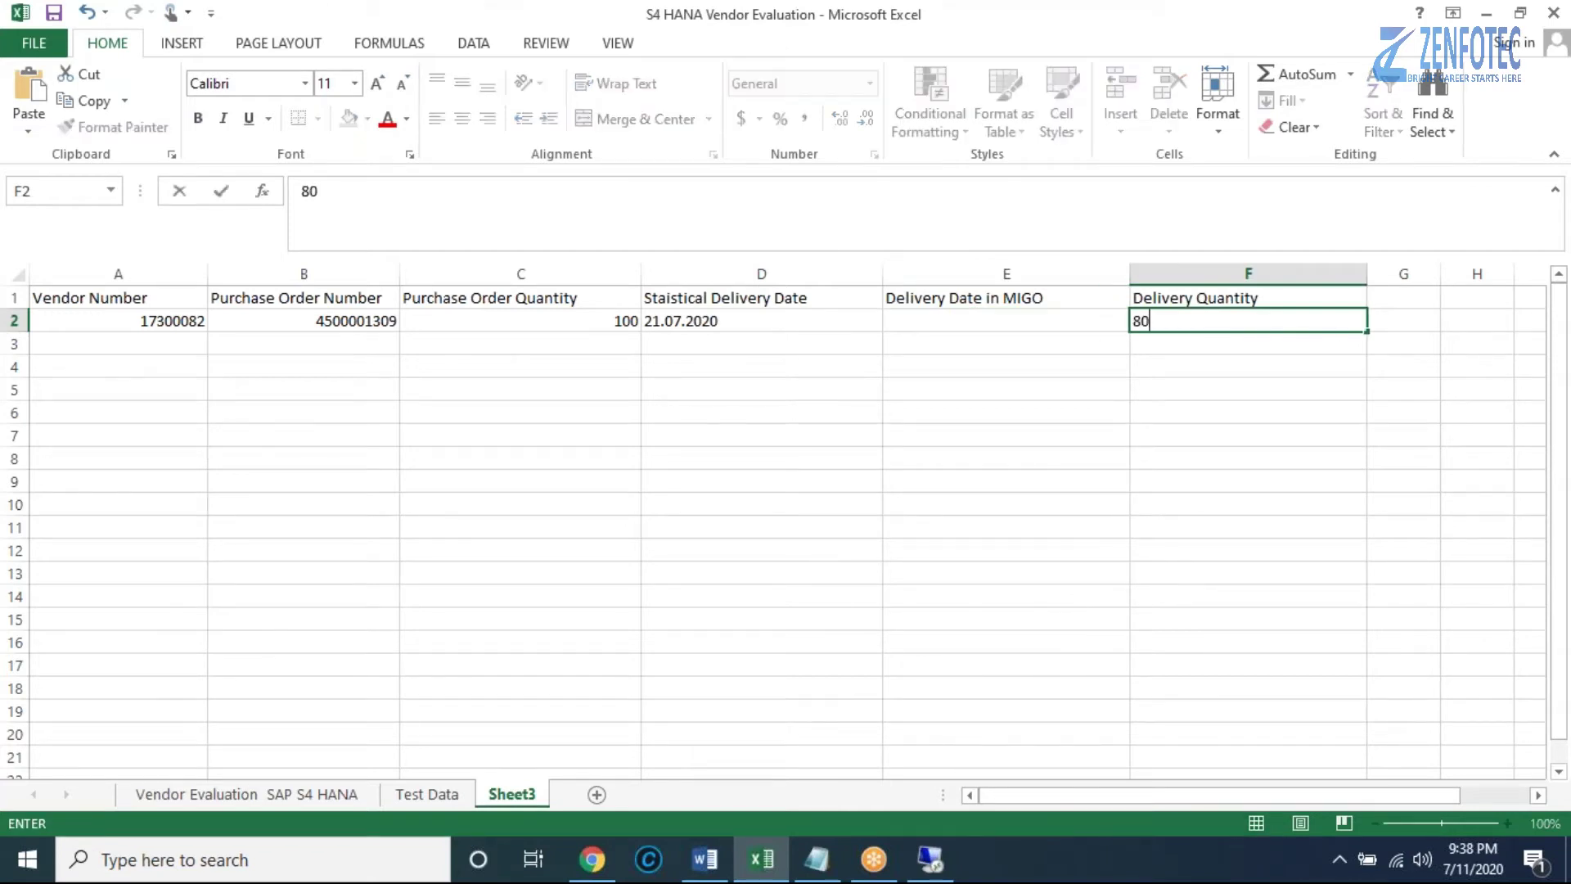
{"action": "left_click", "coordinate": [1031, 320]}
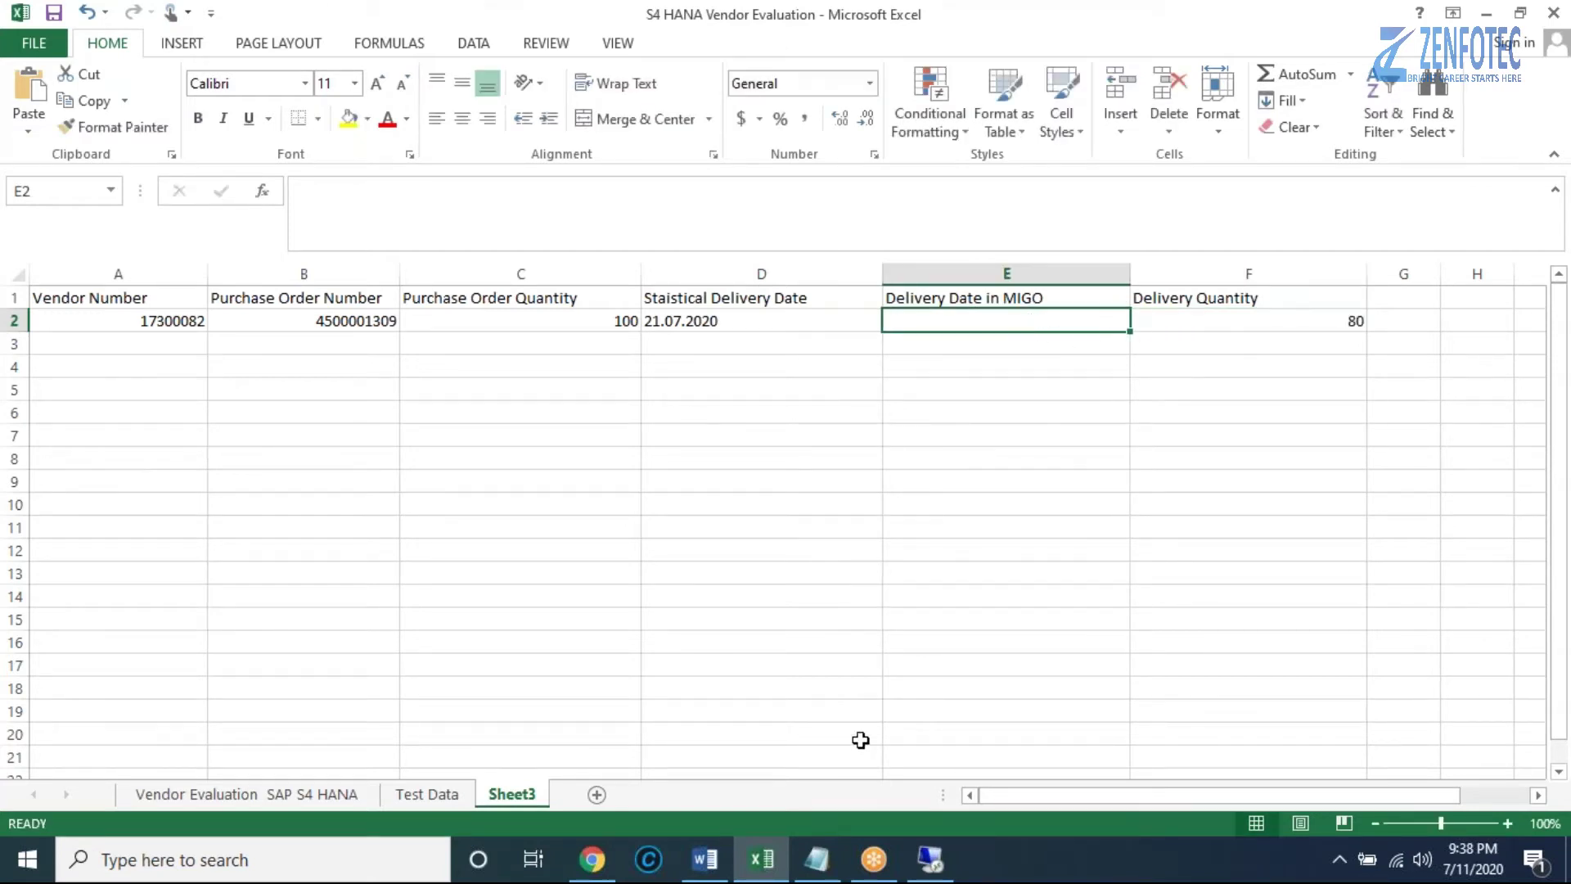
Copy the document date 23.07.2020 from the SAP goods receipt and paste it into cell E2 of the Excel sheet.
{"action": "left_click", "coordinate": [933, 859]}
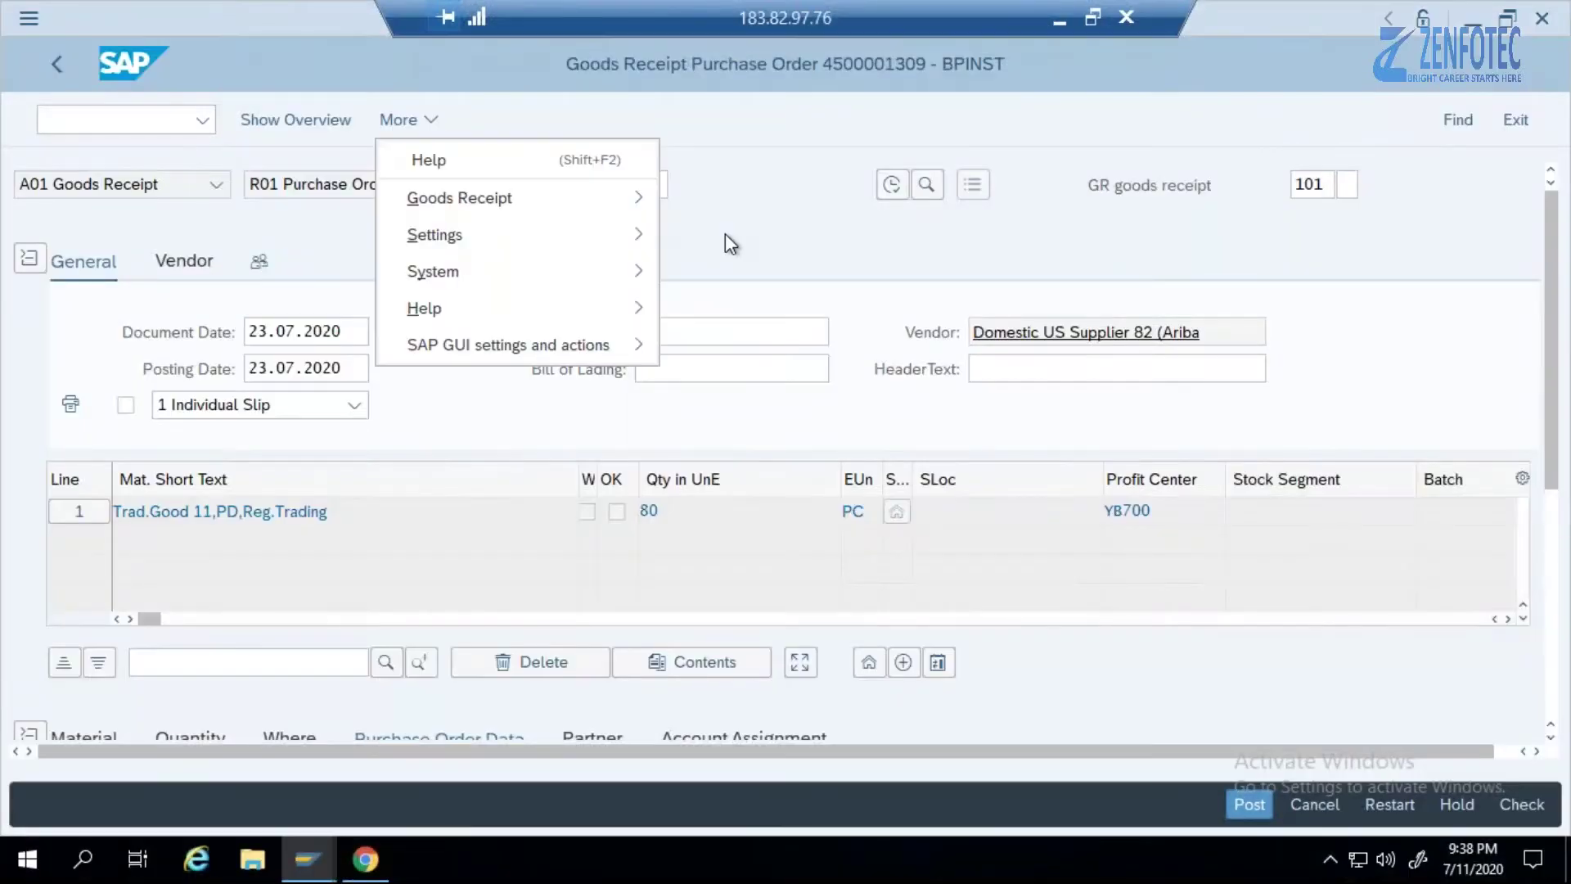
{"action": "left_click_drag", "start_coordinate": [355, 328], "coordinate": [231, 331]}
{"action": "key", "text": "ctrl+c"}
{"action": "key", "text": "Left"}
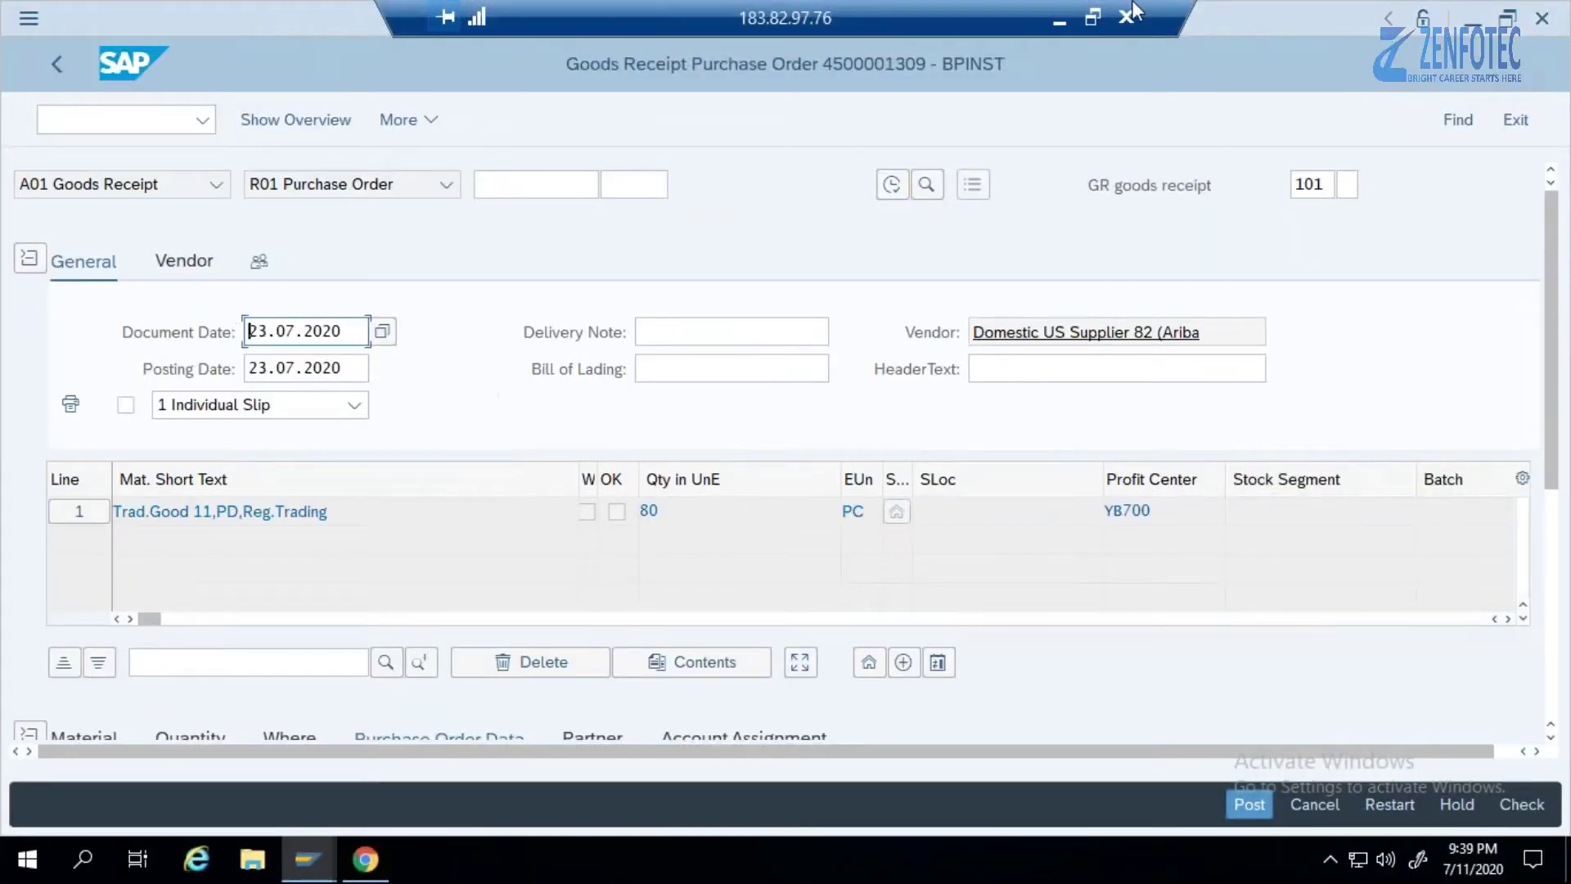
{"action": "left_click", "coordinate": [1063, 18]}
{"action": "key", "text": "BackSpace"}
{"action": "key", "text": "ctrl+v"}
{"action": "key", "text": "Return"}
{"action": "left_click", "coordinate": [939, 319]}
{"action": "key", "text": "Left"}
{"action": "key", "text": "Right"}
{"action": "key", "text": "Left"}
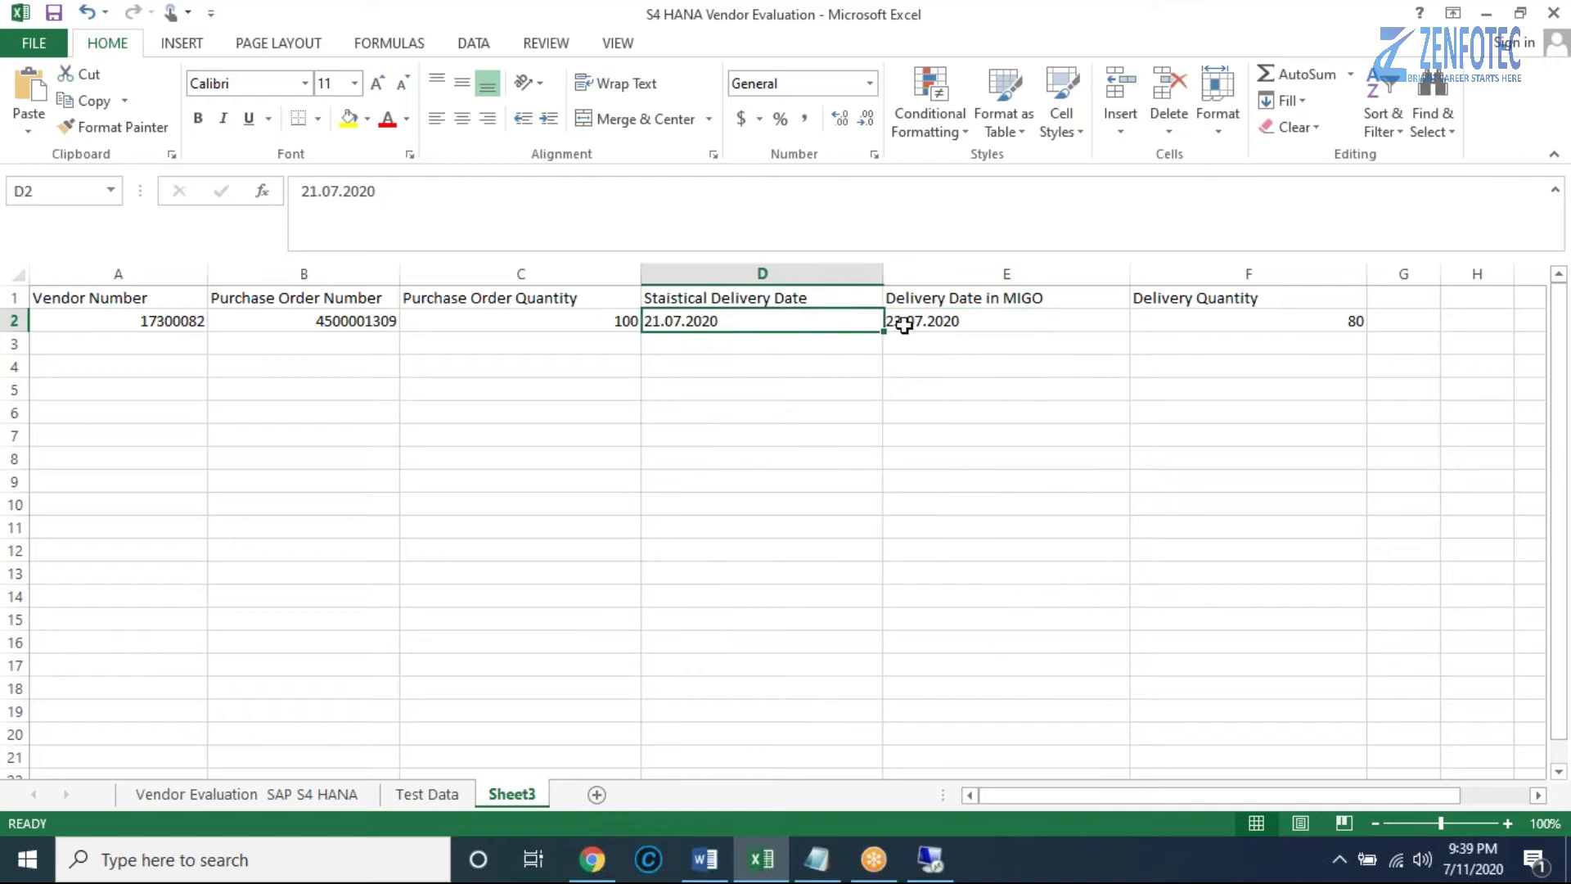
{"action": "key", "text": "Right"}
{"action": "key", "text": "Left"}
Extend the header in cell D1 to read "Staistical Delivery Date in Purchase Order".
{"action": "left_click", "coordinate": [818, 296]}
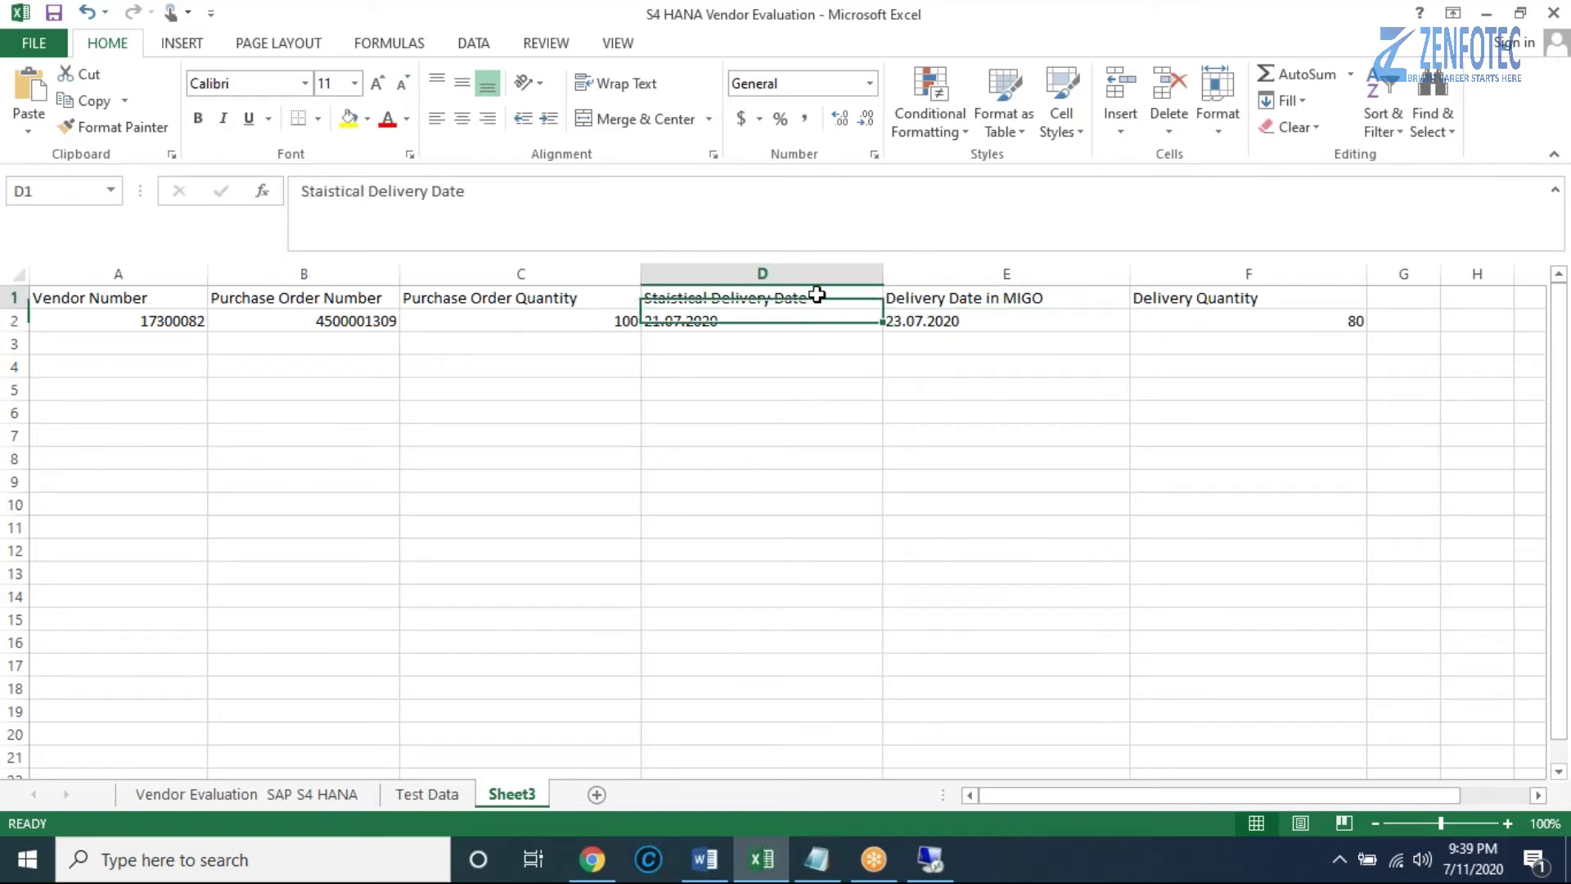
{"action": "double_click", "coordinate": [825, 298]}
{"action": "type", "text": "IN"}
{"action": "key", "text": "BackSpace"}
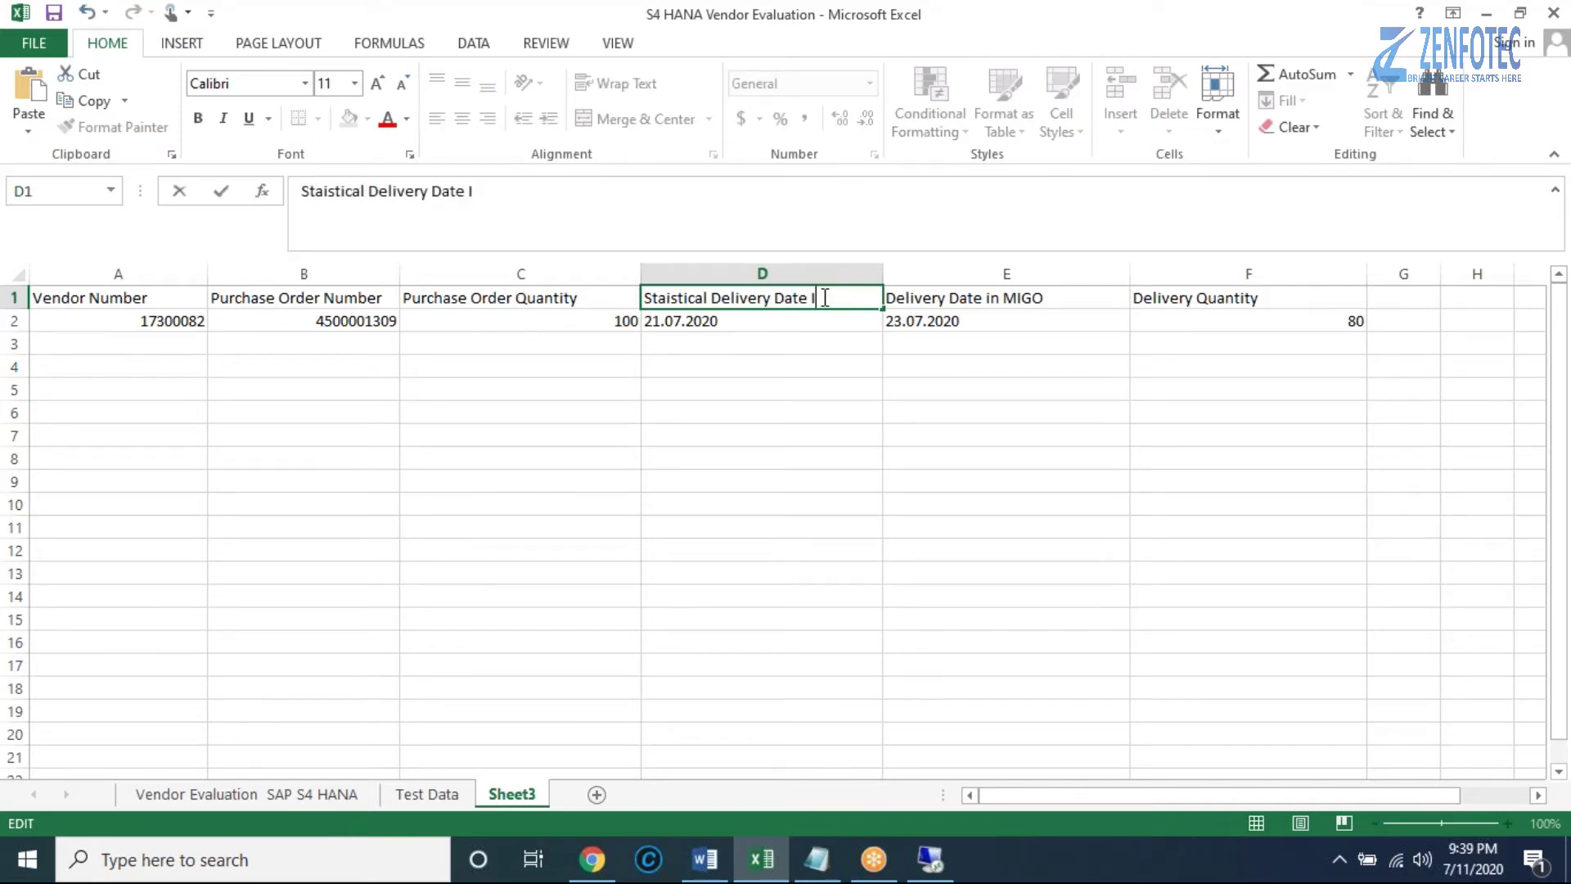
{"action": "type", "text": "N"}
{"action": "key", "text": "BackSpace"}
{"action": "key", "text": "BackSpace"}
{"action": "type", "text": "in Purchase Order"}
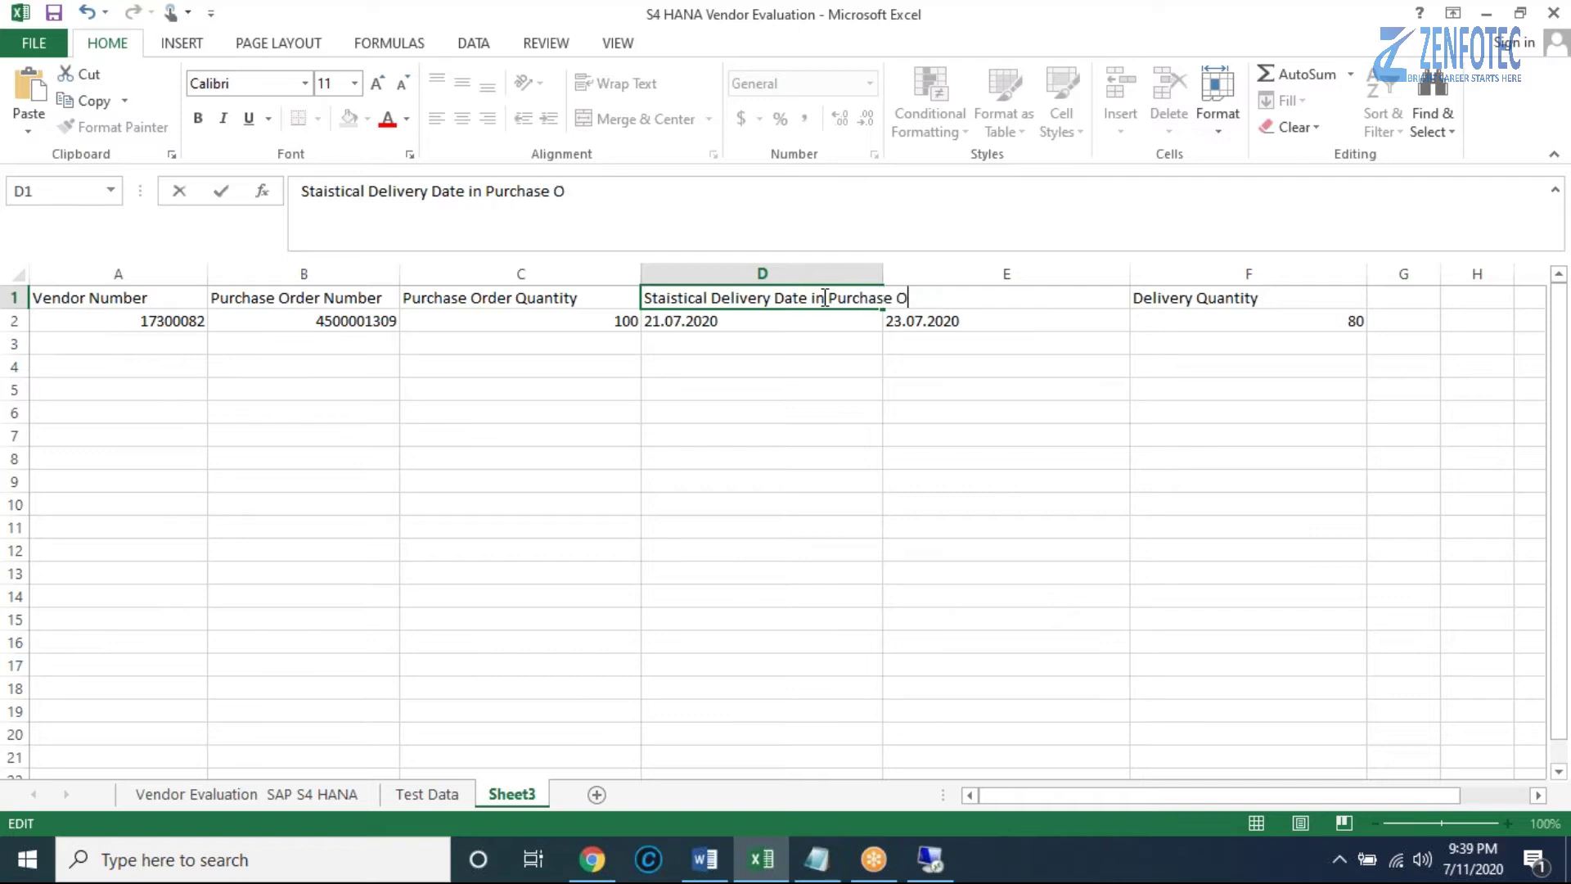
{"action": "left_click", "coordinate": [870, 321]}
Change the header in cell E1 to "Delivery Date in Goods R".
{"action": "double_click", "coordinate": [1073, 297]}
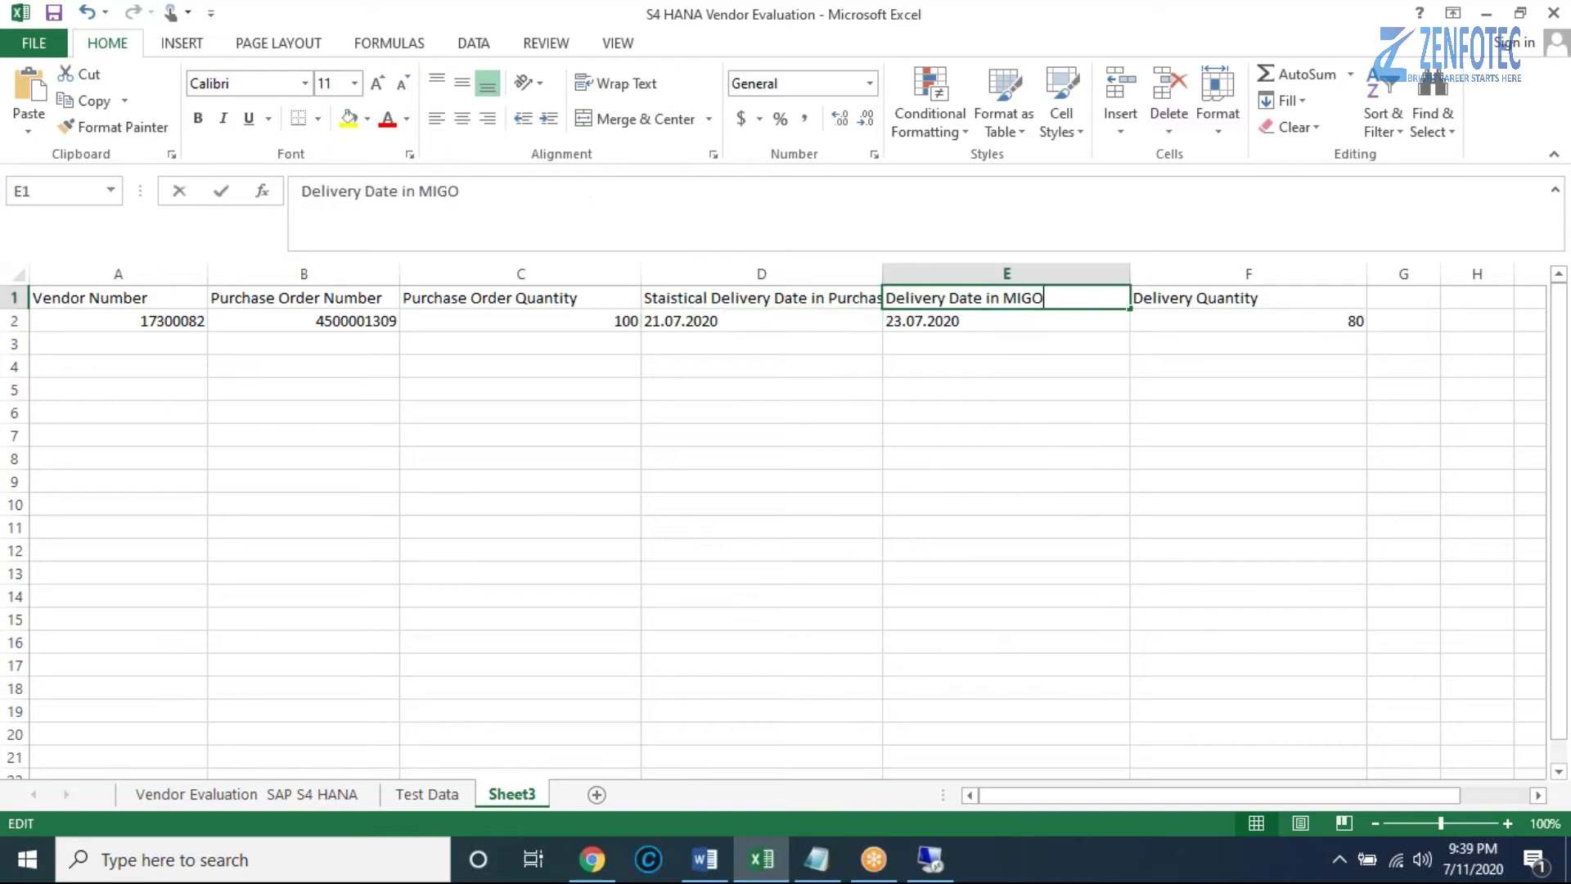
{"action": "key", "text": "BackSpace"}
{"action": "key", "text": "BackSpace"}
{"action": "key", "text": "BackSpace"}
{"action": "key", "text": "BackSpace"}
{"action": "key", "text": "BackSpace"}
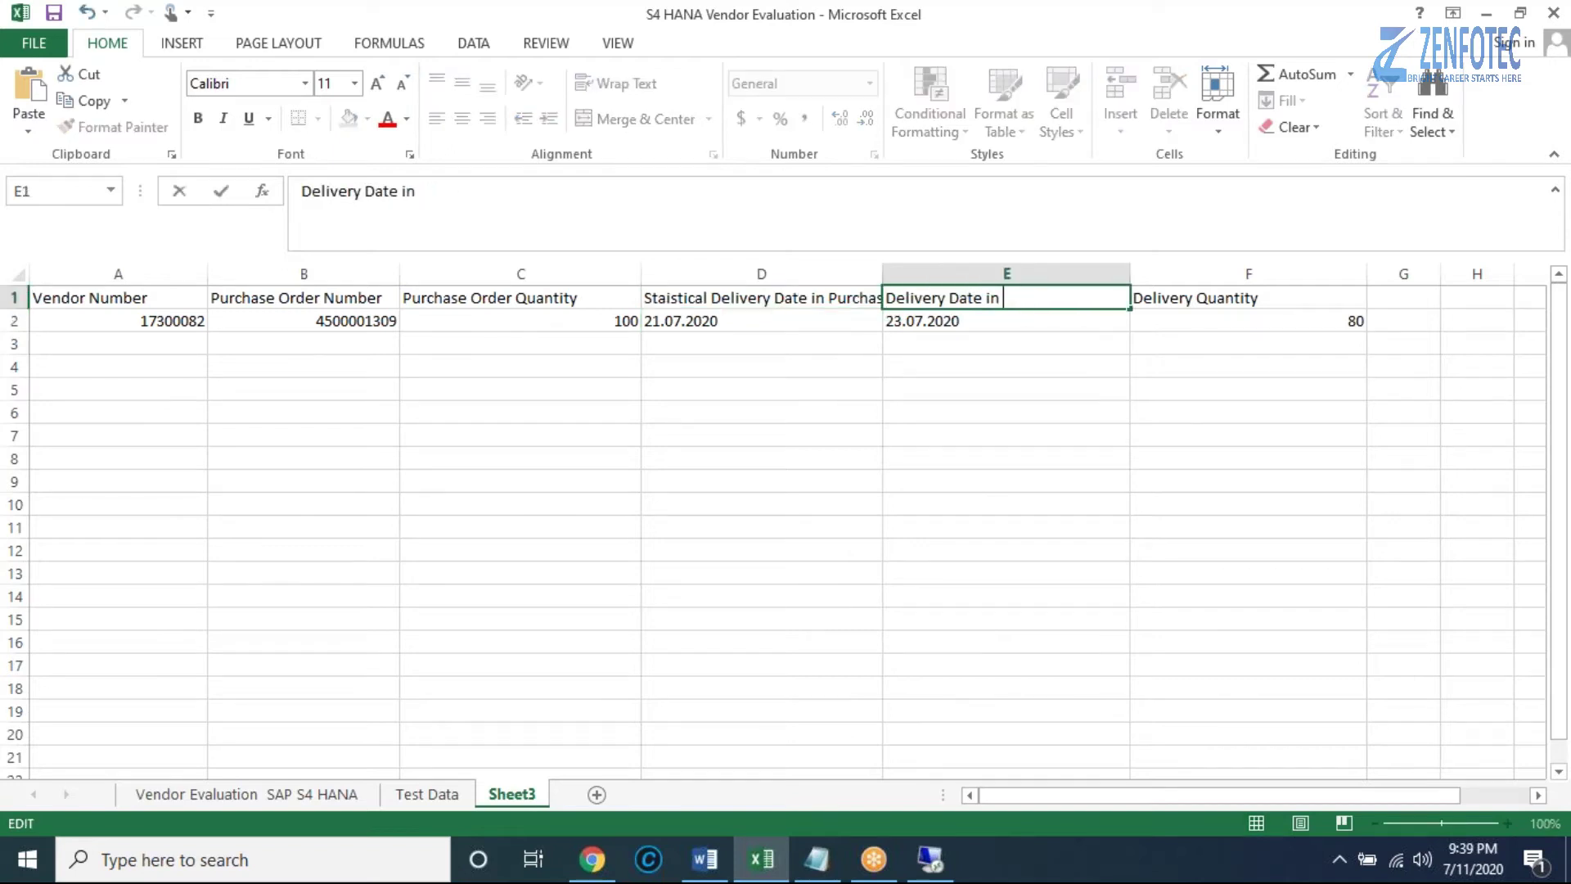
{"action": "type", "text": "Goods R"}
{"action": "key", "text": "Return"}
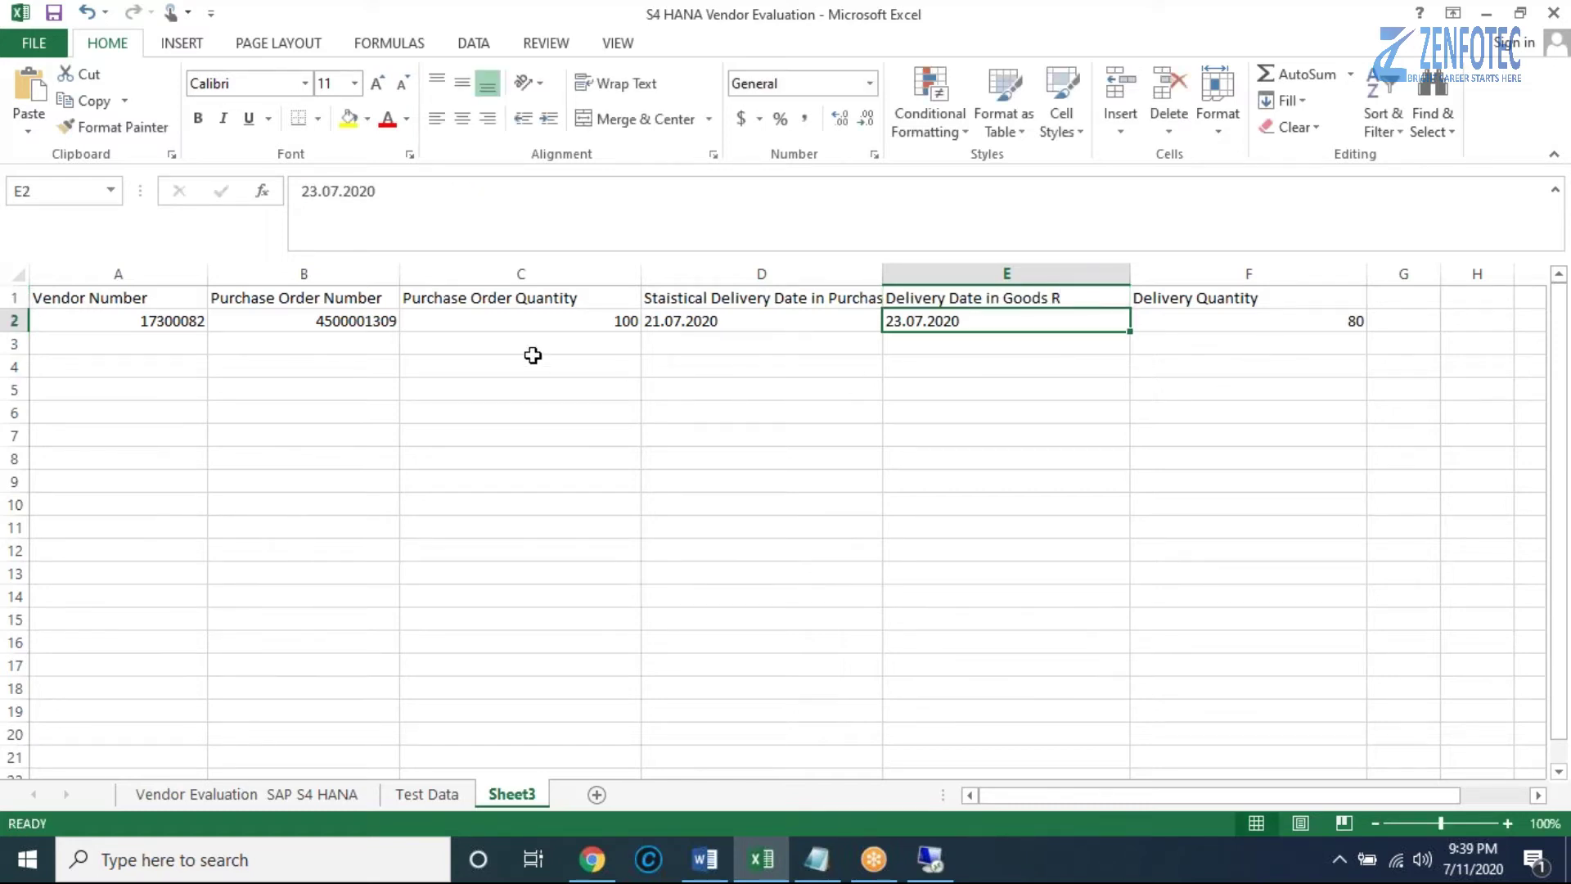
Extend the header in cell F1 to read "Delivery Quantity in Goods R".
{"action": "left_click", "coordinate": [542, 318]}
{"action": "left_click", "coordinate": [1308, 323]}
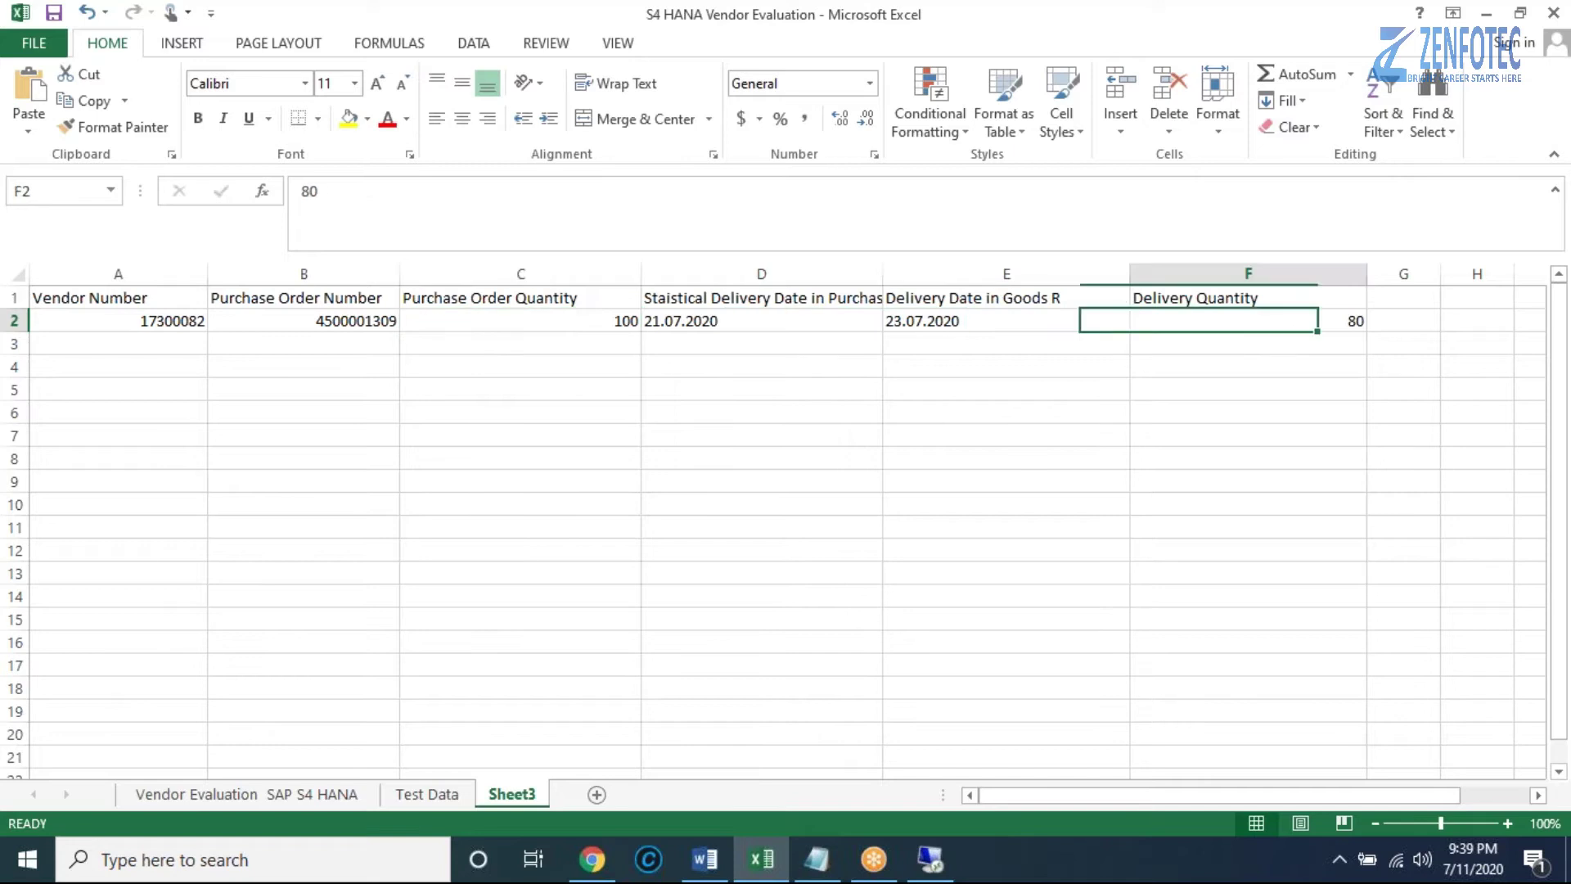
{"action": "left_click", "coordinate": [1263, 298]}
{"action": "double_click", "coordinate": [1310, 304]}
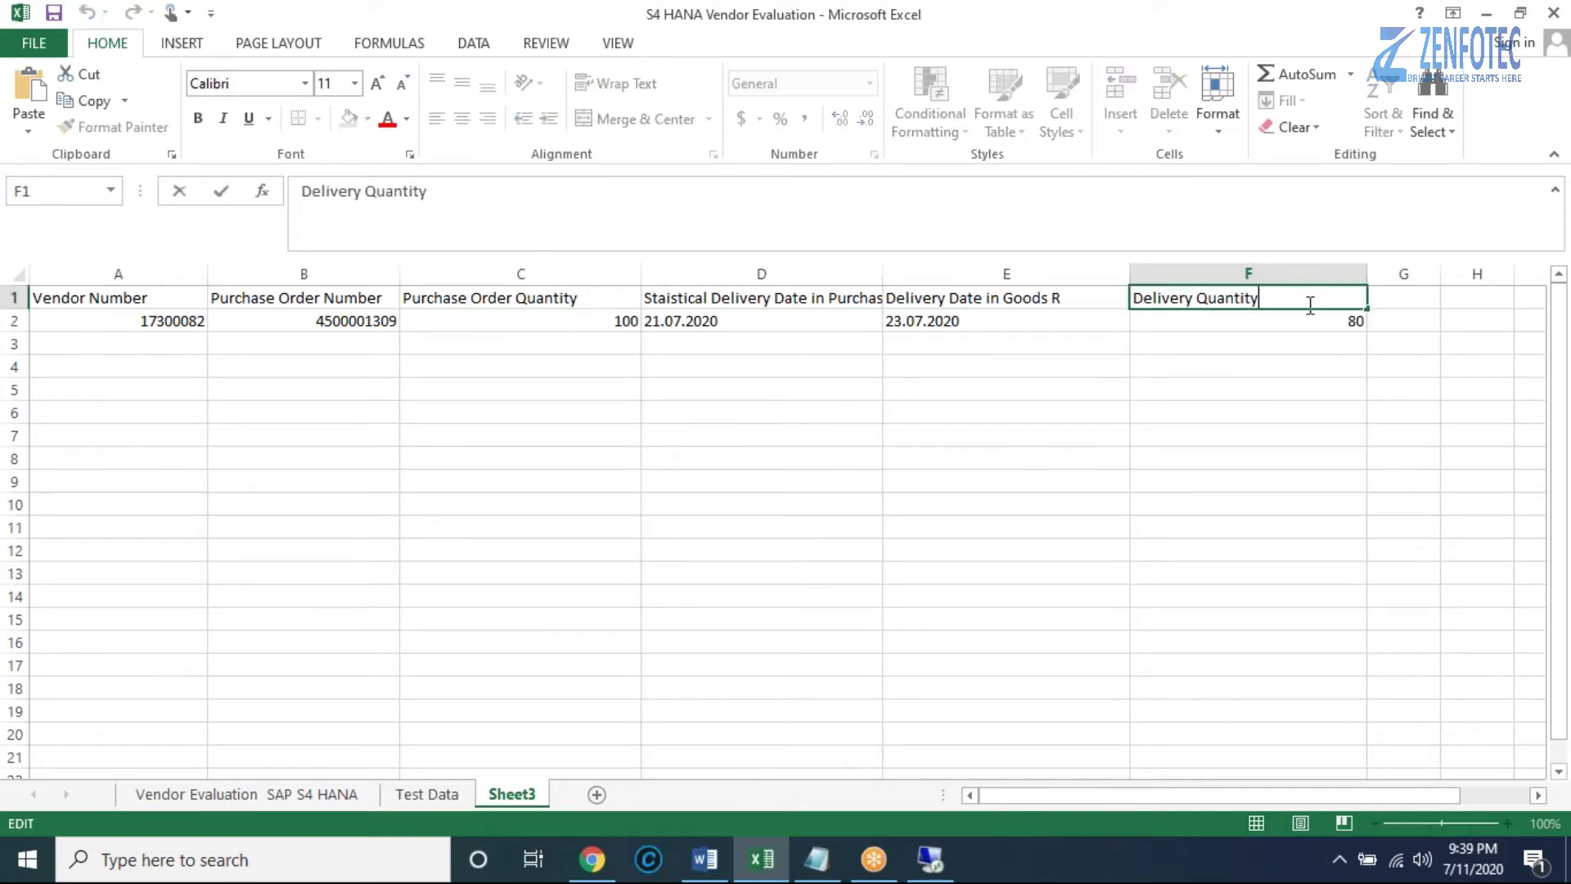
{"action": "type", "text": "IN"}
{"action": "key", "text": "BackSpace"}
{"action": "key", "text": "BackSpace"}
{"action": "key", "text": "BackSpace"}
{"action": "type", "text": "in Goods R"}
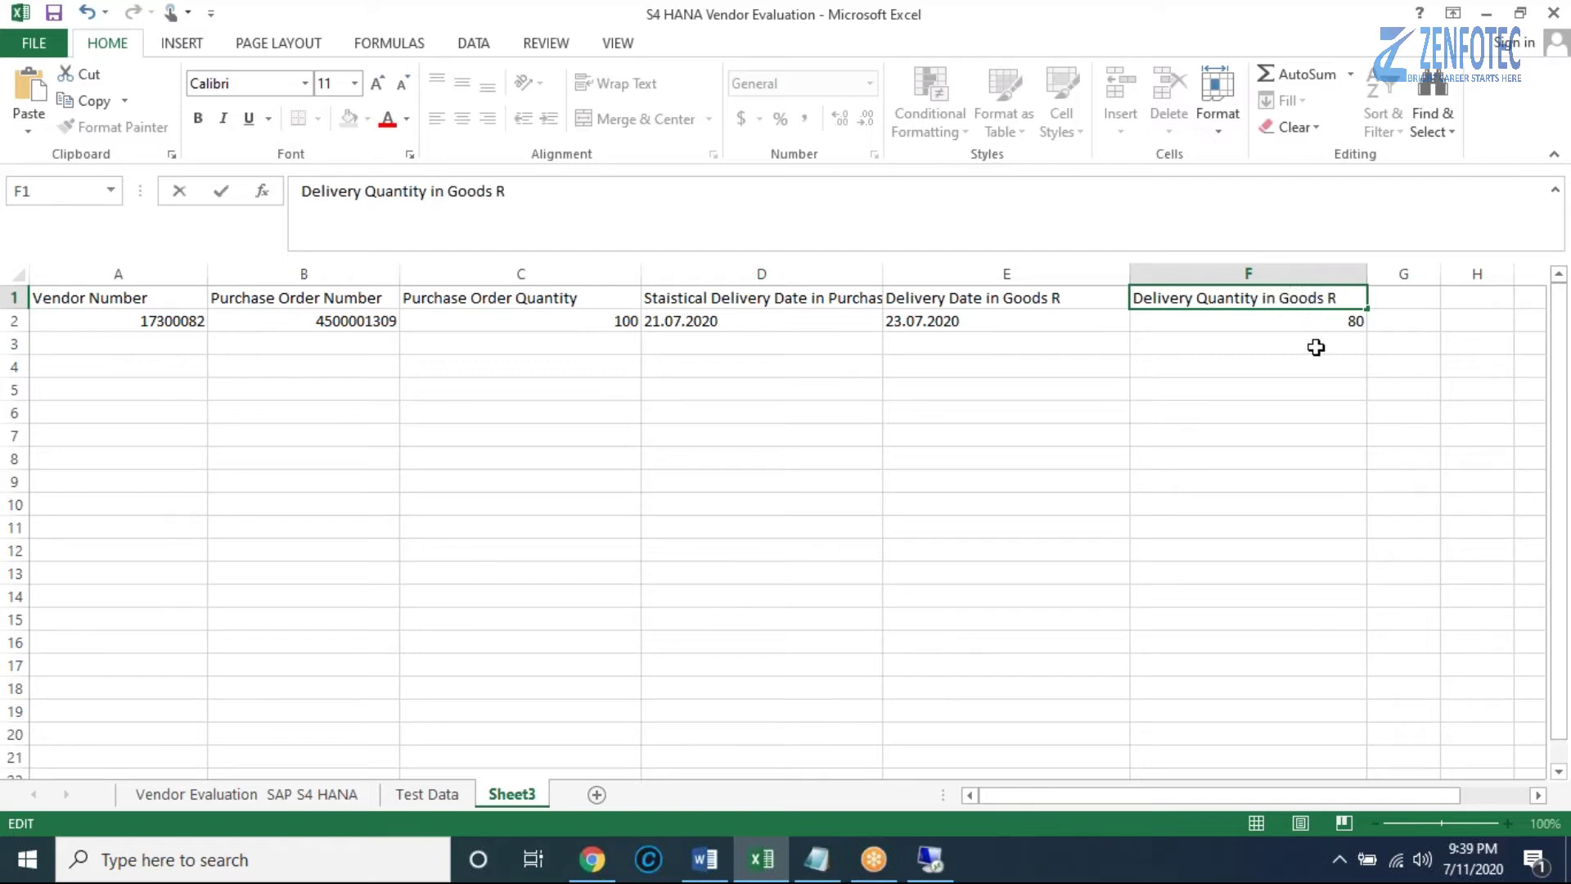
{"action": "left_click", "coordinate": [1317, 342]}
{"action": "left_click", "coordinate": [774, 328]}
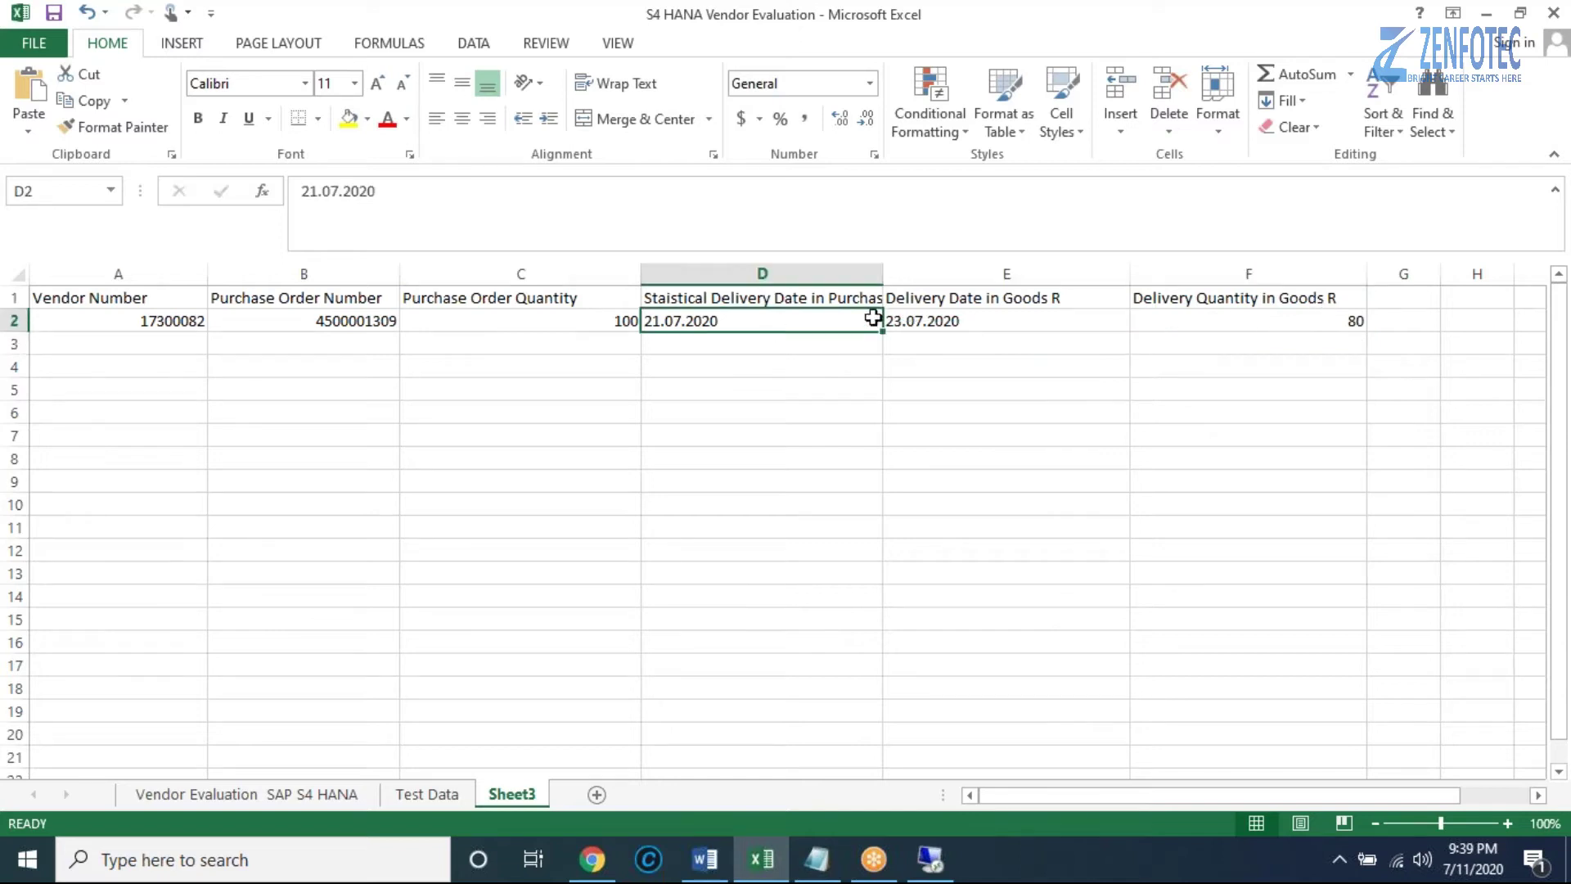
{"action": "left_click", "coordinate": [955, 315]}
{"action": "left_click", "coordinate": [810, 319]}
{"action": "left_click", "coordinate": [935, 315]}
{"action": "left_click", "coordinate": [528, 319]}
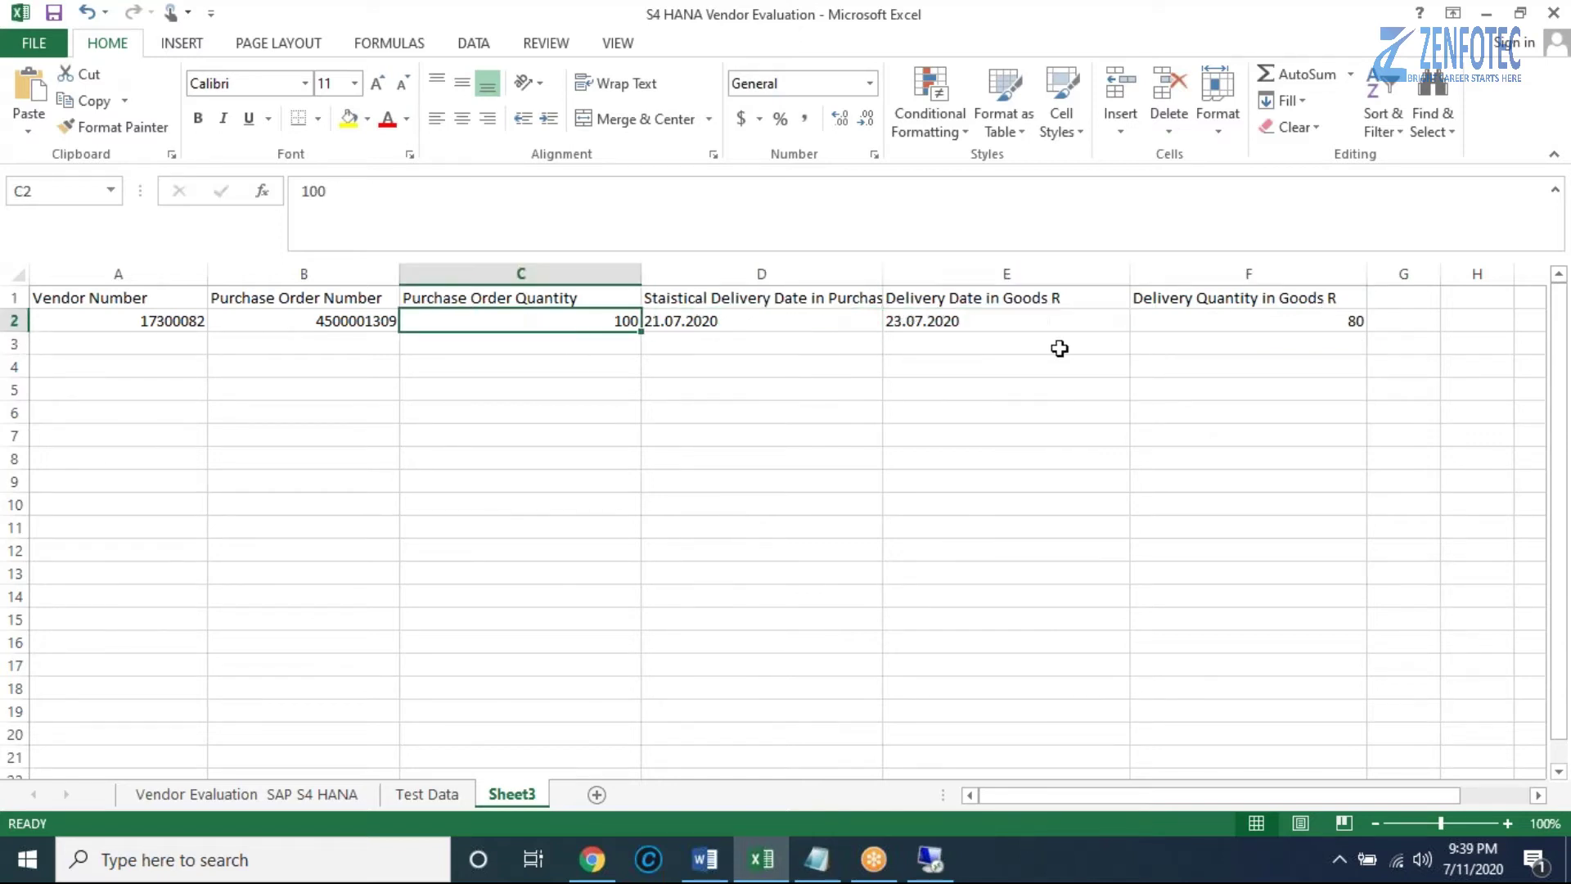
{"action": "left_click", "coordinate": [1145, 323]}
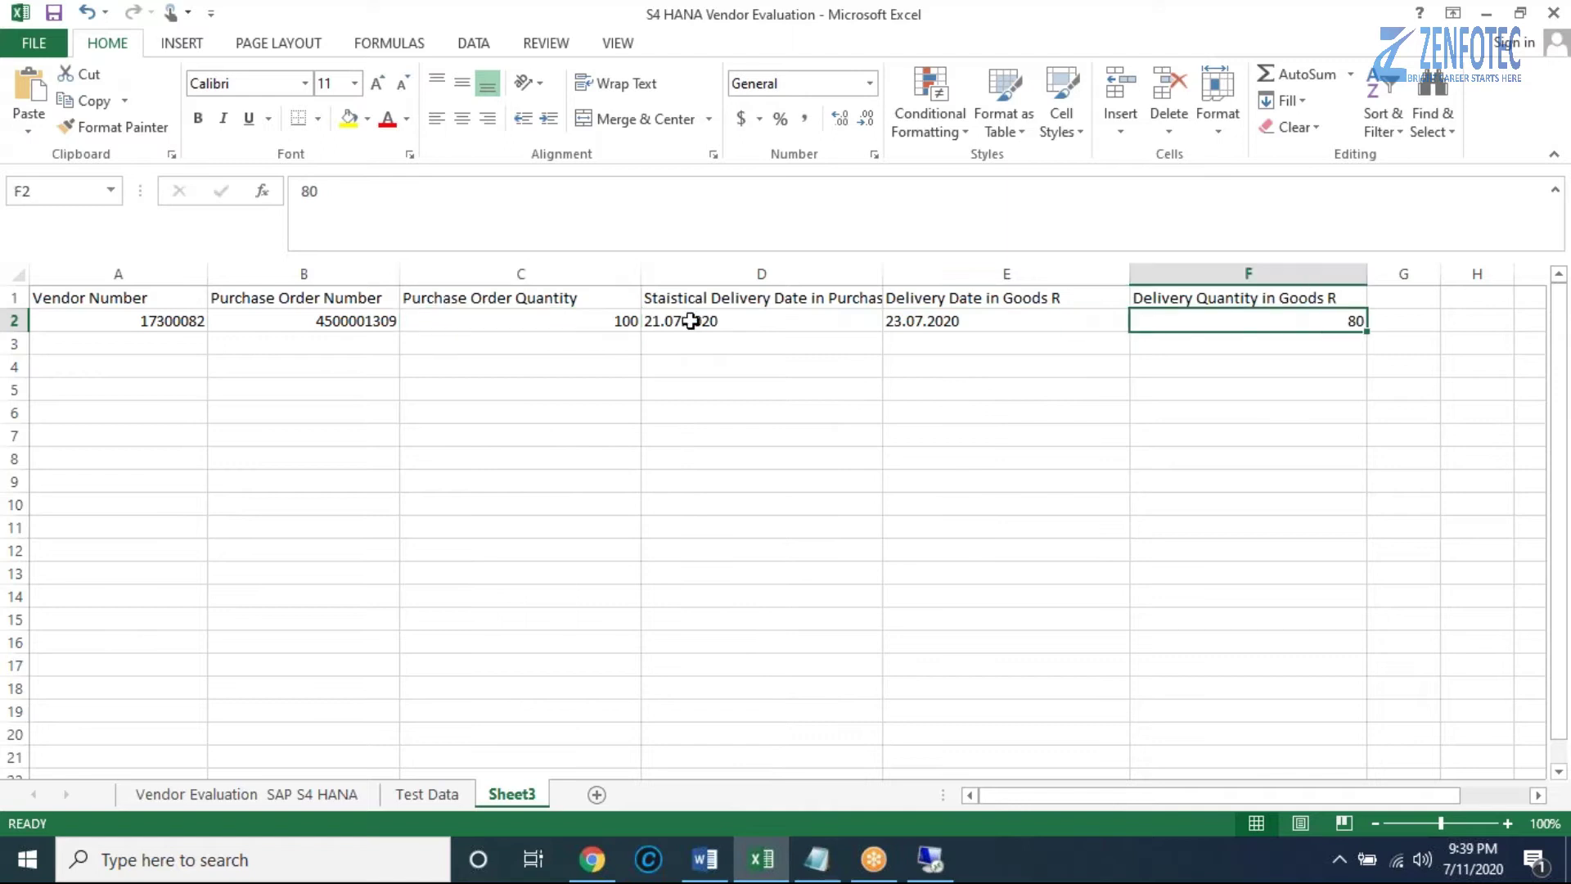
Highlight the purchase order quantity in C2 and the delivery quantity in F2 with a yellow fill.
{"action": "left_click", "coordinate": [568, 319]}
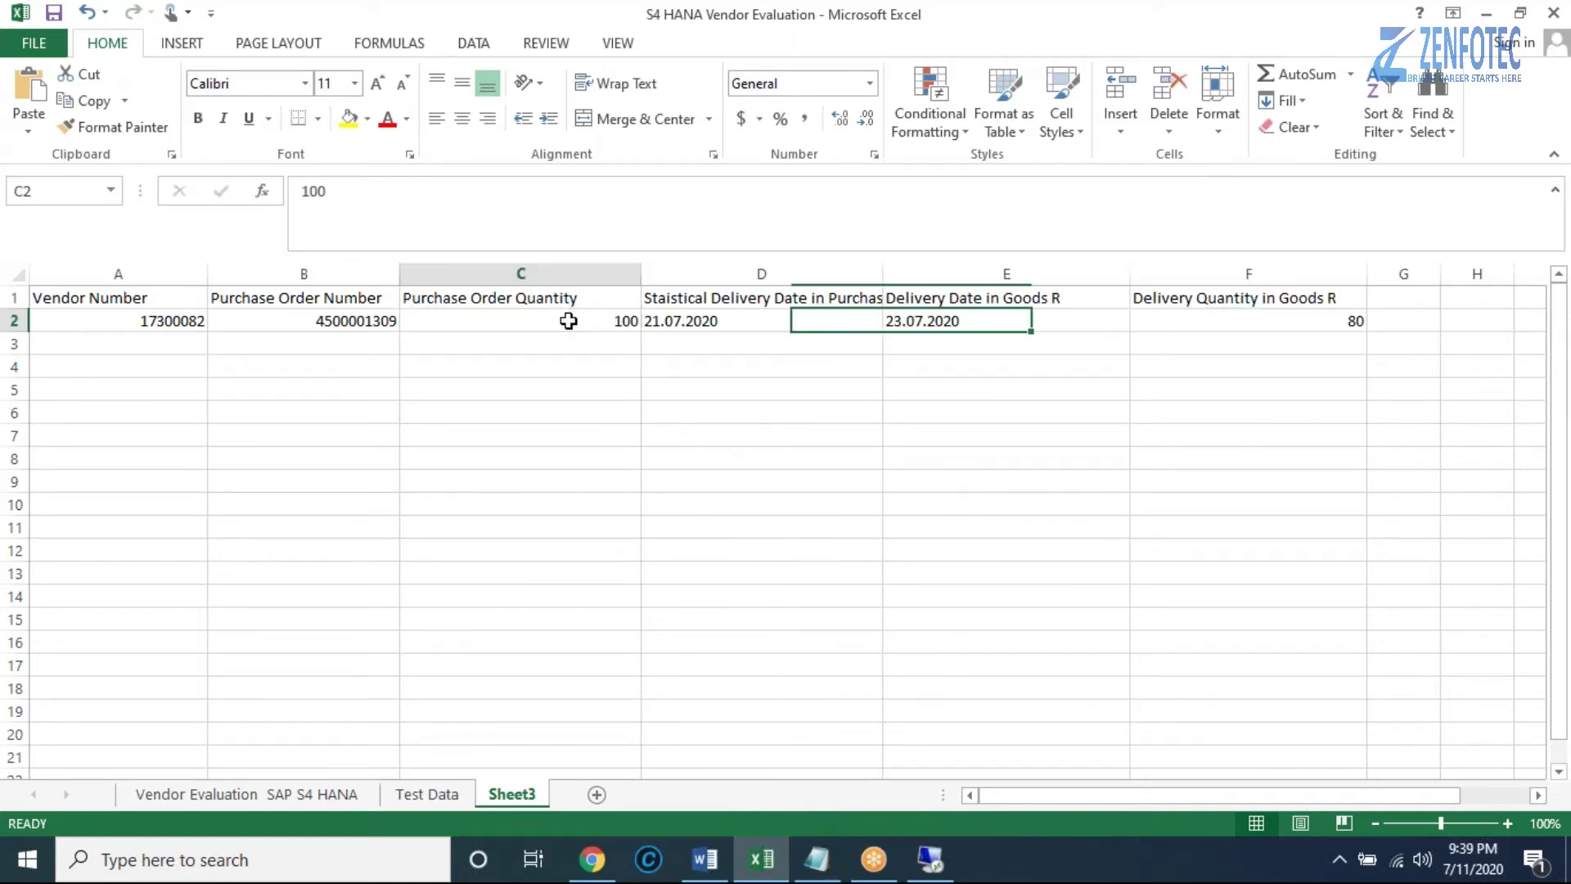
{"action": "left_click", "coordinate": [348, 118]}
{"action": "left_click", "coordinate": [1229, 320]}
{"action": "left_click", "coordinate": [348, 118]}
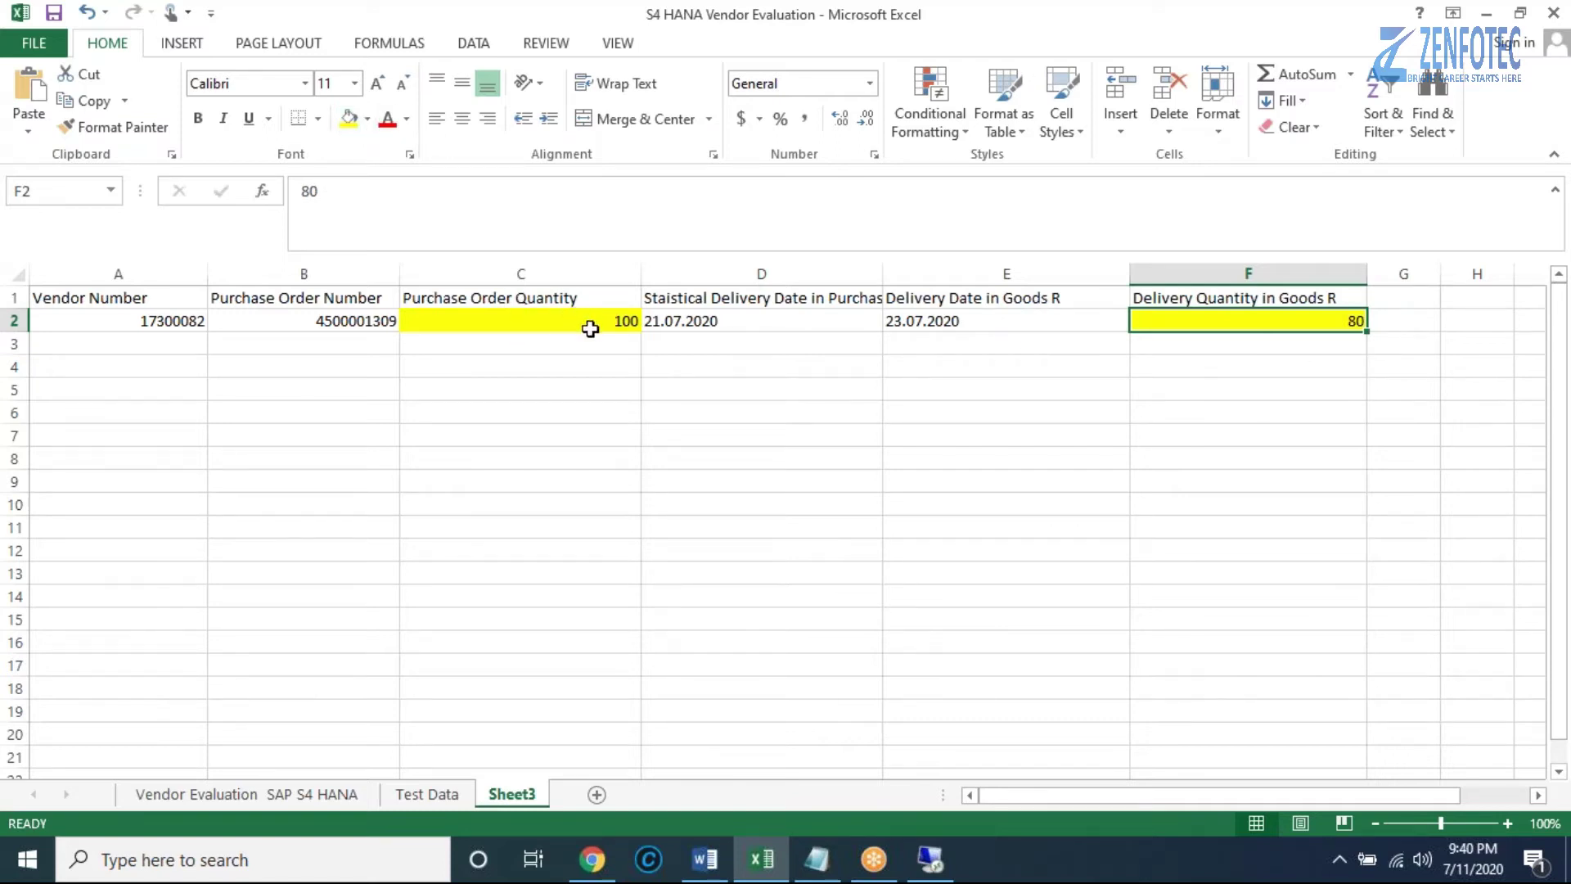
{"action": "left_click", "coordinate": [689, 320]}
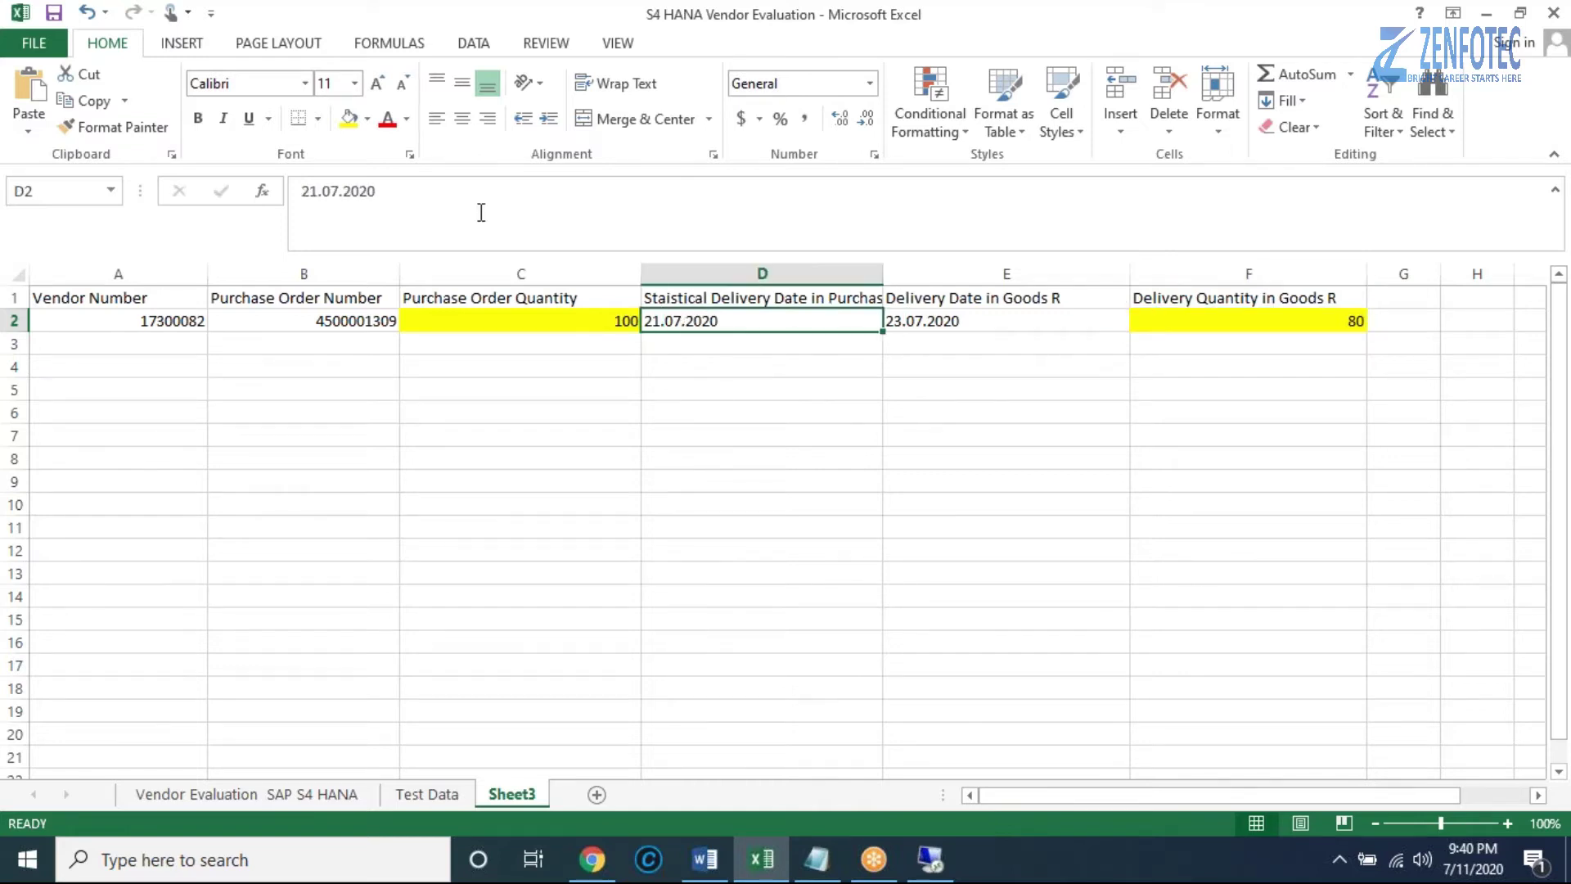
{"action": "left_click", "coordinate": [367, 119]}
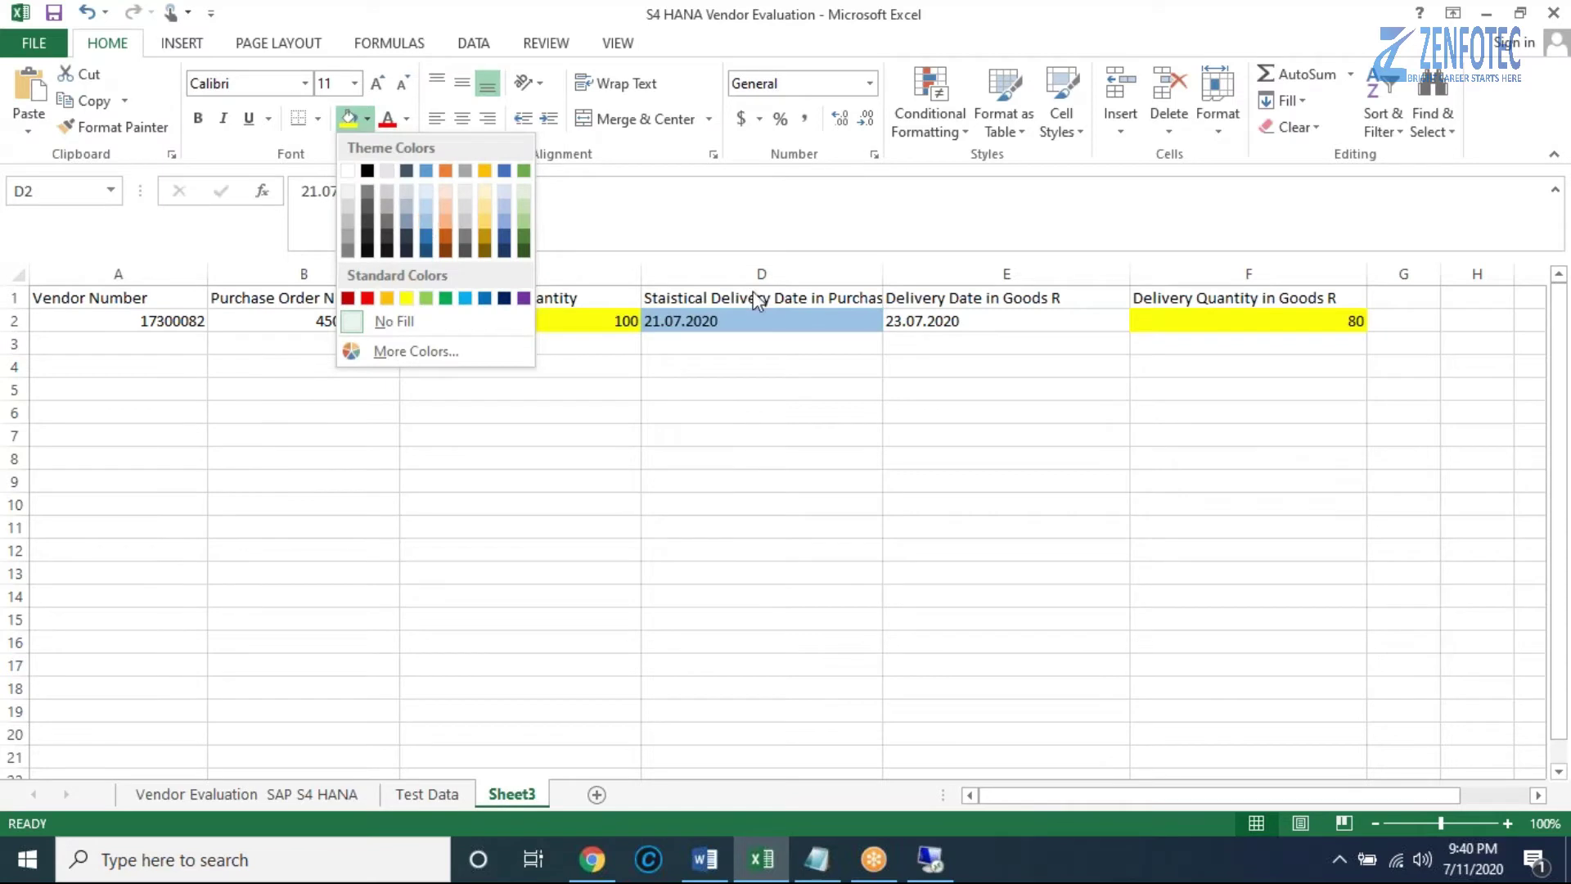
{"action": "left_click", "coordinate": [892, 324]}
{"action": "left_click", "coordinate": [918, 324]}
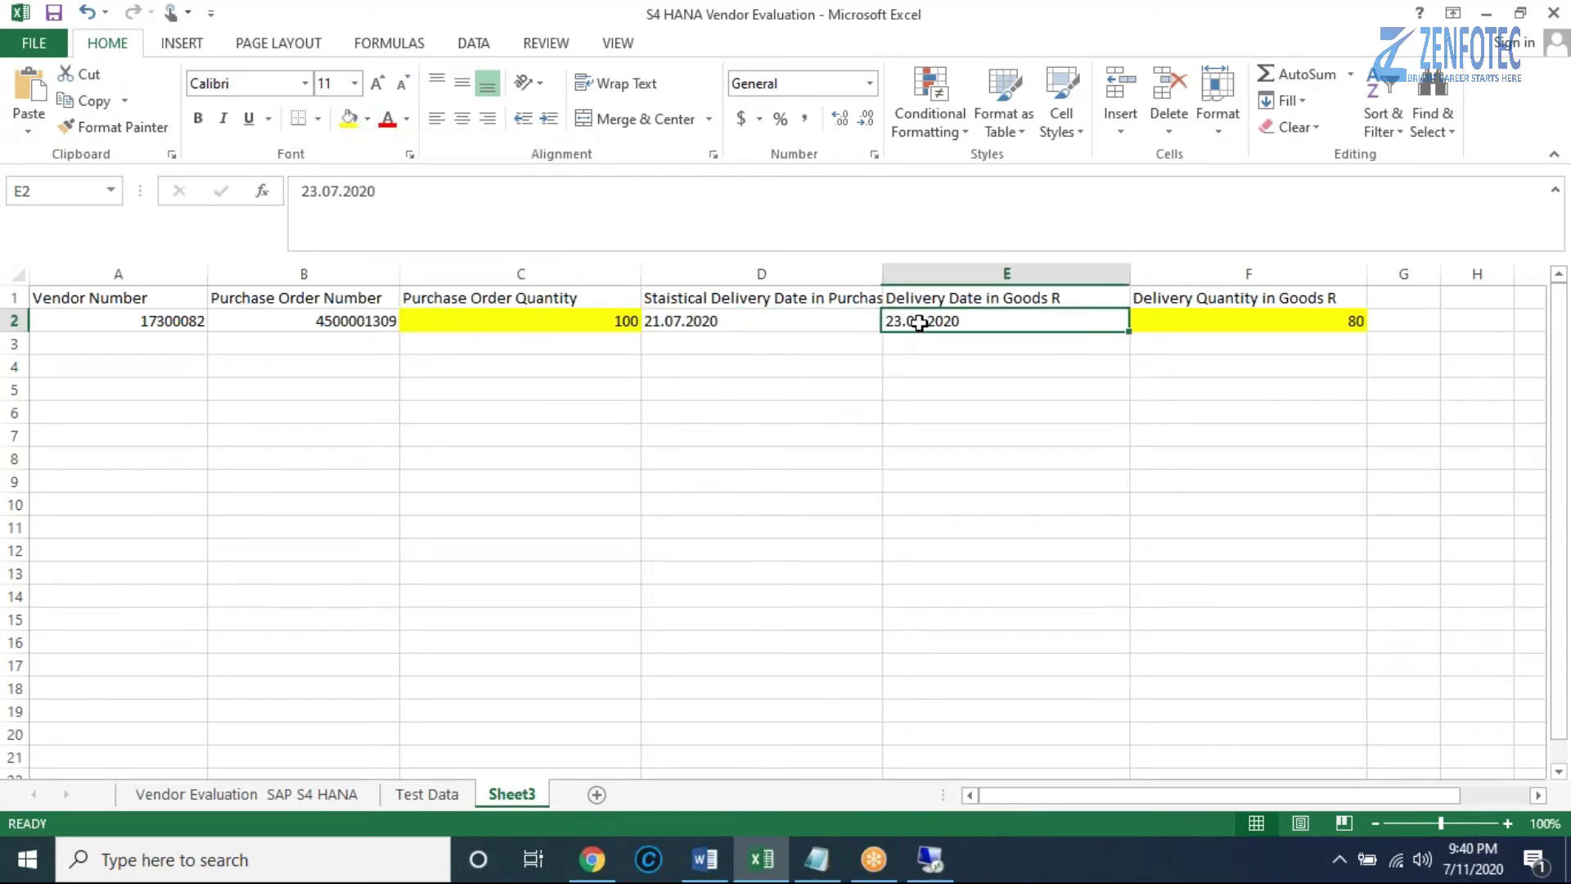
{"action": "left_click", "coordinate": [793, 319]}
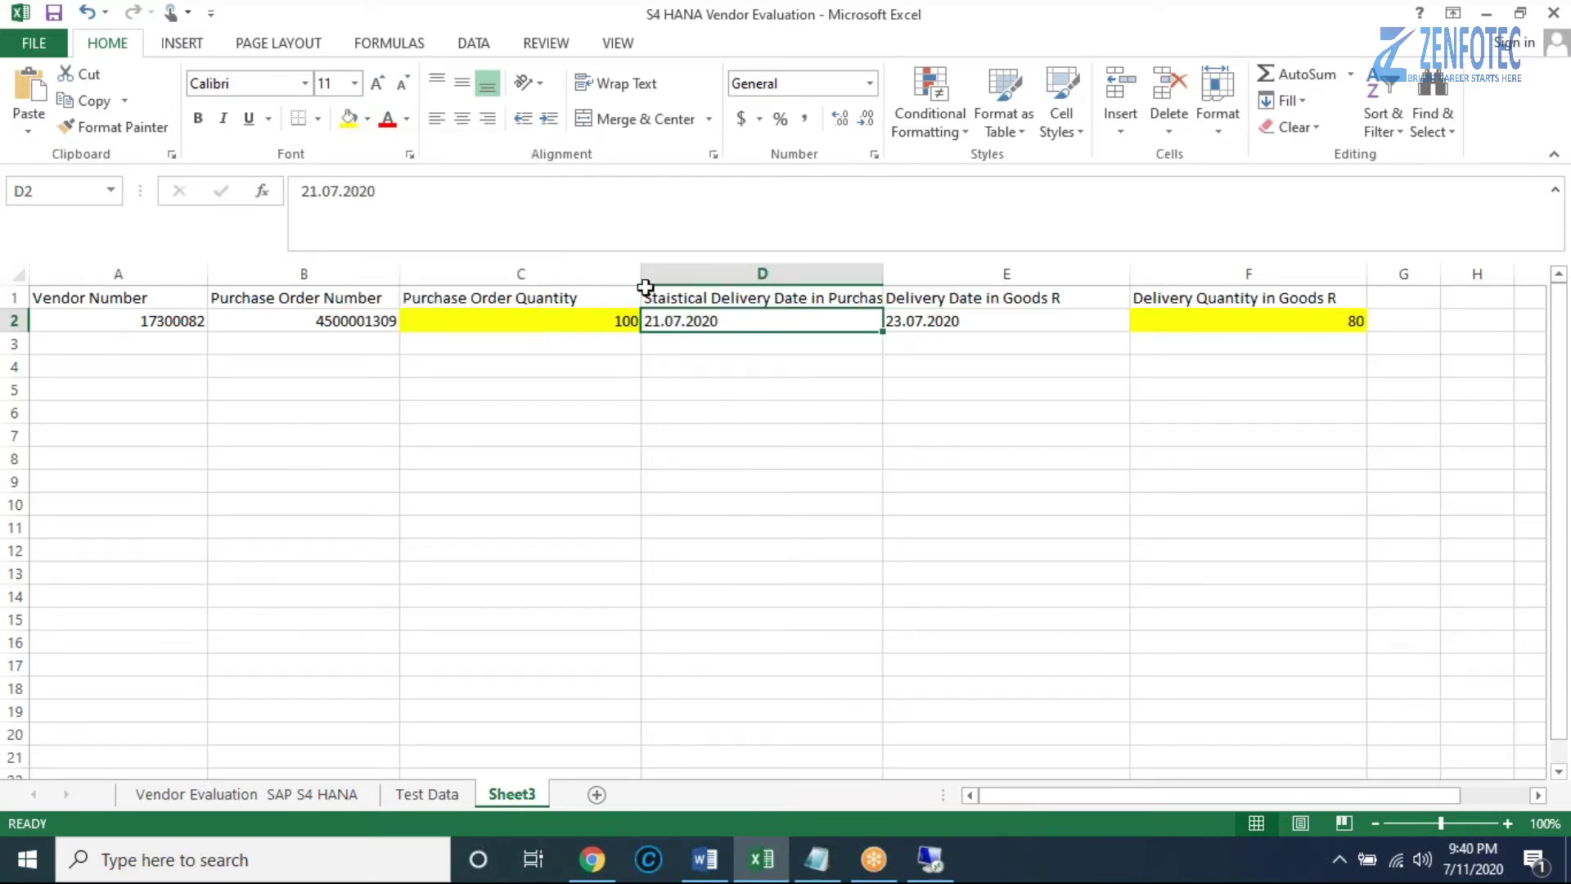
Highlight the statistical delivery date in D2 and the goods receipt delivery date in E2 with a green fill.
{"action": "left_click", "coordinate": [368, 125]}
{"action": "left_click", "coordinate": [425, 298]}
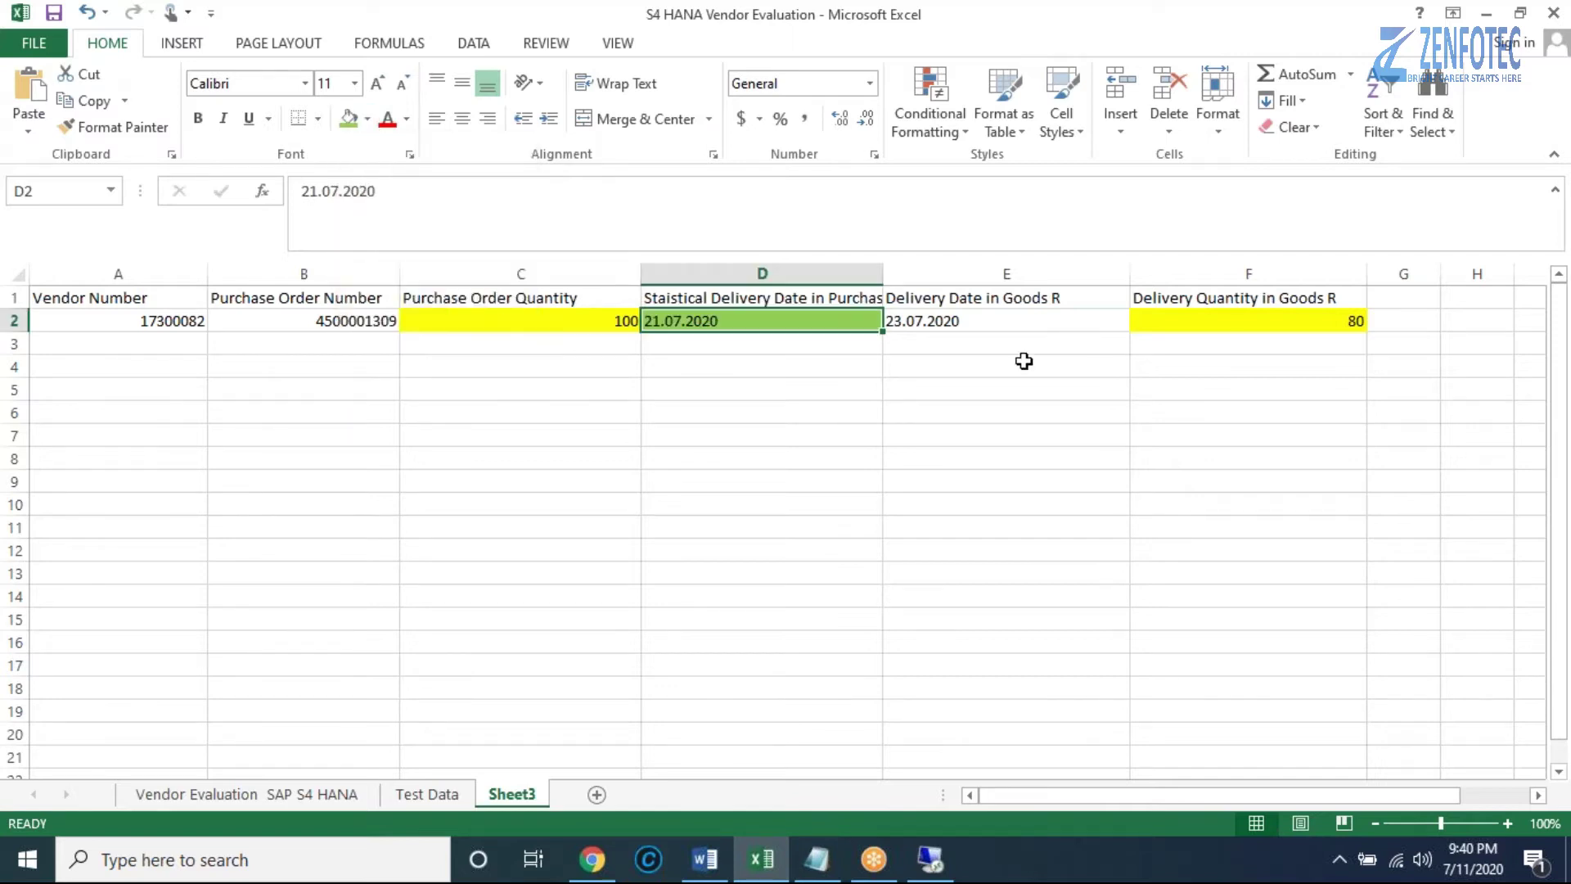
{"action": "left_click", "coordinate": [991, 319]}
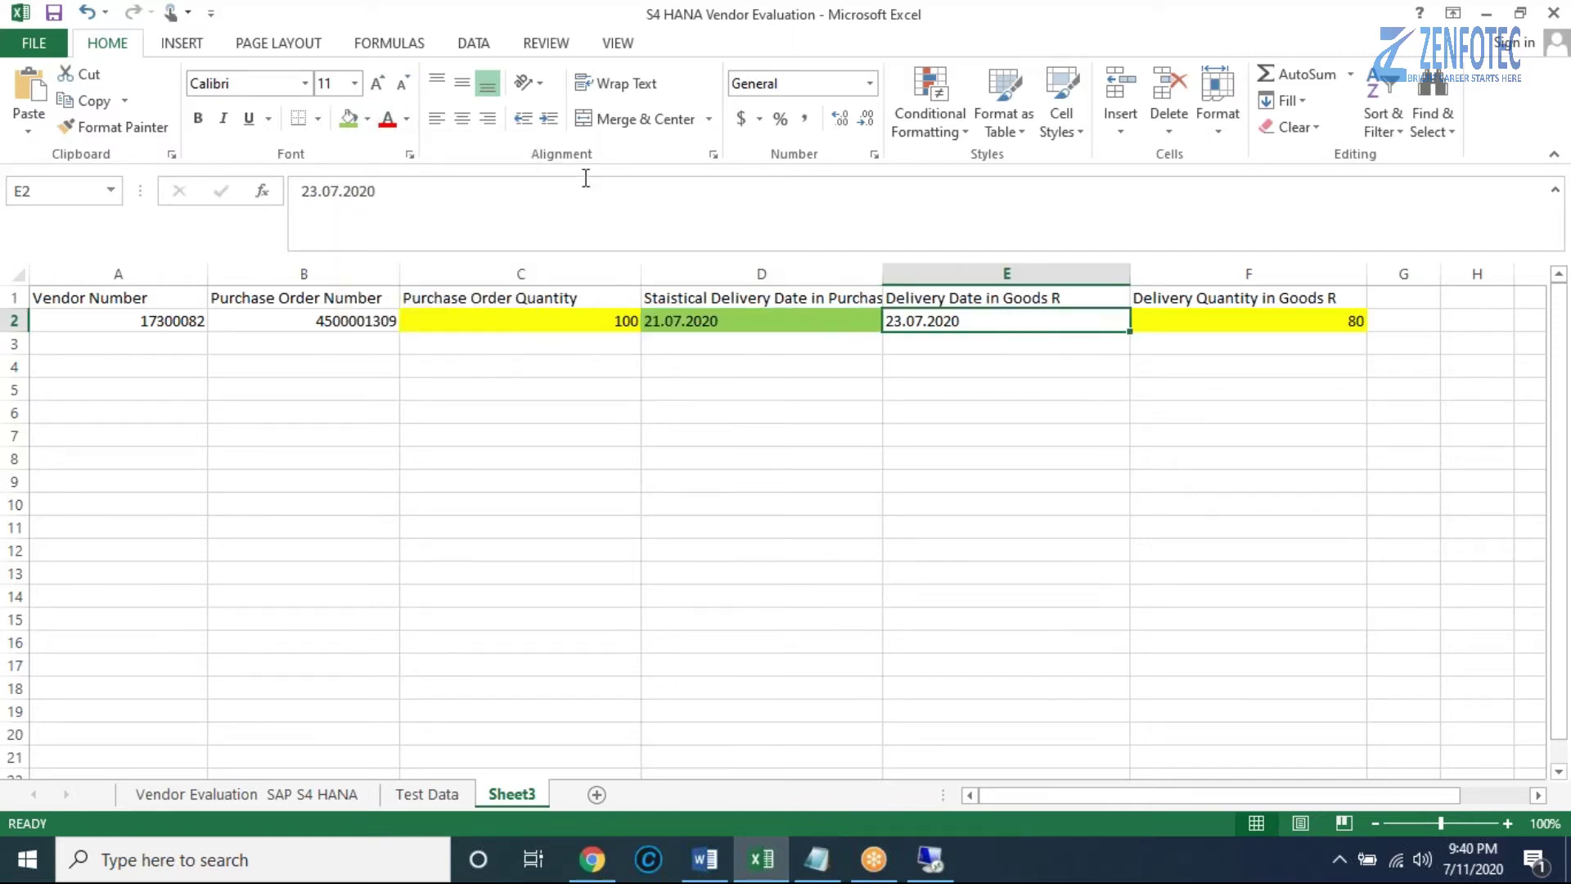
{"action": "left_click", "coordinate": [350, 120]}
{"action": "left_click", "coordinate": [825, 377]}
{"action": "left_click", "coordinate": [867, 320]}
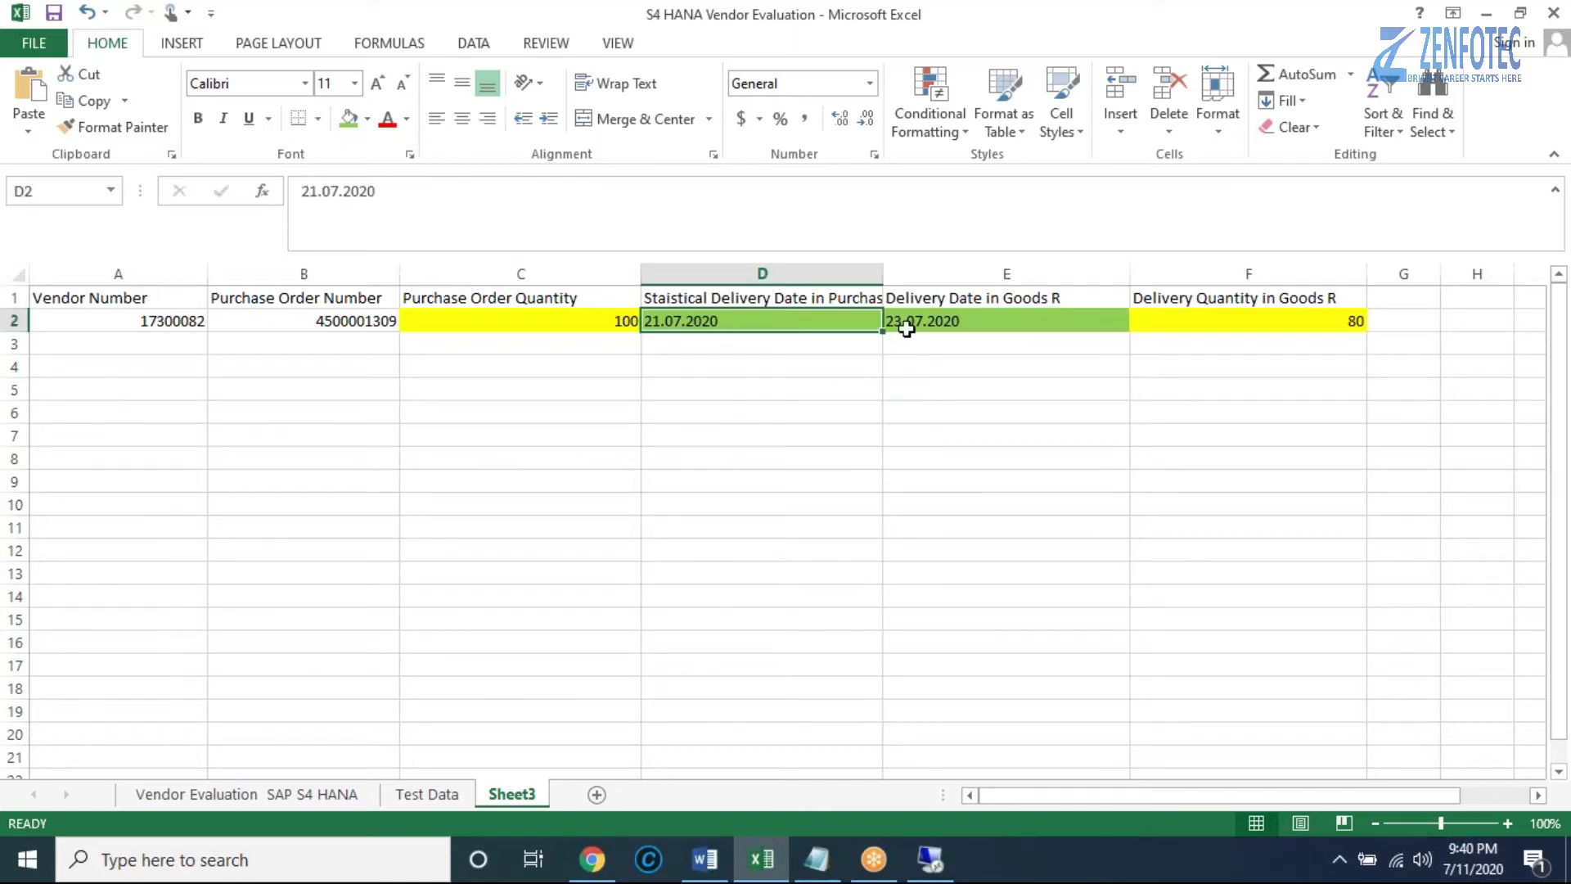
{"action": "left_click", "coordinate": [110, 342]}
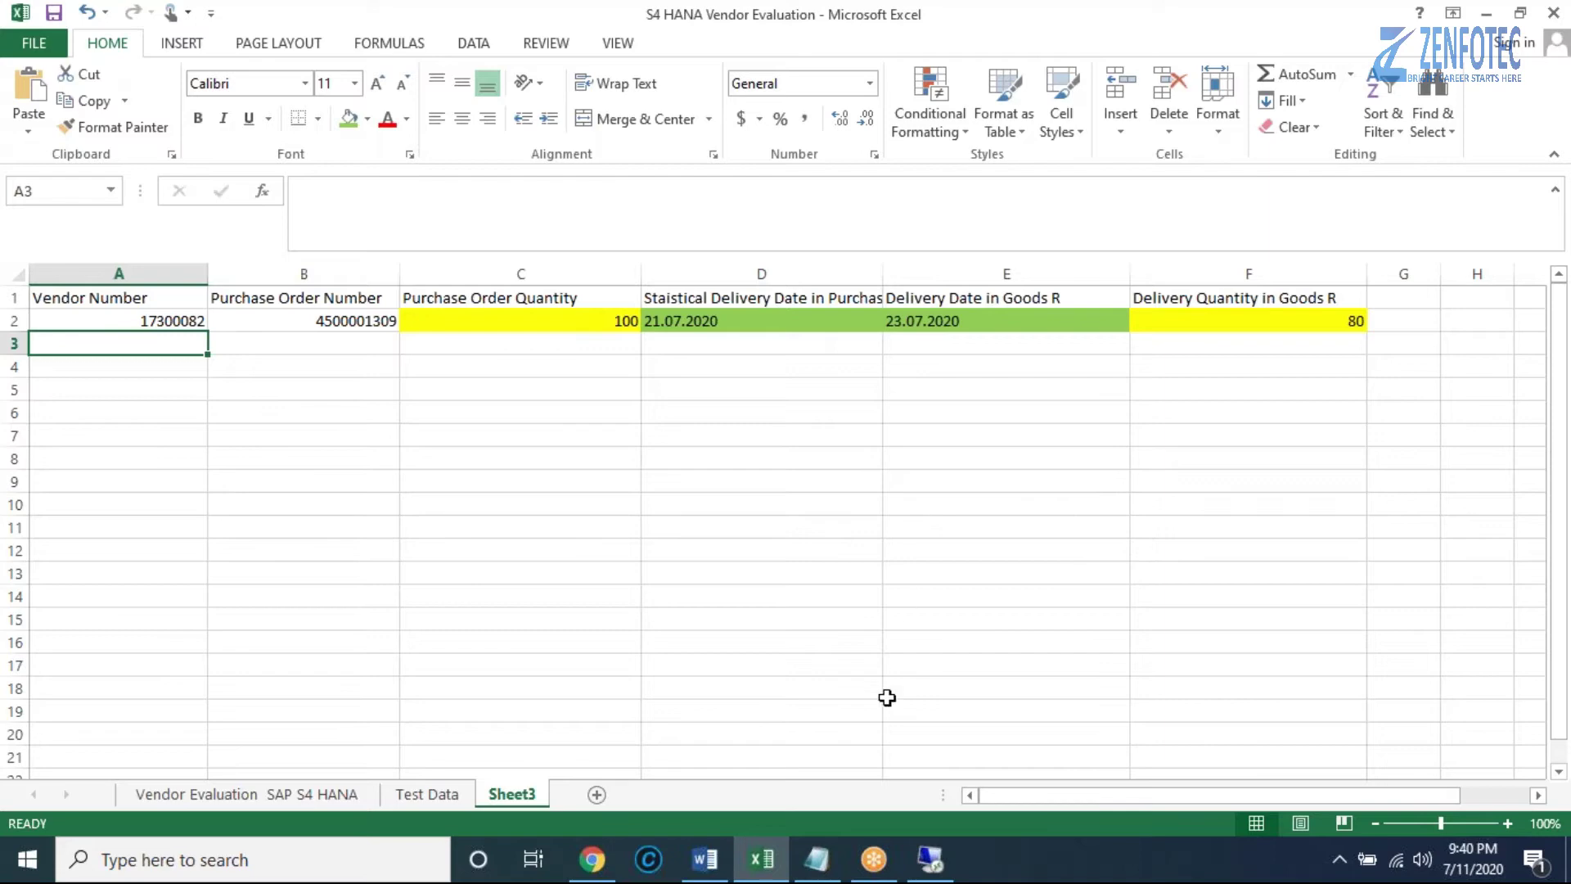
Switch to the SAP goods receipt, flag its item as OK and try to post the receipt.
{"action": "left_click", "coordinate": [930, 859]}
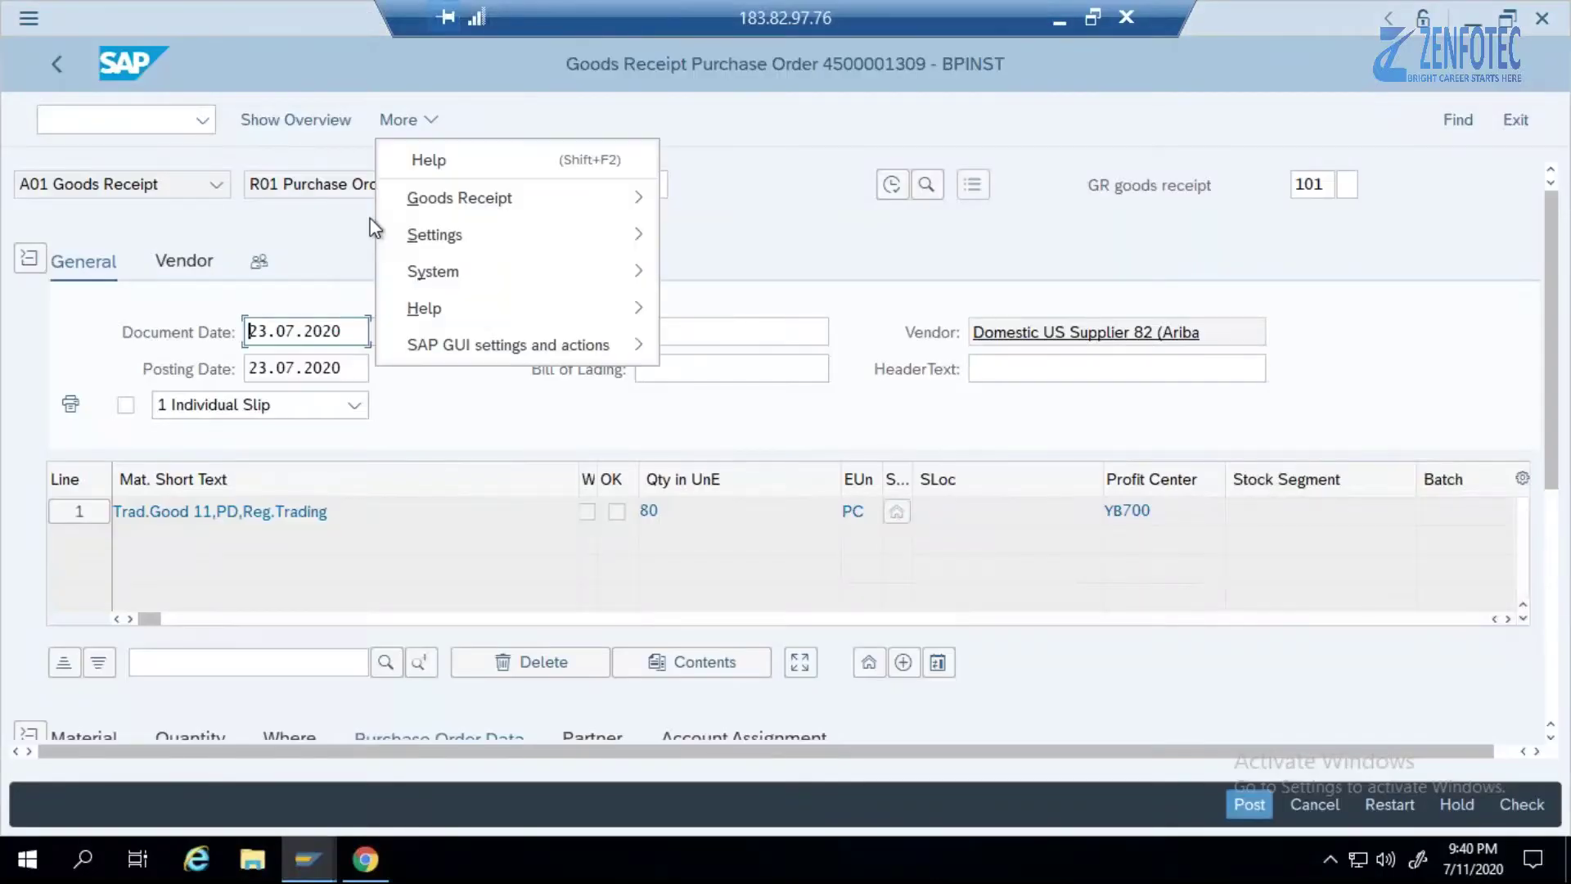
{"action": "left_click", "coordinate": [760, 283]}
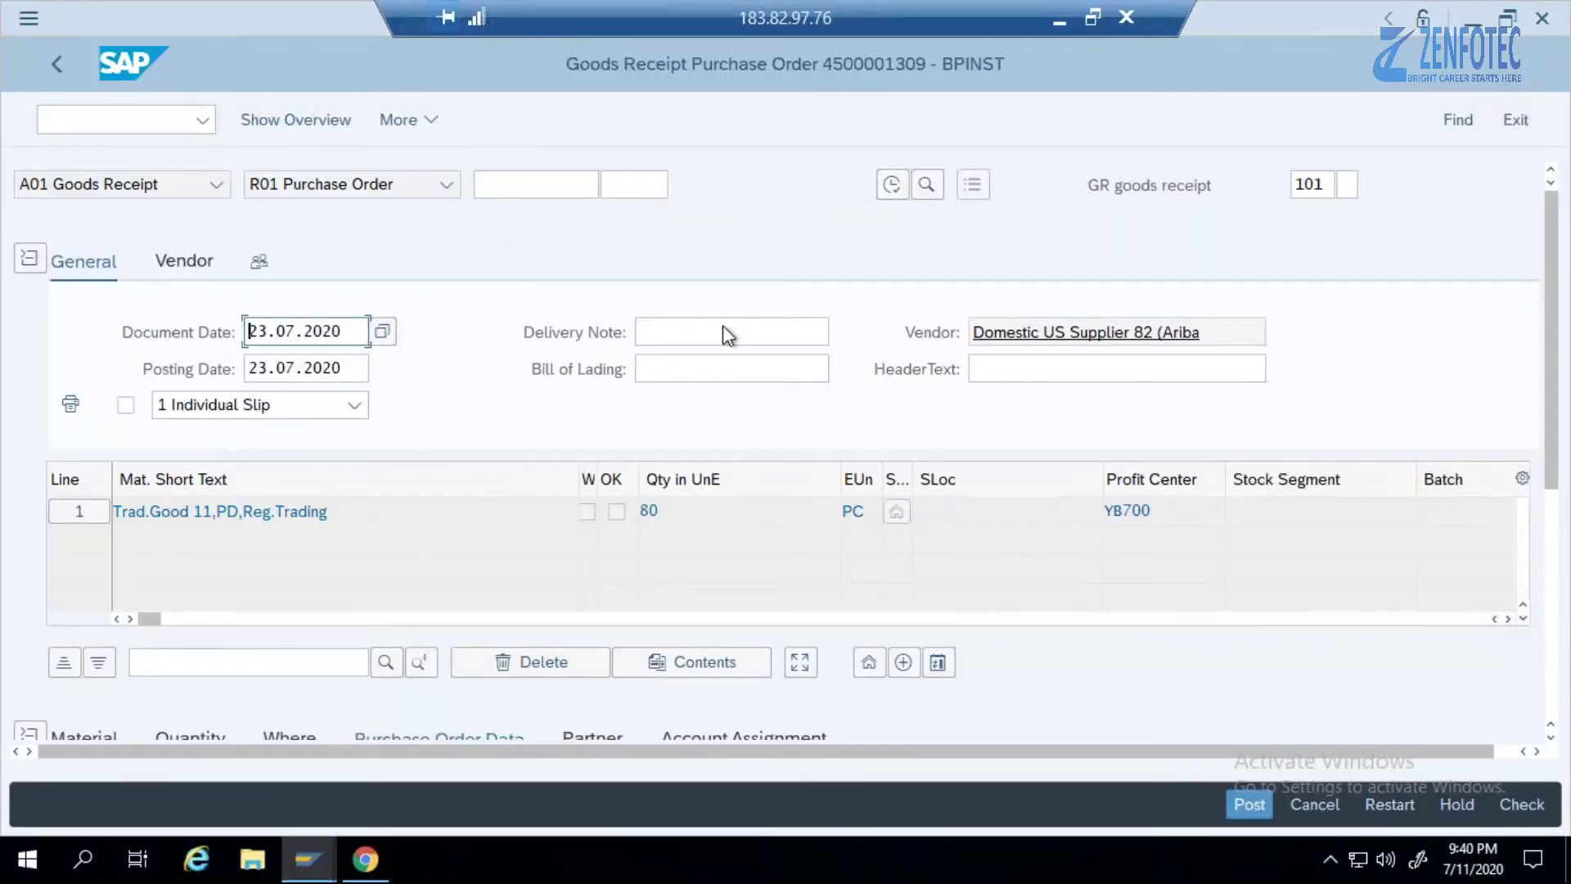
{"action": "scroll", "coordinate": [1560, 597], "scroll_direction": "down", "scroll_amount": 5}
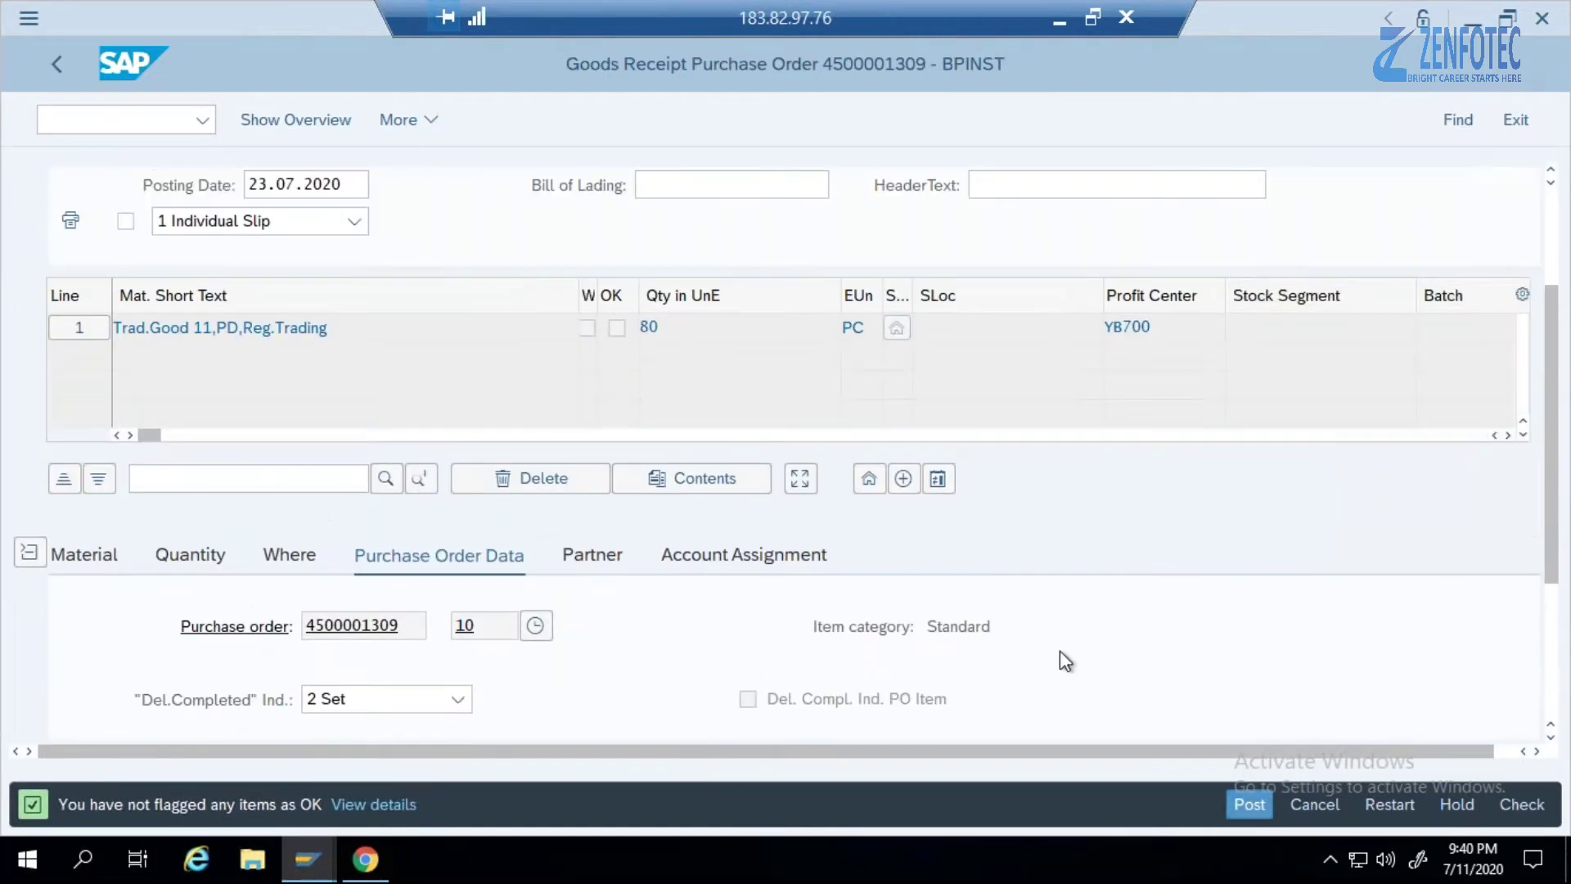
{"action": "left_click_drag", "start_coordinate": [1548, 573], "coordinate": [1554, 705]}
{"action": "left_click", "coordinate": [137, 732]}
{"action": "left_click", "coordinate": [139, 733]}
{"action": "left_click", "coordinate": [1247, 802]}
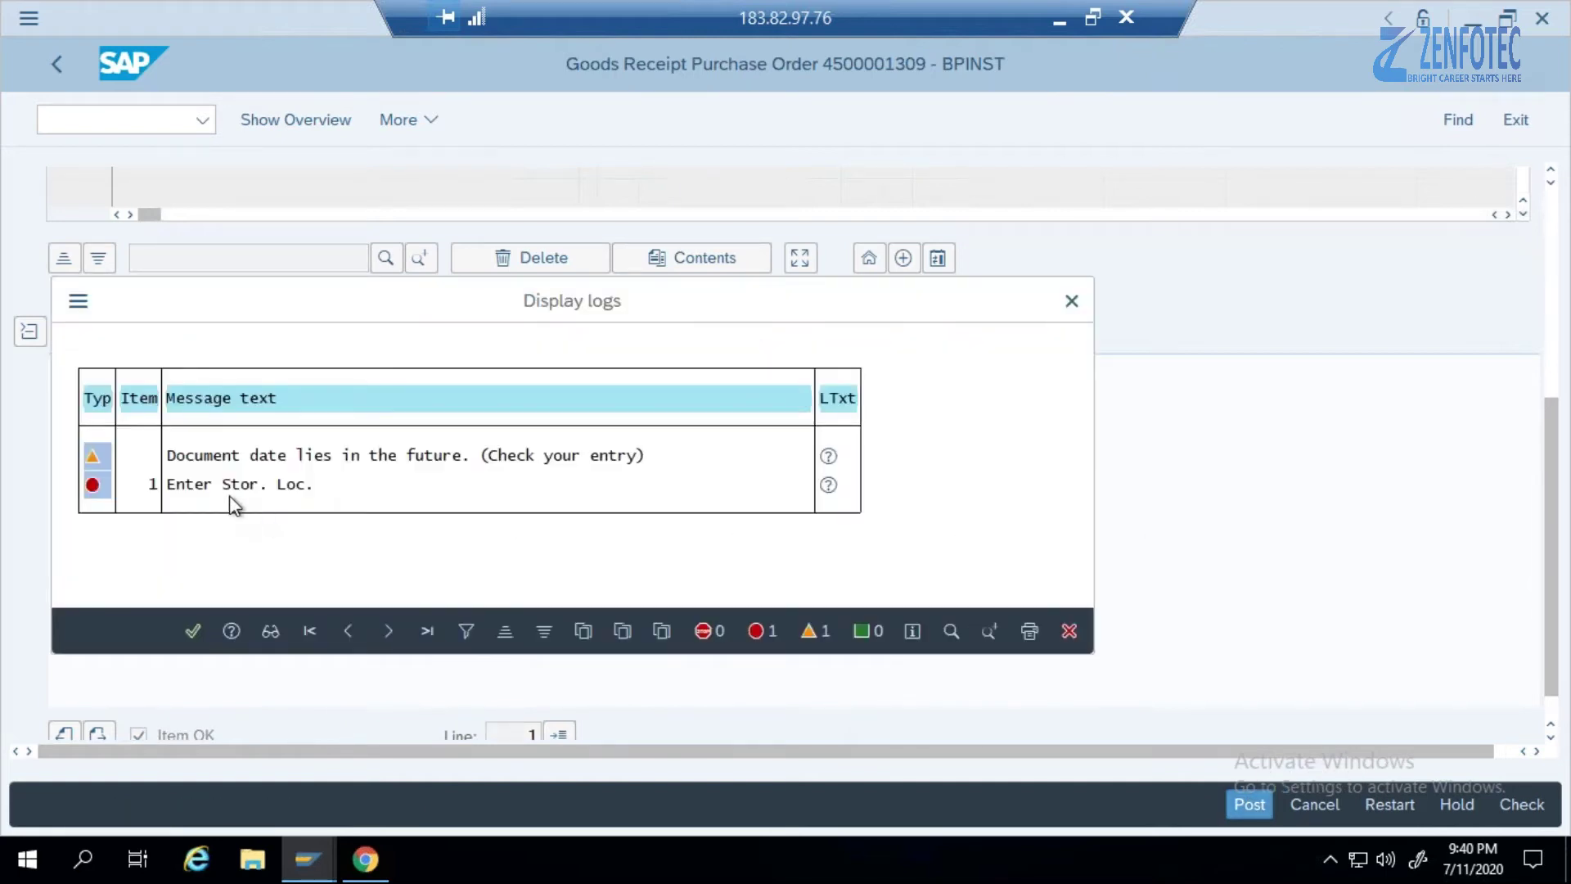
Close the message log, fill in the item's storage location with the previously used entry and post the goods receipt.
{"action": "left_click", "coordinate": [193, 630]}
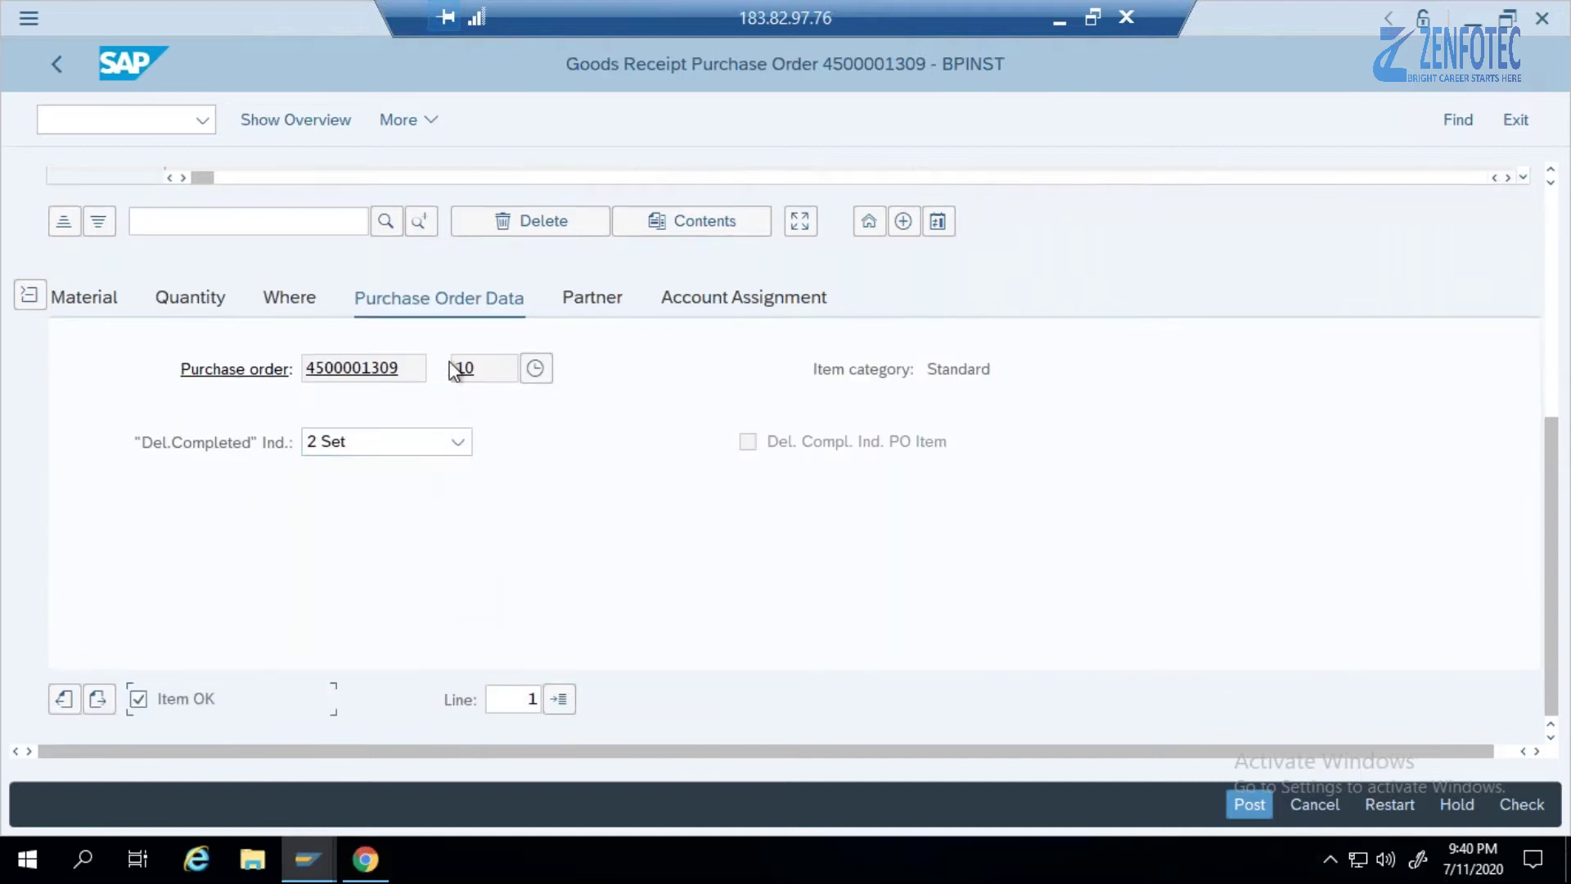
{"action": "left_click", "coordinate": [288, 301]}
{"action": "left_click", "coordinate": [374, 477]}
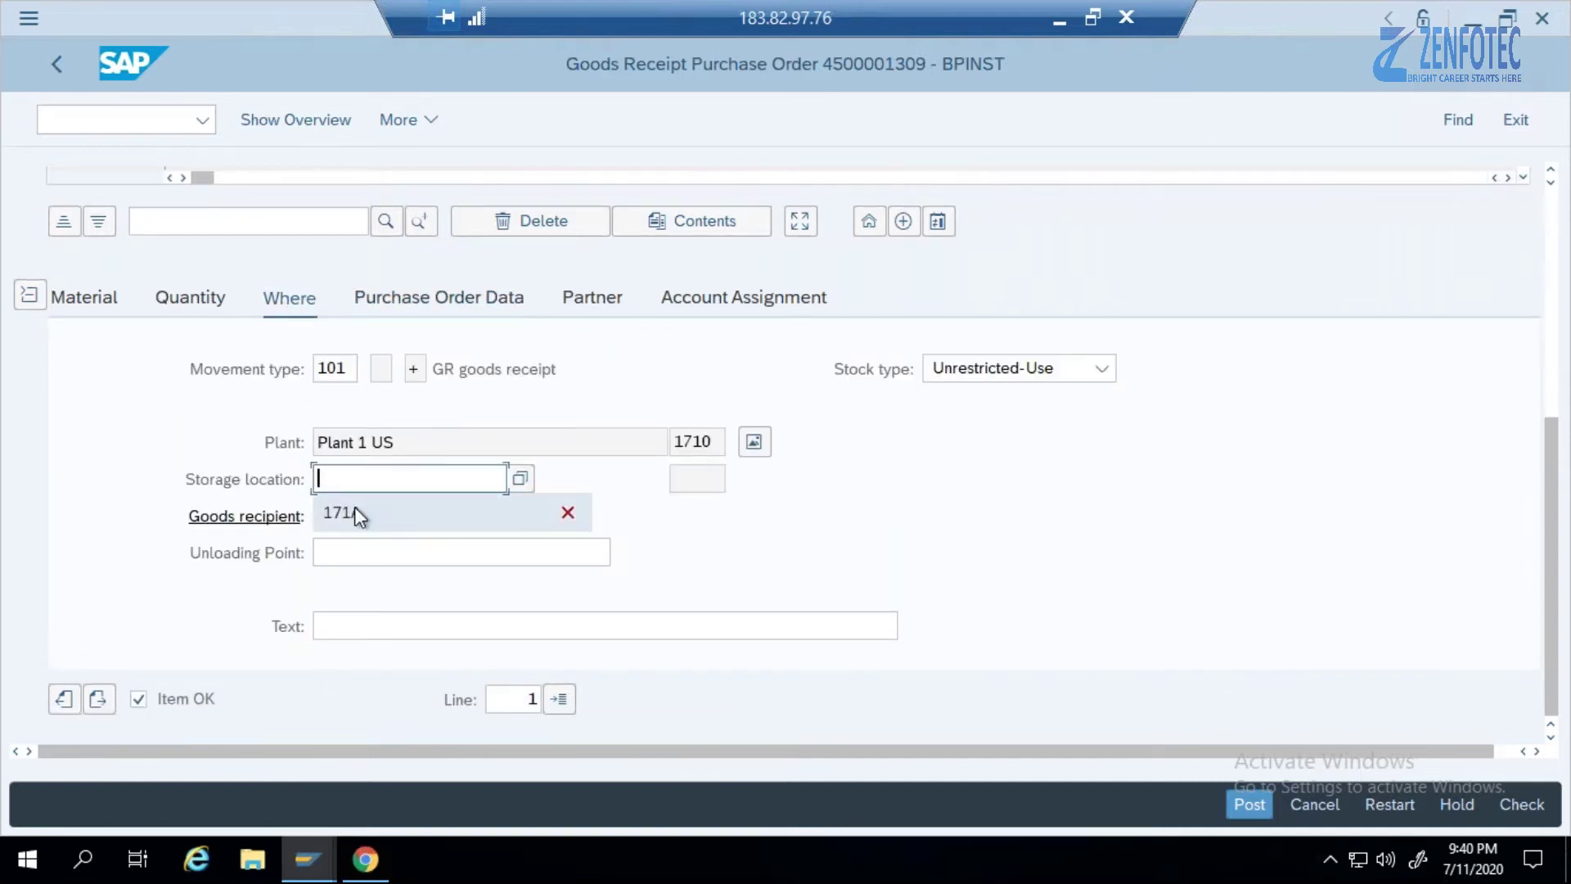
{"action": "left_click", "coordinate": [355, 513]}
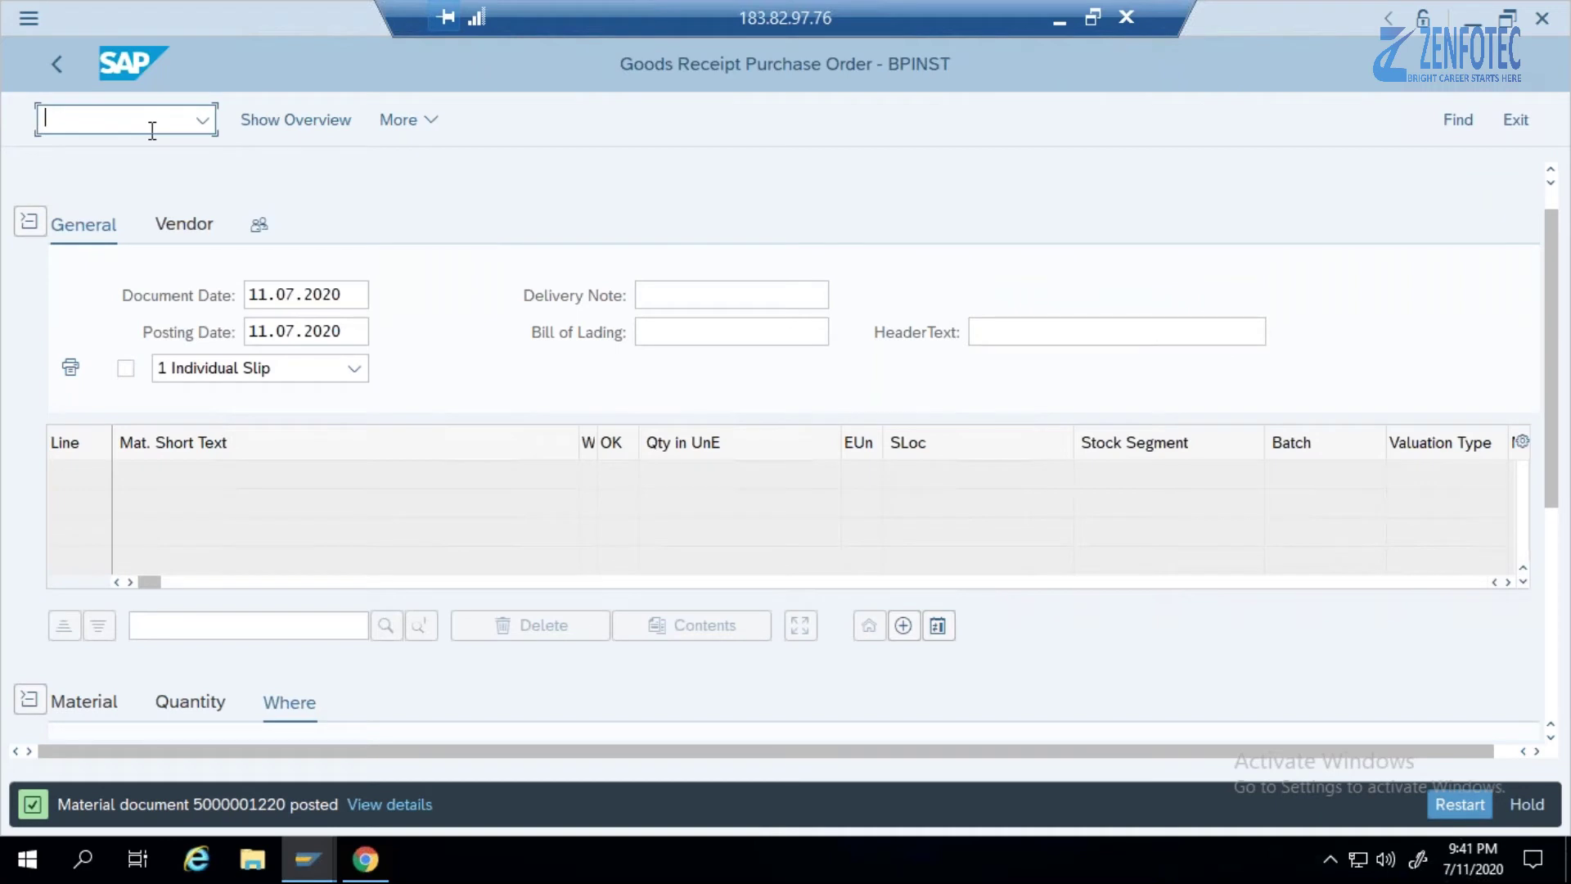
Start transaction ME21N for a new purchase order and return to the Excel workbook.
{"action": "type", "text": "nme21n"}
{"action": "key", "text": "Return"}
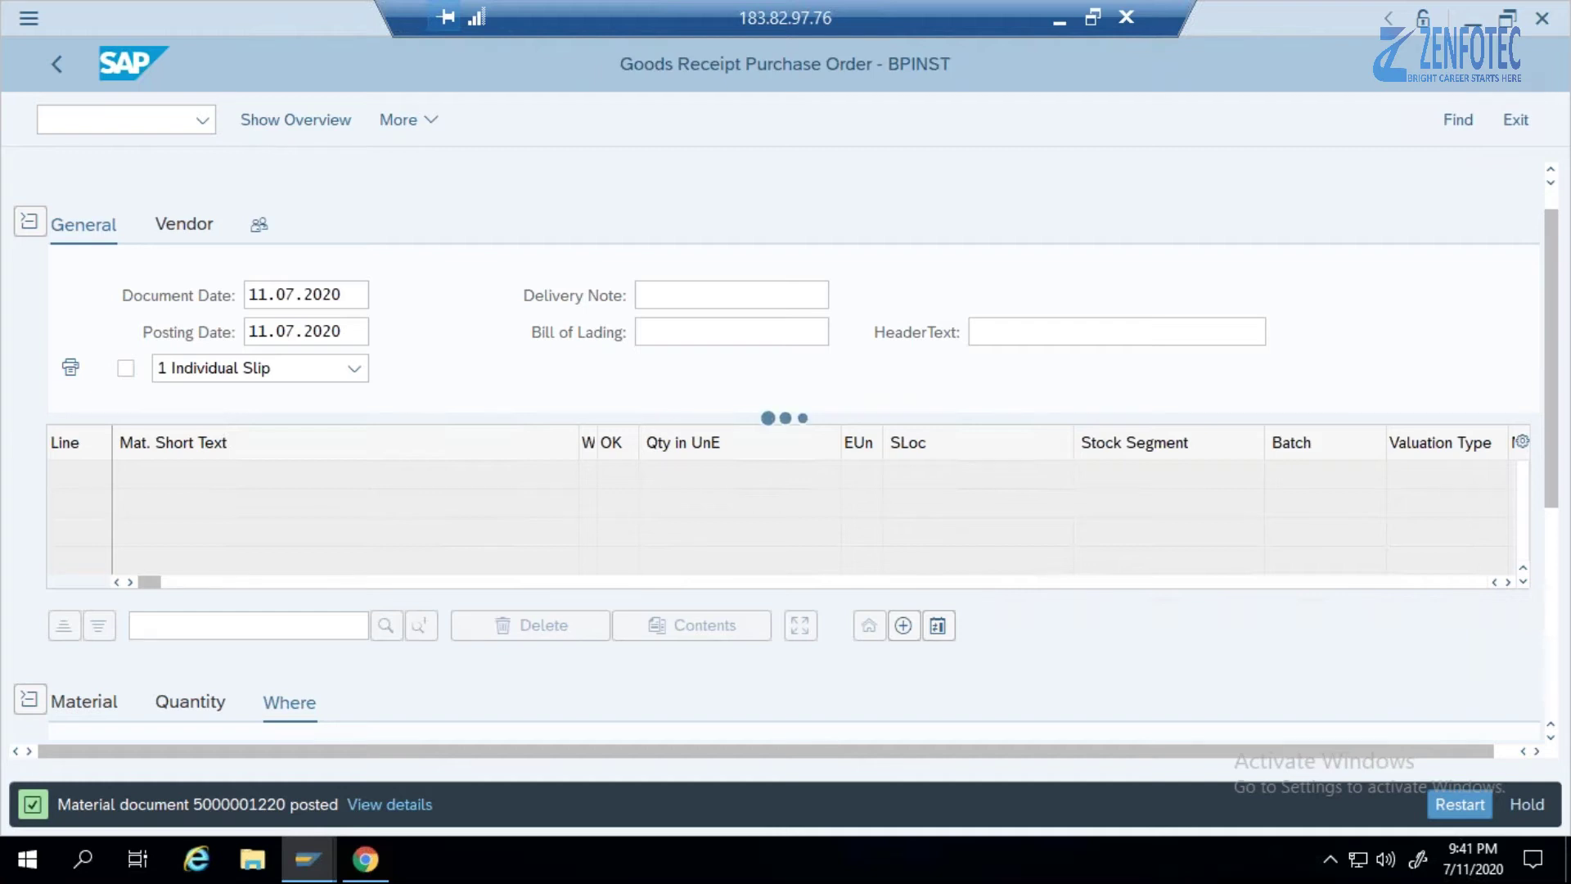
{"action": "left_click", "coordinate": [1059, 18]}
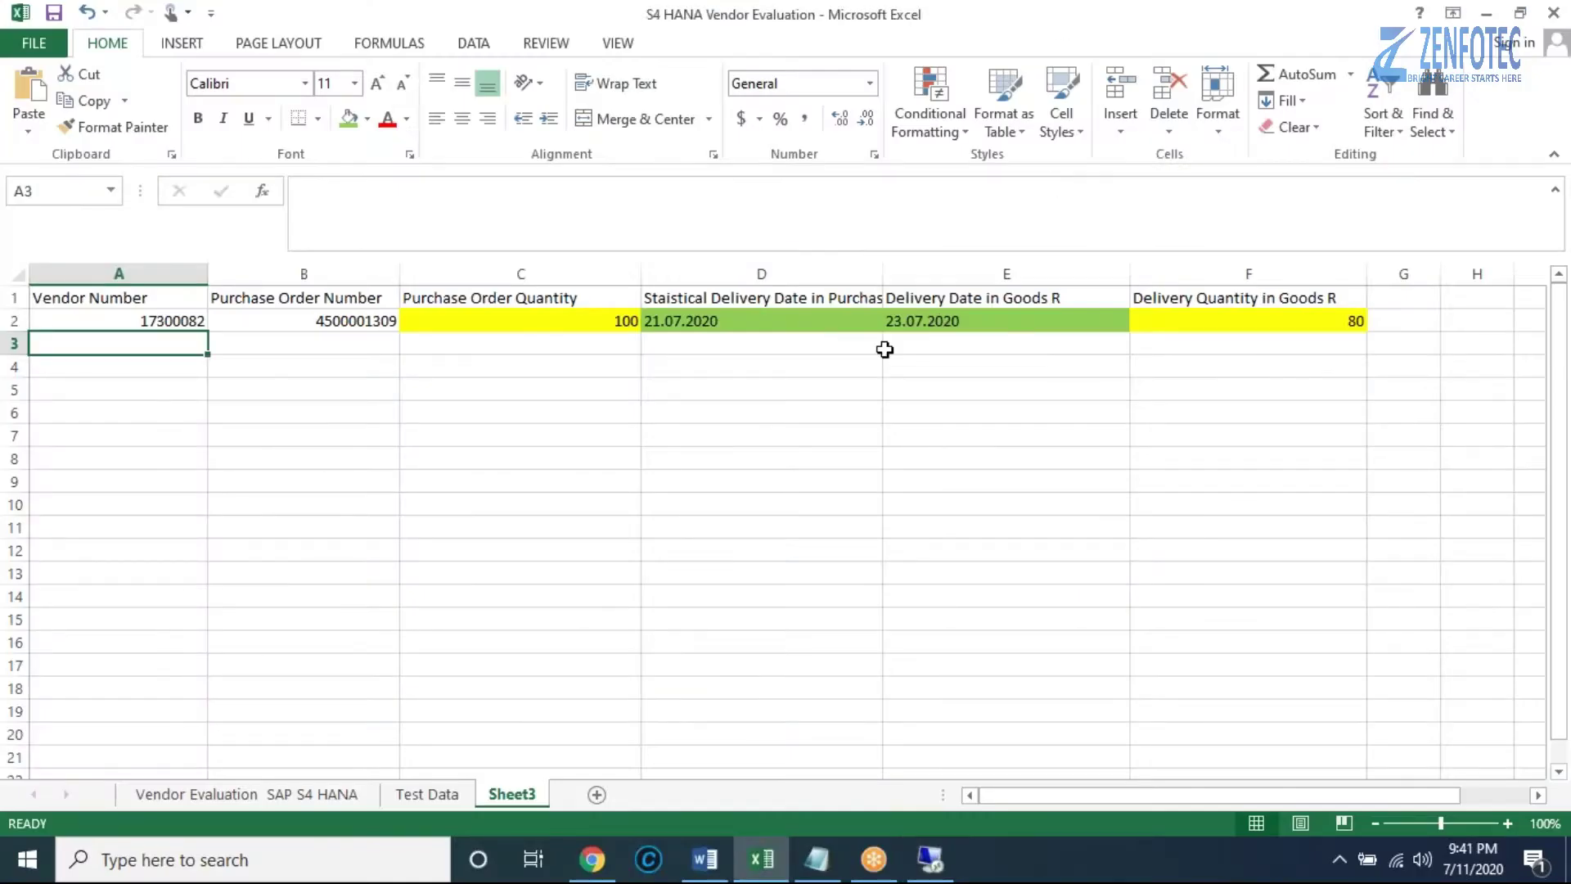
Copy the second supplier number from cell E2 of the Test Data sheet into cell A3 of Sheet3.
{"action": "left_click", "coordinate": [435, 794]}
{"action": "double_click", "coordinate": [905, 354]}
{"action": "left_click_drag", "start_coordinate": [906, 354], "coordinate": [831, 355]}
{"action": "key", "text": "ctrl+c"}
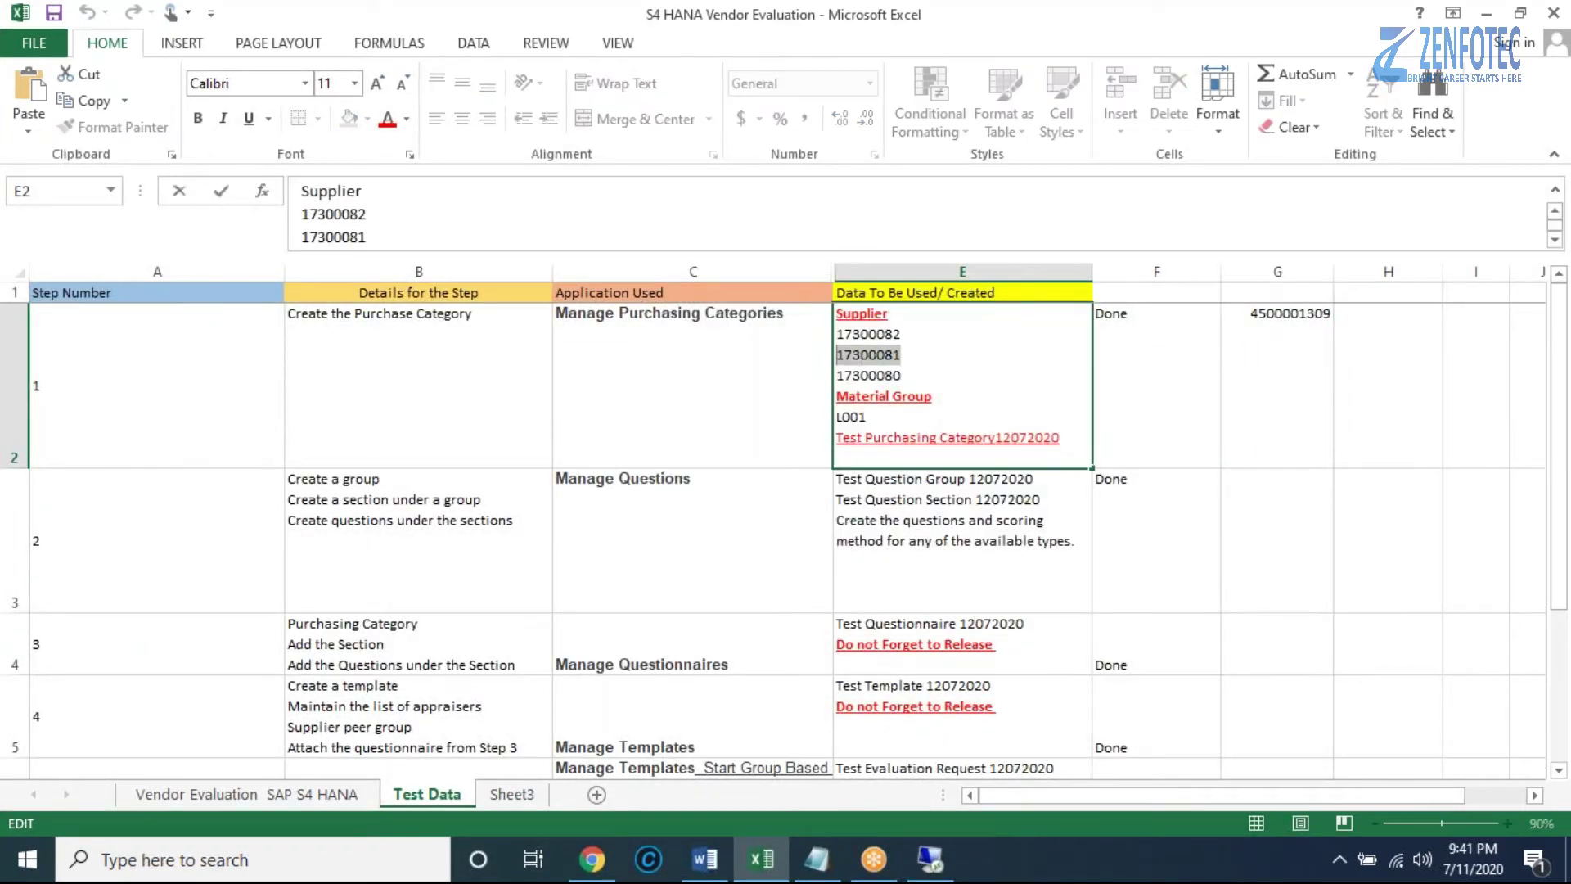
{"action": "left_click", "coordinate": [512, 794]}
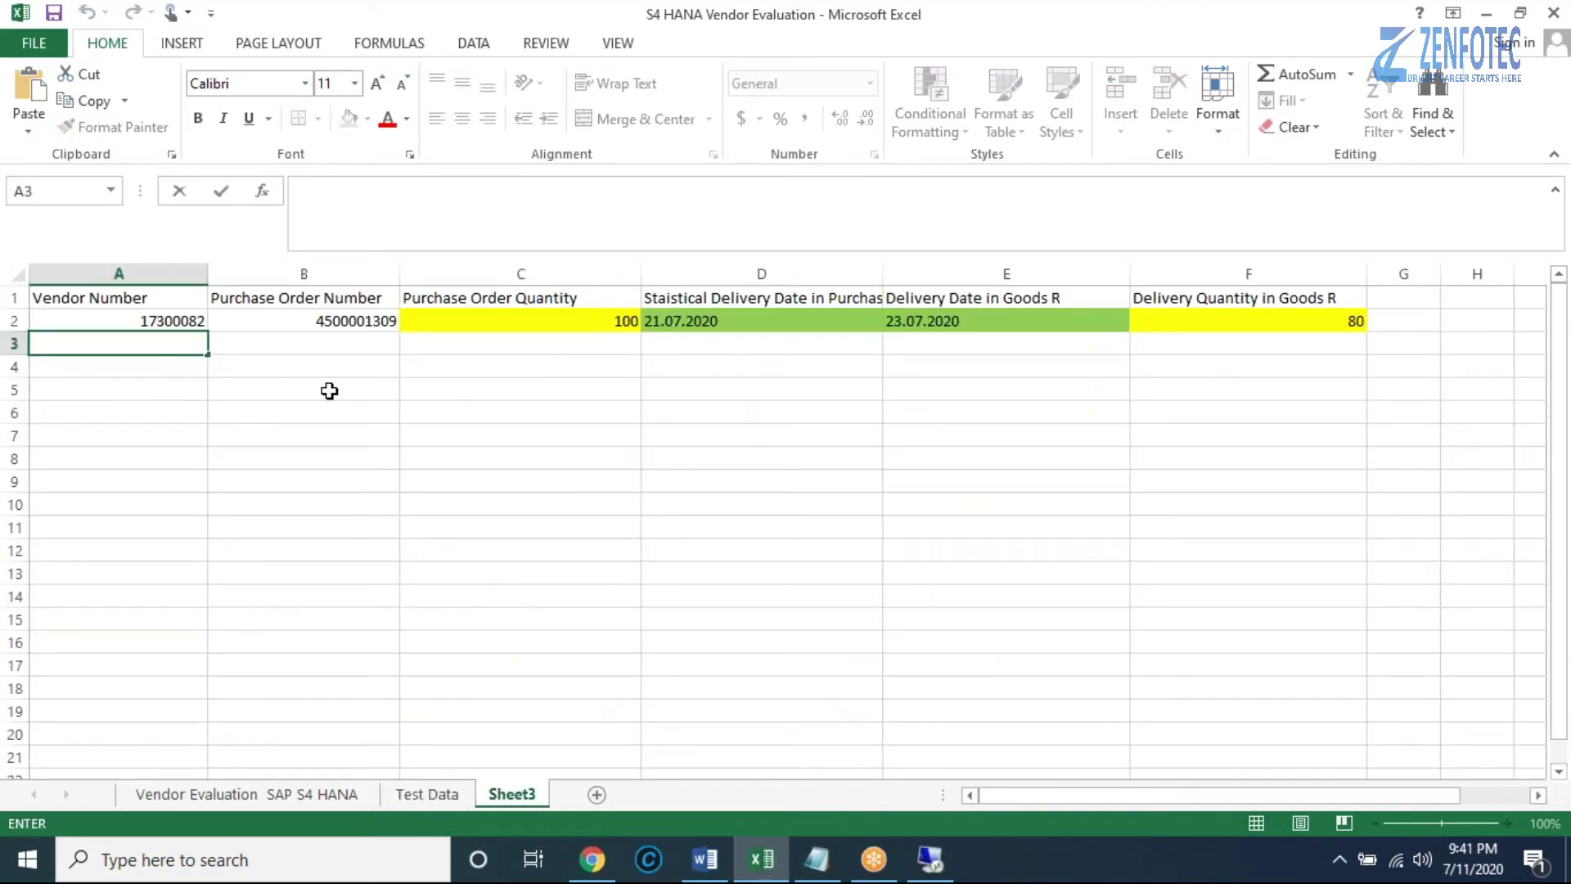
{"action": "key", "text": "ctrl+v"}
{"action": "left_click", "coordinate": [326, 345]}
{"action": "key", "text": "Left"}
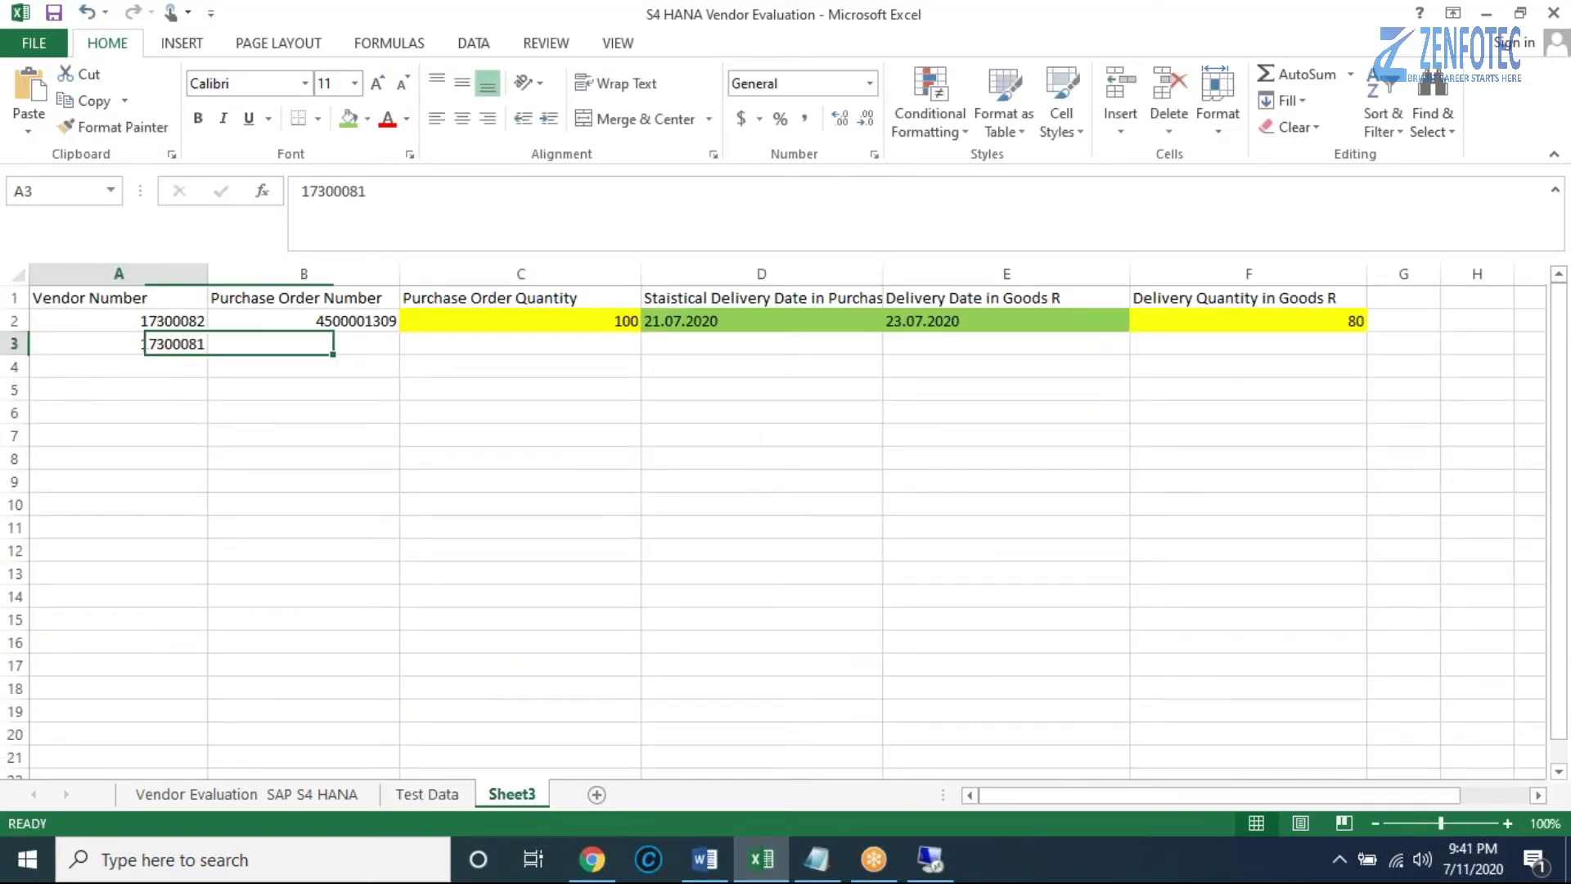
Switch to the new SAP purchase order, paste the copied vendor number and enter material TG11 for the first item.
{"action": "left_click", "coordinate": [930, 859]}
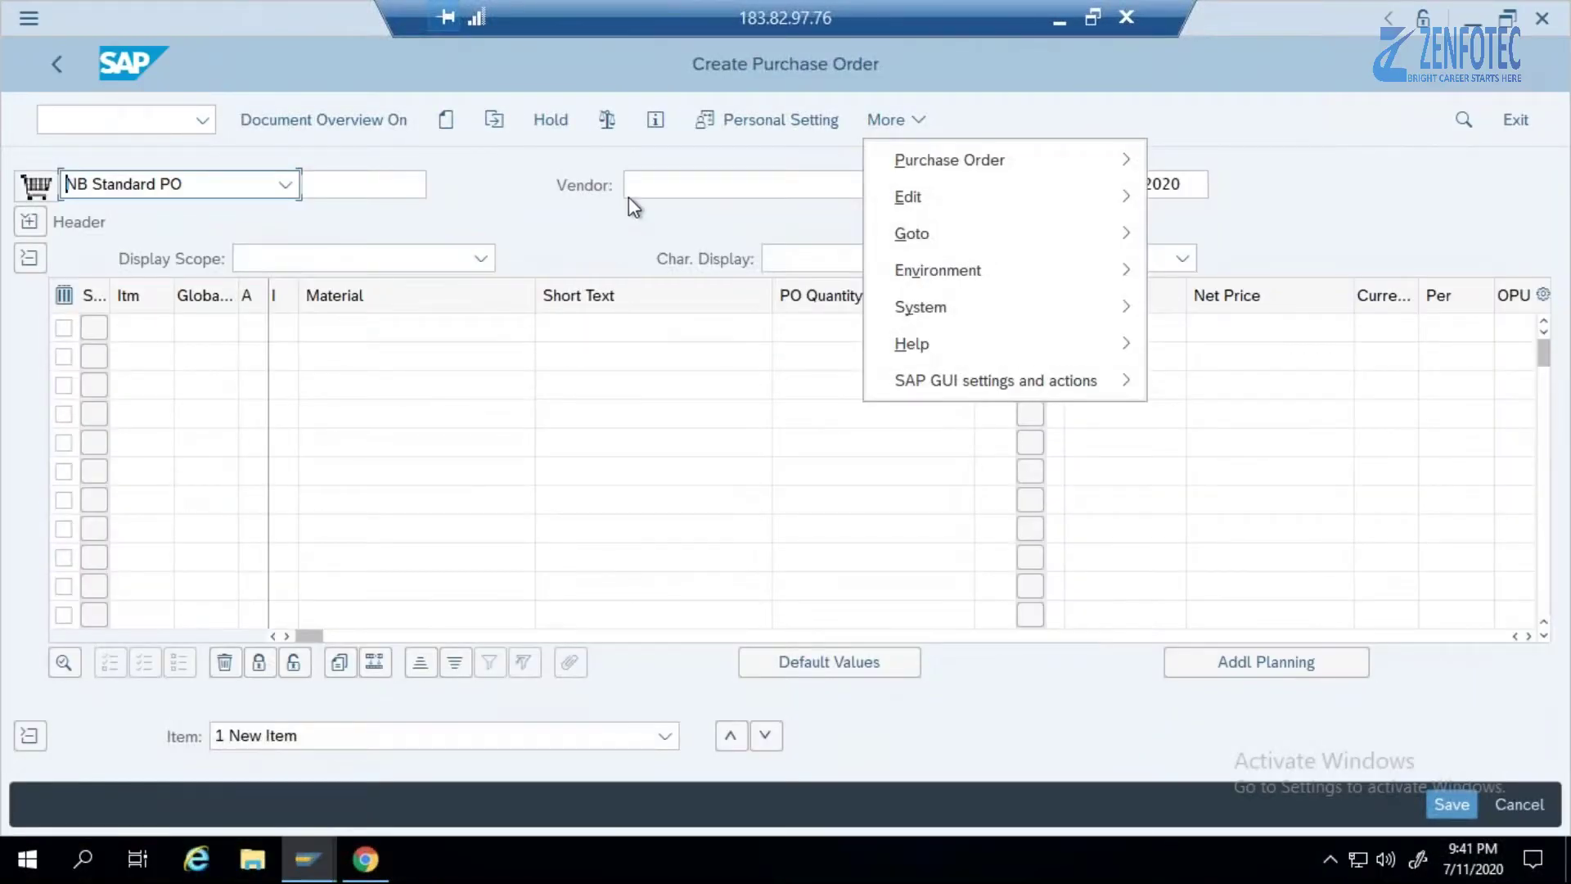
{"action": "left_click", "coordinate": [629, 199]}
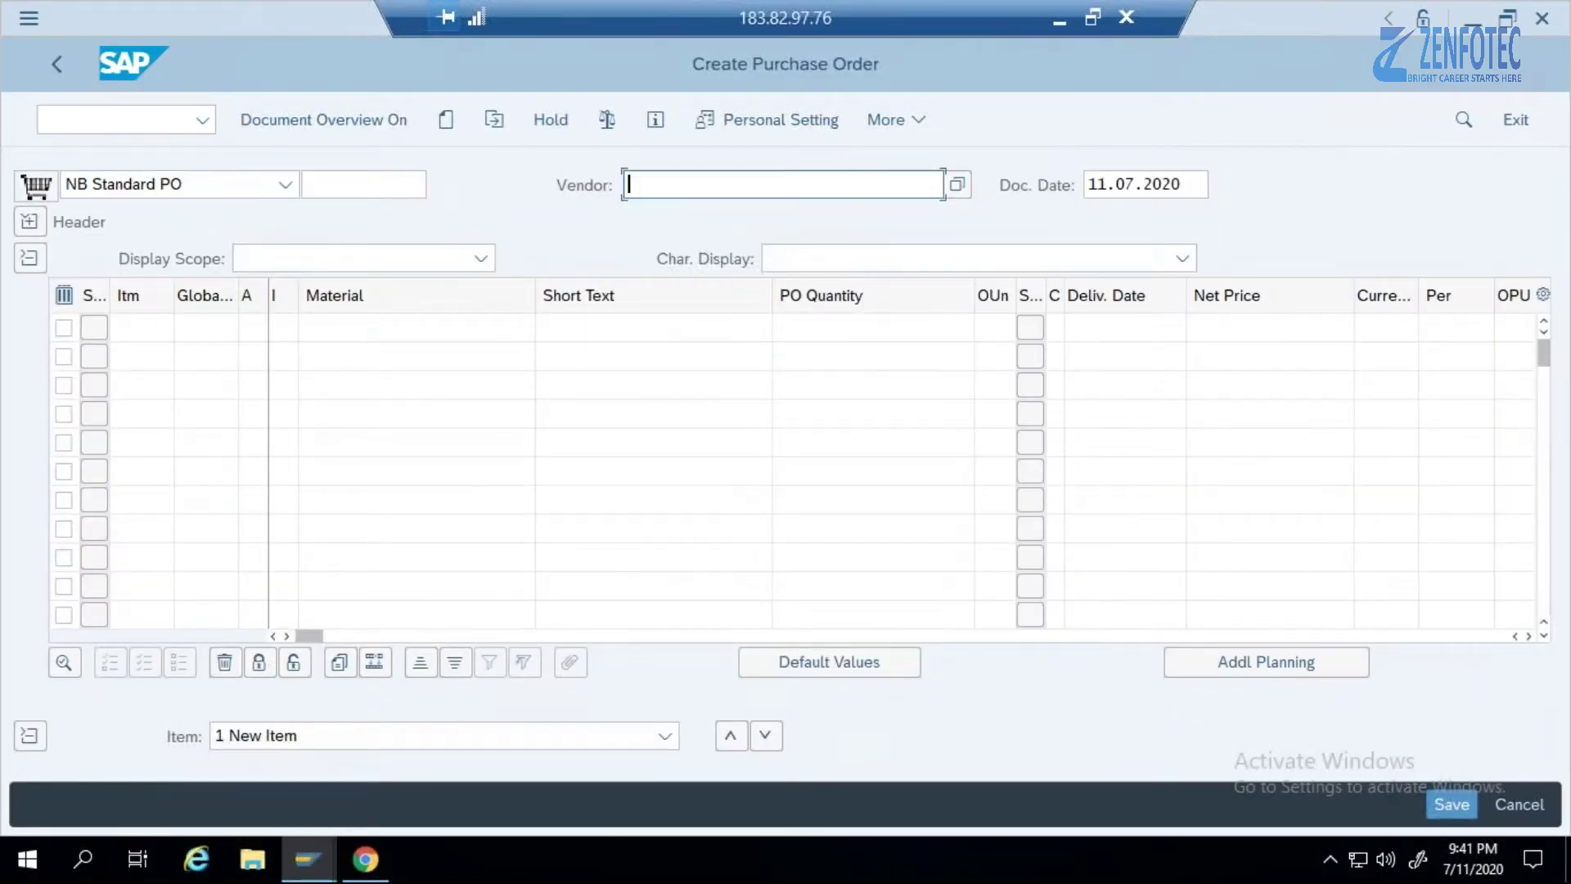
{"action": "key", "text": "ctrl+v"}
{"action": "left_click", "coordinate": [436, 329]}
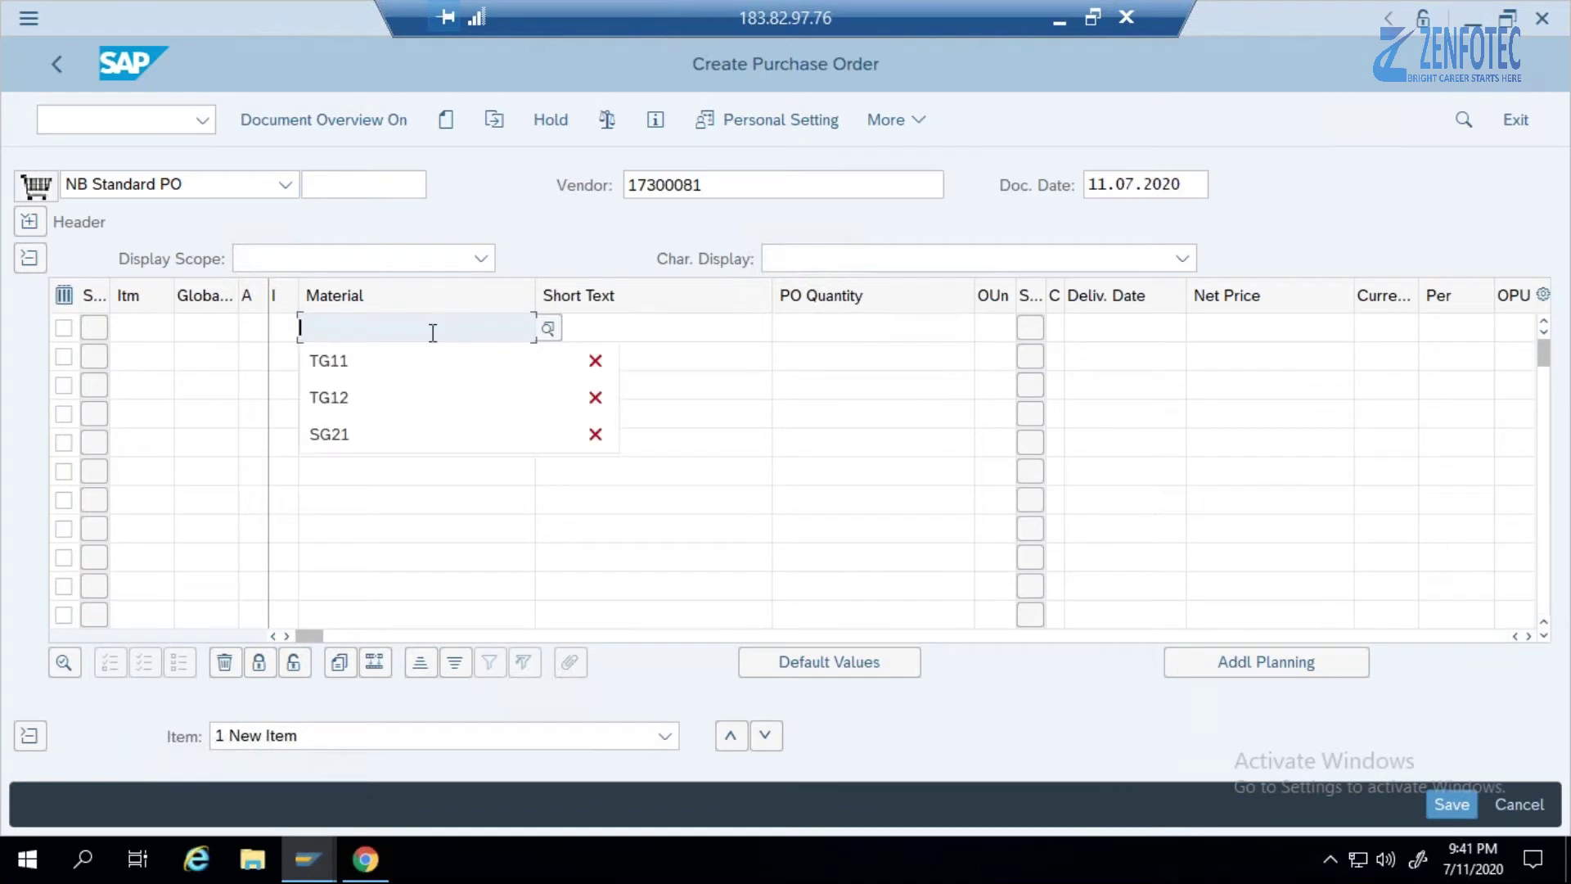
{"action": "left_click", "coordinate": [375, 362]}
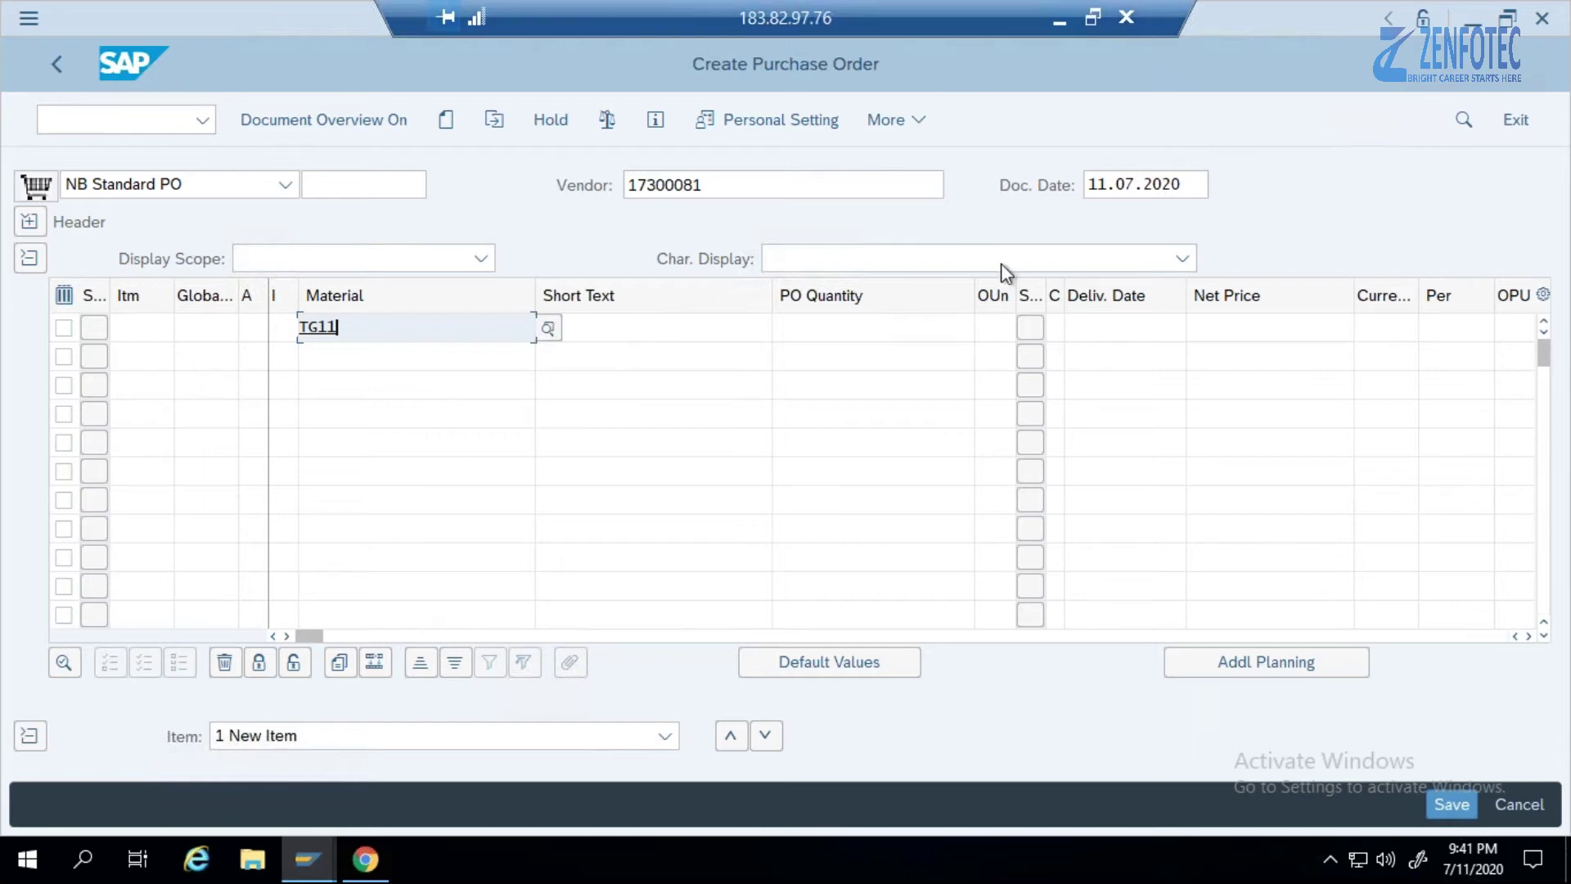
Set the TG11 item's PO quantity to 100 and its net price to 100 USD.
{"action": "left_click", "coordinate": [792, 329]}
{"action": "type", "text": "100"}
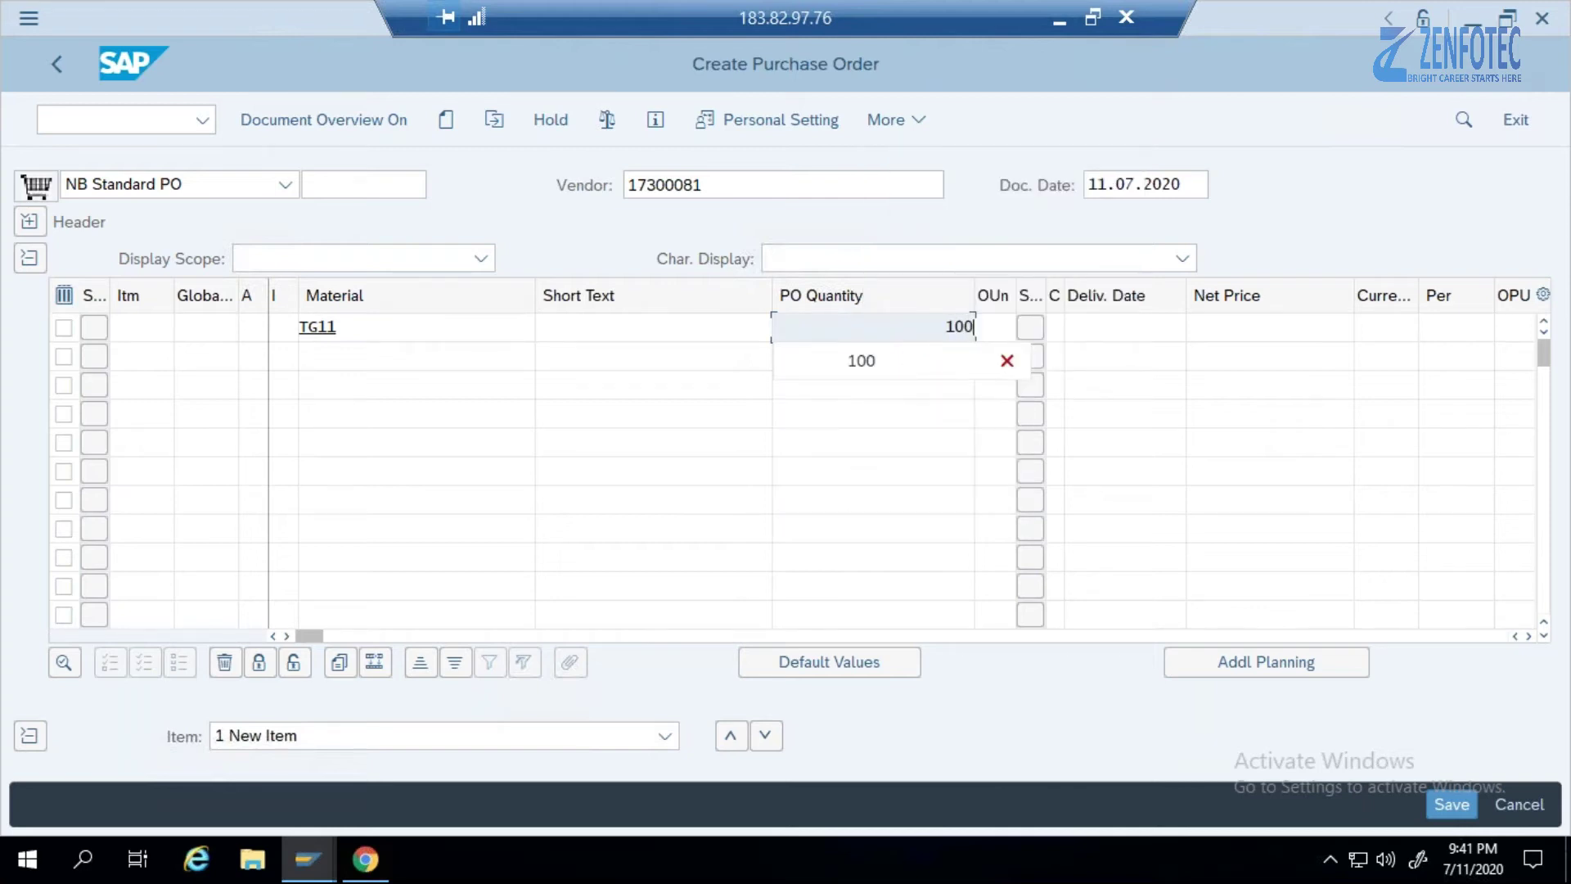
{"action": "key", "text": "Down"}
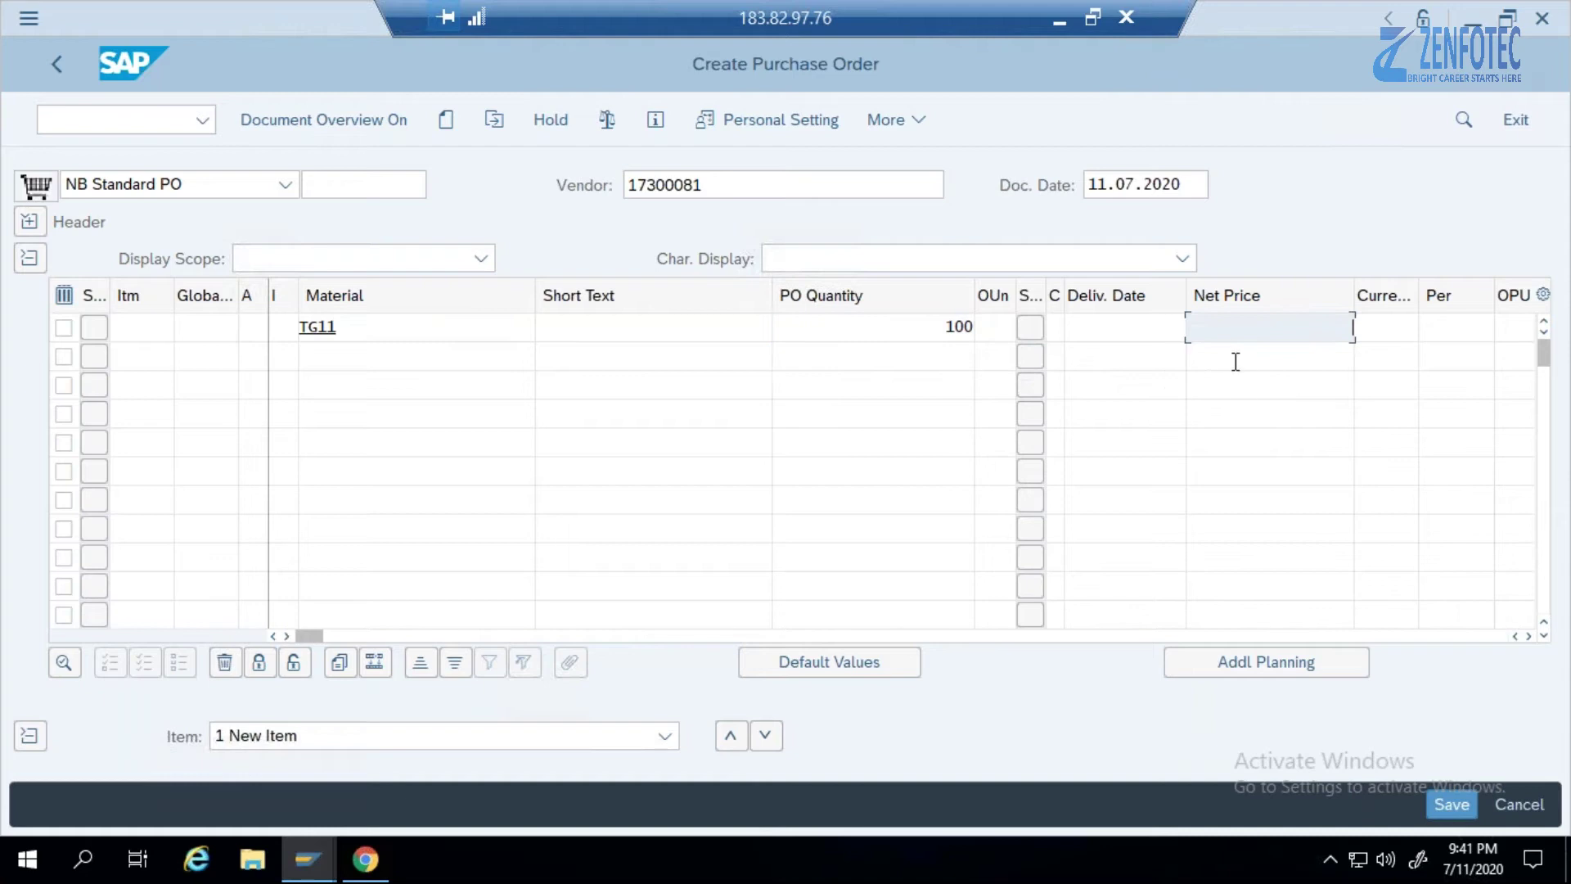
{"action": "type", "text": "100"}
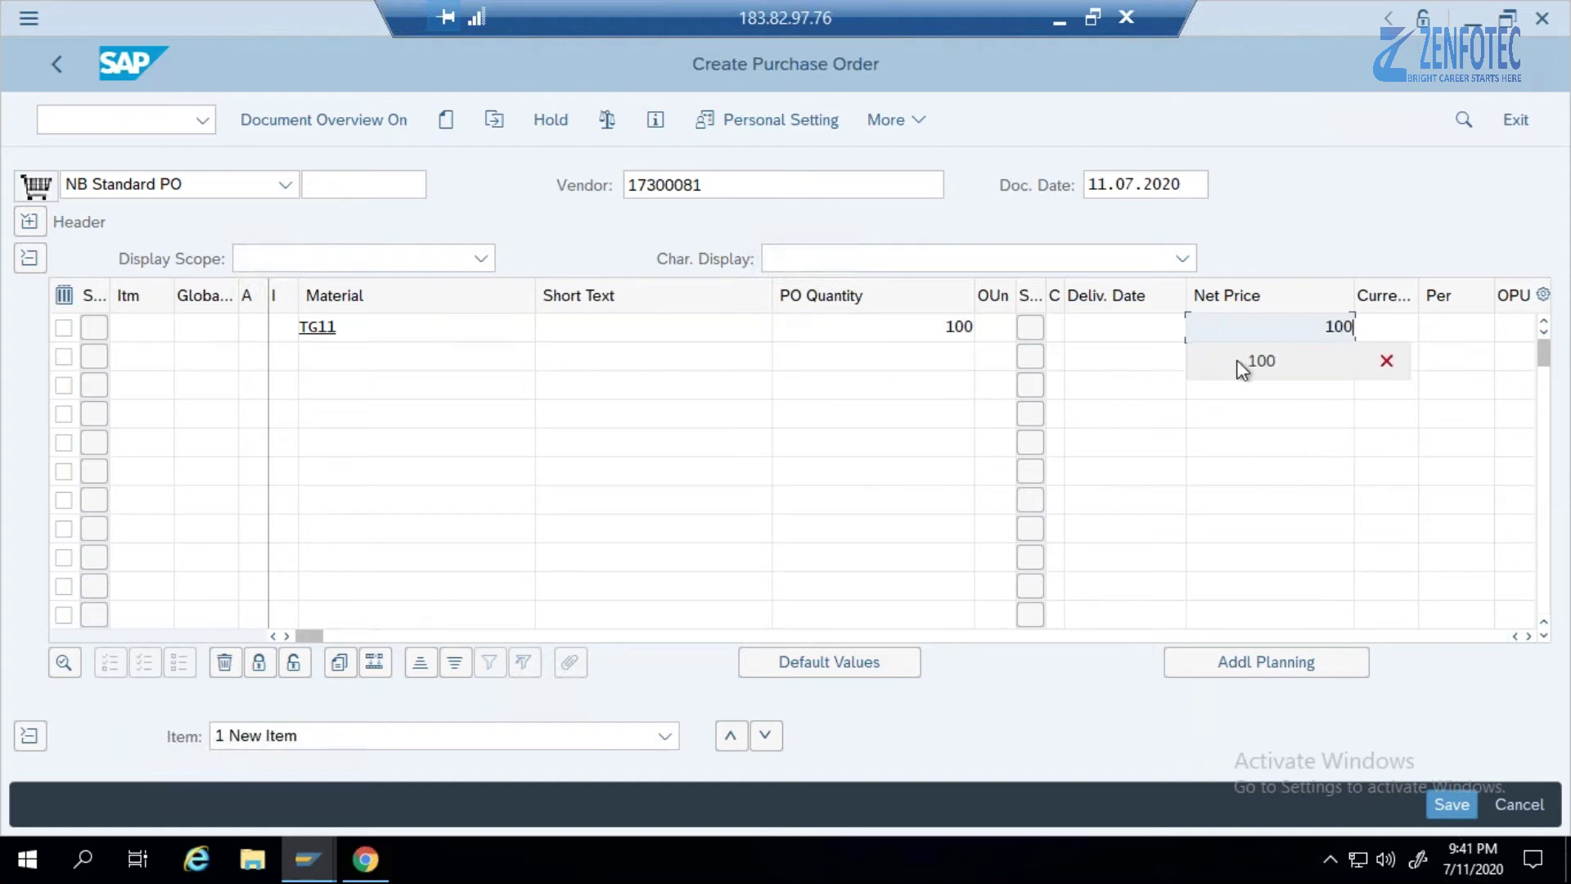
{"action": "left_click", "coordinate": [1379, 326]}
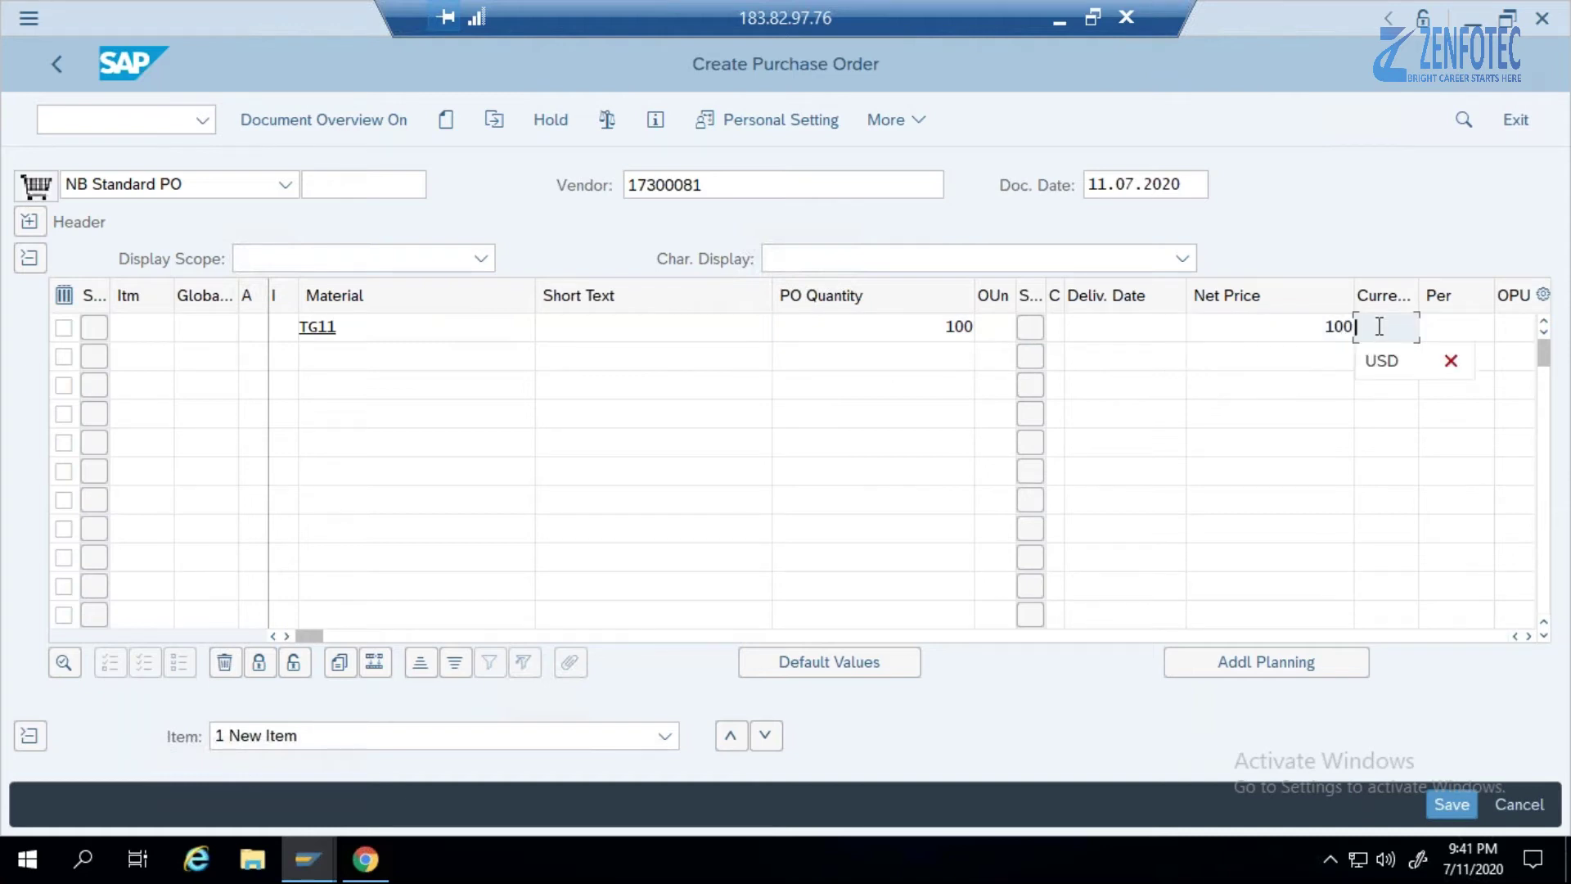
{"action": "left_click", "coordinate": [1386, 359]}
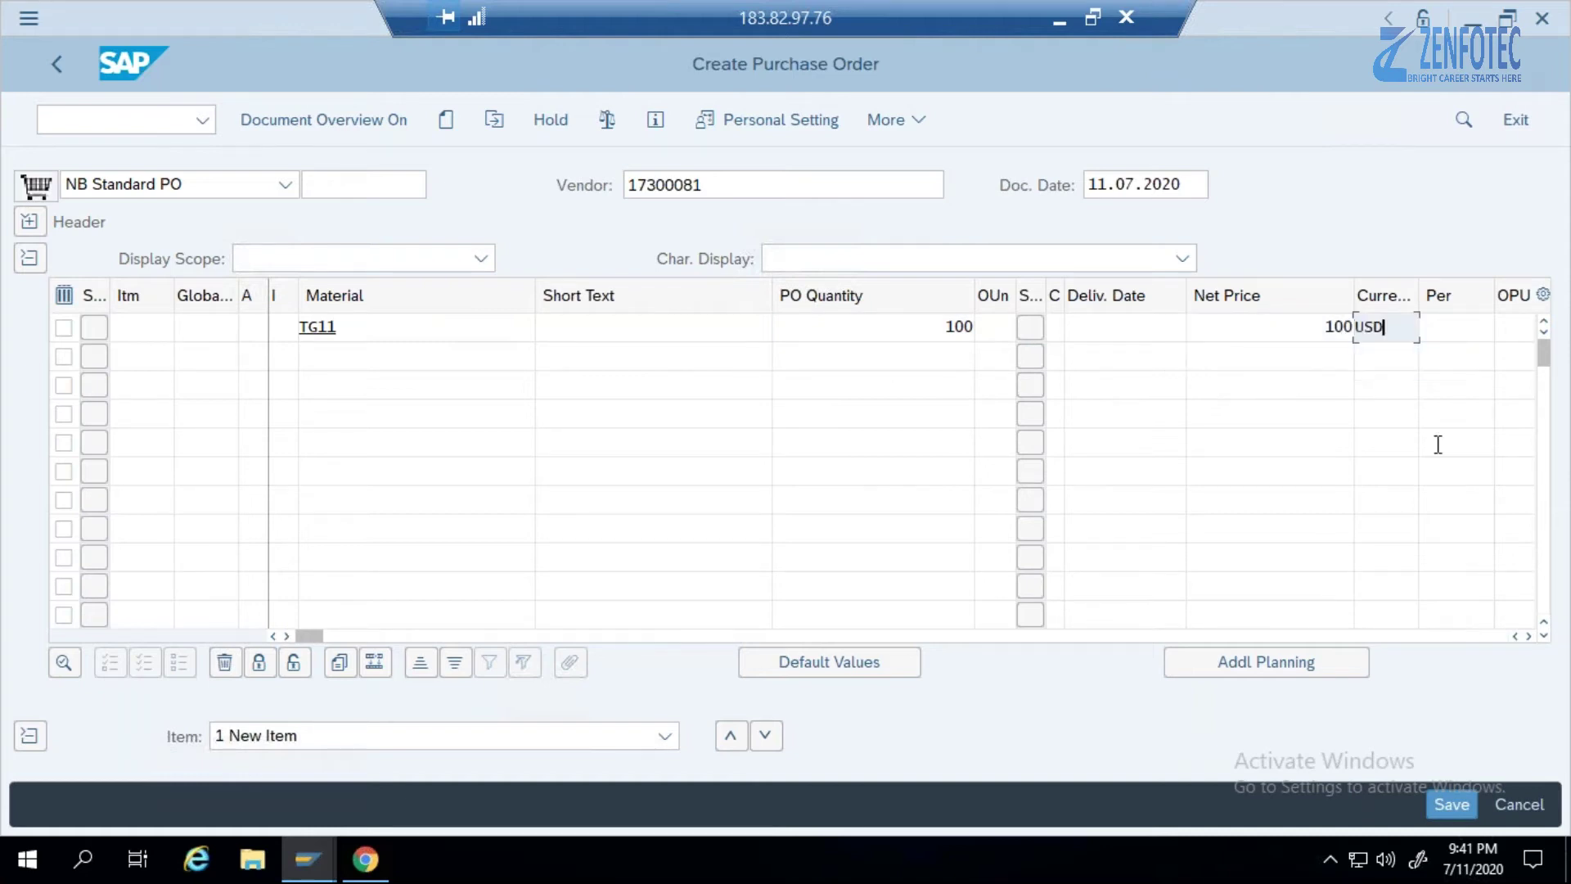
Assign plant 1710 and storage location 171A to the item and validate the purchase order entries.
{"action": "left_click", "coordinate": [1526, 635]}
{"action": "left_click", "coordinate": [1526, 636]}
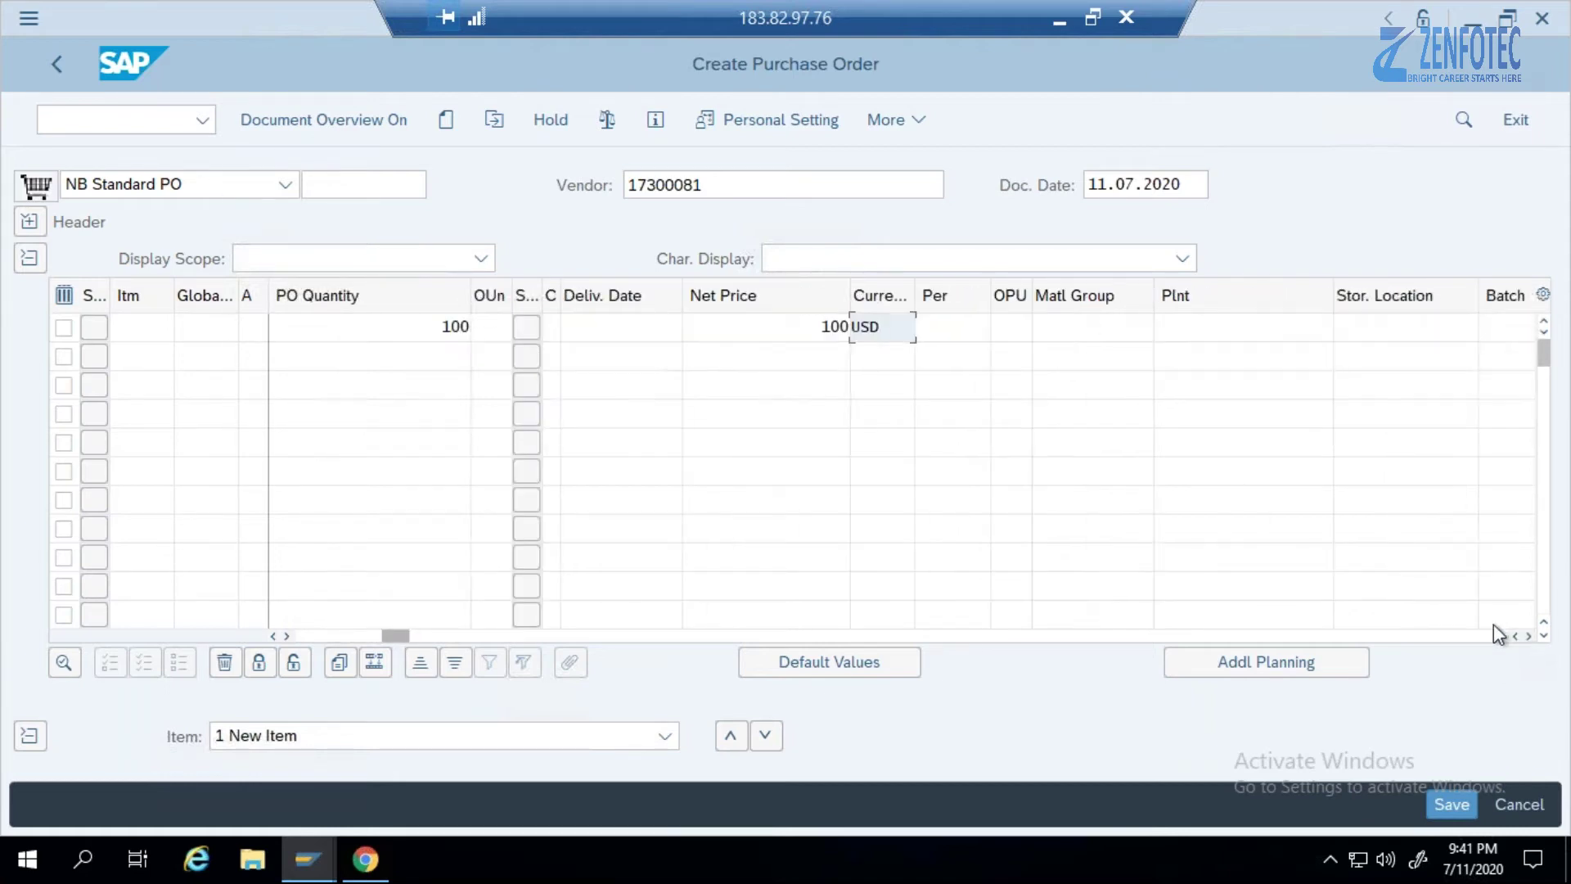
{"action": "left_click", "coordinate": [1206, 325]}
{"action": "type", "text": "1"}
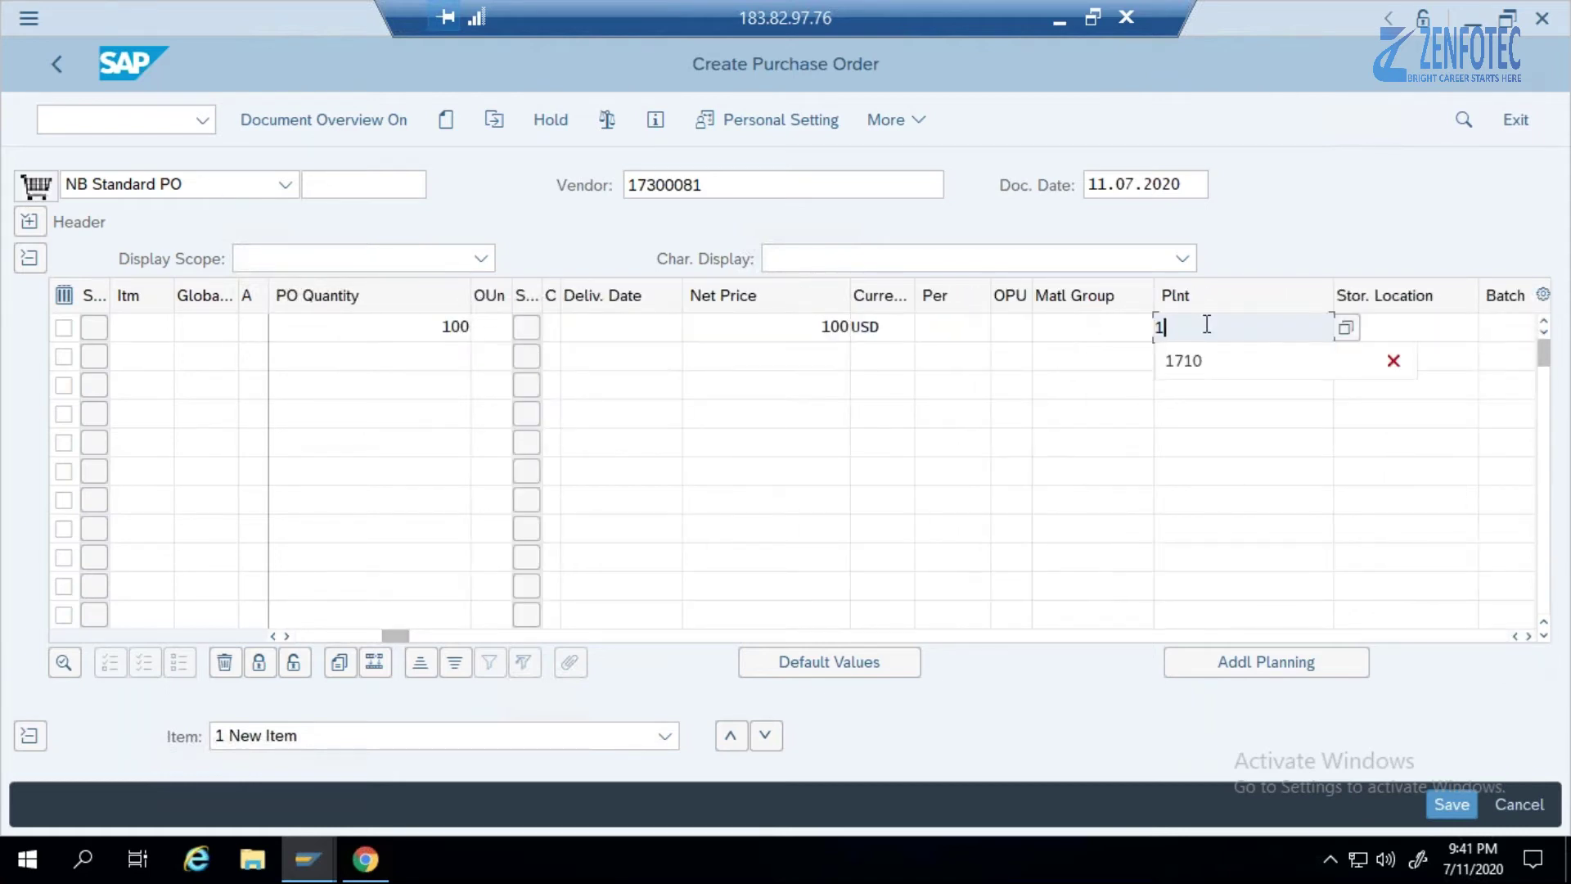
{"action": "type", "text": "710"}
{"action": "left_click", "coordinate": [1397, 327]}
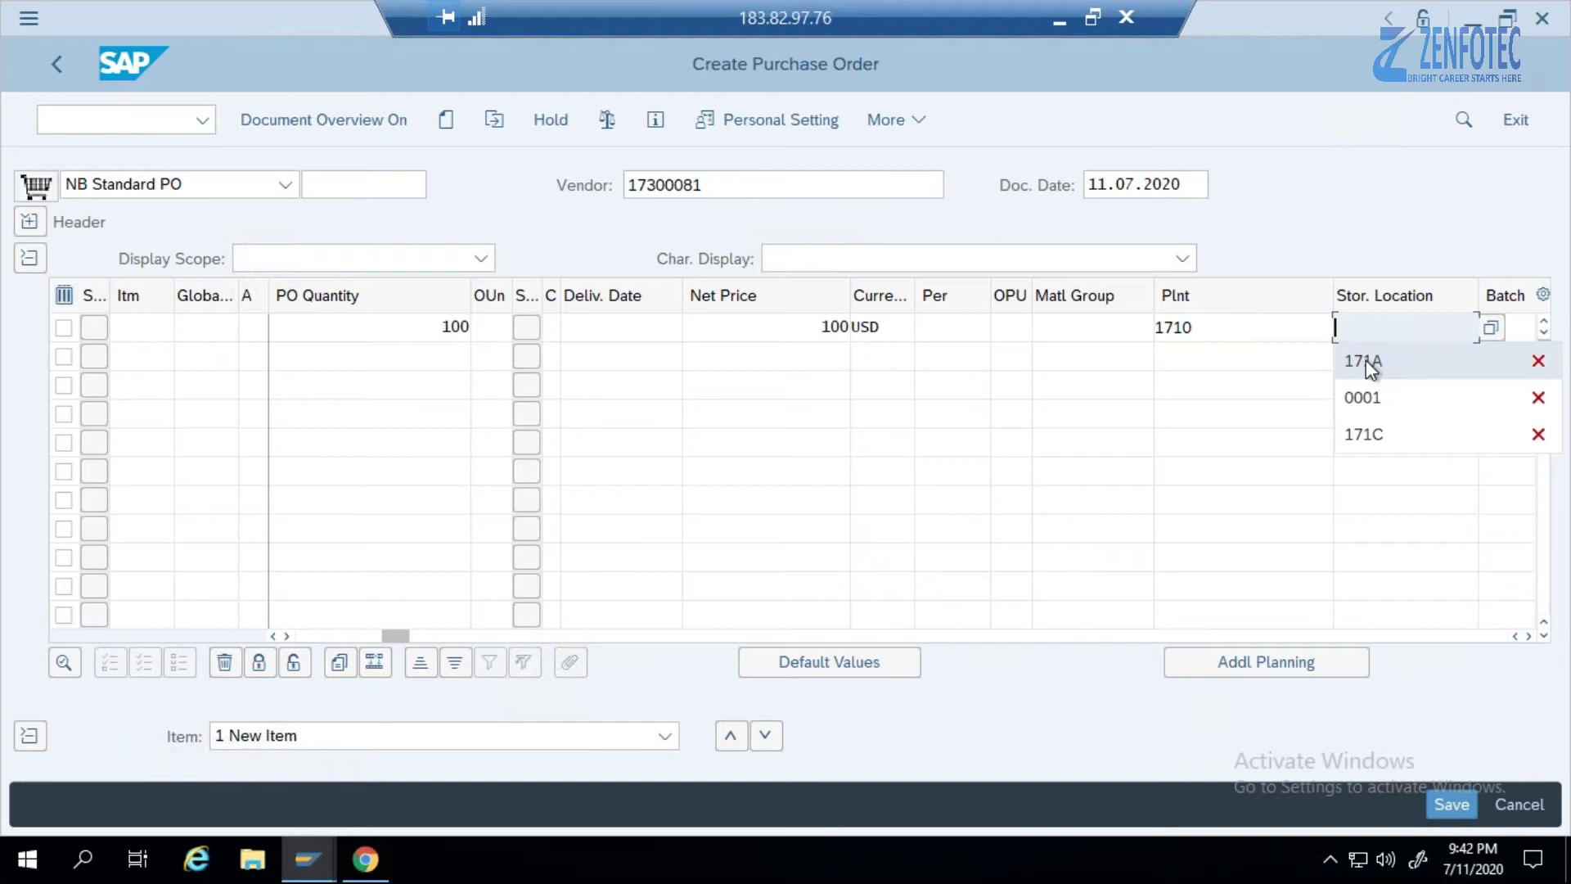
{"action": "left_click", "coordinate": [1364, 360]}
{"action": "key", "text": "Return"}
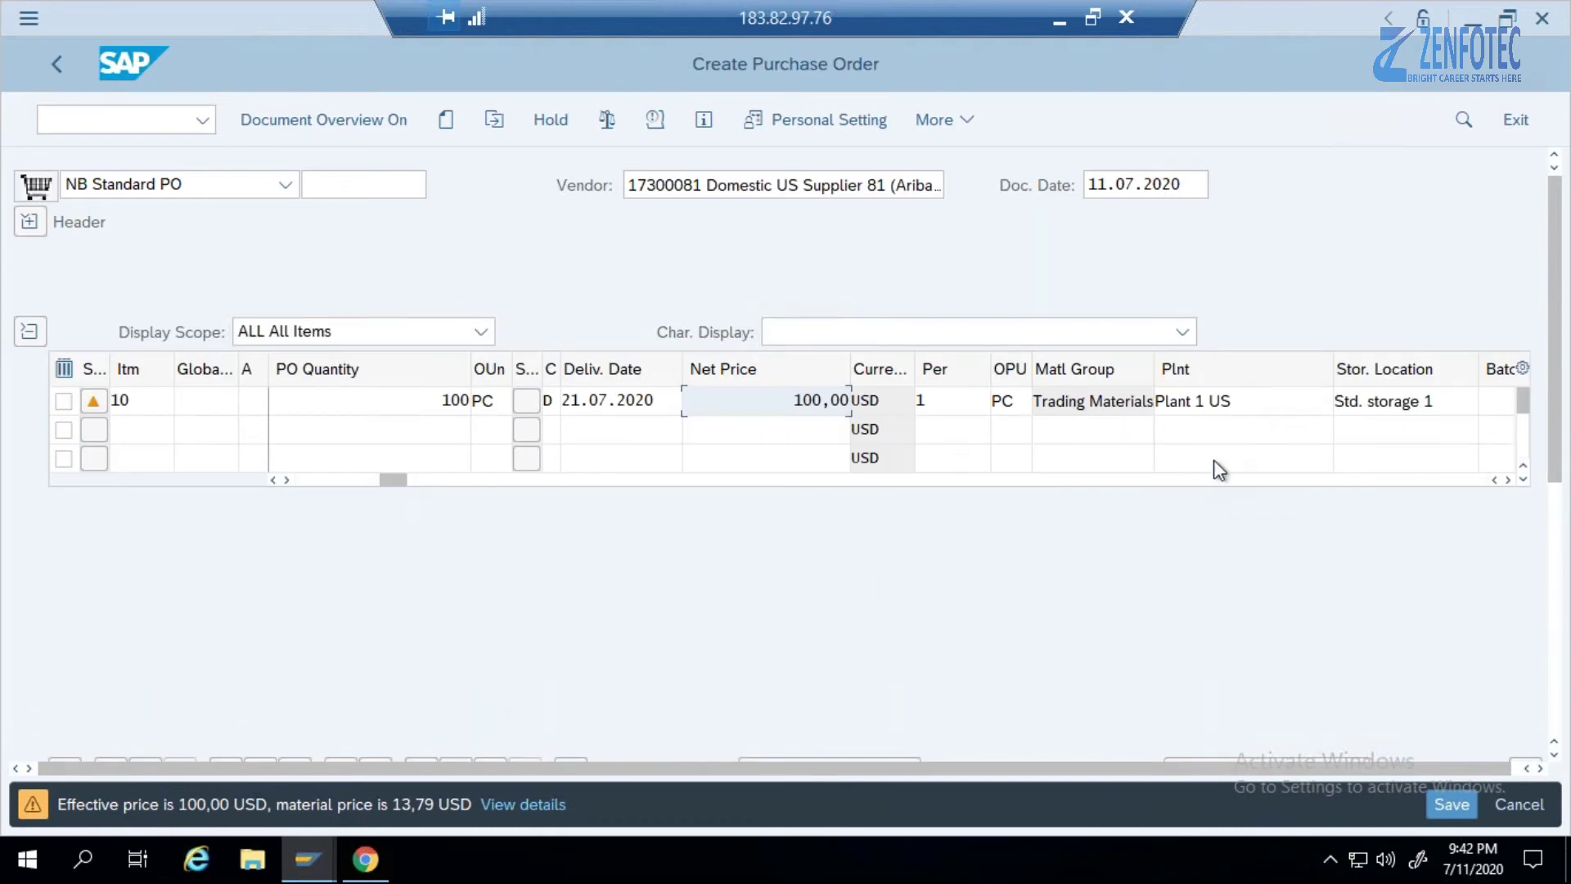
Copy the item's delivery date 21.07.2020 into cell D3 of Sheet3 in Excel and enter quantity 100 in C3.
{"action": "left_click_drag", "start_coordinate": [656, 401], "coordinate": [567, 400]}
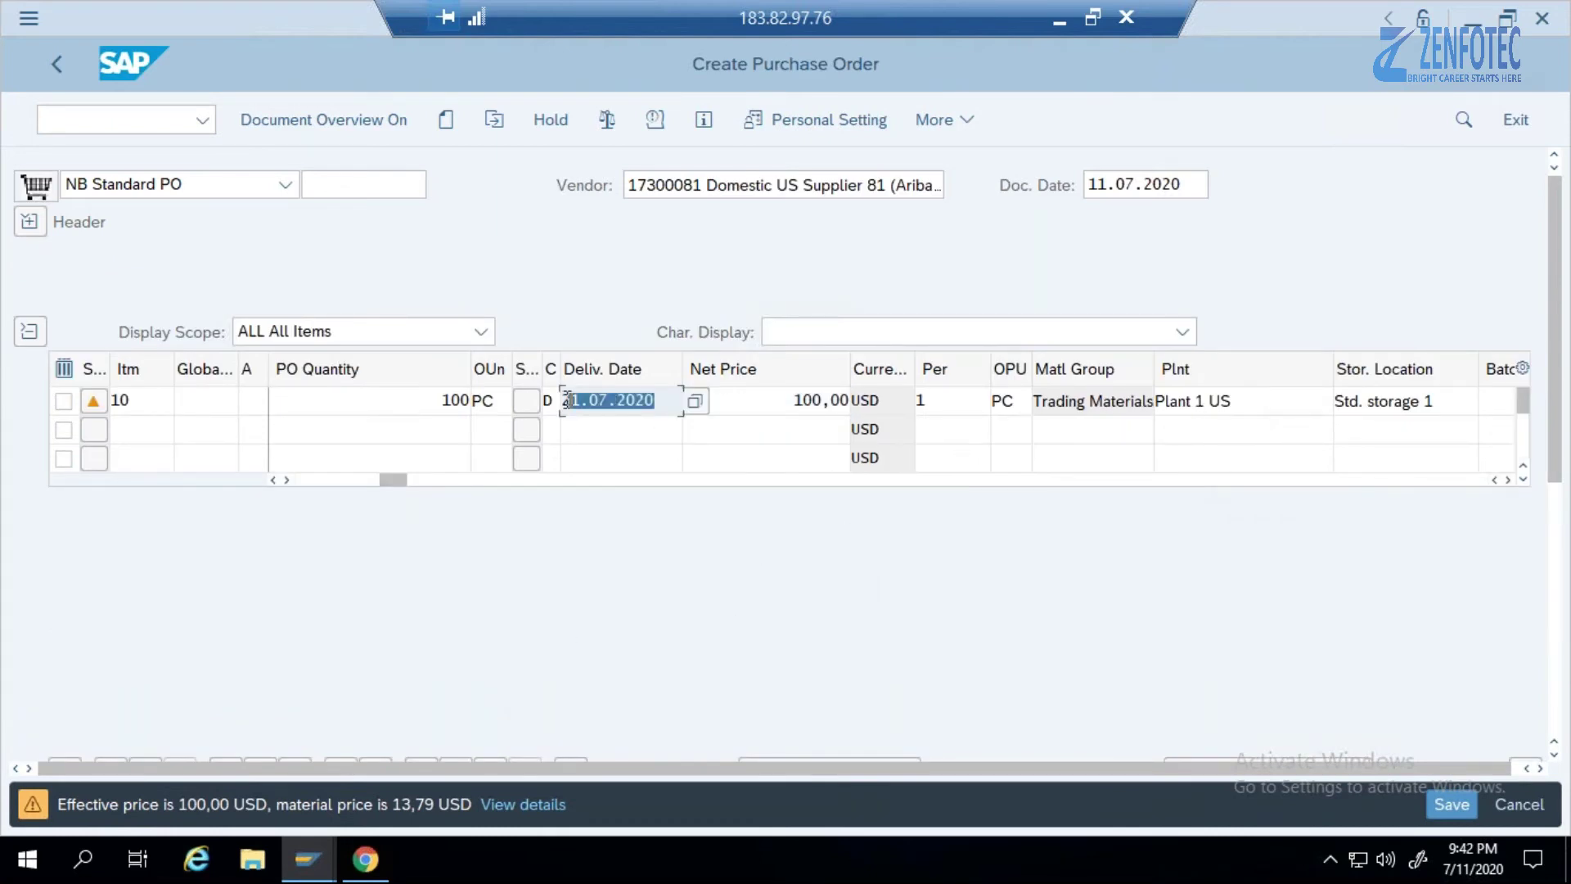
{"action": "key", "text": "Home"}
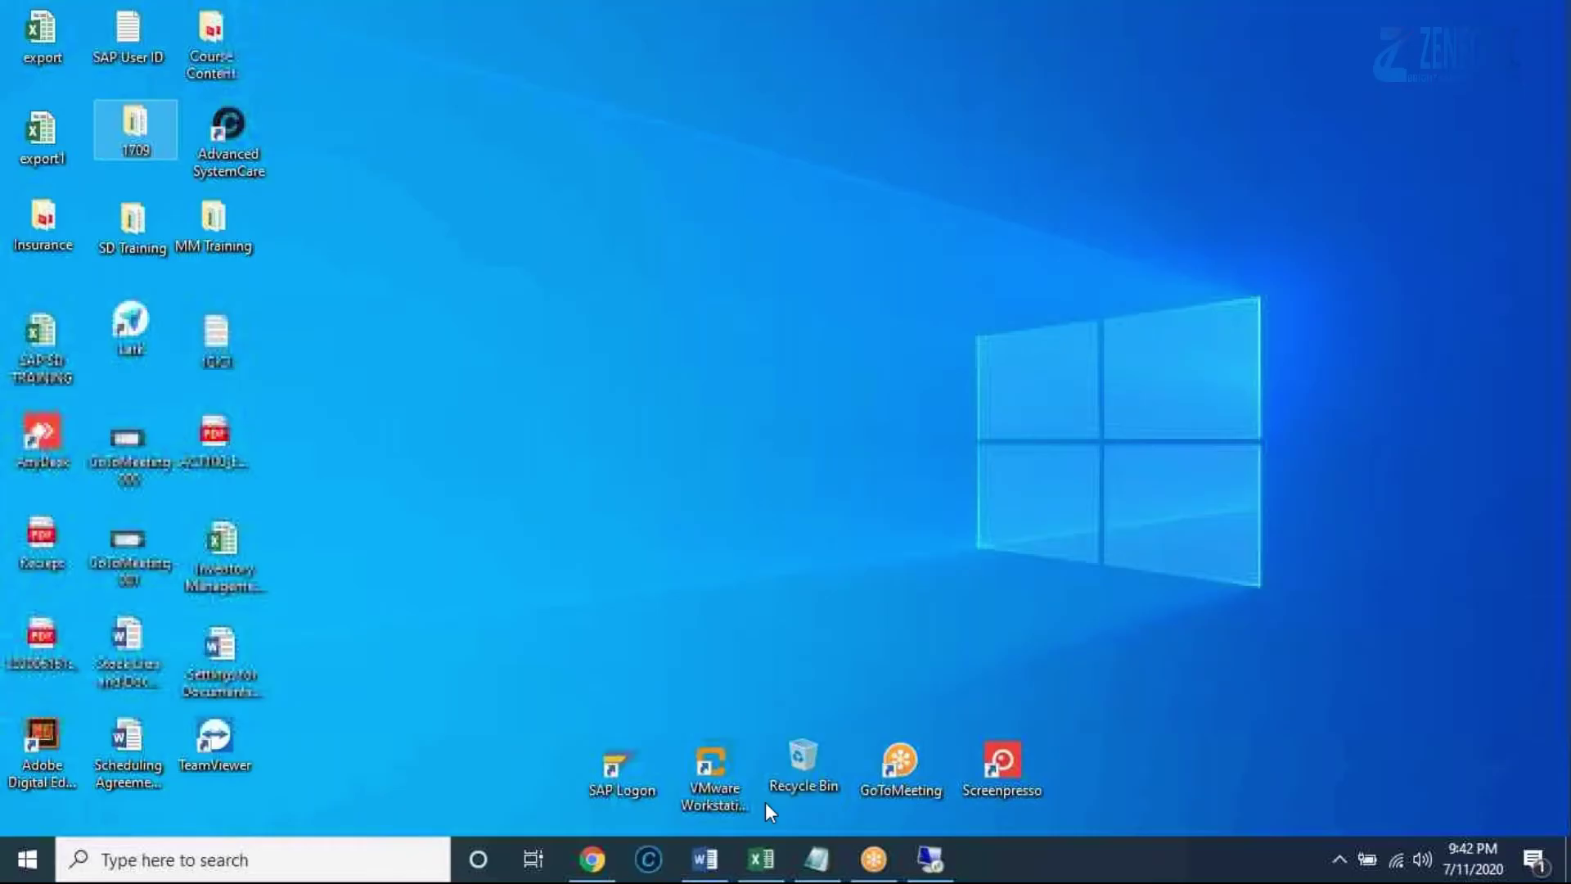
{"action": "left_click", "coordinate": [761, 859]}
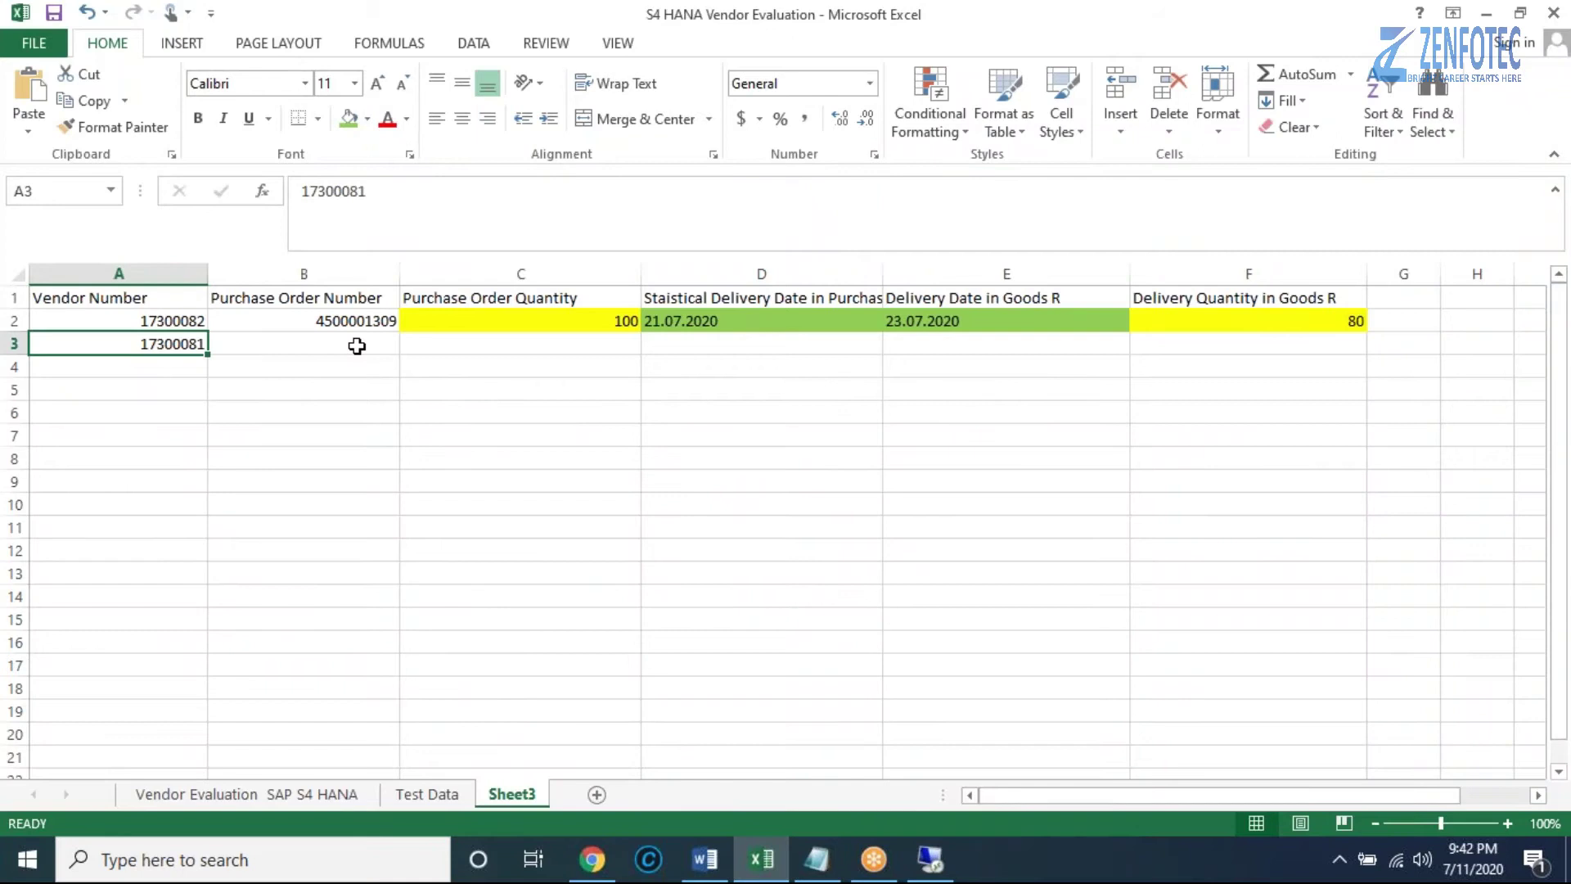
{"action": "left_click", "coordinate": [704, 349]}
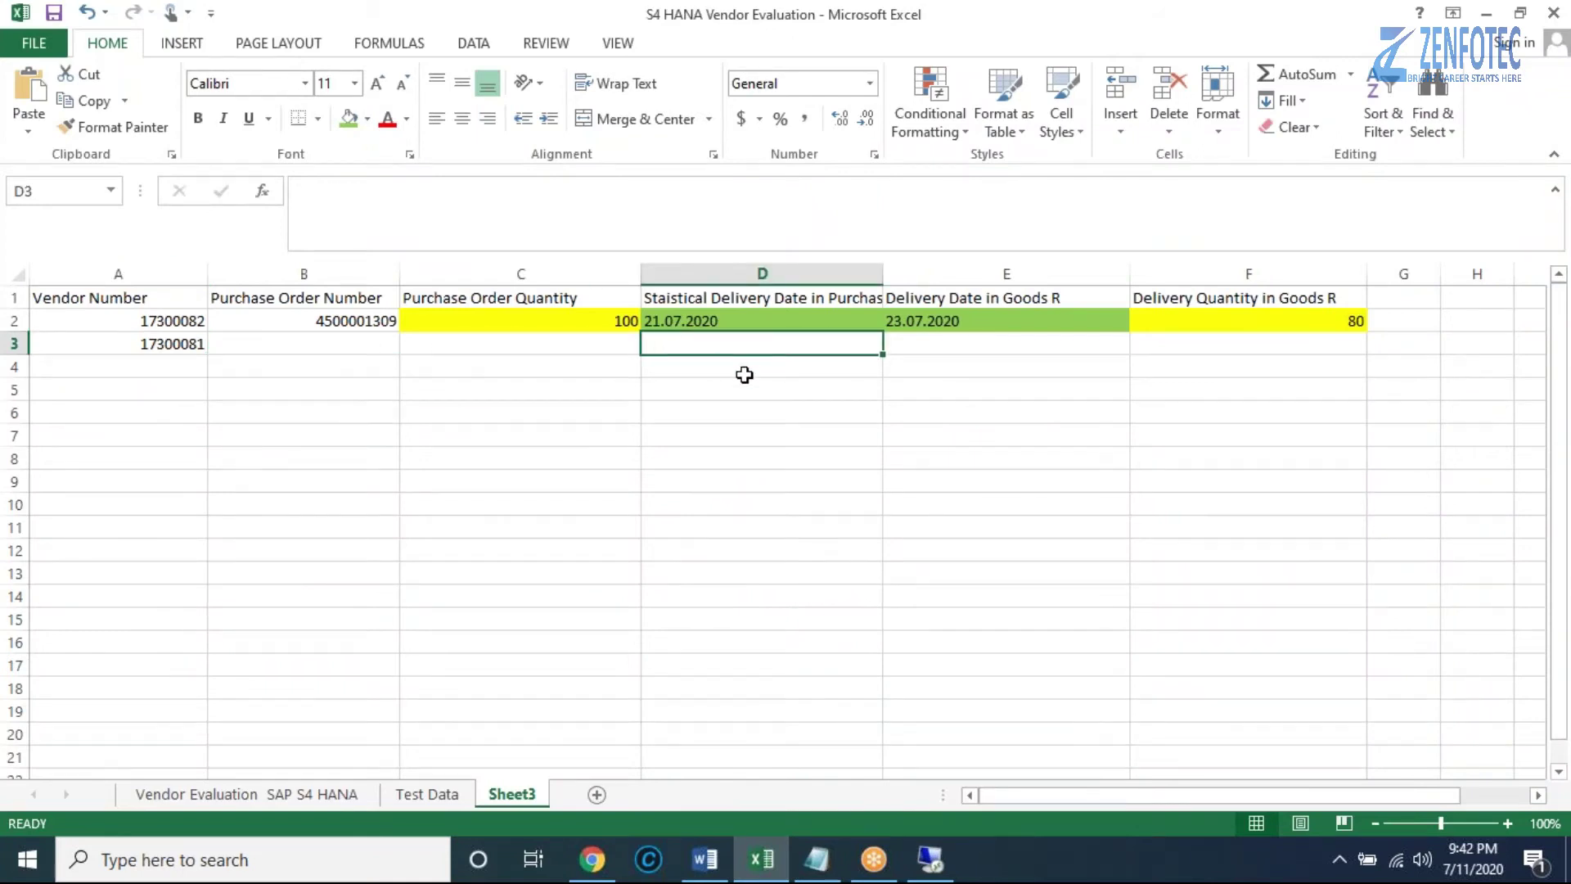
{"action": "type", "text": "21.07.2020"}
{"action": "left_click", "coordinate": [528, 344]}
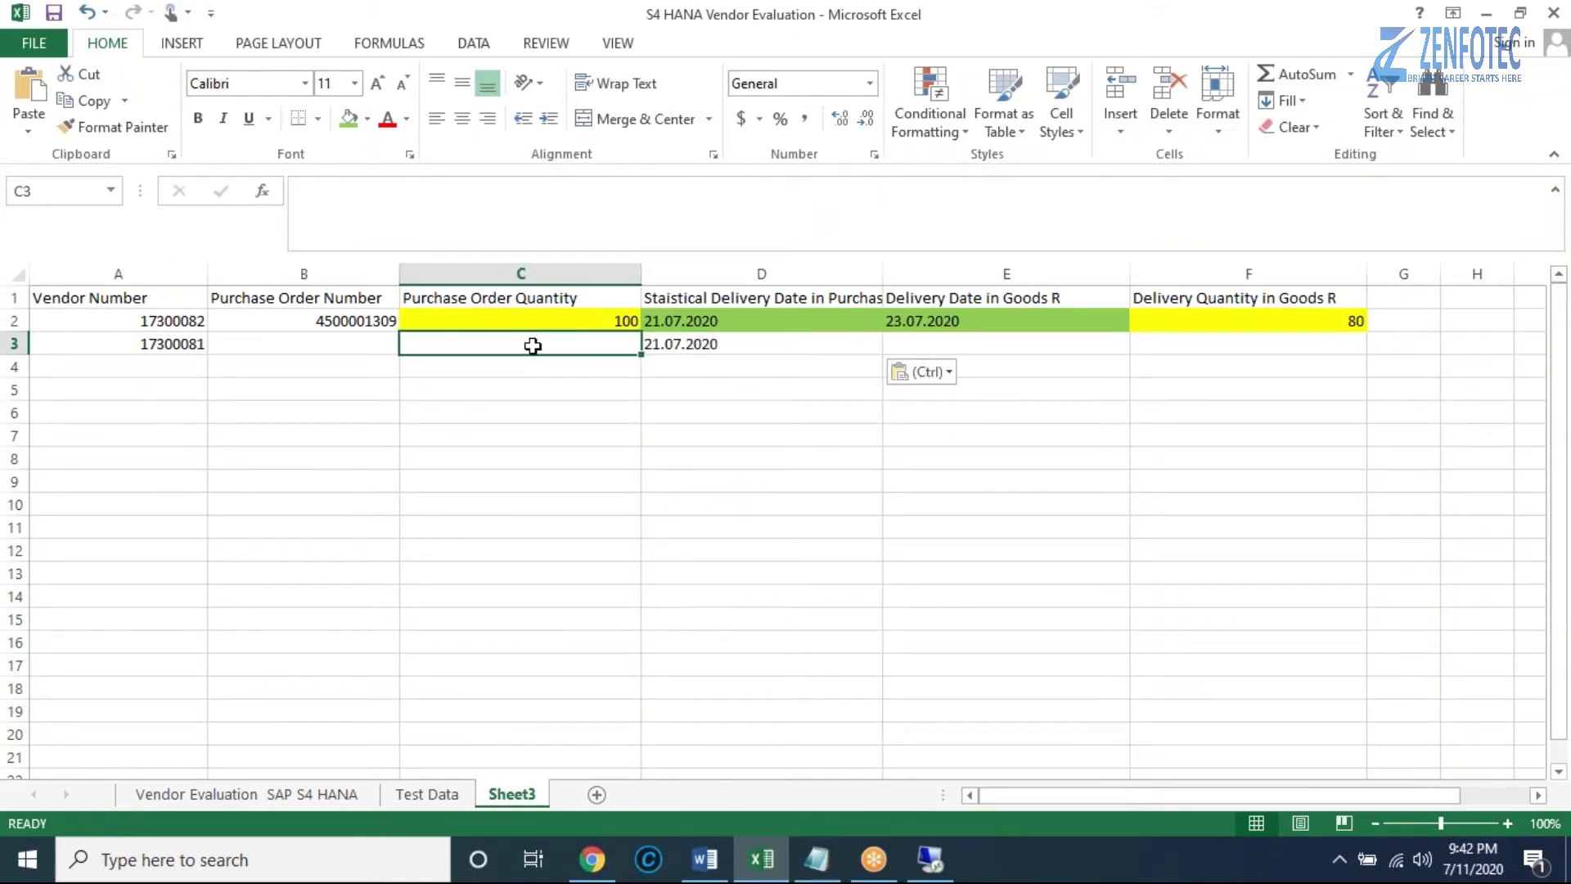
{"action": "type", "text": "100"}
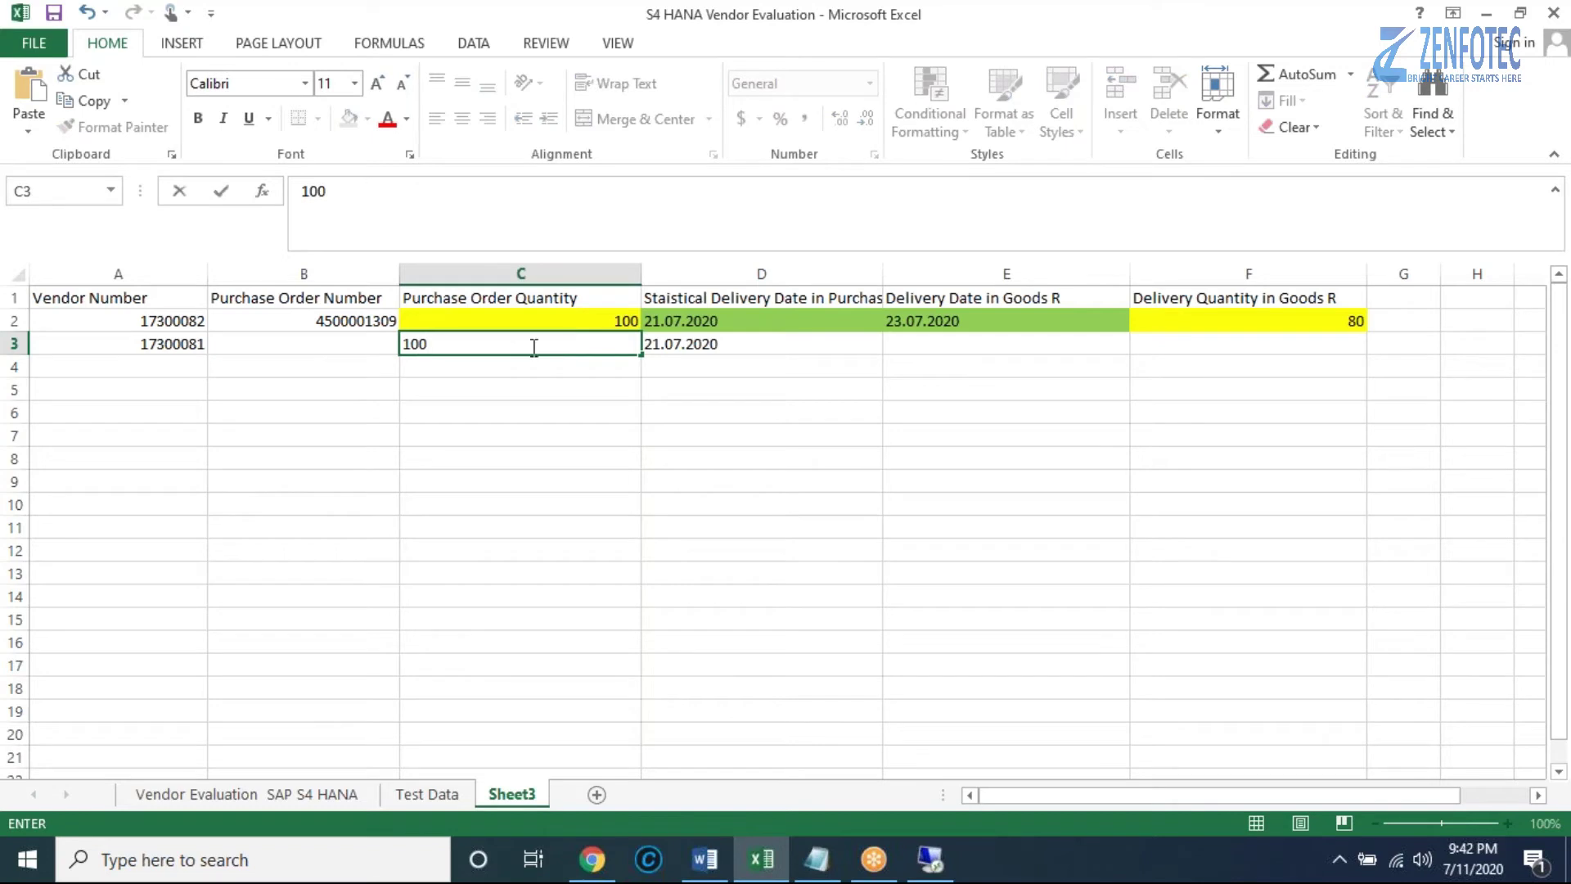
Switch back to SAP and save the purchase order for Domestic US Supplier 81.
{"action": "left_click", "coordinate": [368, 342]}
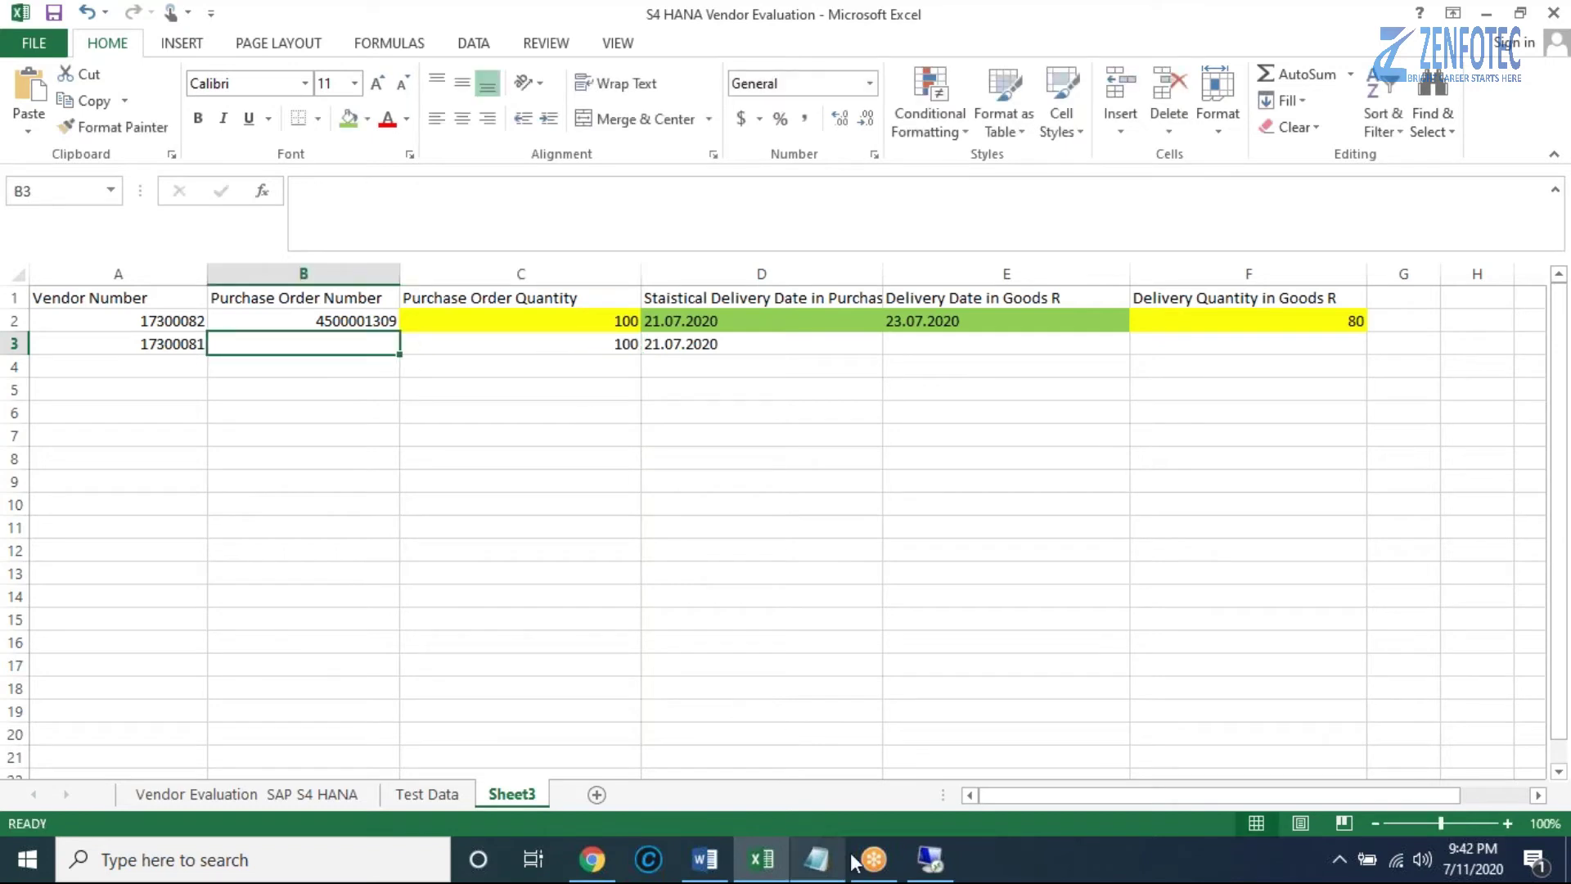
{"action": "left_click", "coordinate": [609, 345]}
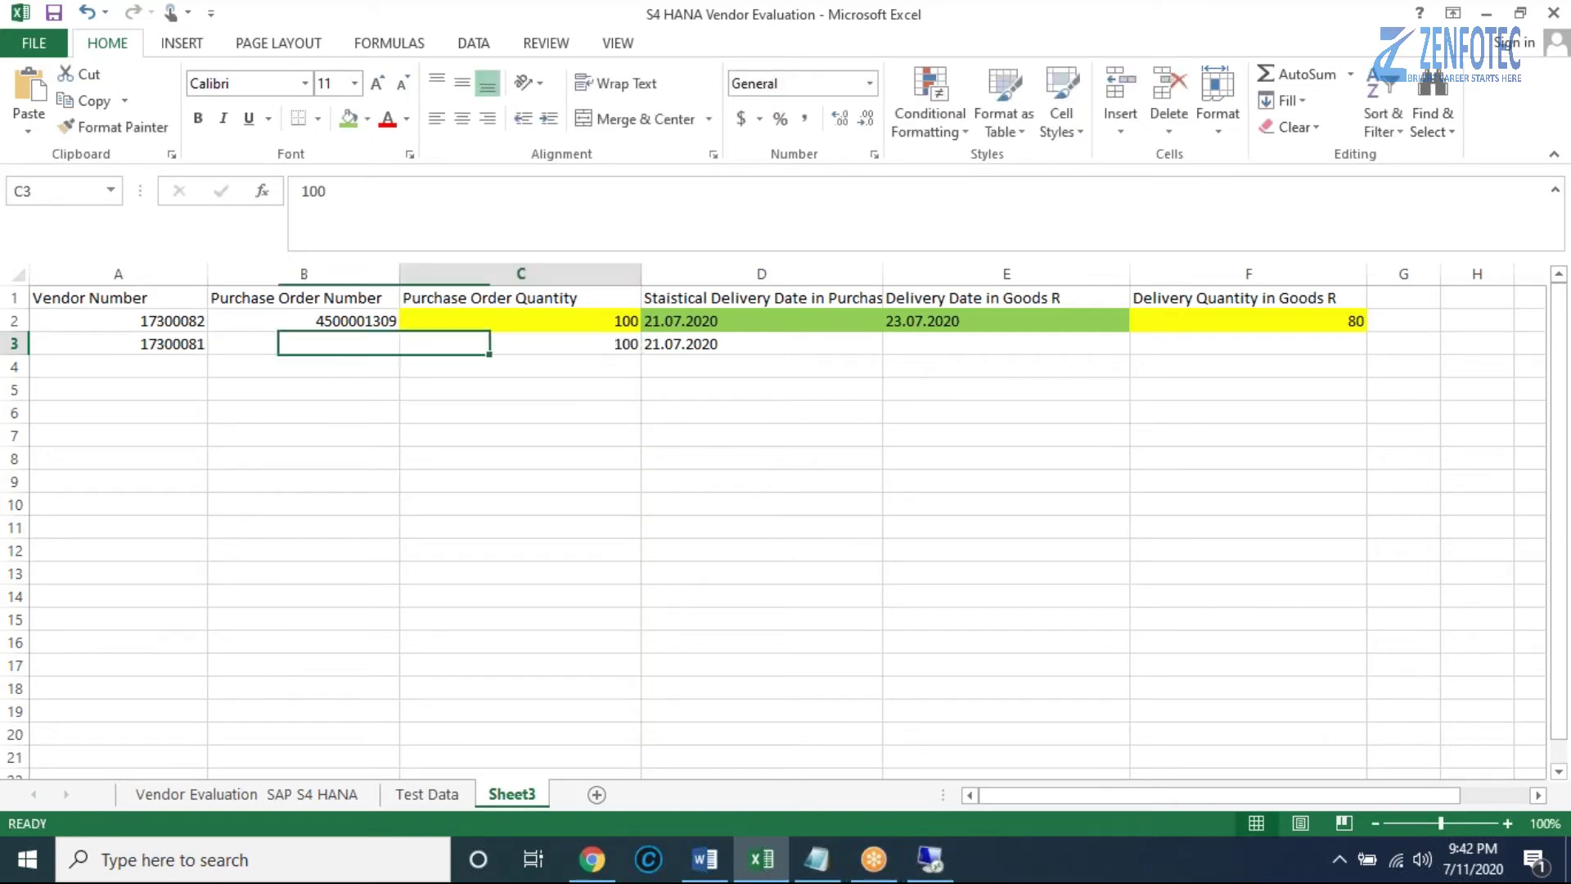
{"action": "left_click", "coordinate": [929, 859]}
{"action": "left_click", "coordinate": [760, 637]}
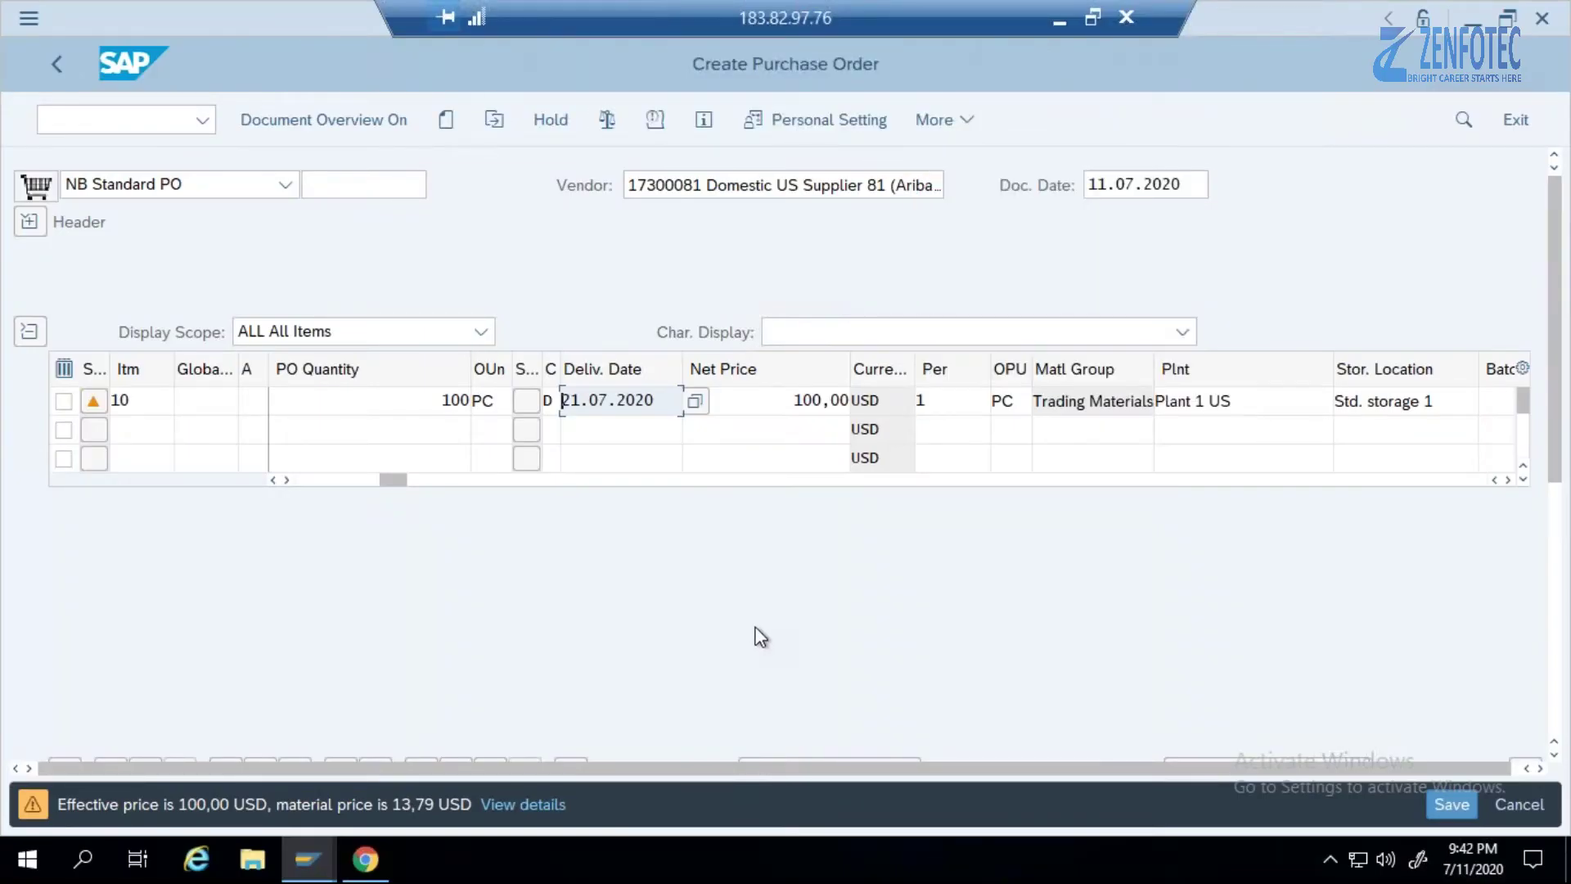
{"action": "left_click", "coordinate": [1451, 804]}
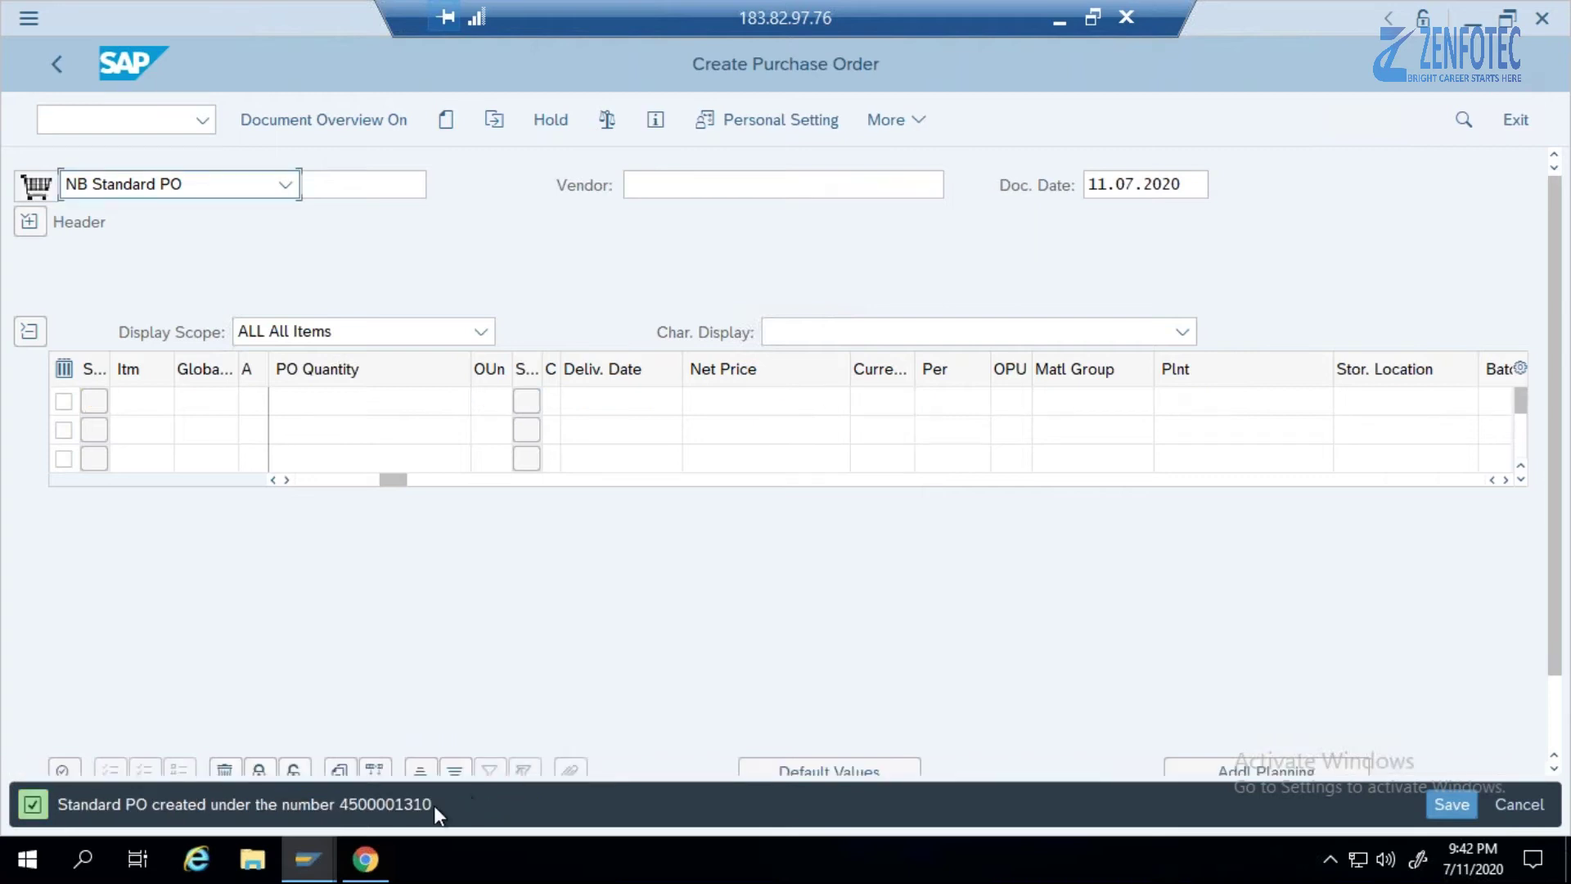
Copy the newly created purchase order number from SAP and paste it into cell B3 of Sheet3 in Excel.
{"action": "left_click", "coordinate": [342, 802]}
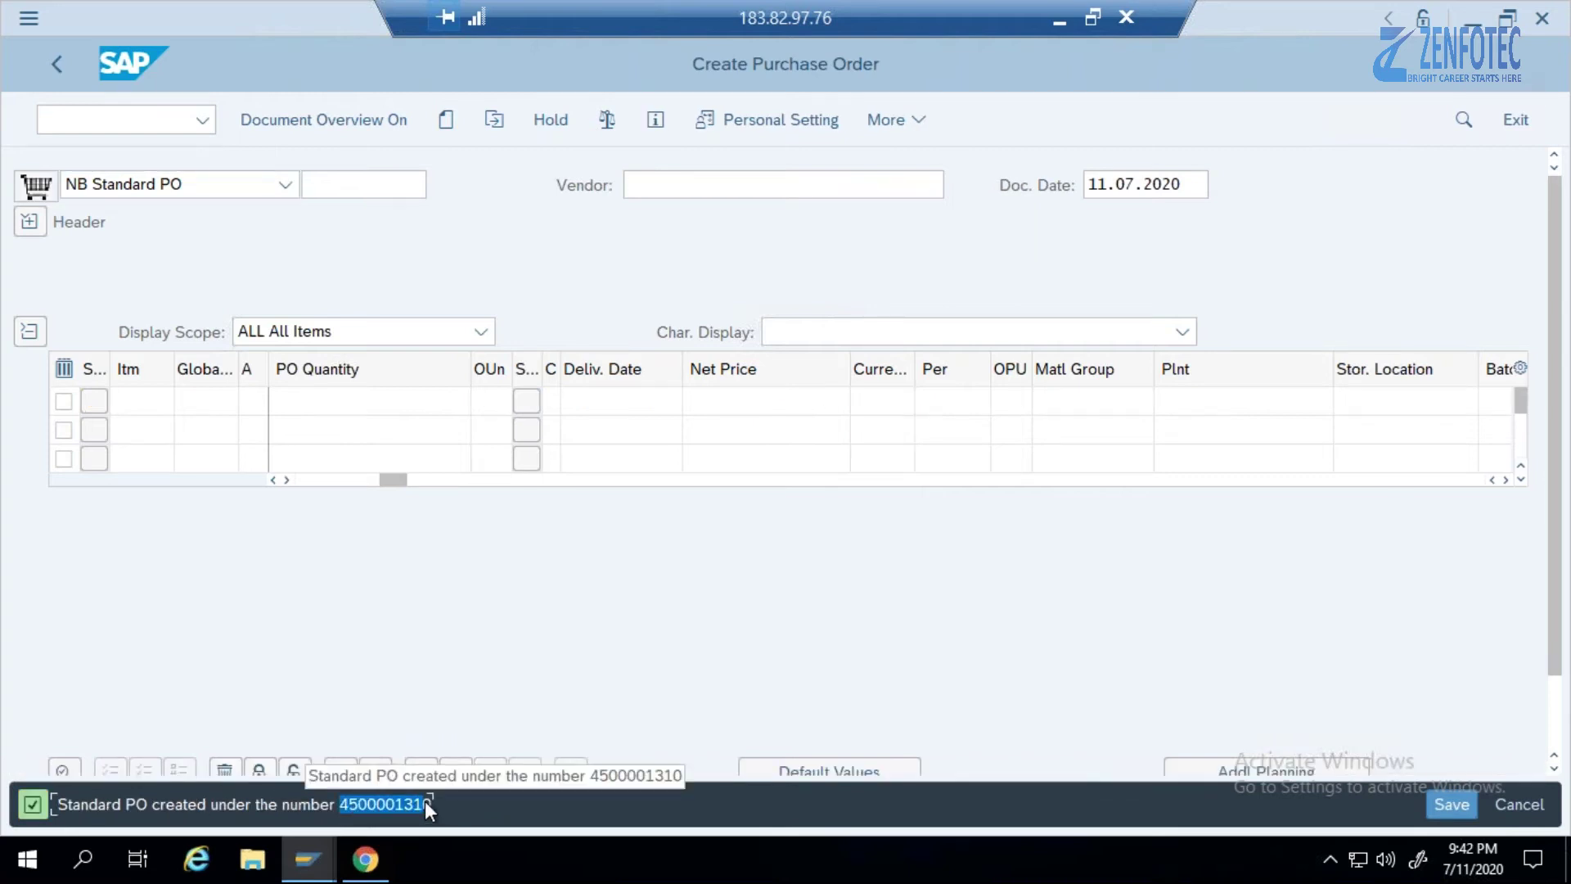
{"action": "left_click", "coordinate": [351, 804]}
{"action": "left_click_drag", "start_coordinate": [428, 804], "coordinate": [434, 803]}
{"action": "key", "text": "ctrl+c"}
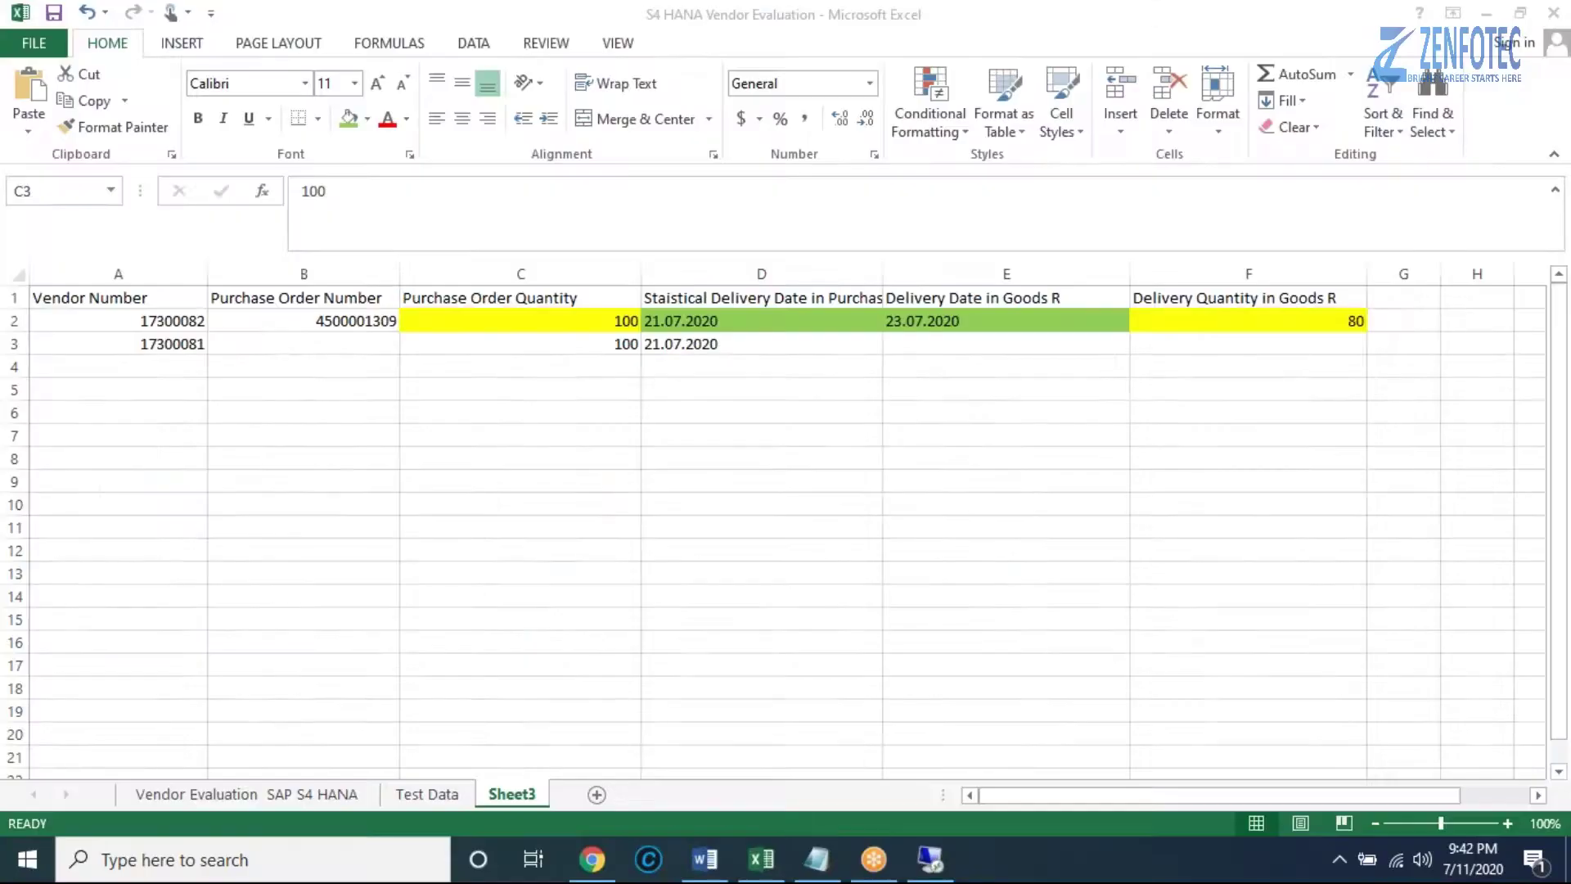
{"action": "left_click", "coordinate": [761, 859]}
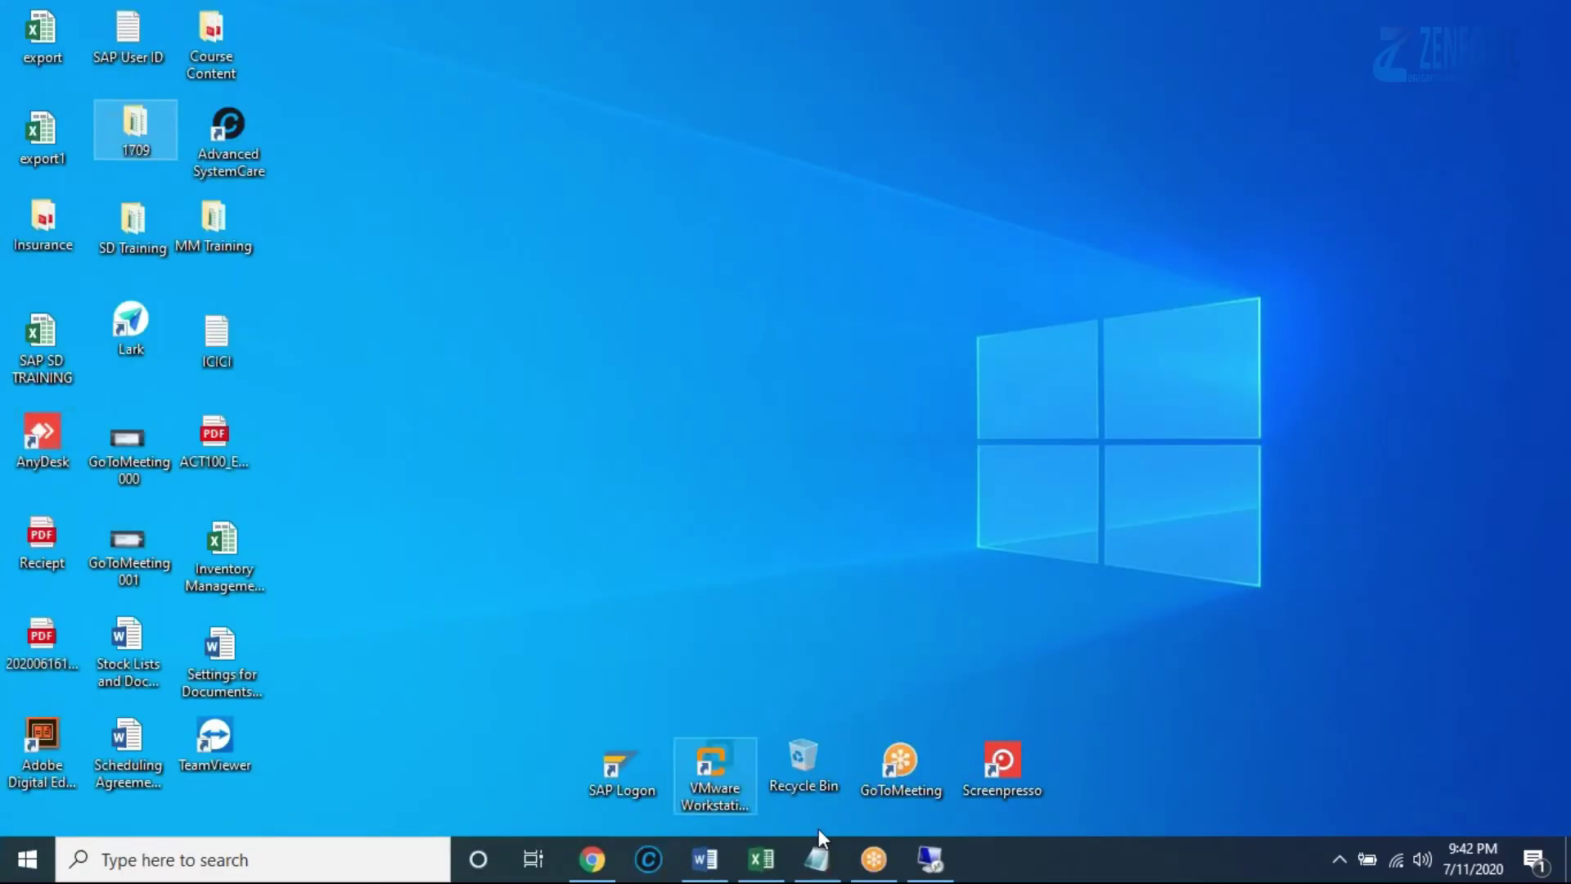
{"action": "left_click", "coordinate": [761, 859]}
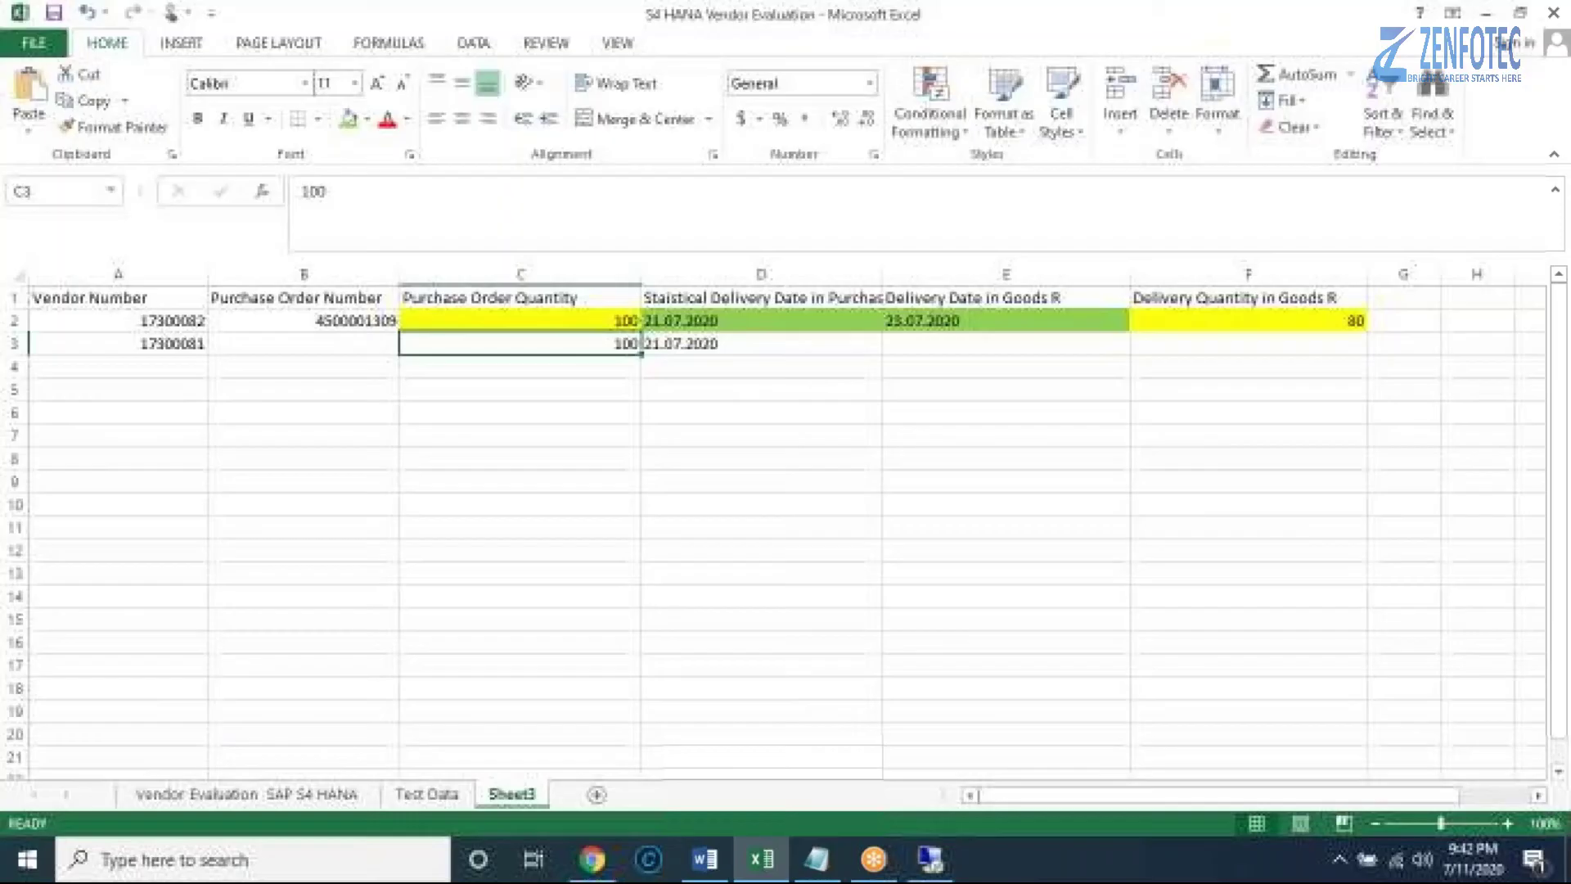
{"action": "key", "text": "ctrl+v"}
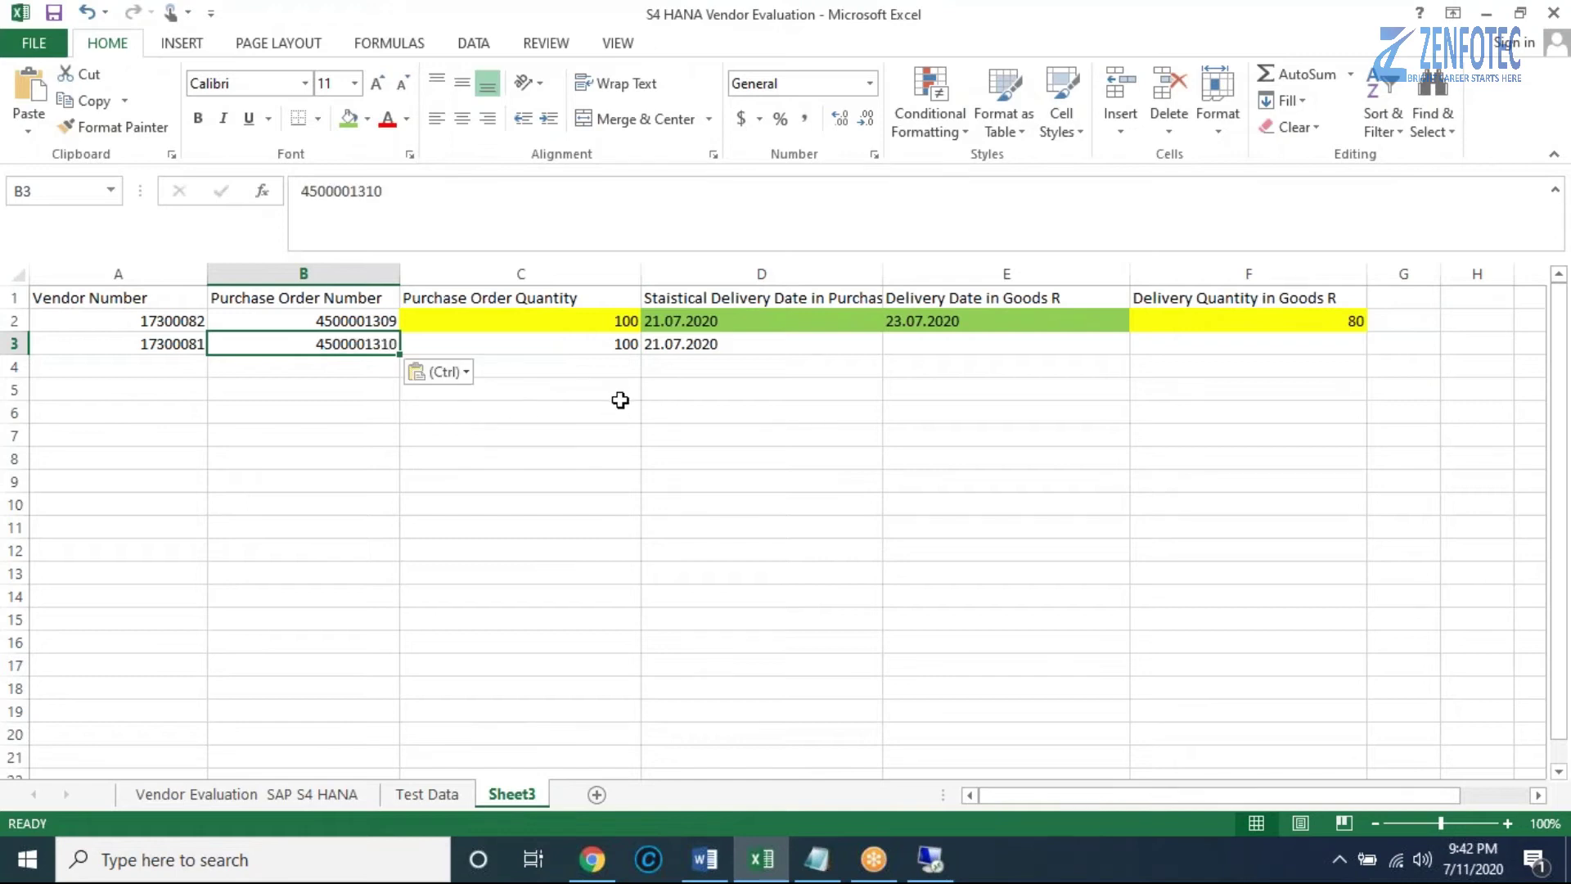
{"action": "left_click", "coordinate": [616, 342]}
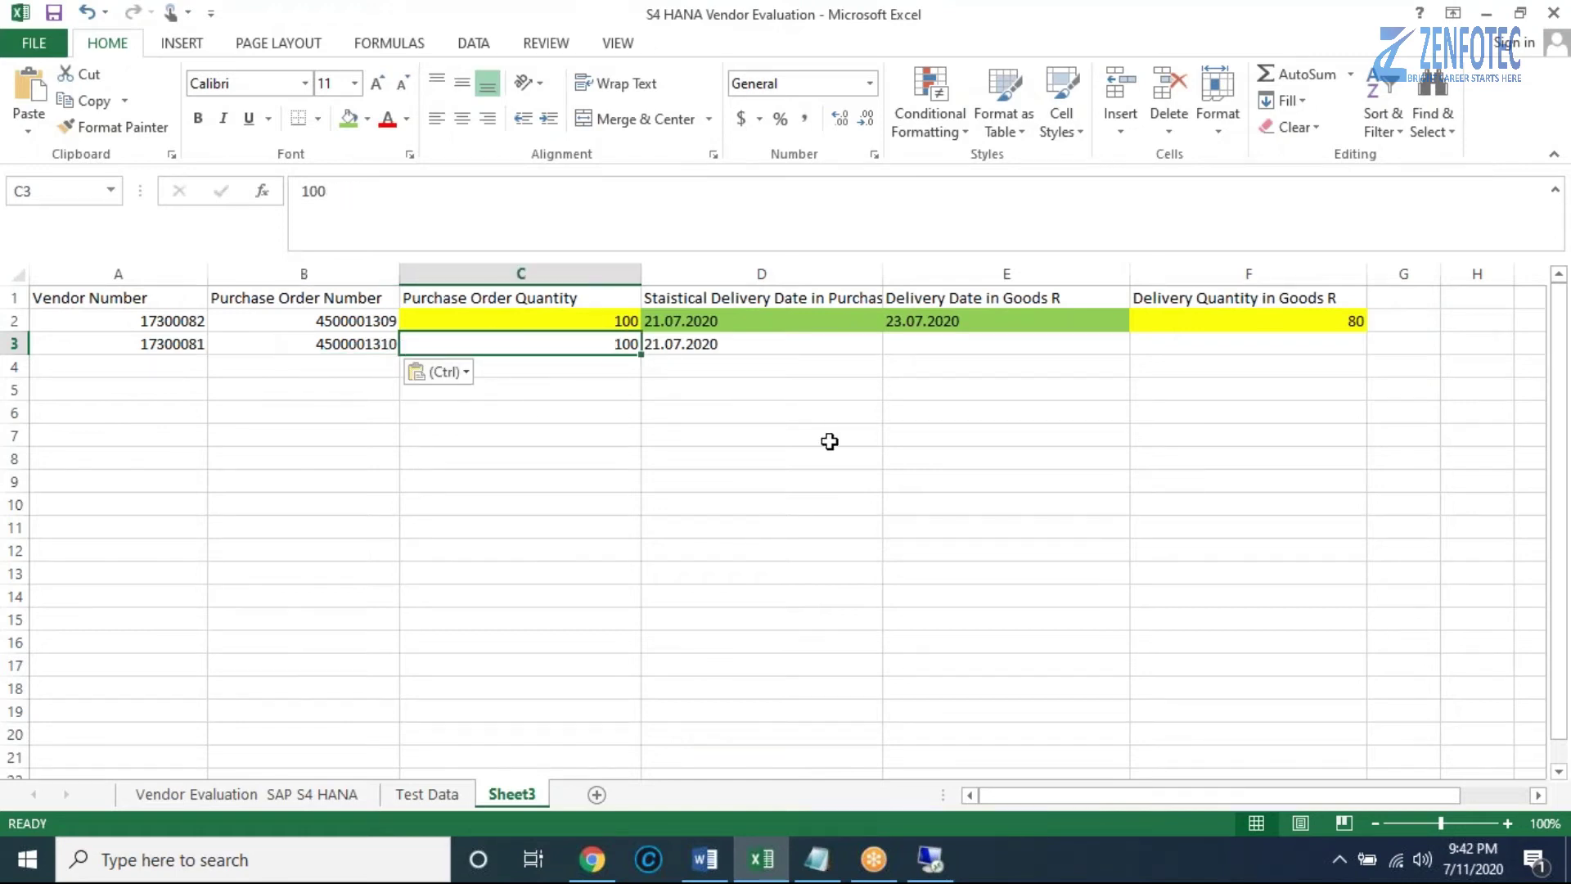
{"action": "left_click", "coordinate": [749, 337]}
{"action": "left_click", "coordinate": [888, 342]}
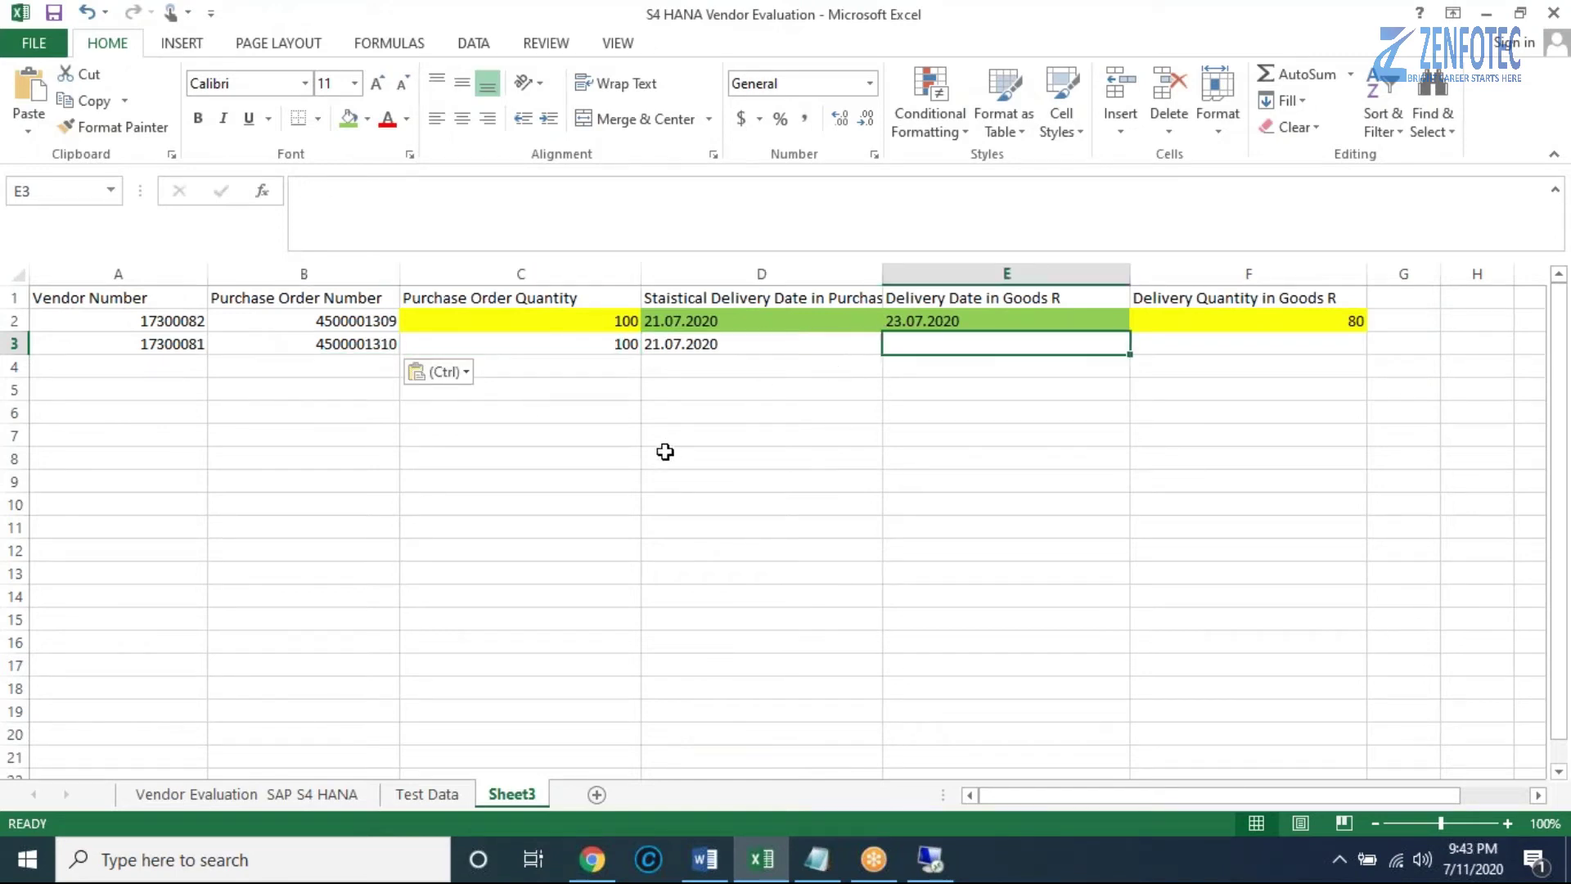
{"action": "left_click", "coordinate": [547, 348]}
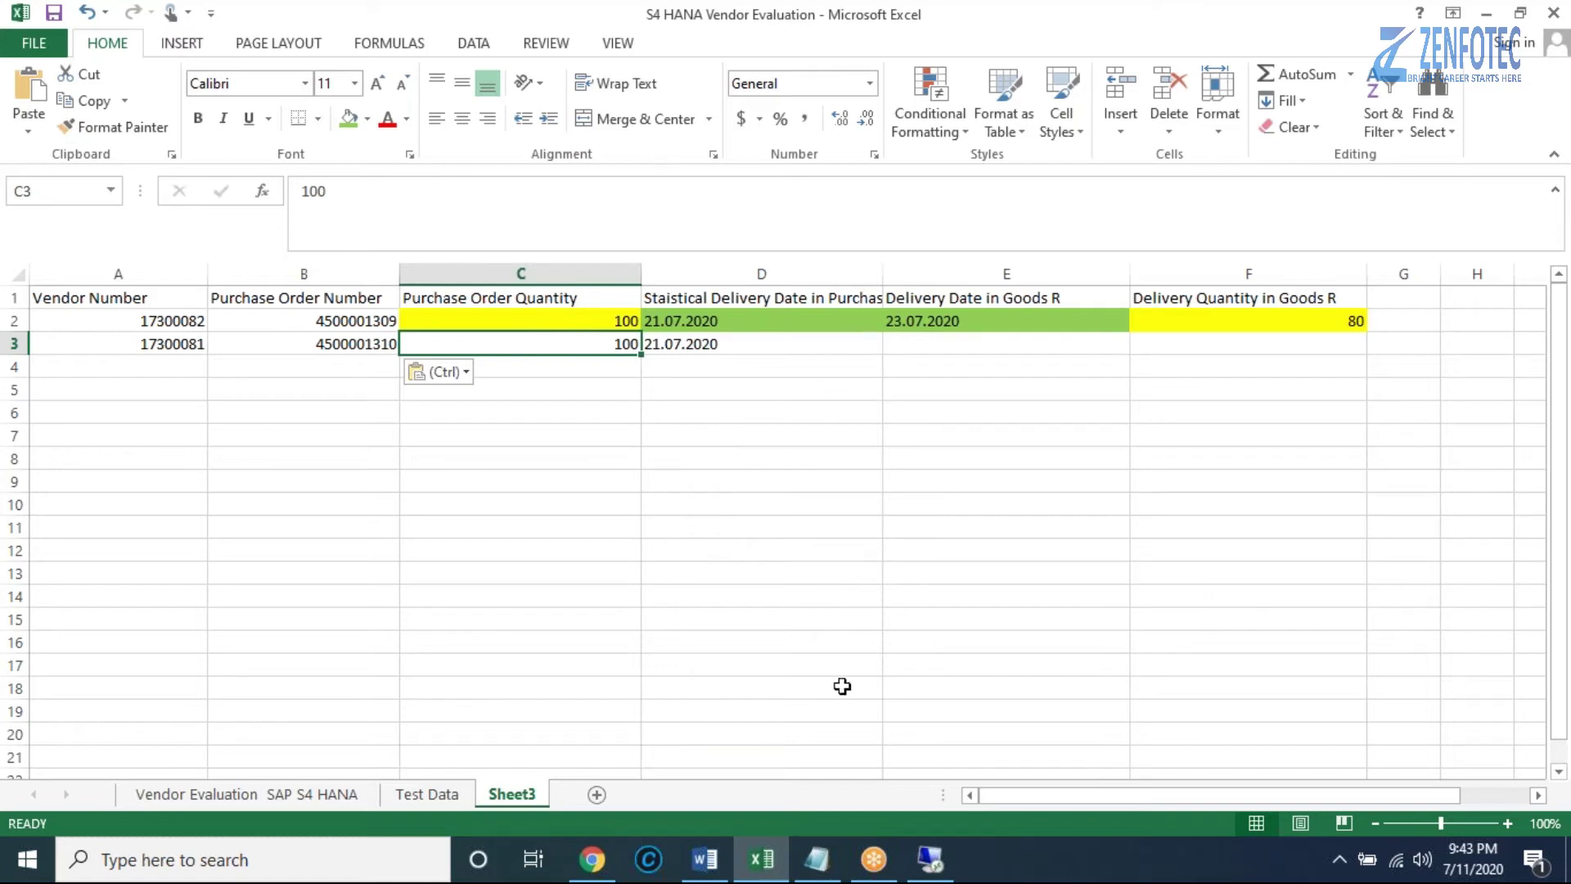
Switch to SAP and start the goods receipt transaction with /nmigo.
{"action": "left_click", "coordinate": [930, 859]}
{"action": "left_click", "coordinate": [141, 120]}
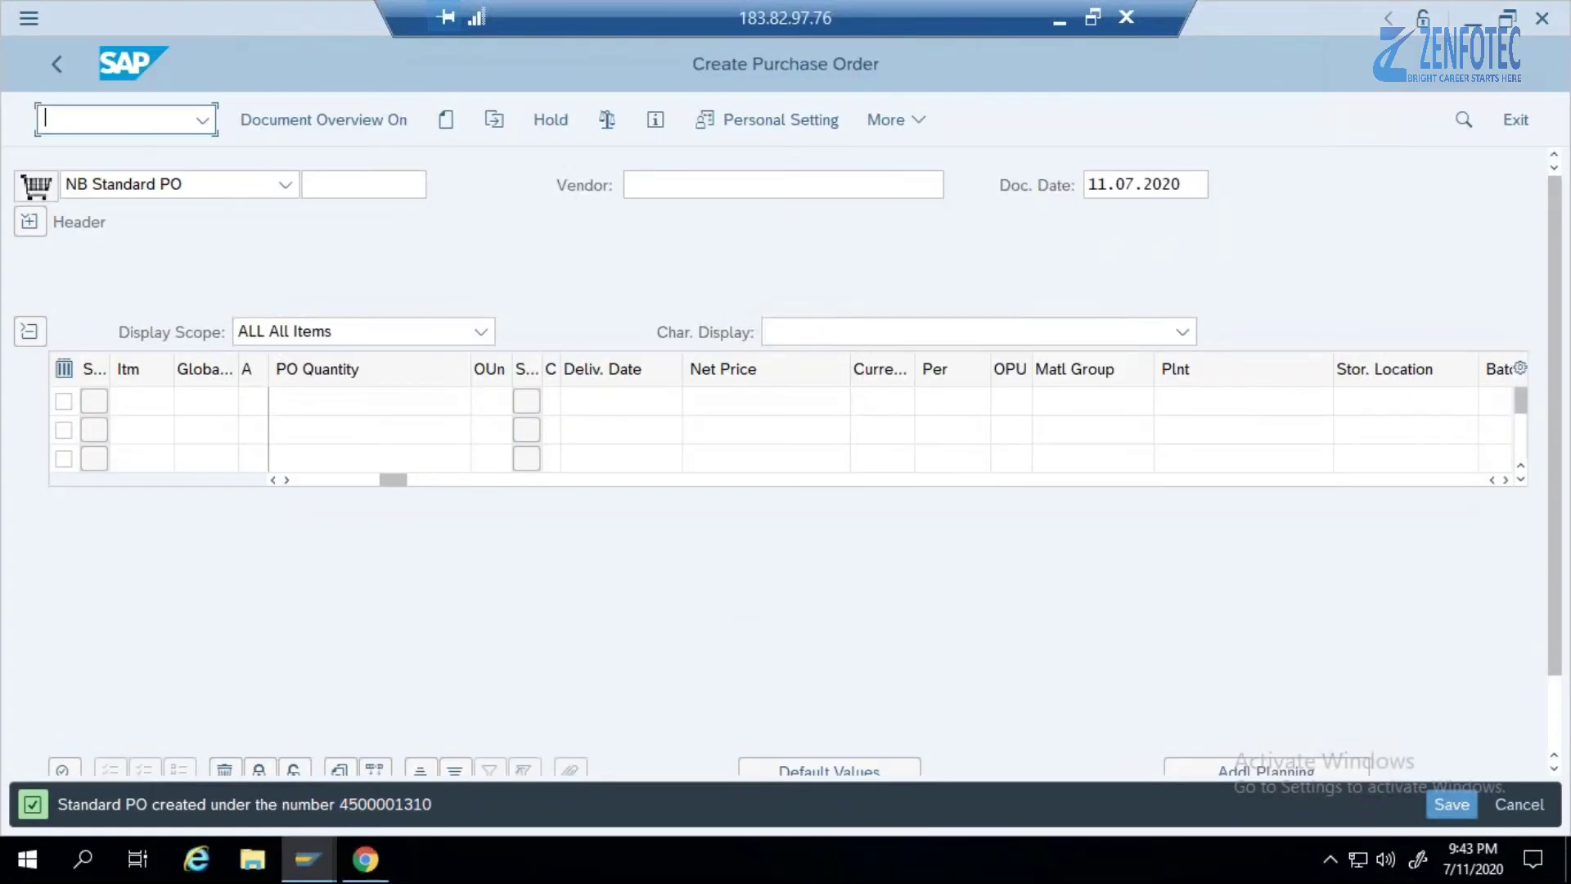
{"action": "type", "text": "/nmigo"}
{"action": "key", "text": "Return"}
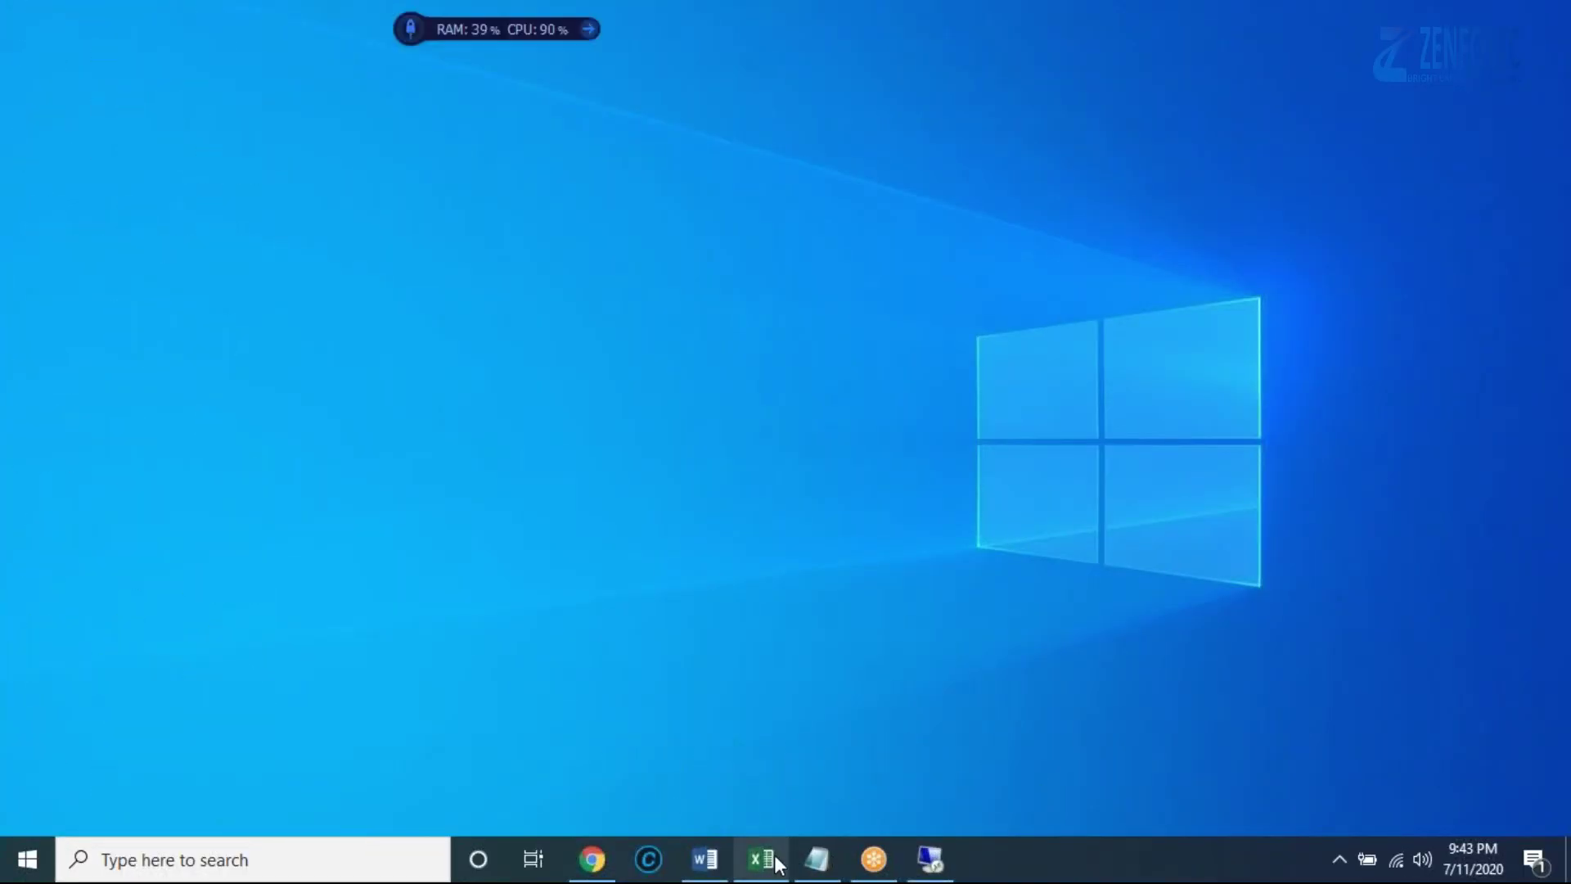
Copy the purchase order number from cell B3 in Excel and load that order into the SAP goods receipt.
{"action": "left_click", "coordinate": [764, 859]}
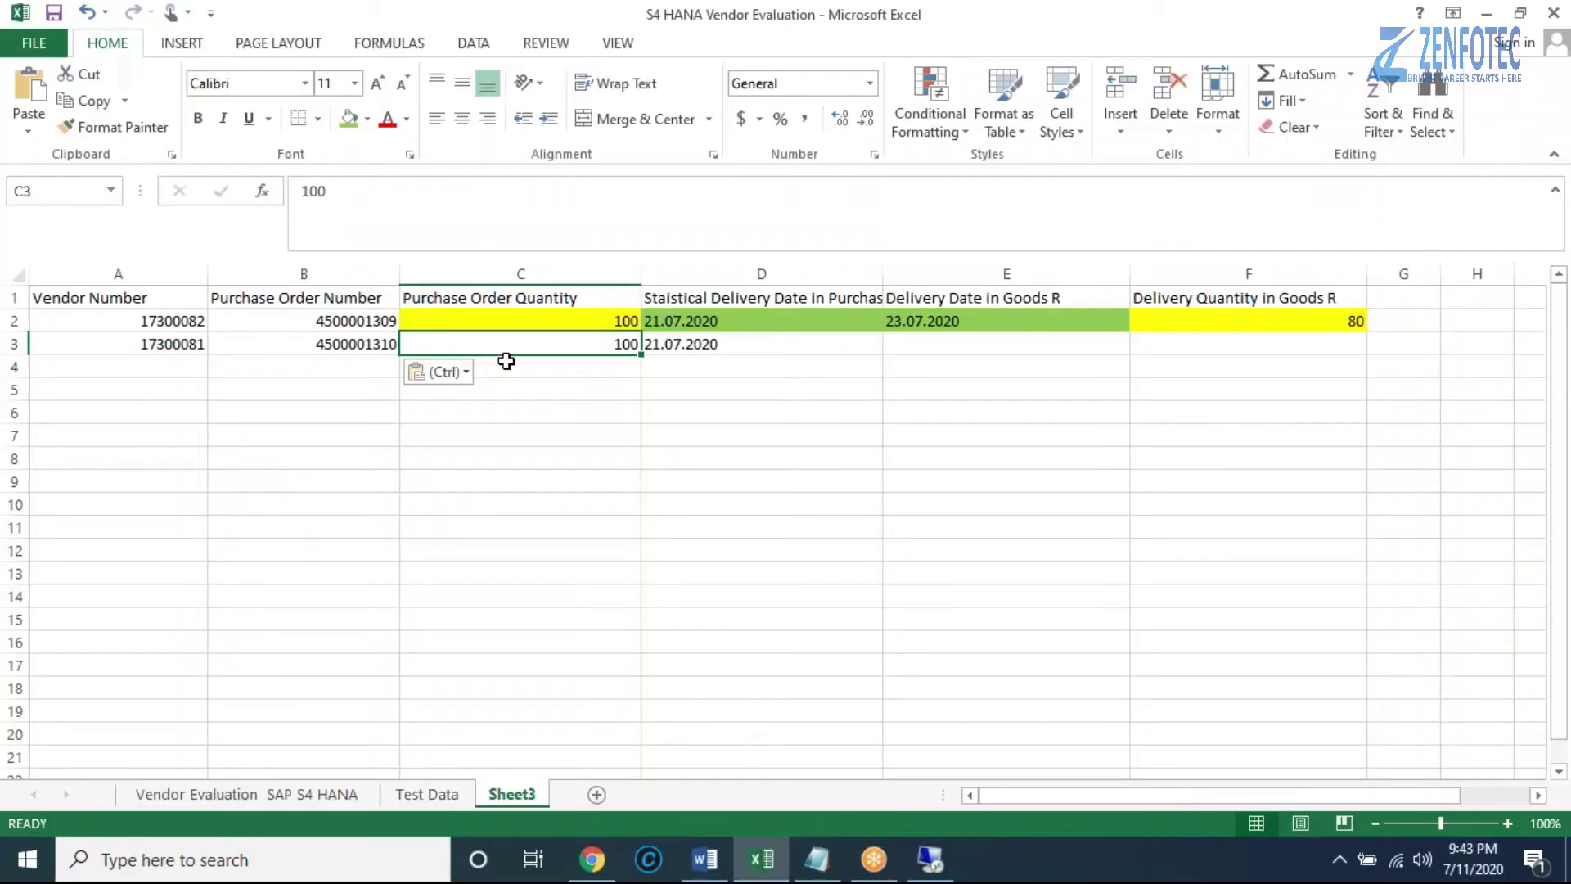
{"action": "left_click", "coordinate": [369, 342]}
{"action": "key", "text": "ctrl+c"}
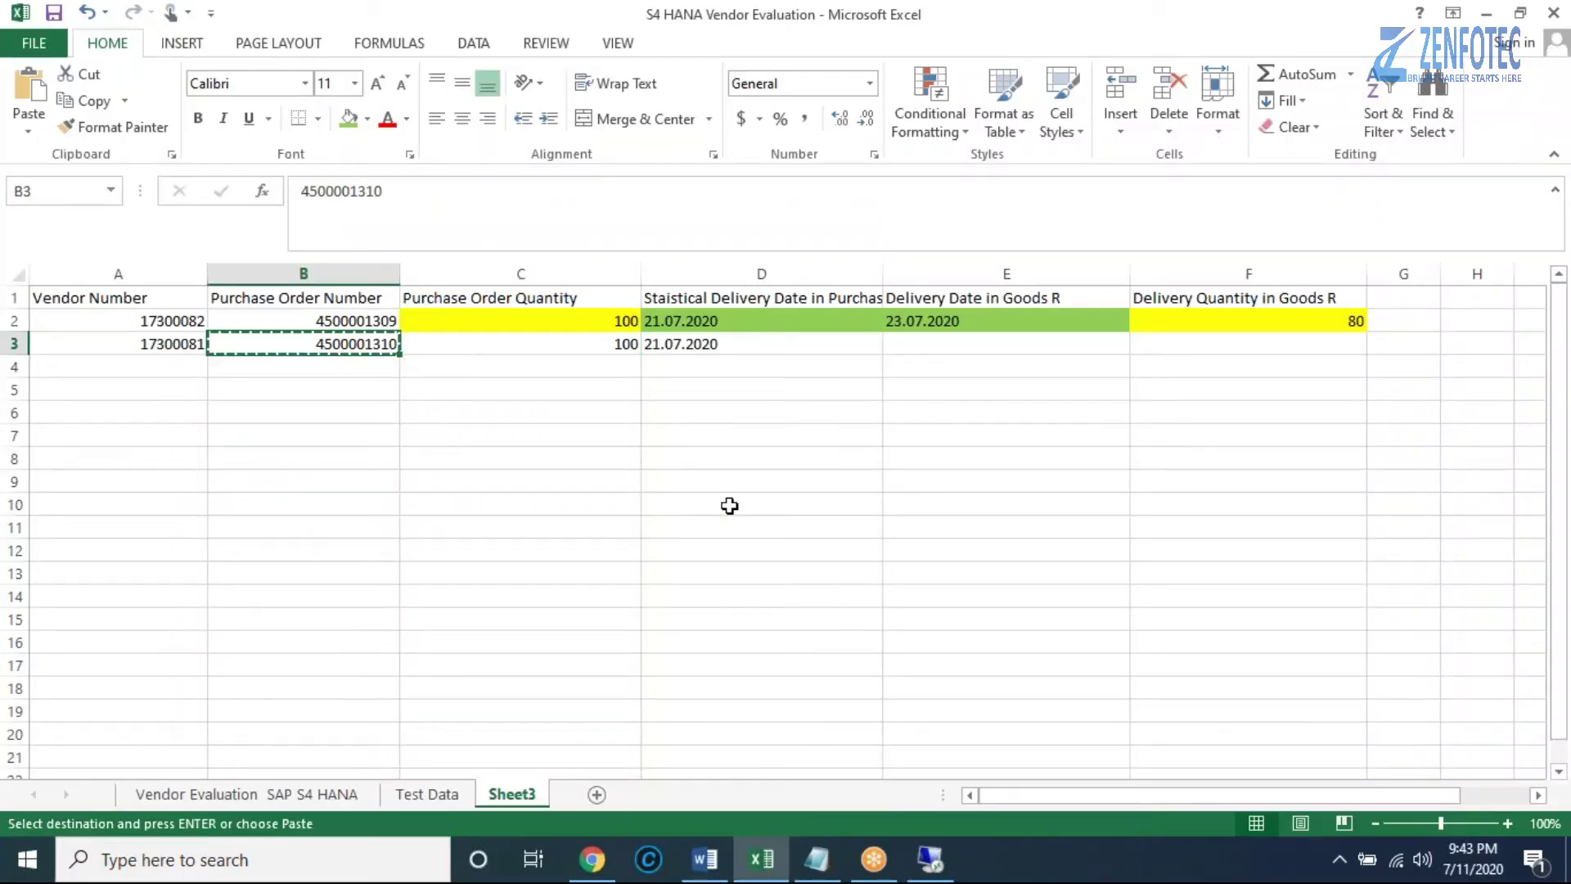
{"action": "left_click", "coordinate": [930, 859]}
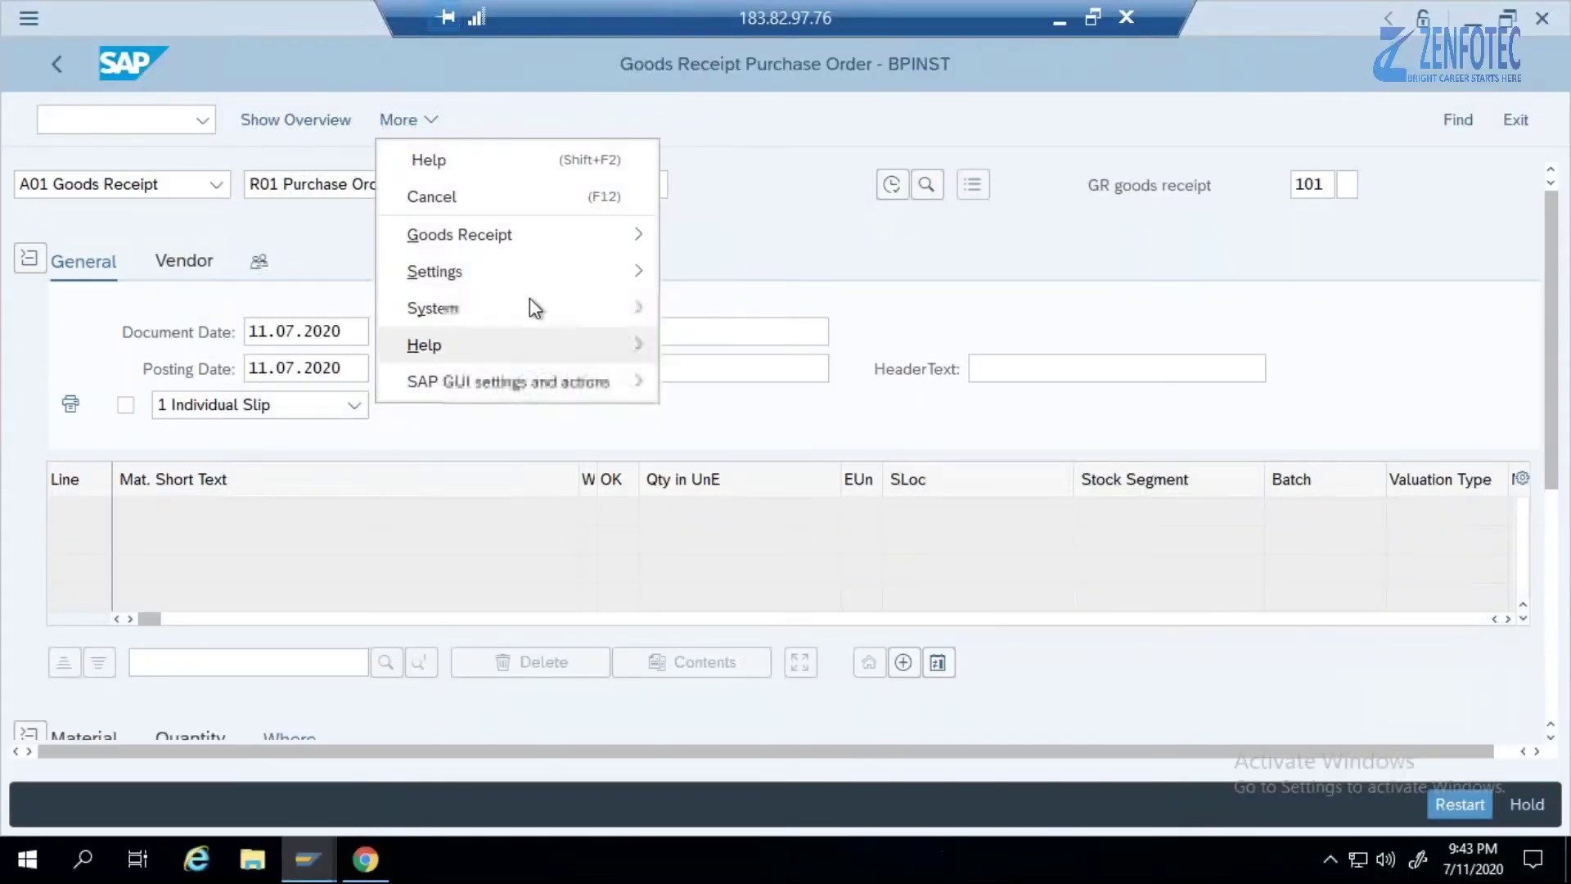
{"action": "left_click", "coordinate": [713, 224]}
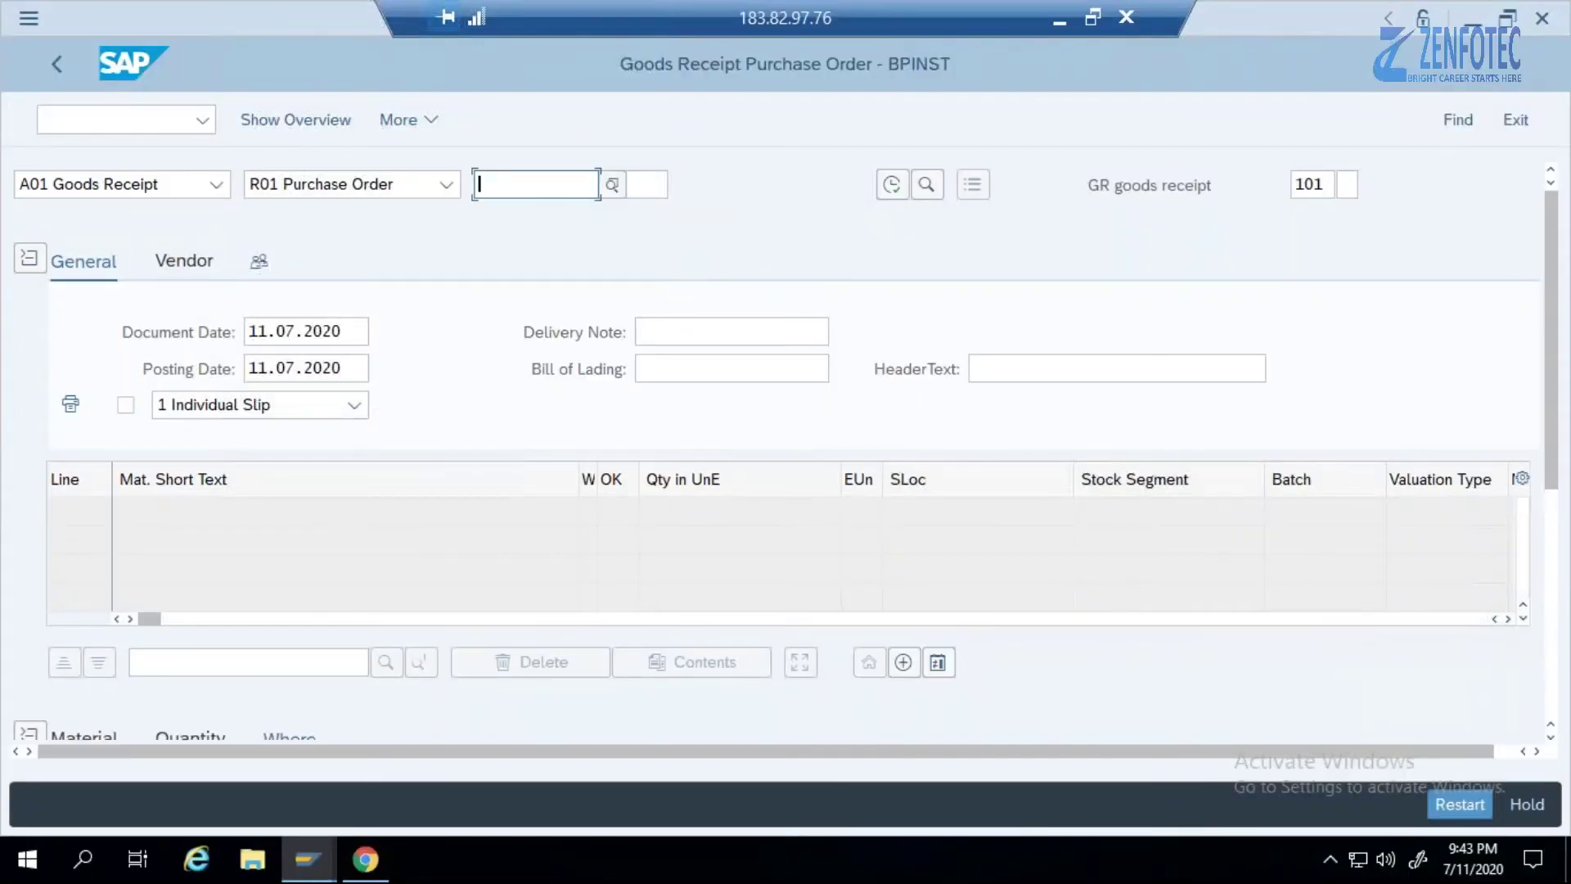
{"action": "key", "text": "ctrl+v"}
{"action": "left_click", "coordinate": [891, 185]}
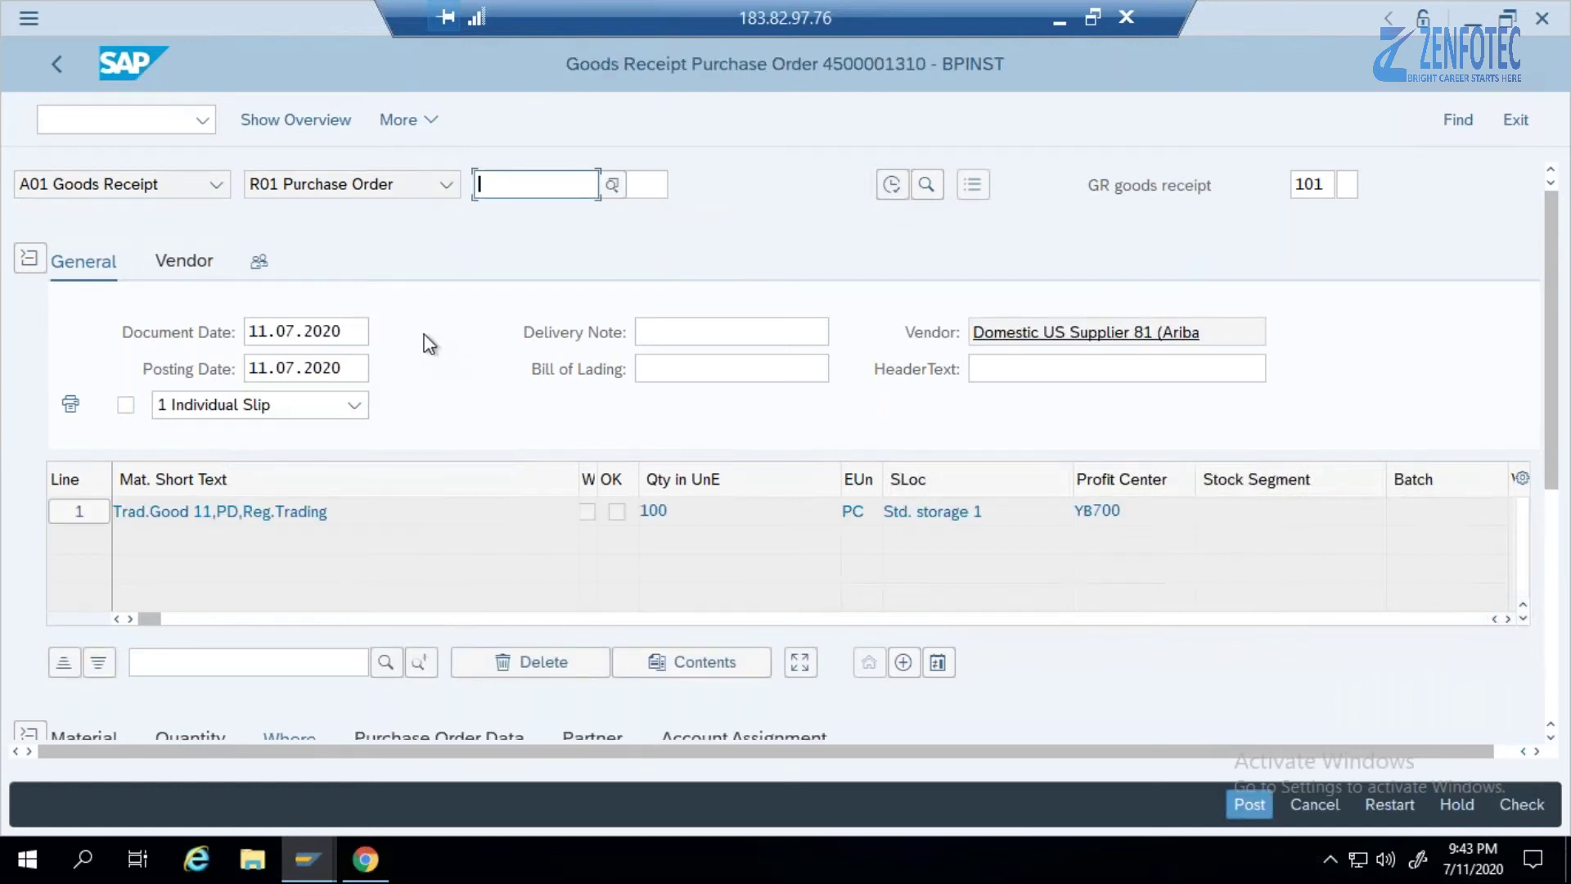
Set both the document date and the posting date of the goods receipt to 28.07.2020.
{"action": "left_click", "coordinate": [356, 330]}
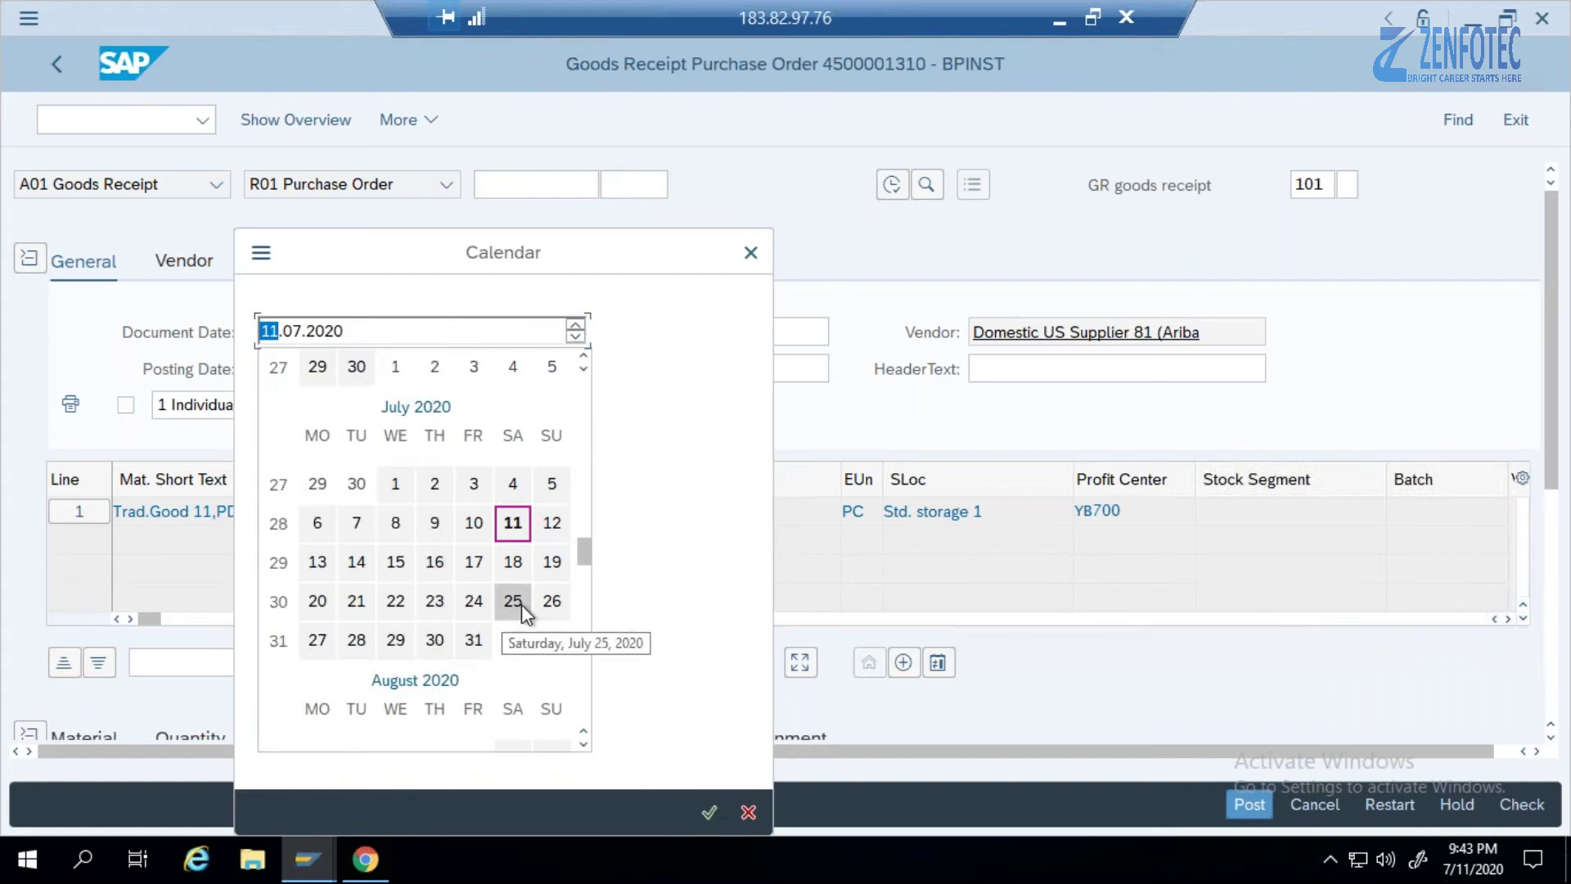
{"action": "left_click", "coordinate": [357, 641]}
{"action": "left_click", "coordinate": [360, 367]}
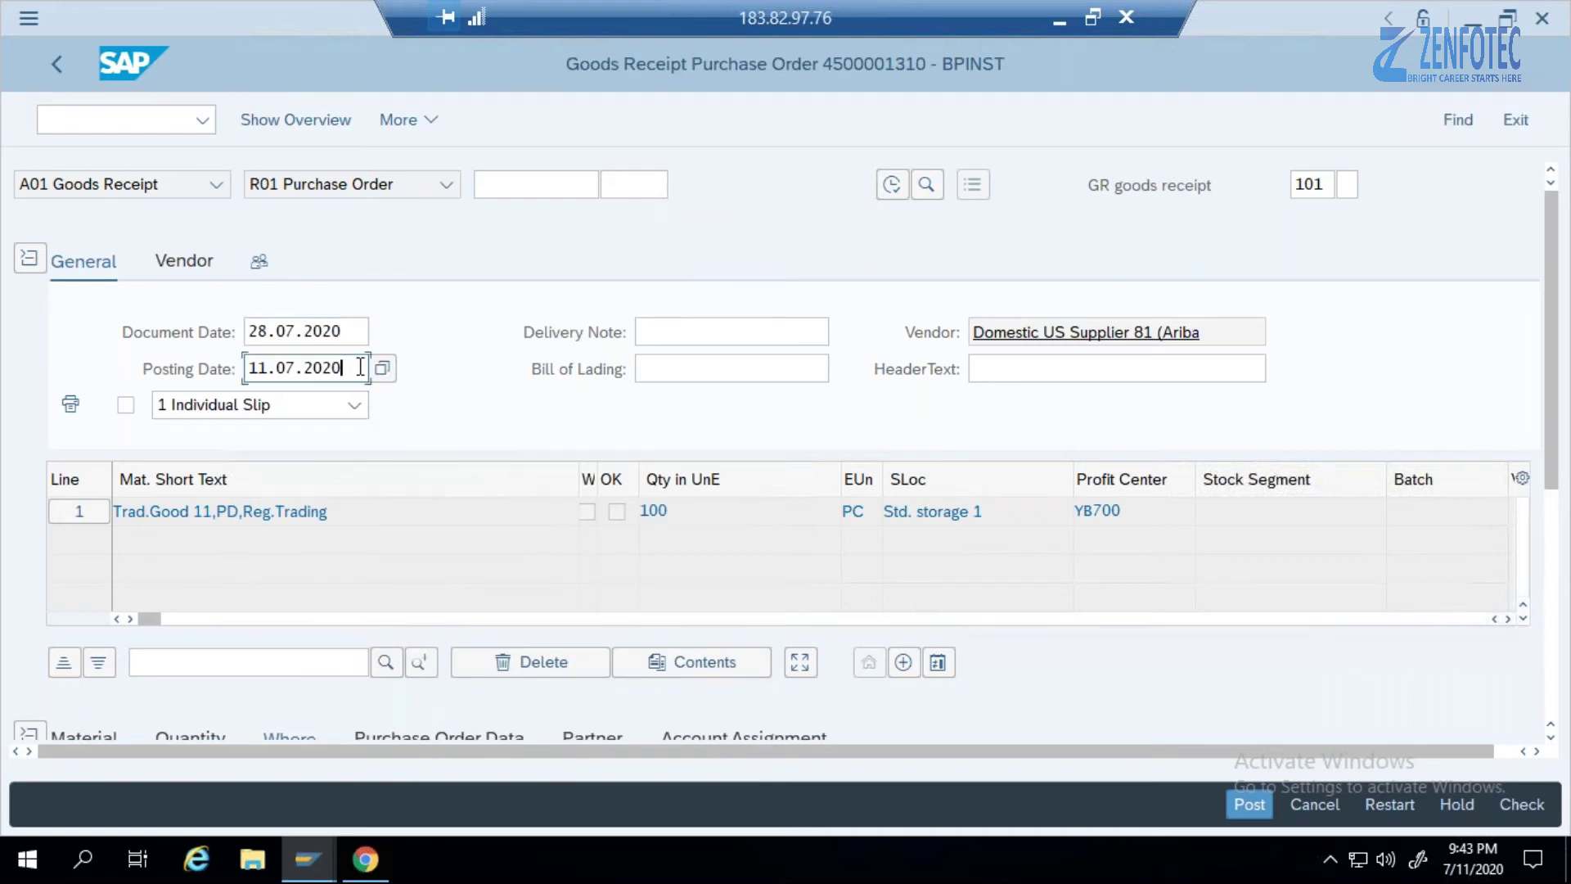
{"action": "left_click", "coordinate": [382, 368]}
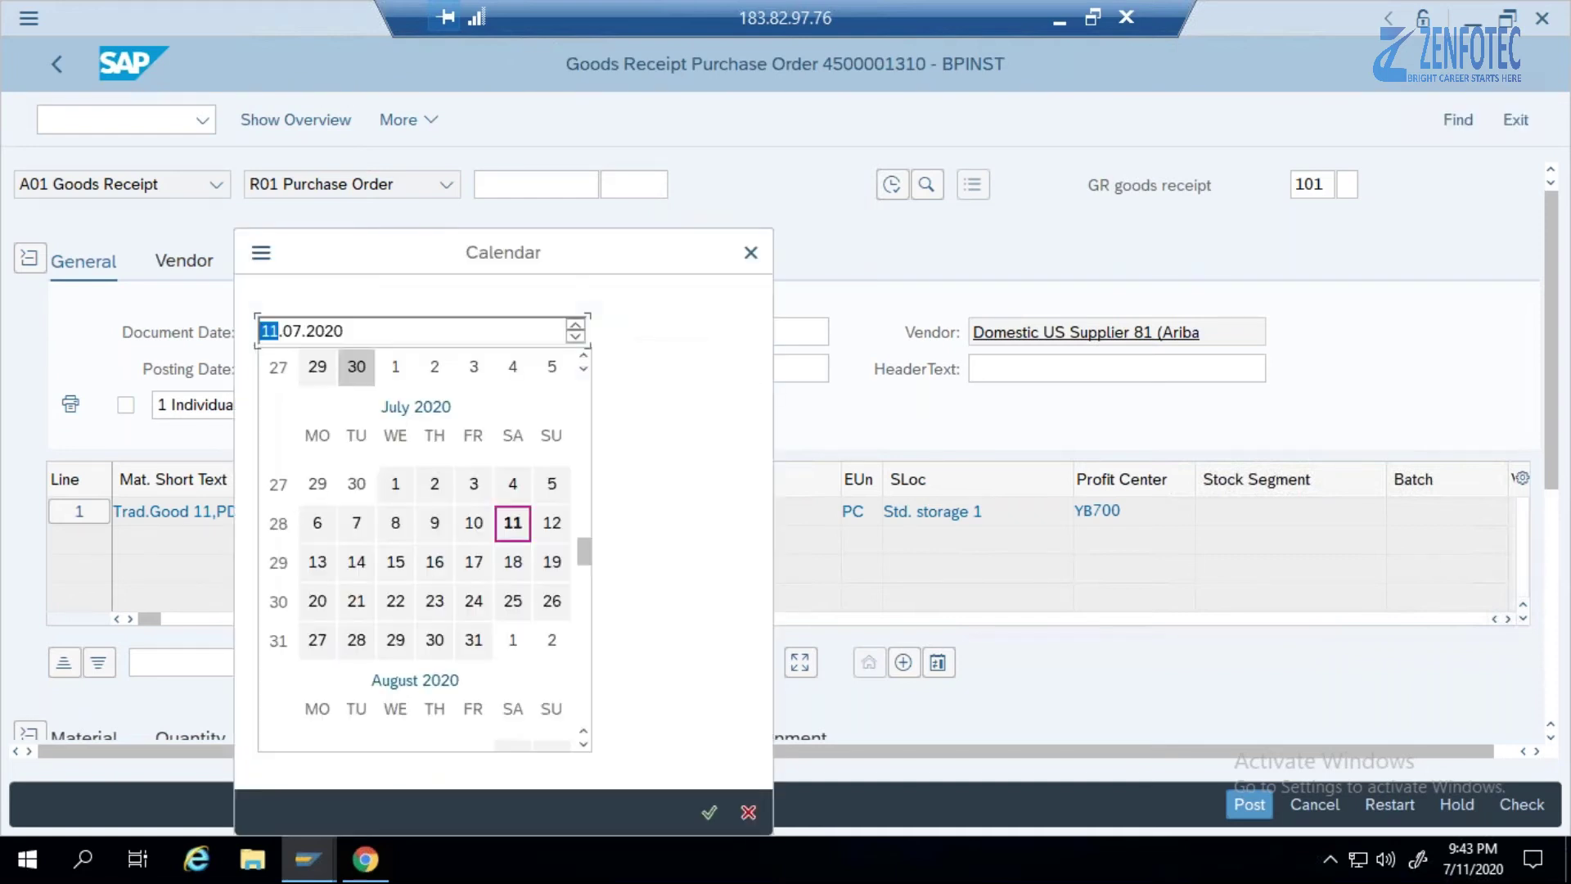
{"action": "left_click", "coordinate": [366, 638]}
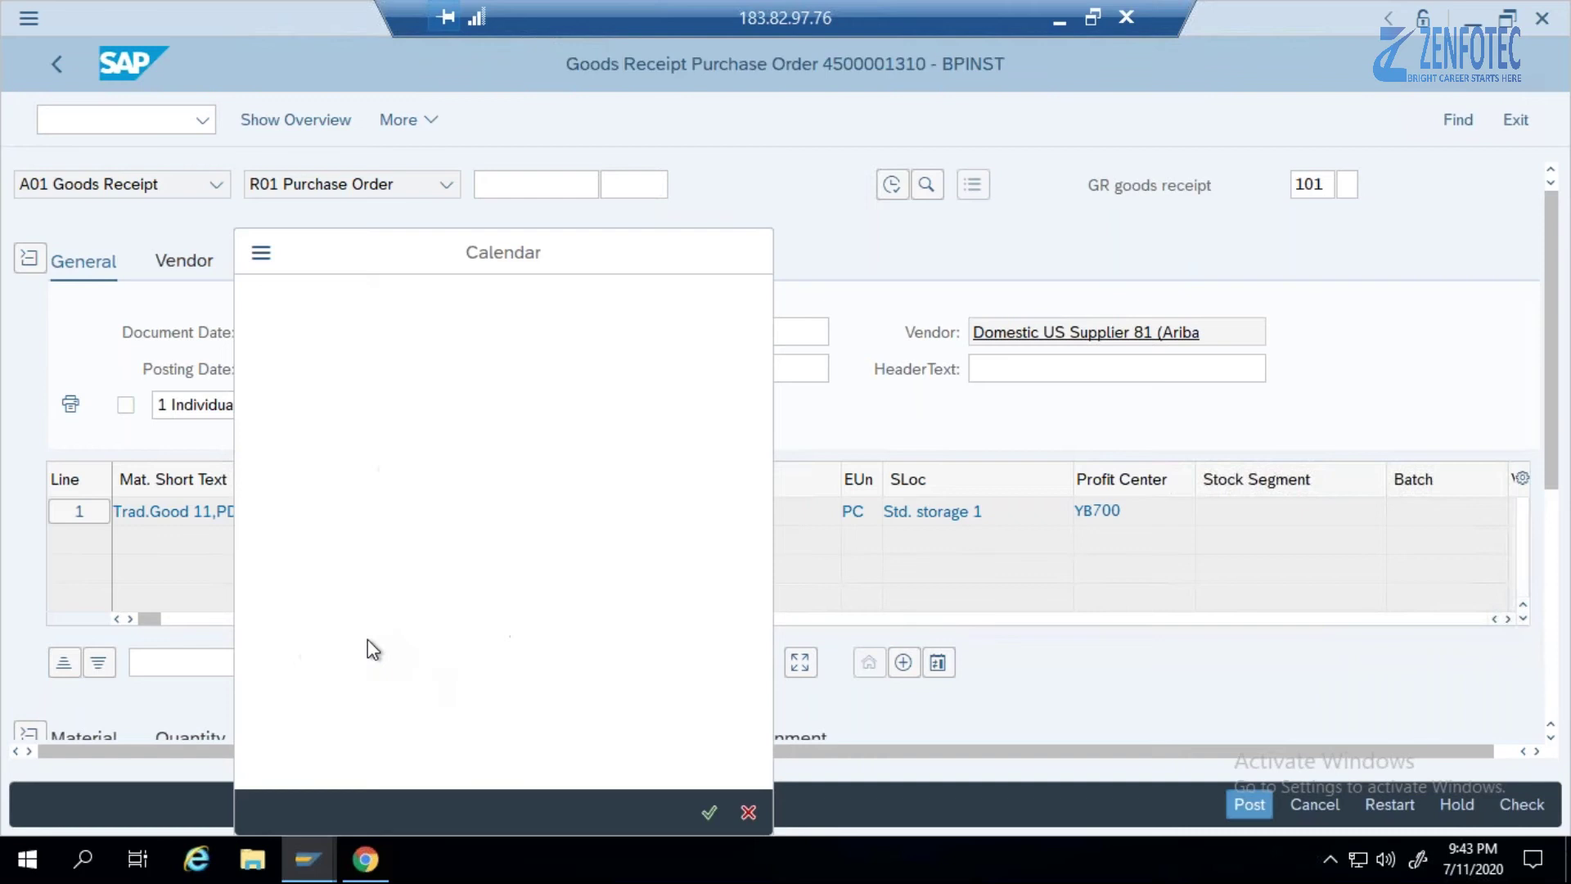
Set the item's quantity in unit of entry to 90 PC in the goods receipt.
{"action": "left_click_drag", "start_coordinate": [1552, 509], "coordinate": [1561, 629]}
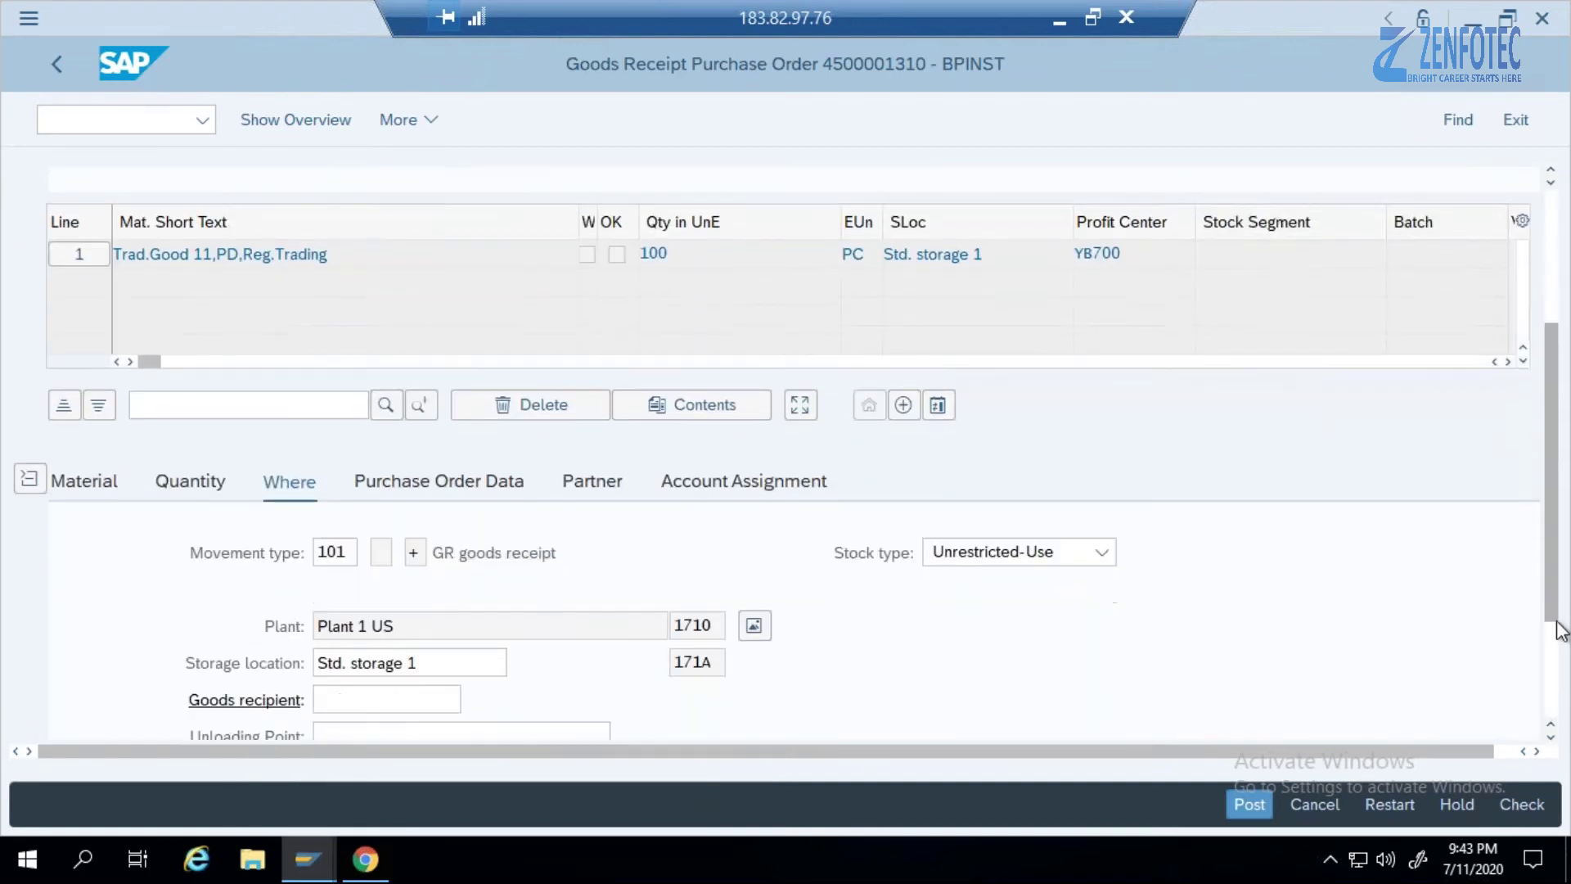
{"action": "left_click", "coordinate": [216, 487]}
{"action": "left_click", "coordinate": [371, 559]}
{"action": "key", "text": "BackSpace"}
{"action": "key", "text": "BackSpace"}
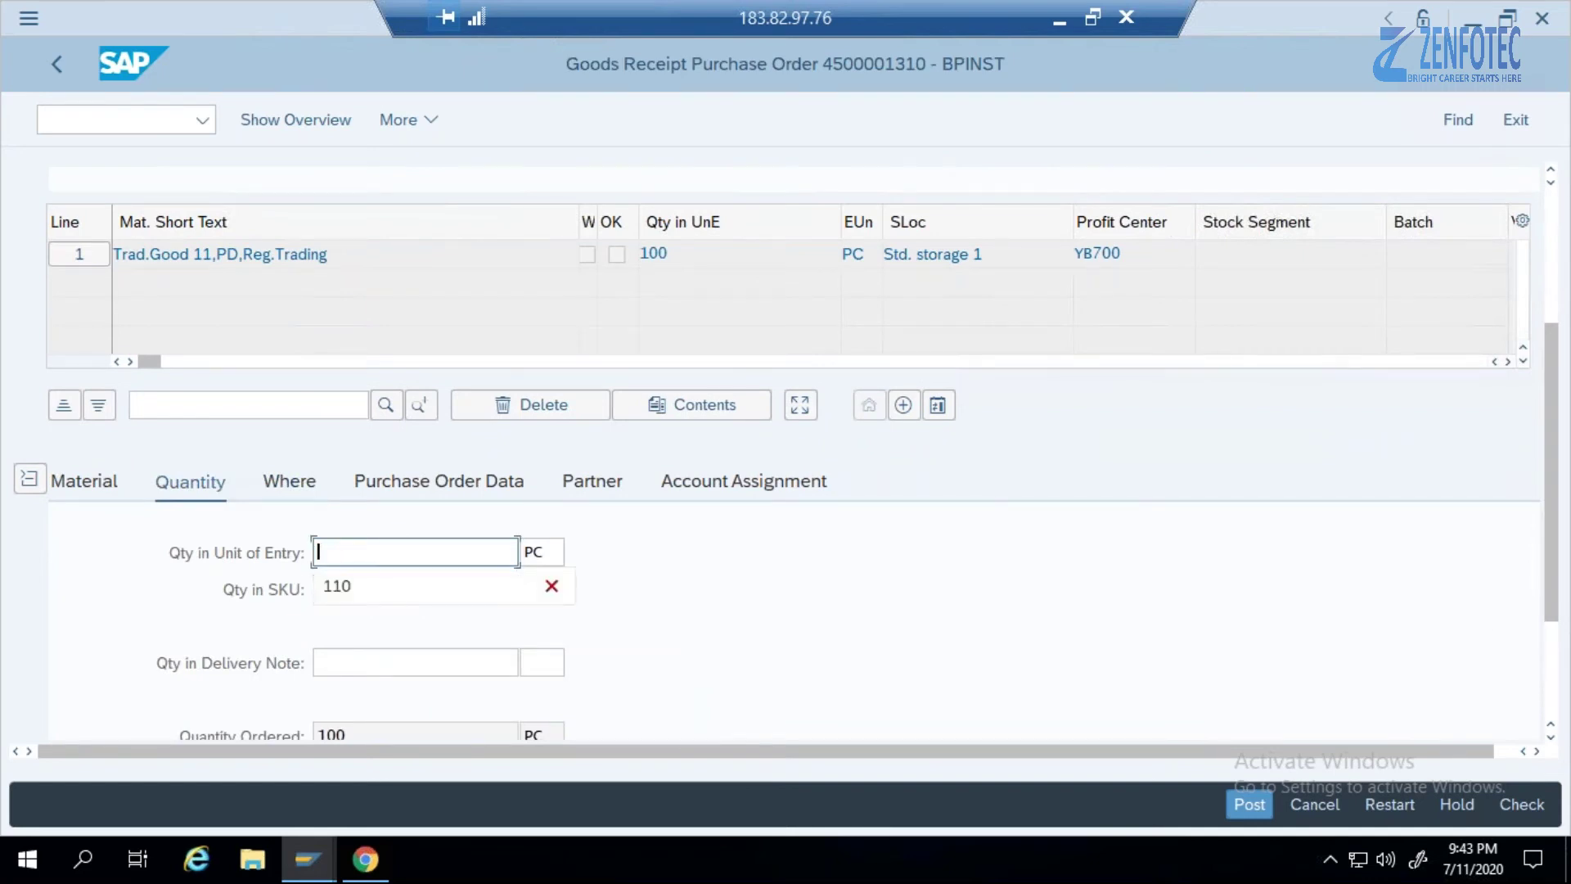
{"action": "type", "text": "90"}
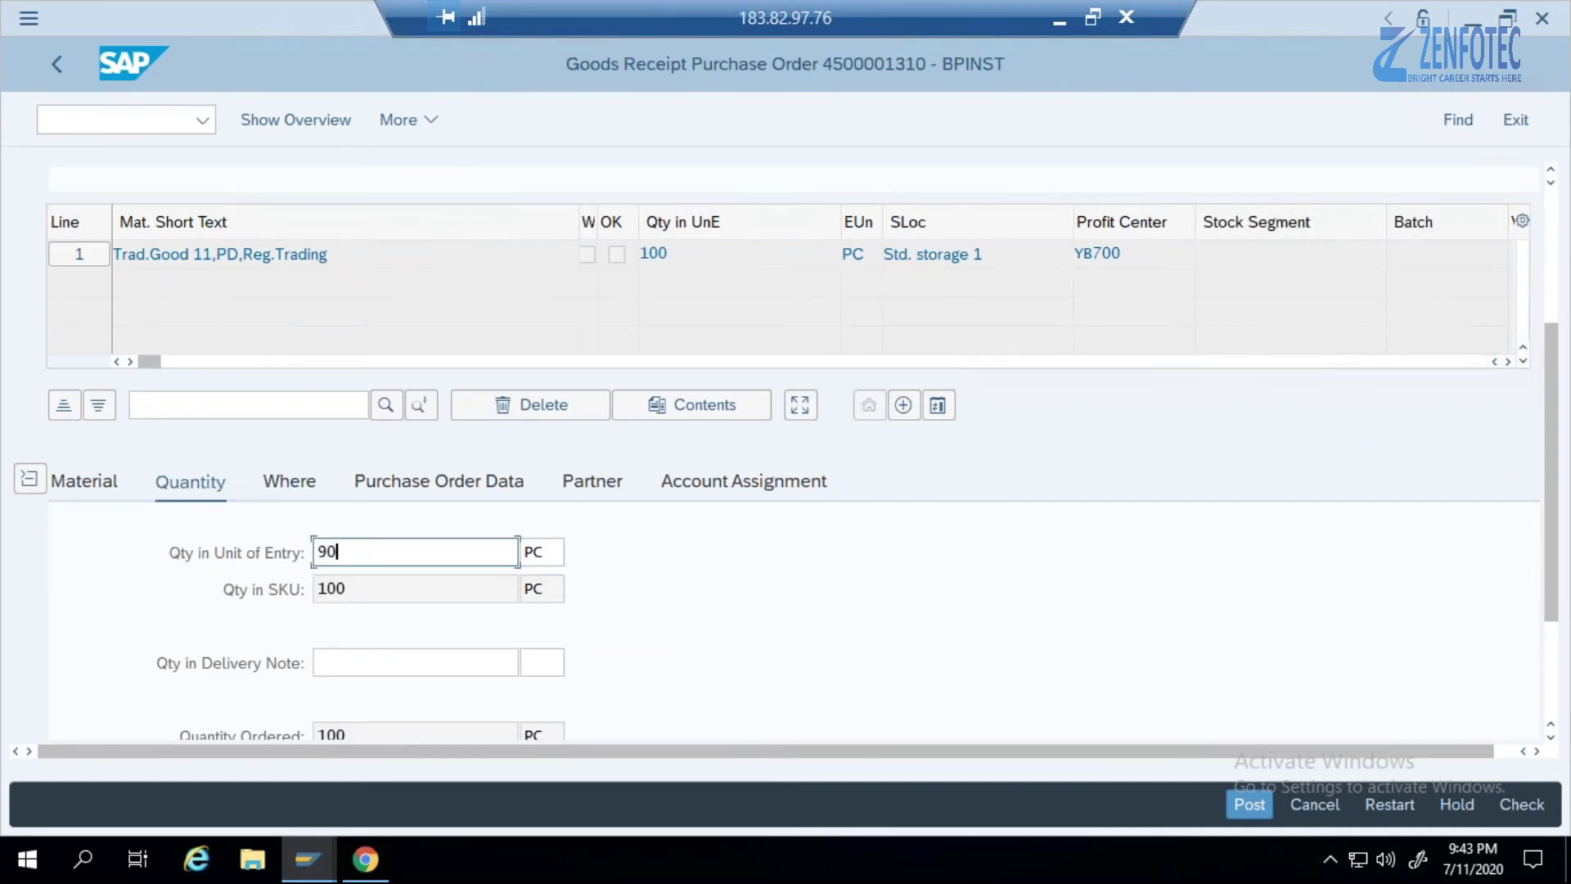
{"action": "key", "text": "Return"}
Set the item's delivery completed indicator to "2 Set" and mark the item as OK.
{"action": "left_click", "coordinate": [422, 484]}
{"action": "left_click", "coordinate": [456, 625]}
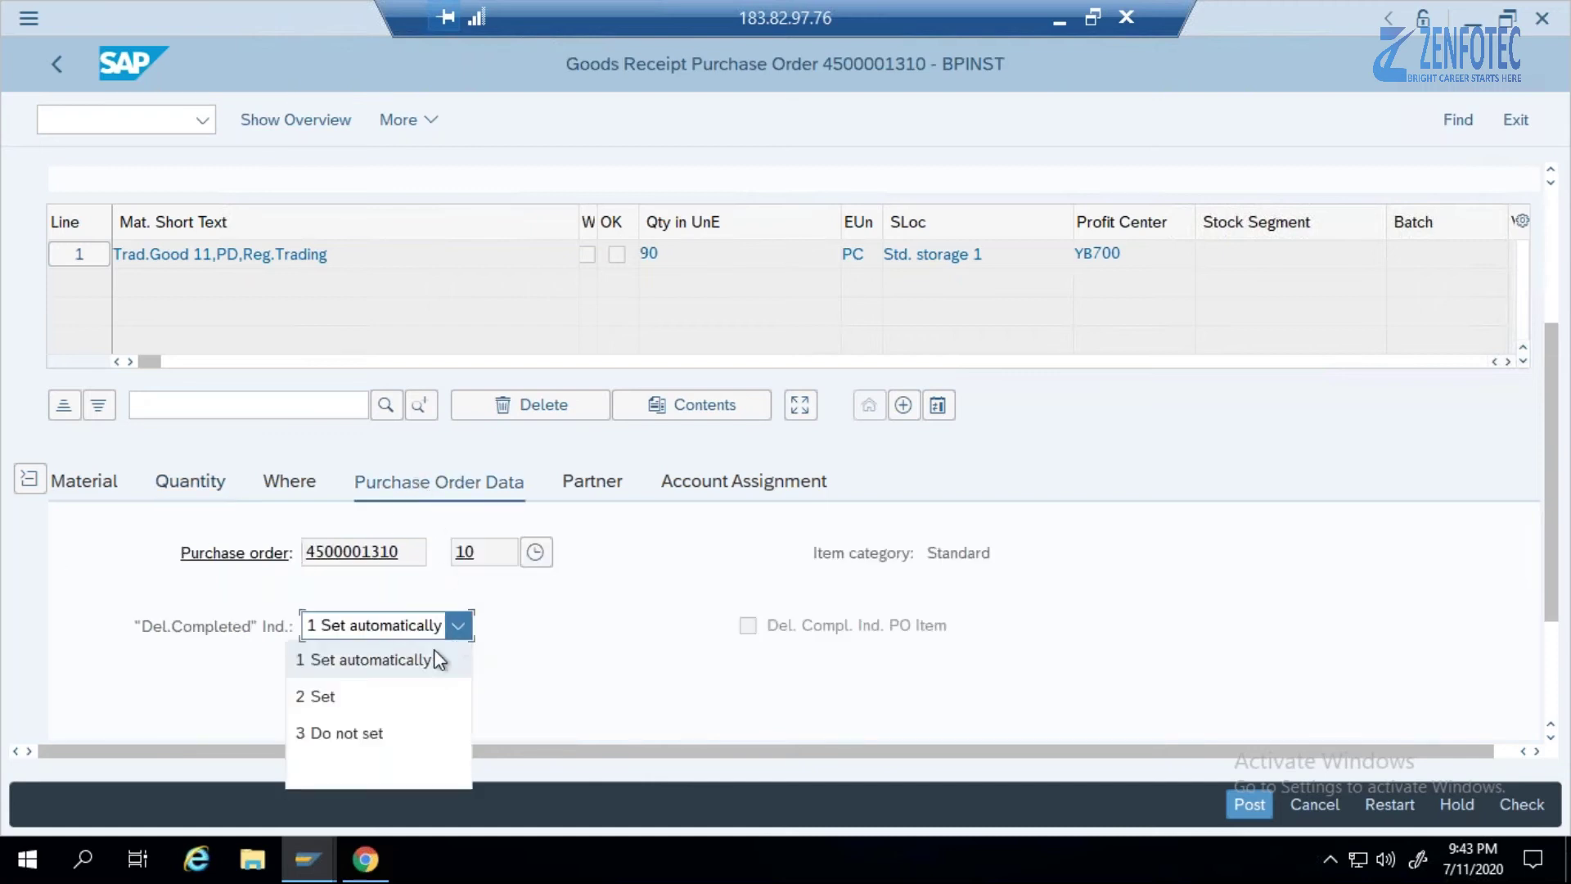
{"action": "left_click", "coordinate": [383, 695]}
{"action": "left_click_drag", "start_coordinate": [1554, 532], "coordinate": [1556, 654]}
{"action": "left_click", "coordinate": [173, 698]}
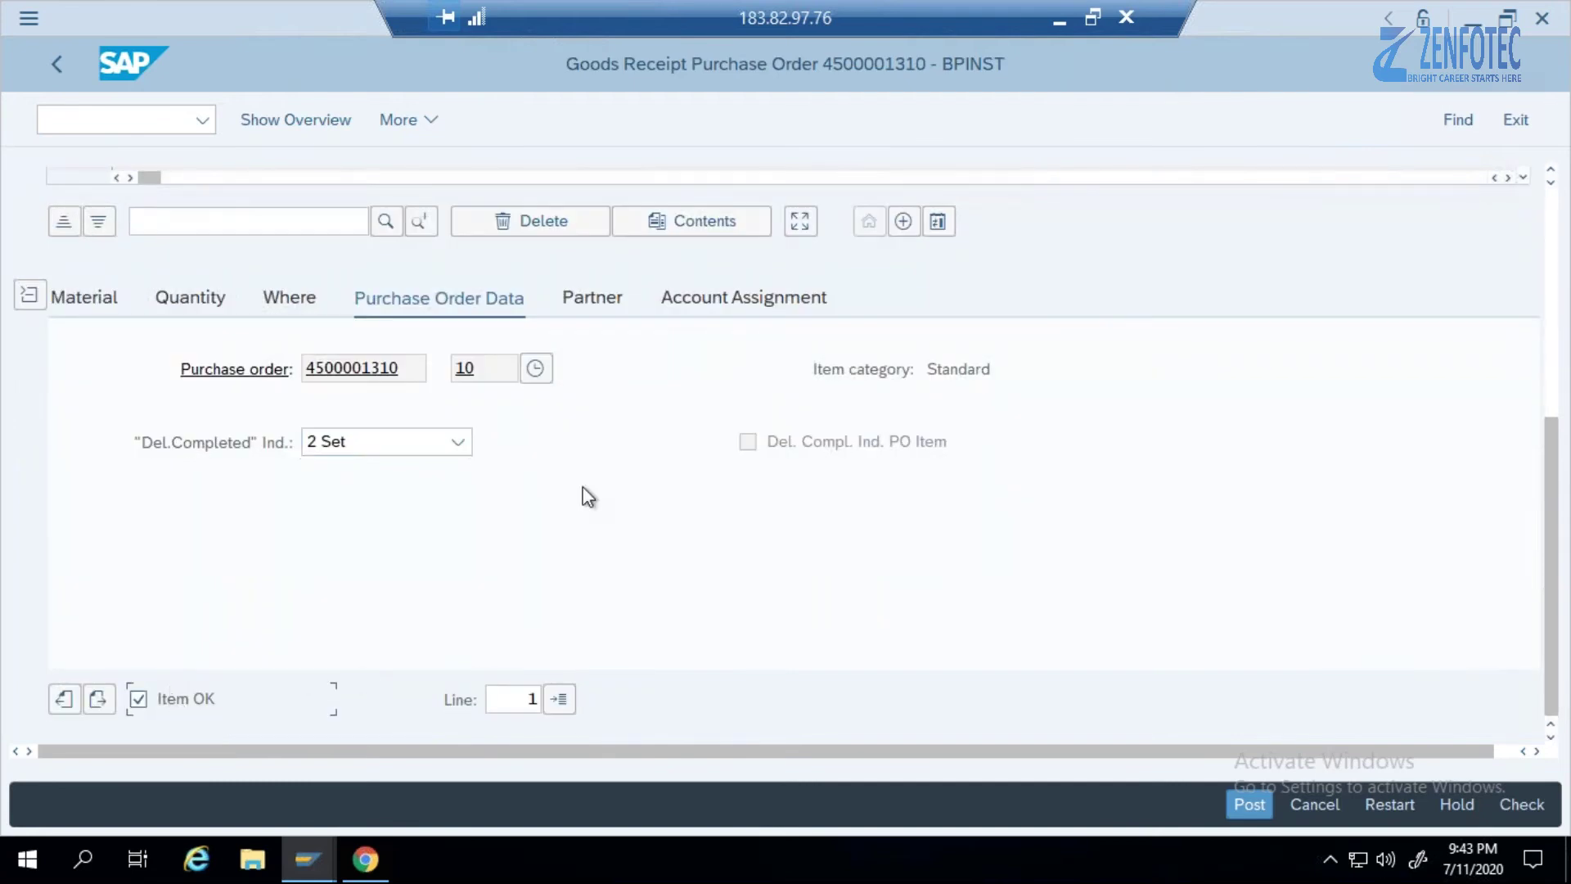
Copy the goods receipt's document date 28.07.2020 and paste it into cell E3 in Excel.
{"action": "left_click", "coordinate": [1548, 214]}
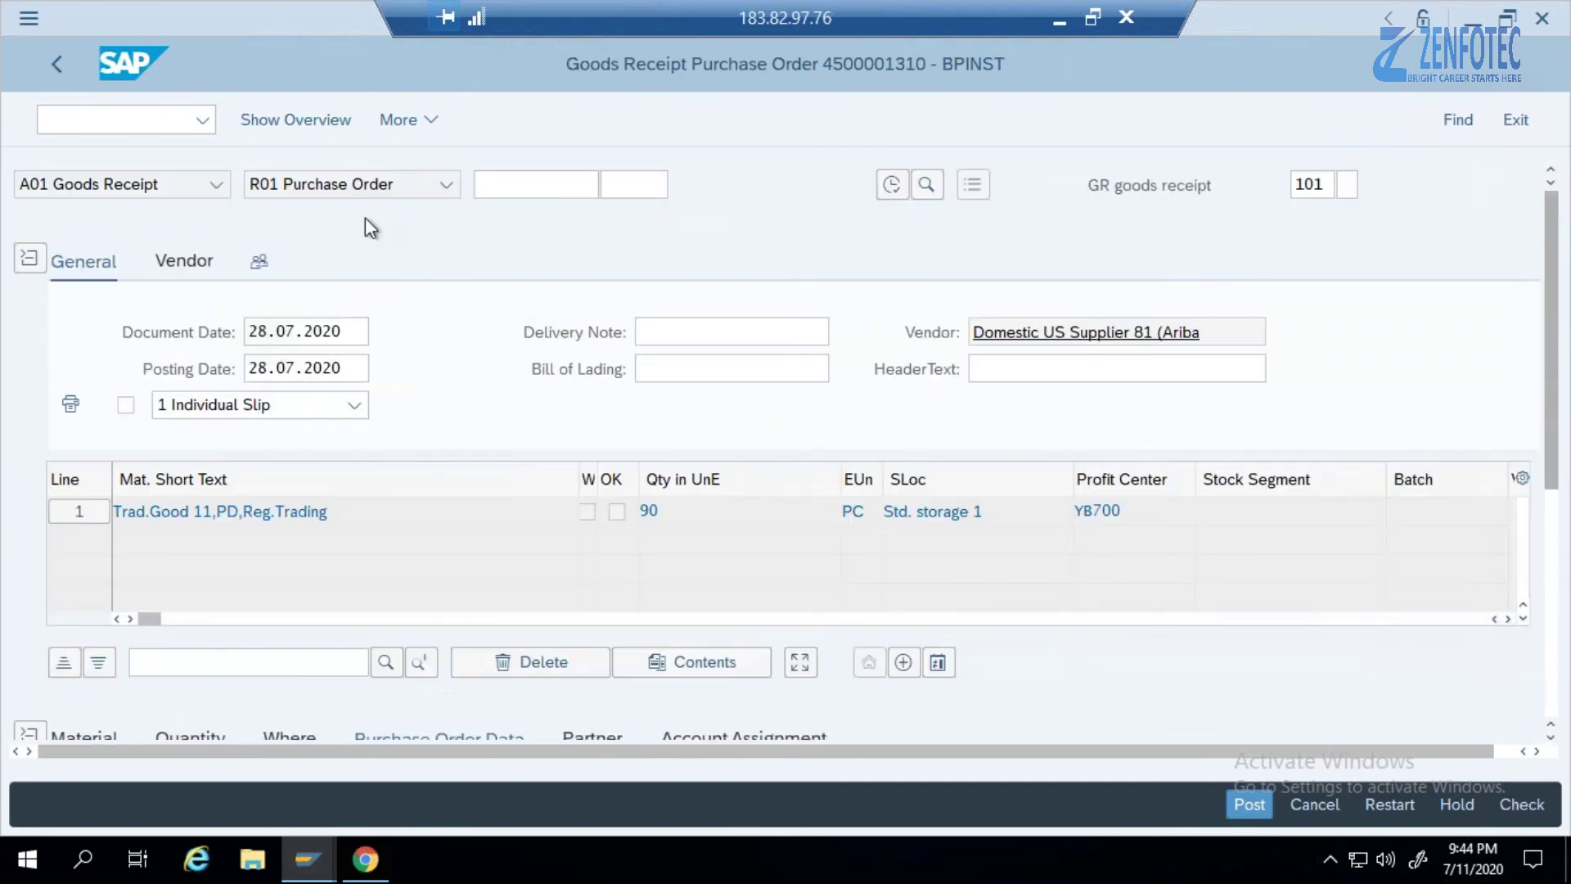
{"action": "left_click", "coordinate": [354, 336]}
{"action": "double_click", "coordinate": [353, 336]}
{"action": "key", "text": "ctrl+c"}
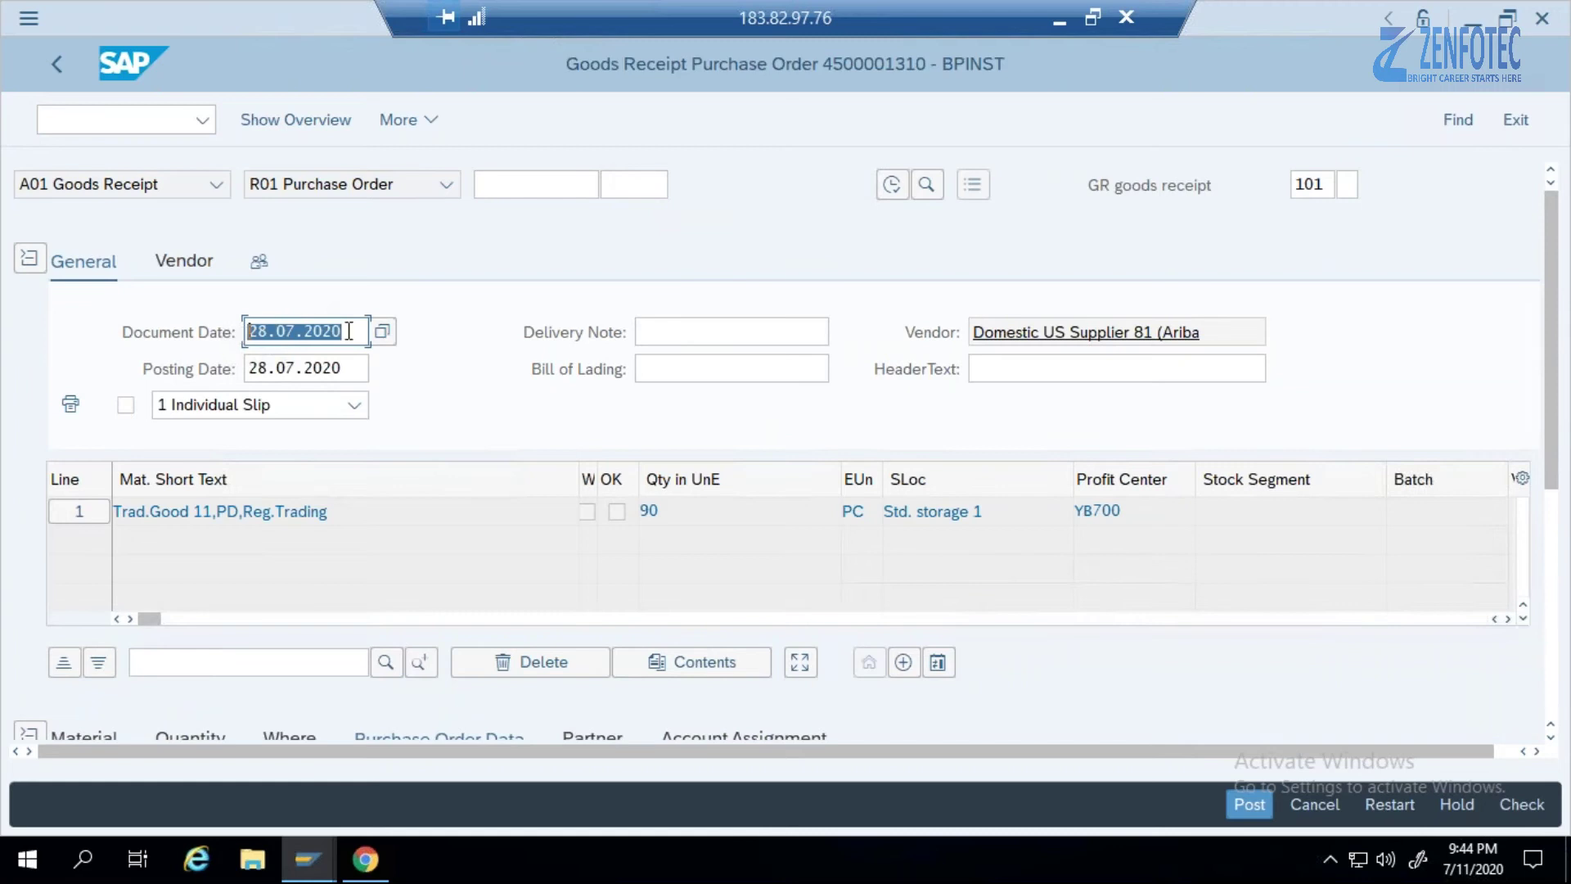
{"action": "key", "text": "Home"}
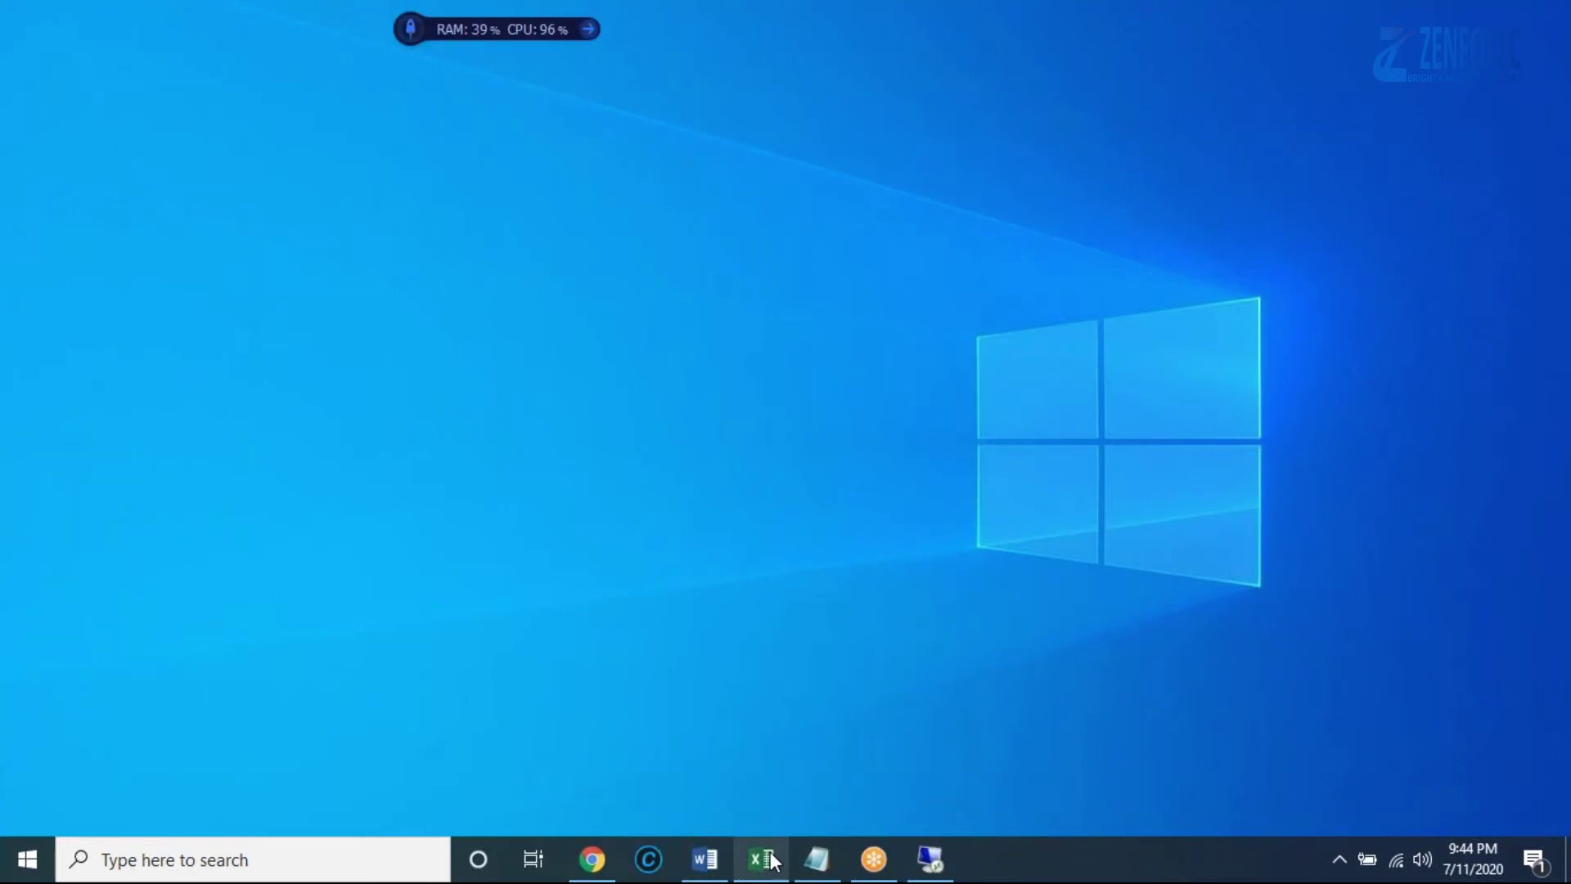
{"action": "left_click", "coordinate": [762, 859]}
{"action": "left_click", "coordinate": [900, 343]}
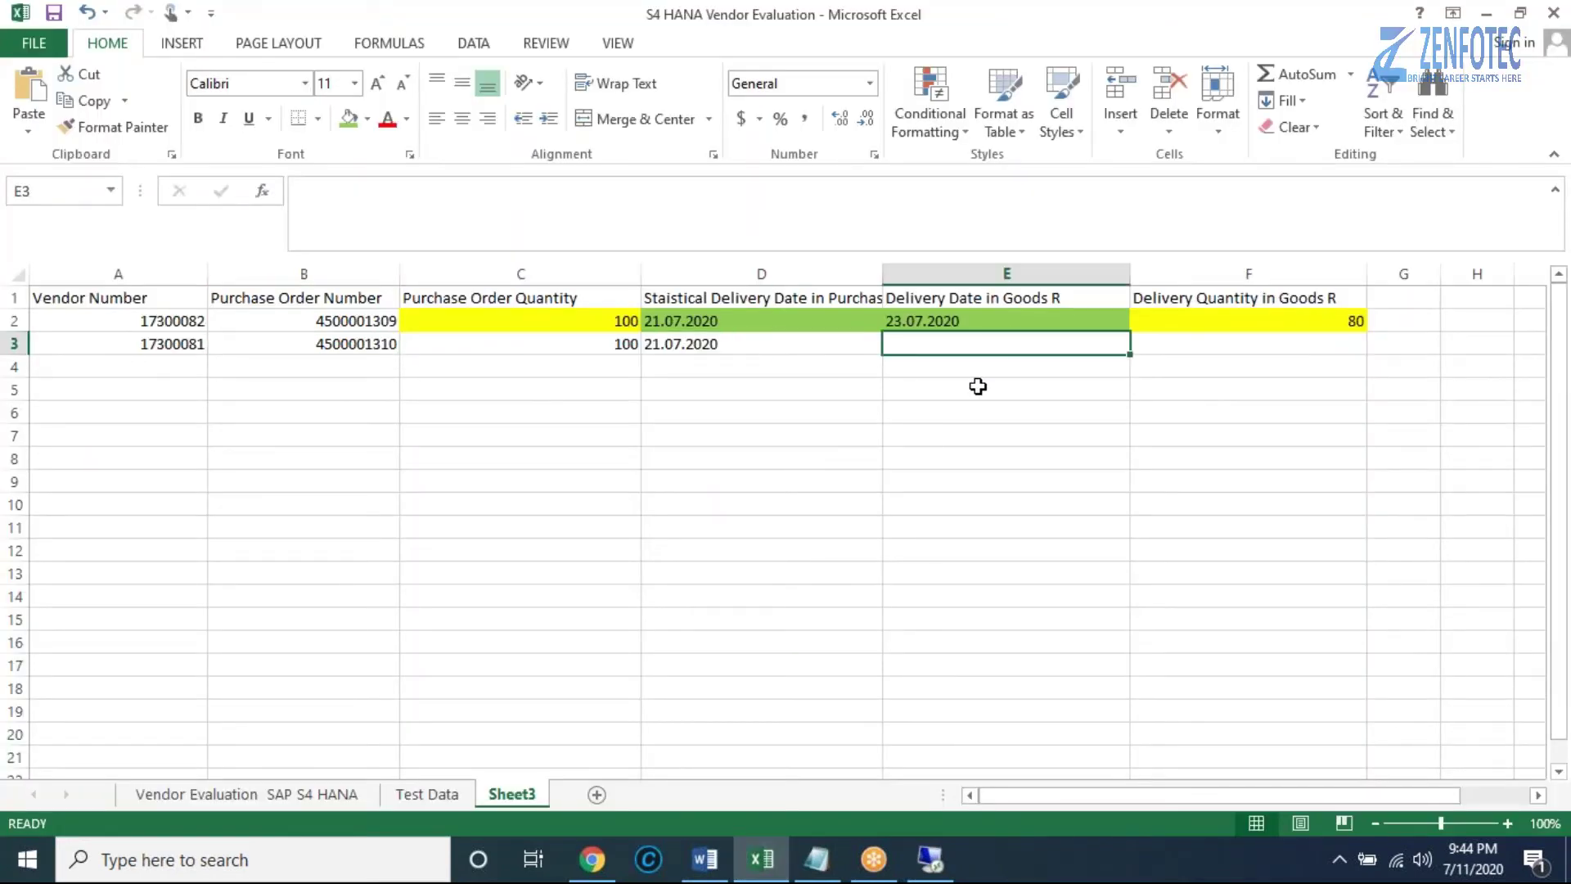
{"action": "key", "text": "ctrl+v"}
Record the goods receipt item's quantity of 90 in cell F3 in Excel and post the goods receipt in SAP.
{"action": "left_click", "coordinate": [1178, 344]}
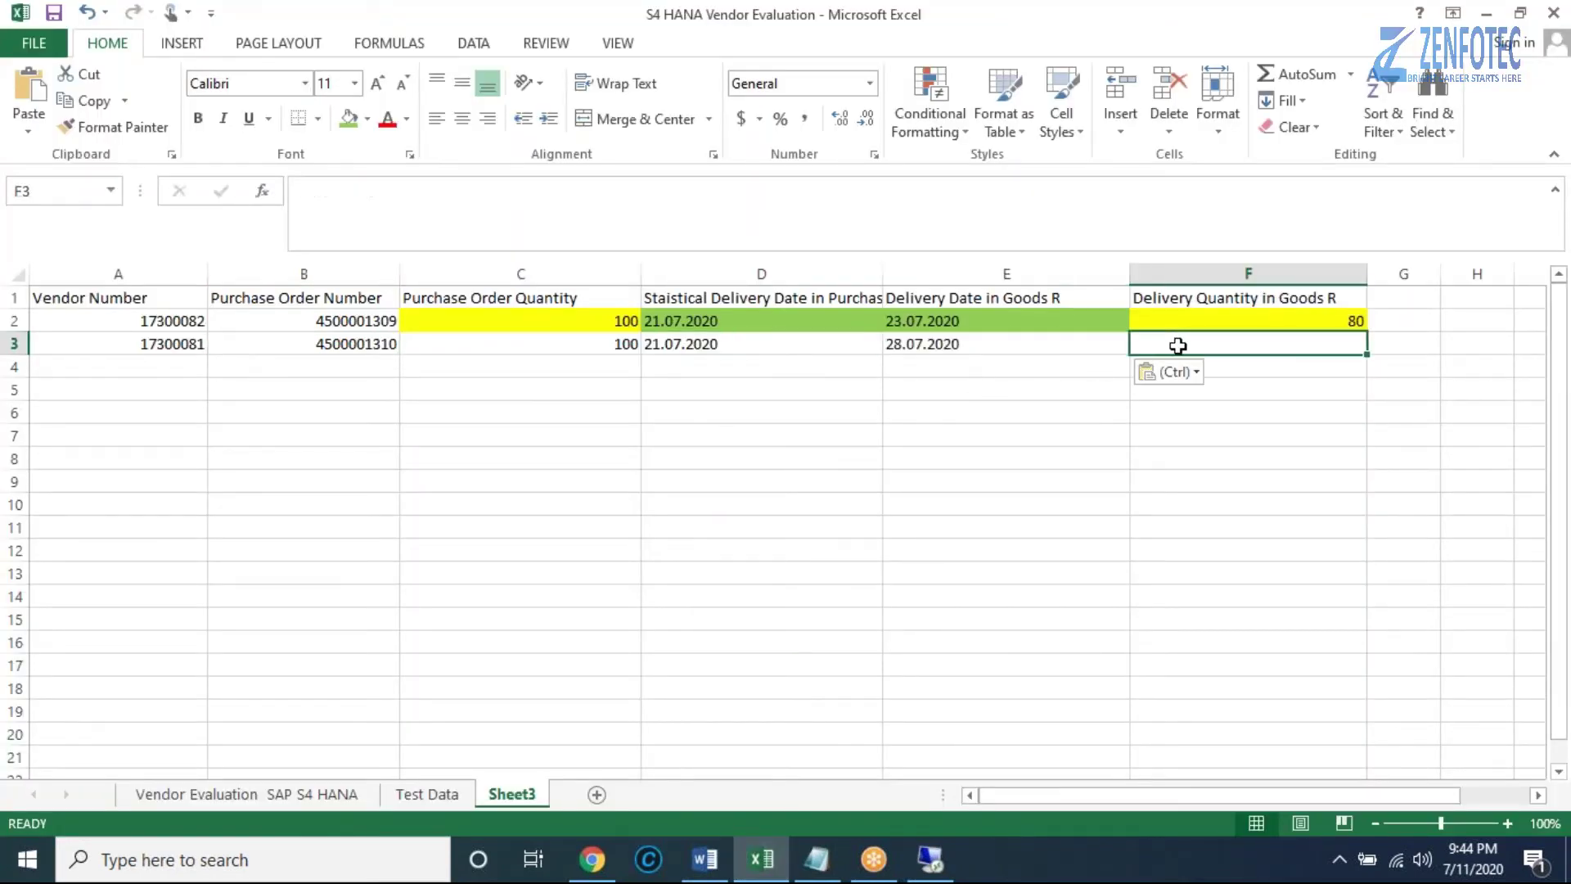
{"action": "left_click", "coordinate": [930, 859]}
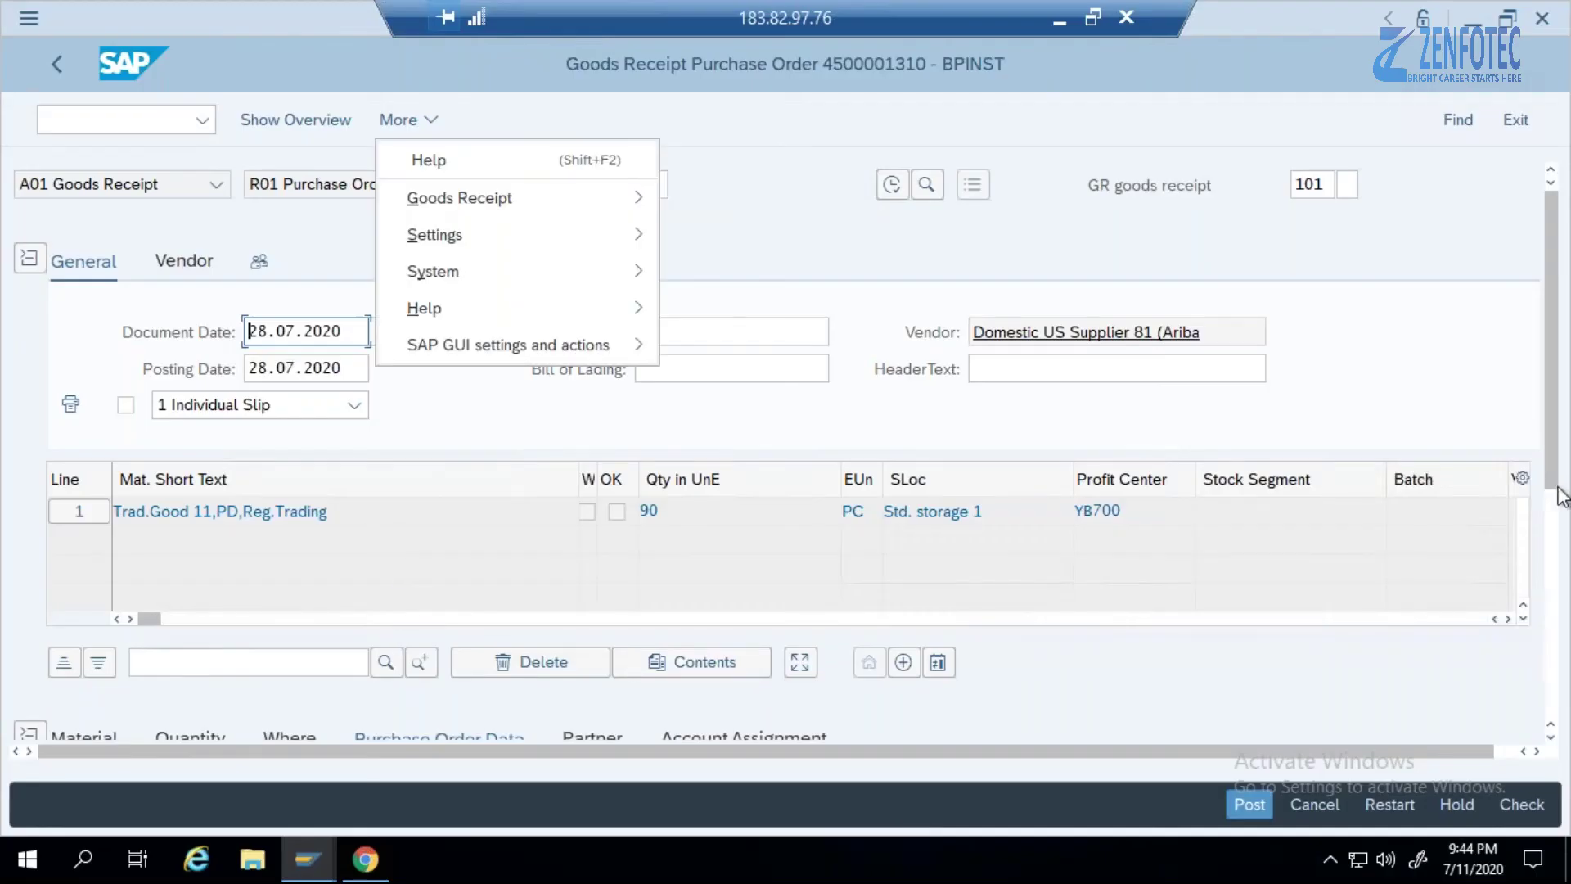
{"action": "left_click", "coordinate": [1513, 421]}
{"action": "scroll", "coordinate": [1553, 485], "scroll_direction": "down", "scroll_amount": 3}
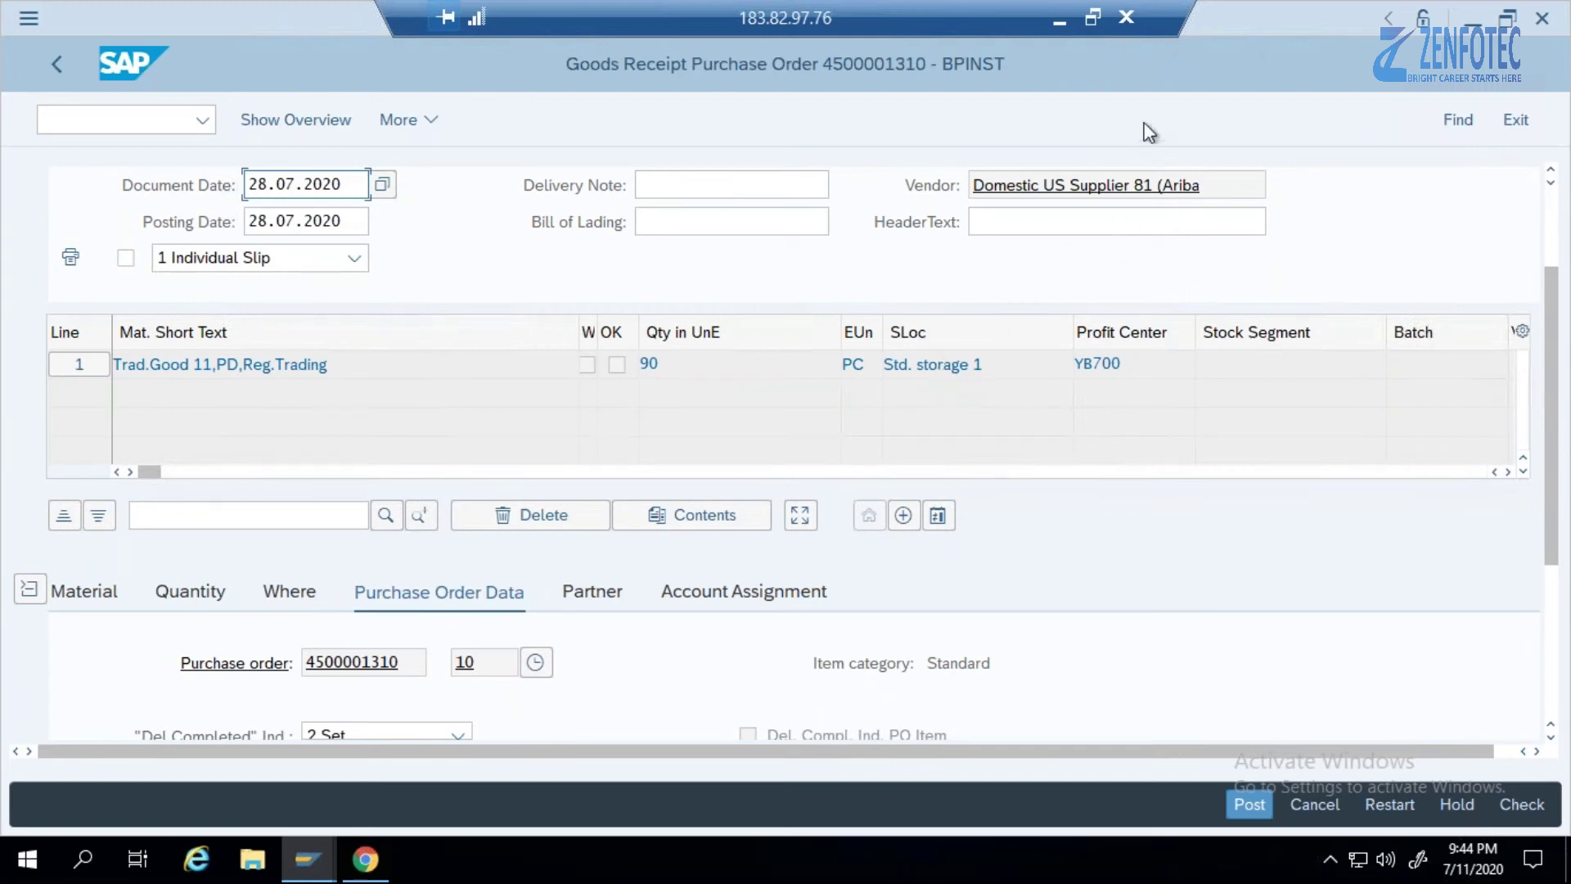
{"action": "left_click", "coordinate": [210, 591]}
{"action": "key", "text": "F10"}
{"action": "left_click", "coordinate": [344, 659]}
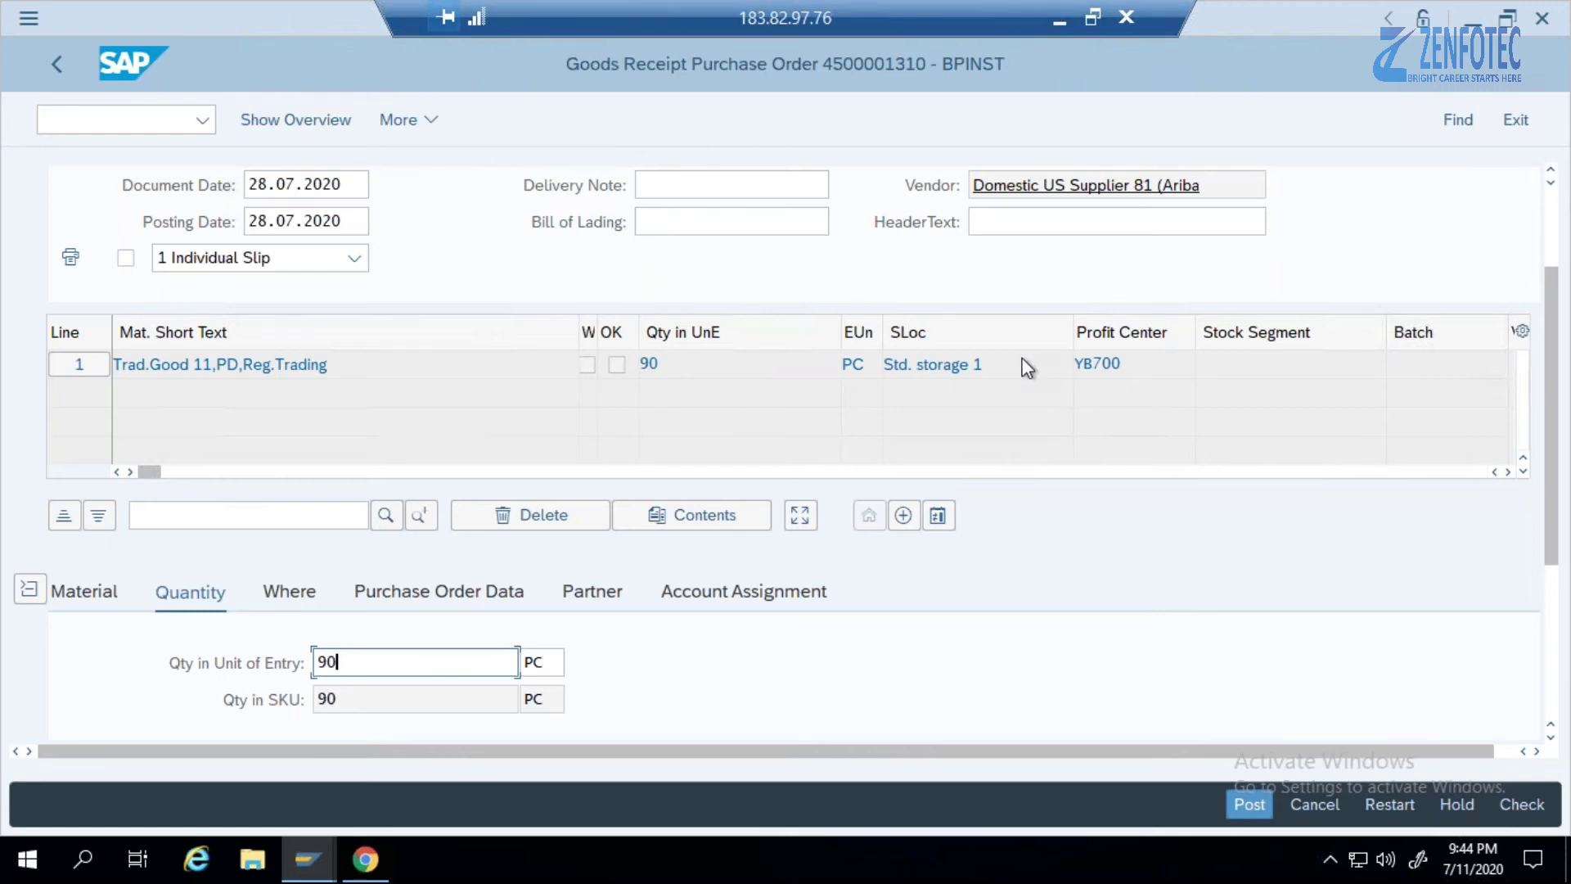
{"action": "key", "text": "super+d"}
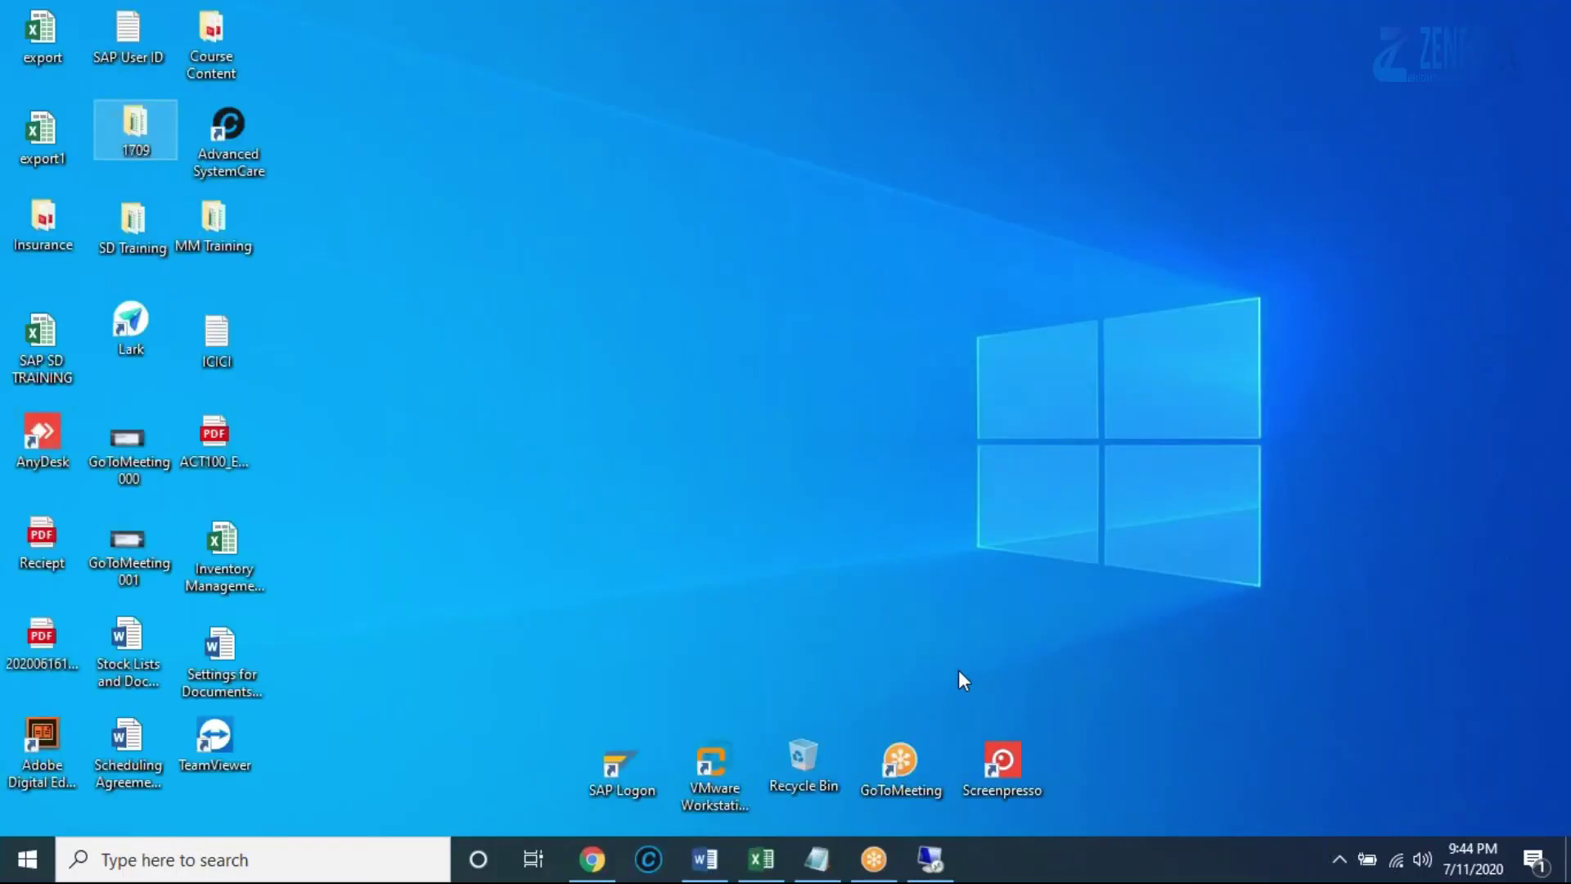
{"action": "left_click", "coordinate": [765, 877]}
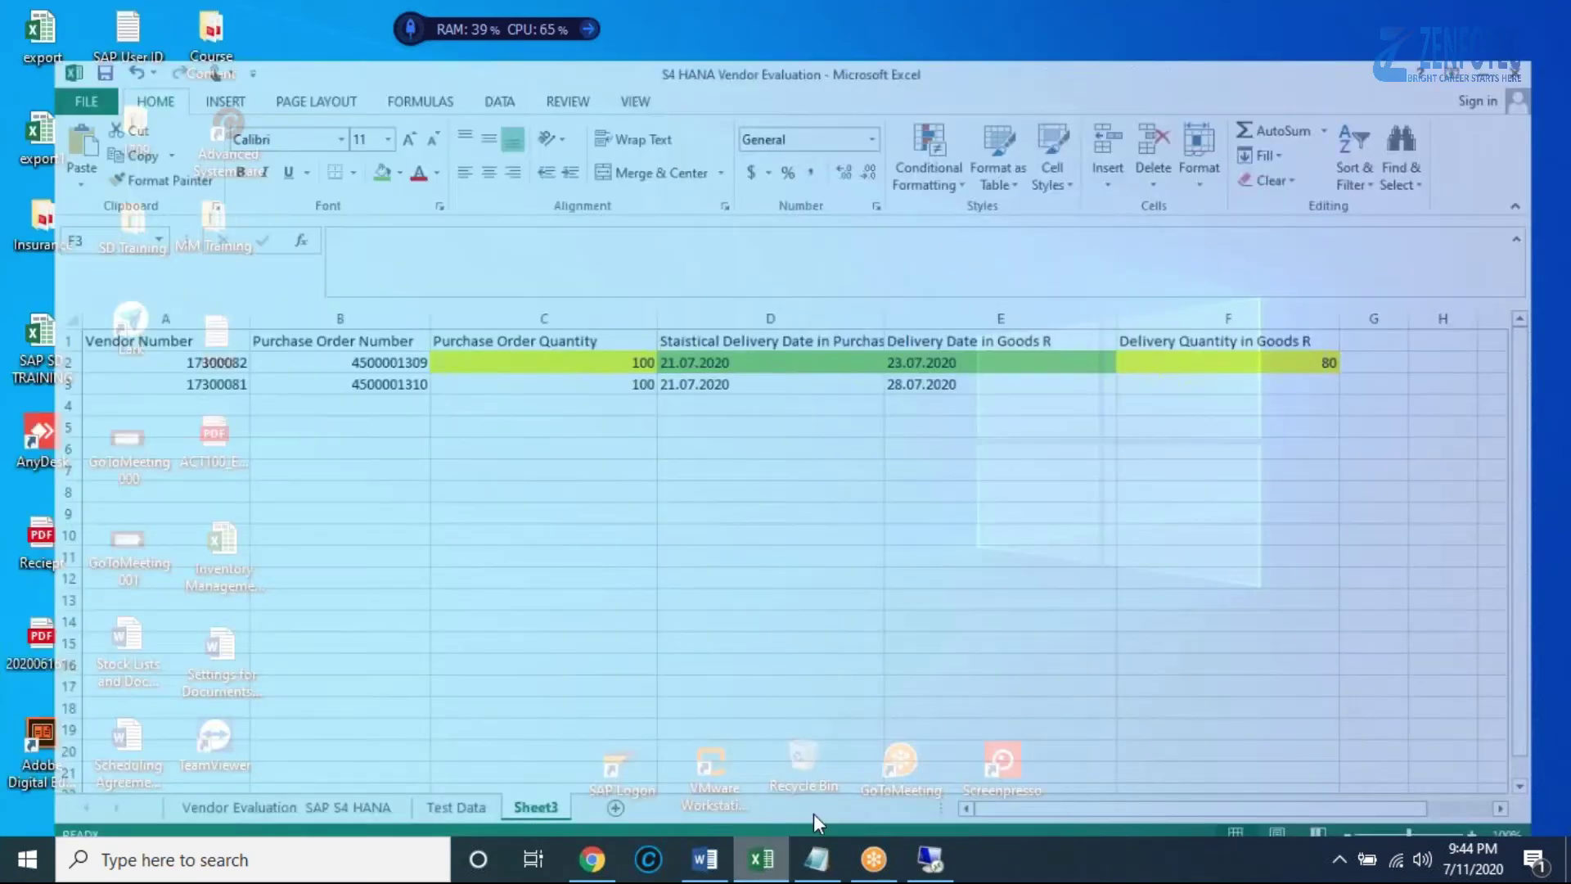
{"action": "left_click", "coordinate": [814, 813]}
{"action": "left_click", "coordinate": [930, 859]}
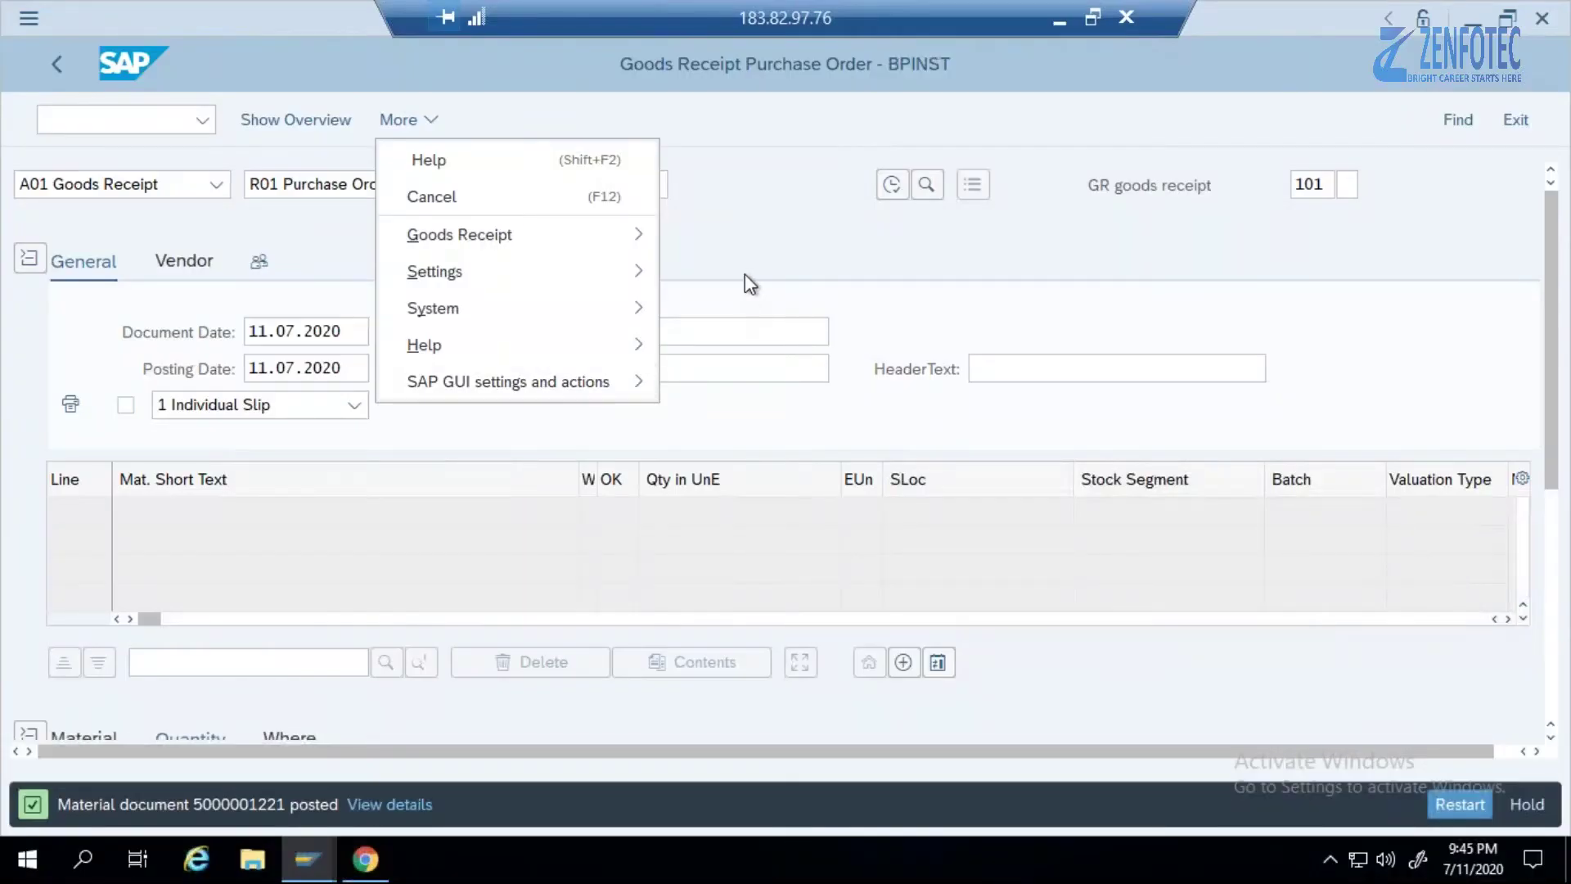
{"action": "left_click", "coordinate": [736, 274]}
Start a new standard purchase order with transaction ME21N and enter the vendor number of Domestic US Supplier 80.
{"action": "left_click", "coordinate": [127, 124]}
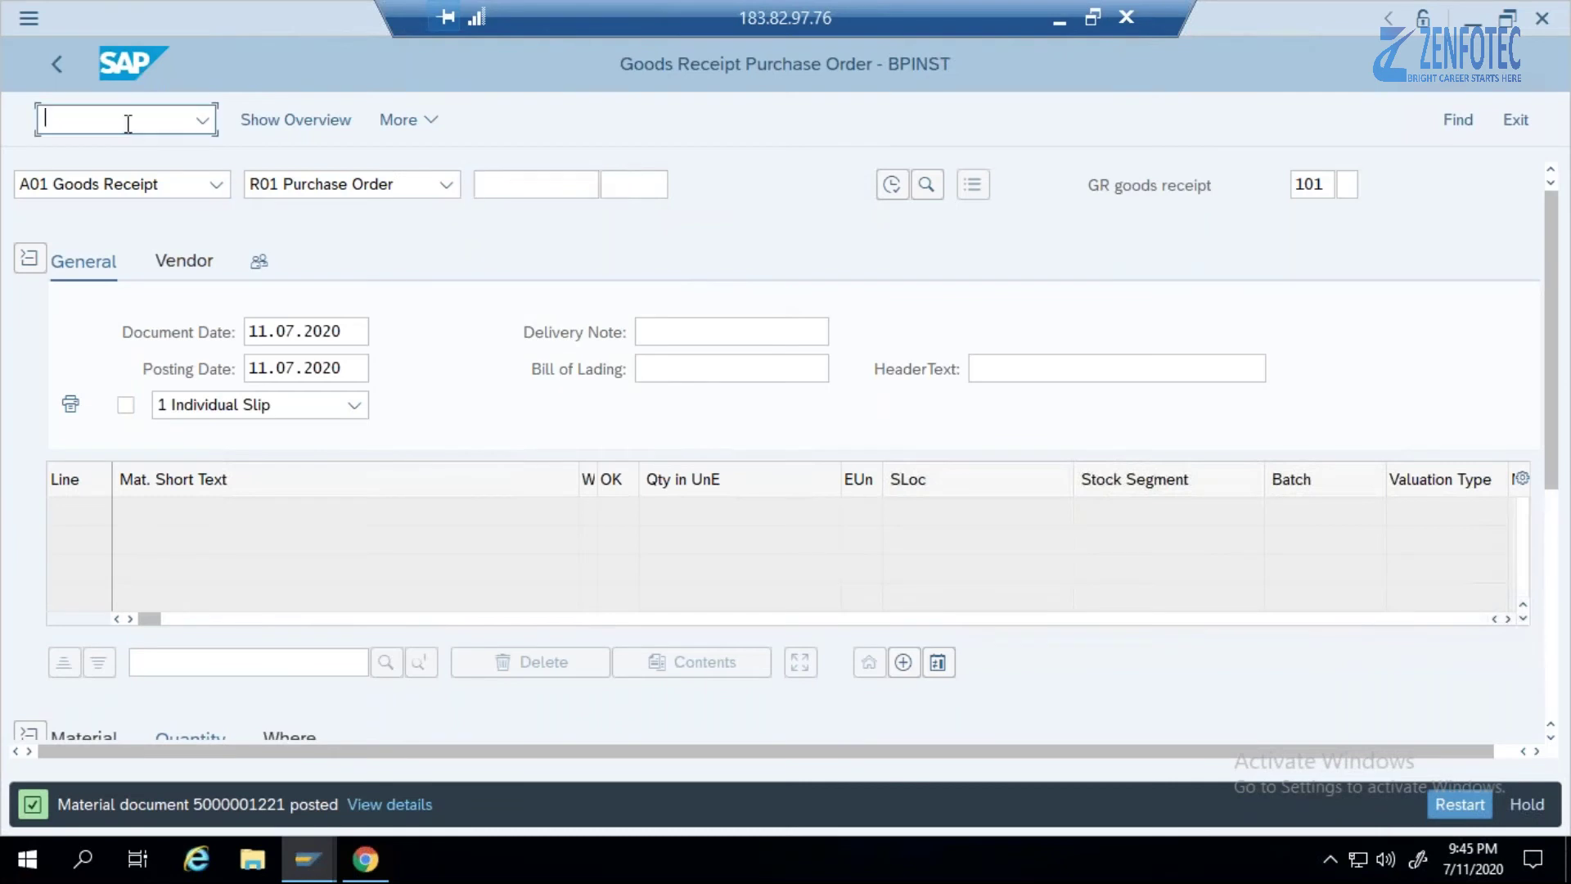
{"action": "type", "text": "/nme21n"}
{"action": "key", "text": "Return"}
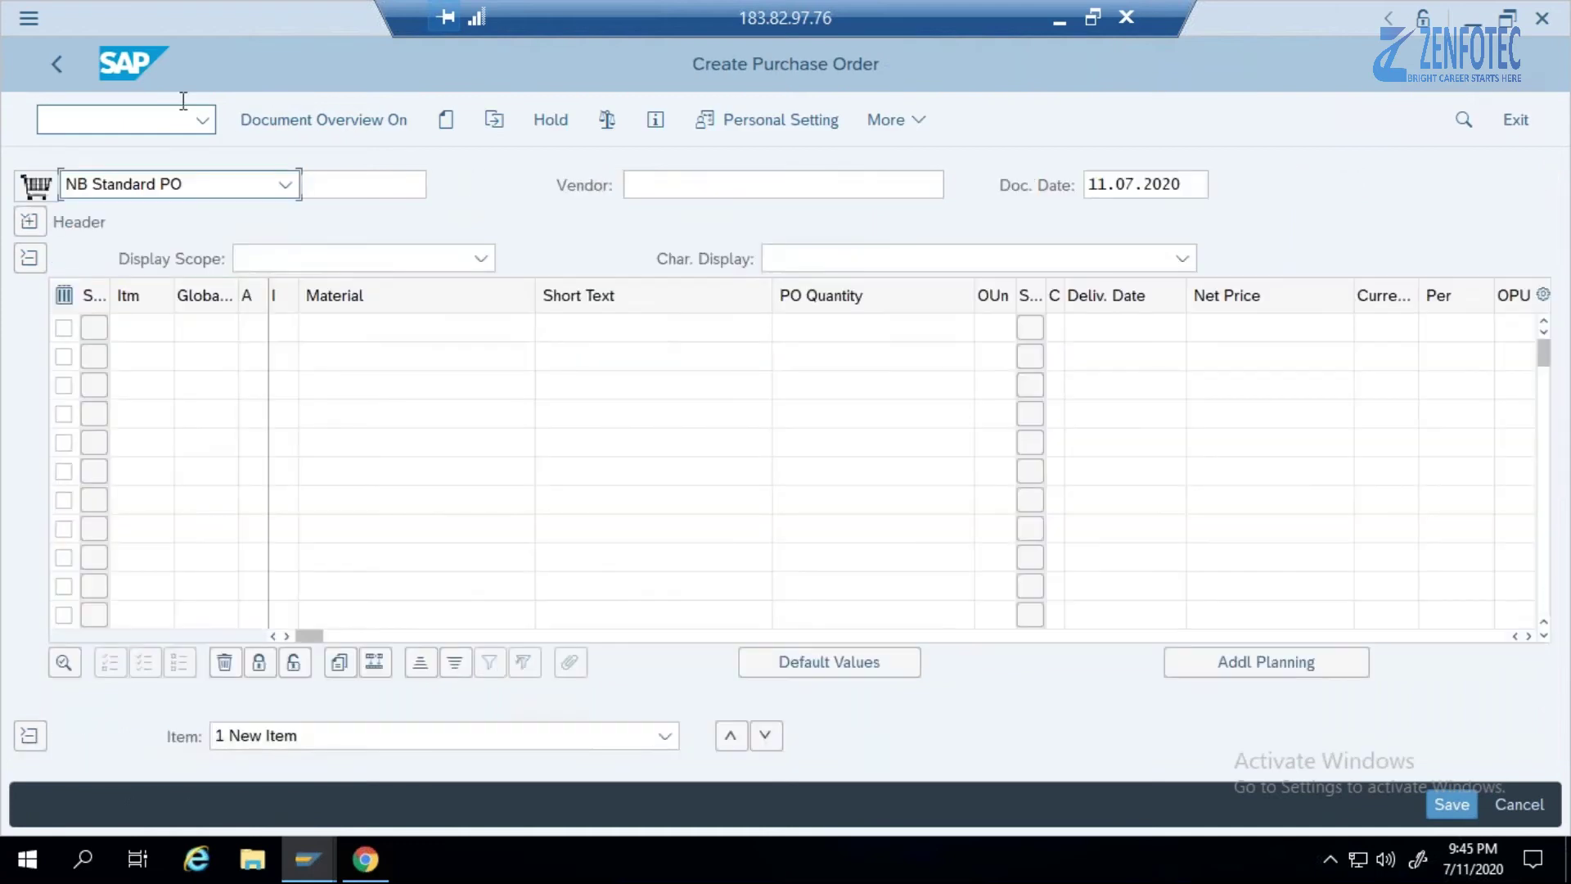
{"action": "left_click", "coordinate": [627, 188]}
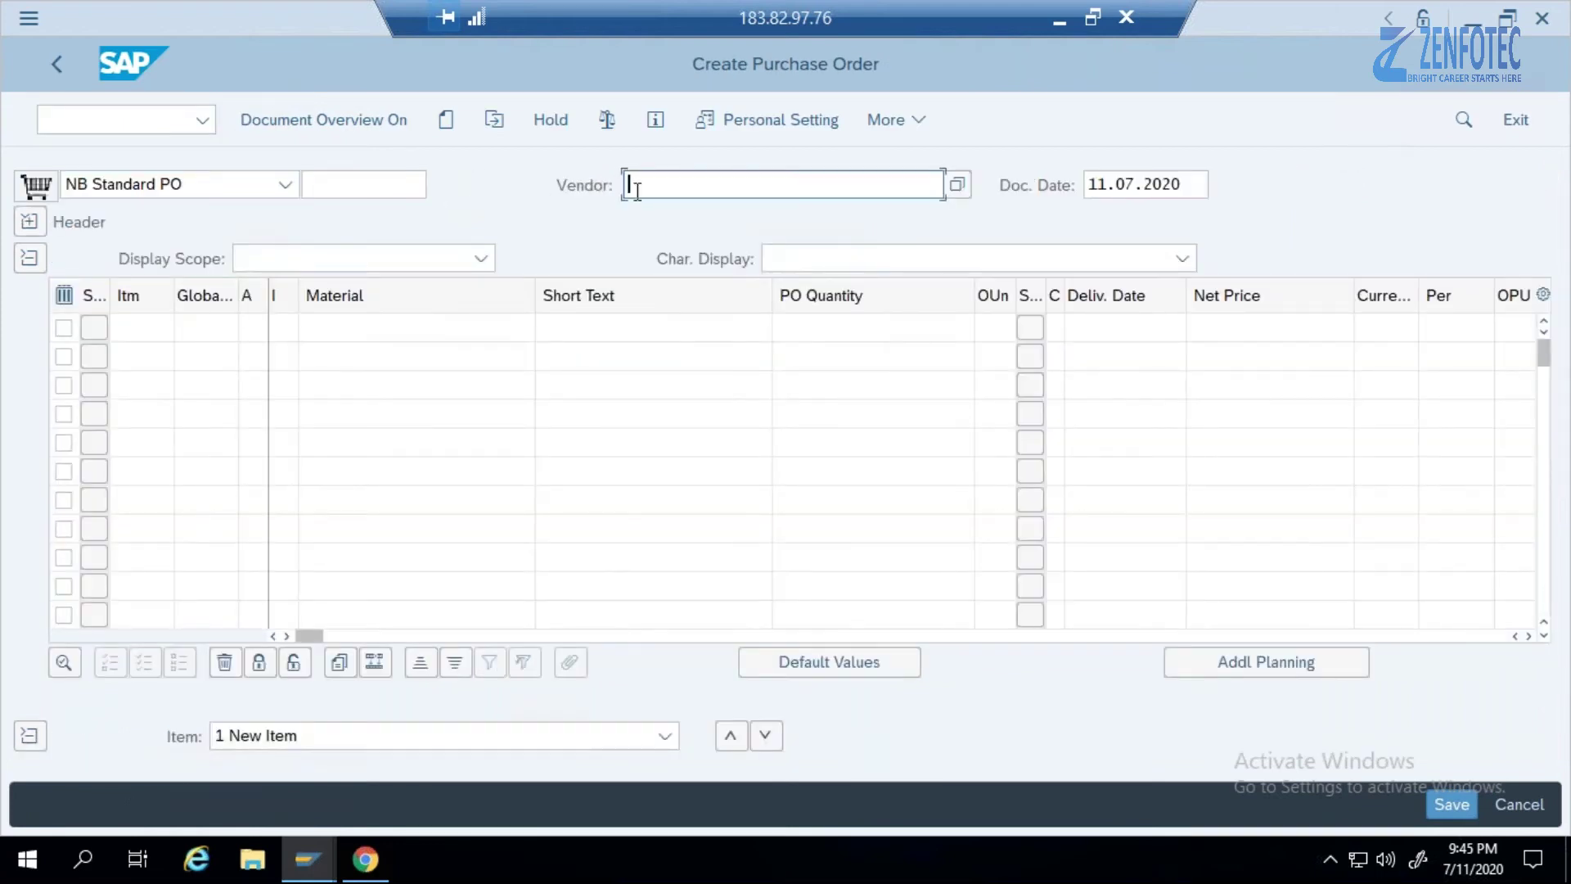
{"action": "type", "text": "17300080"}
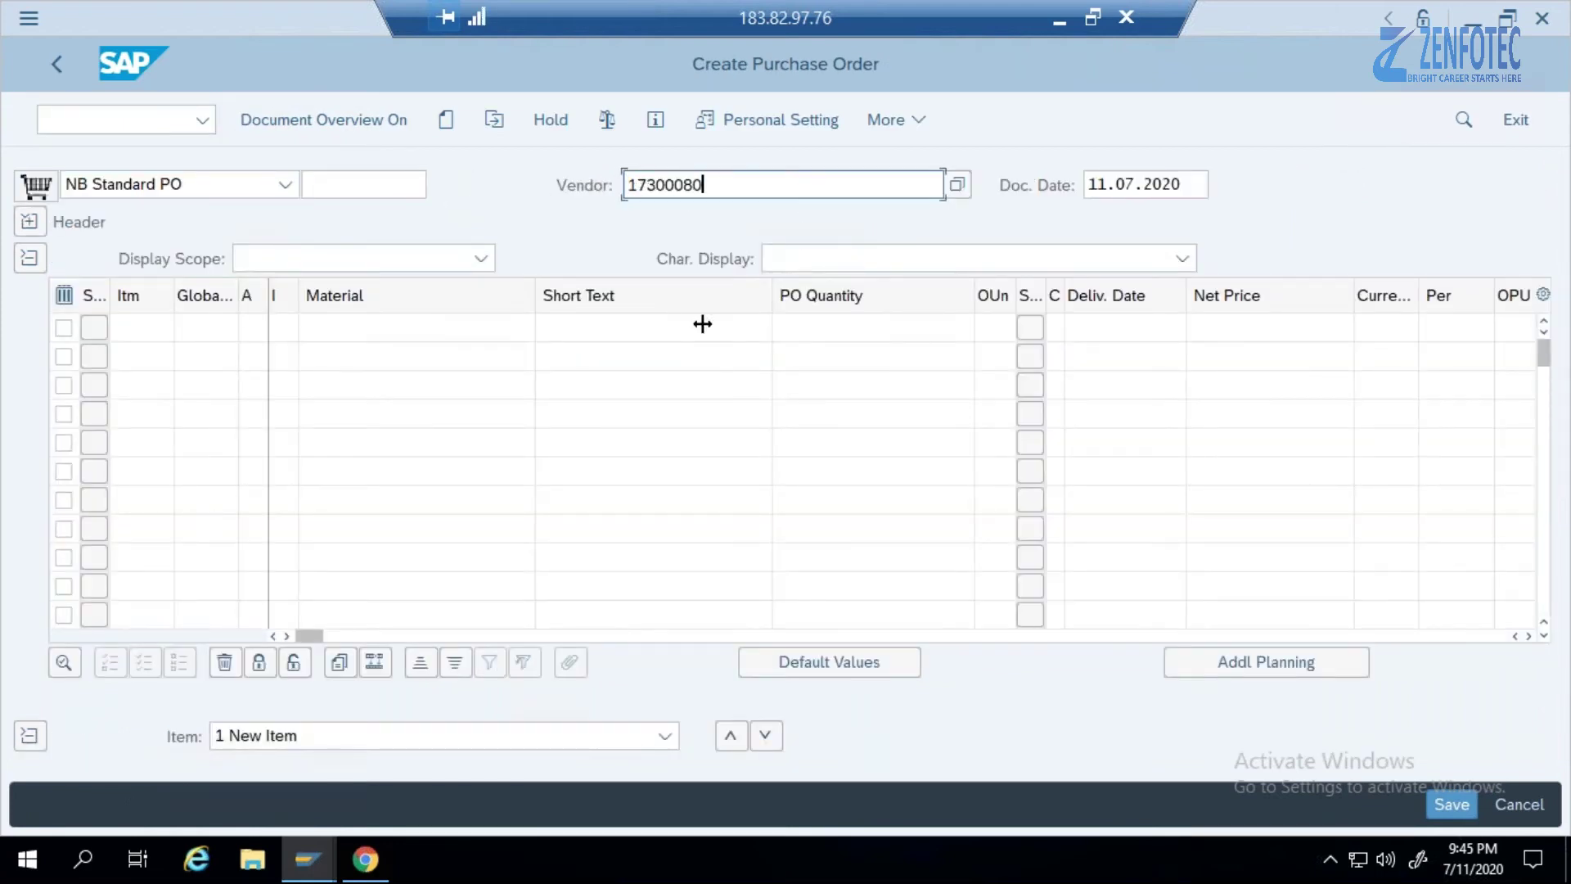
Enter the first order item with material TG11, a PO quantity of 100 and a net price of 100.
{"action": "left_click", "coordinate": [472, 326]}
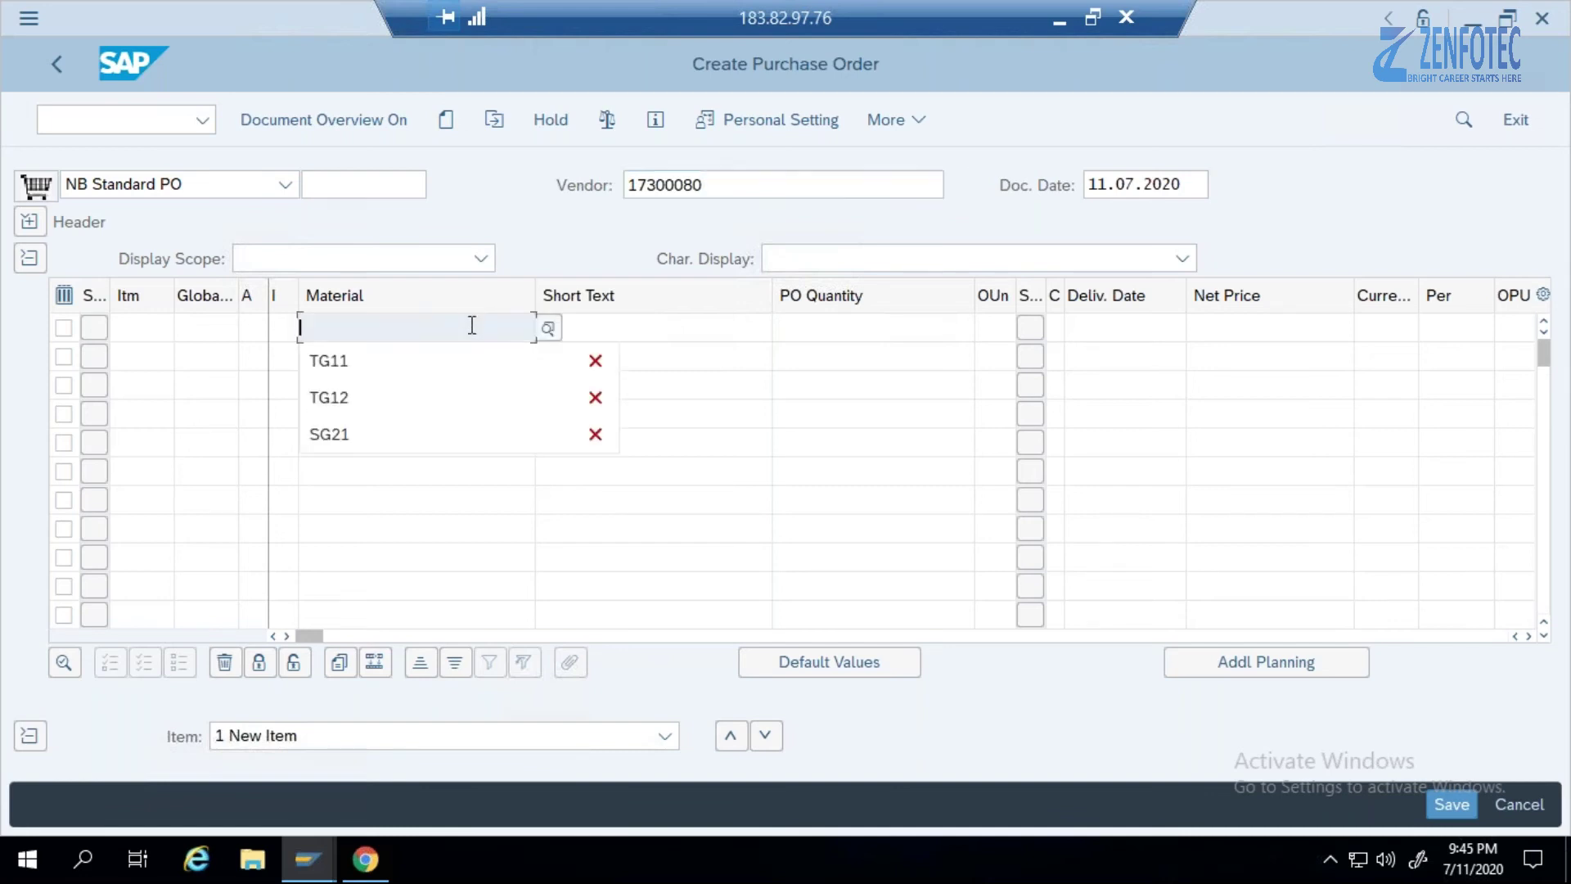
{"action": "left_click", "coordinate": [445, 360]}
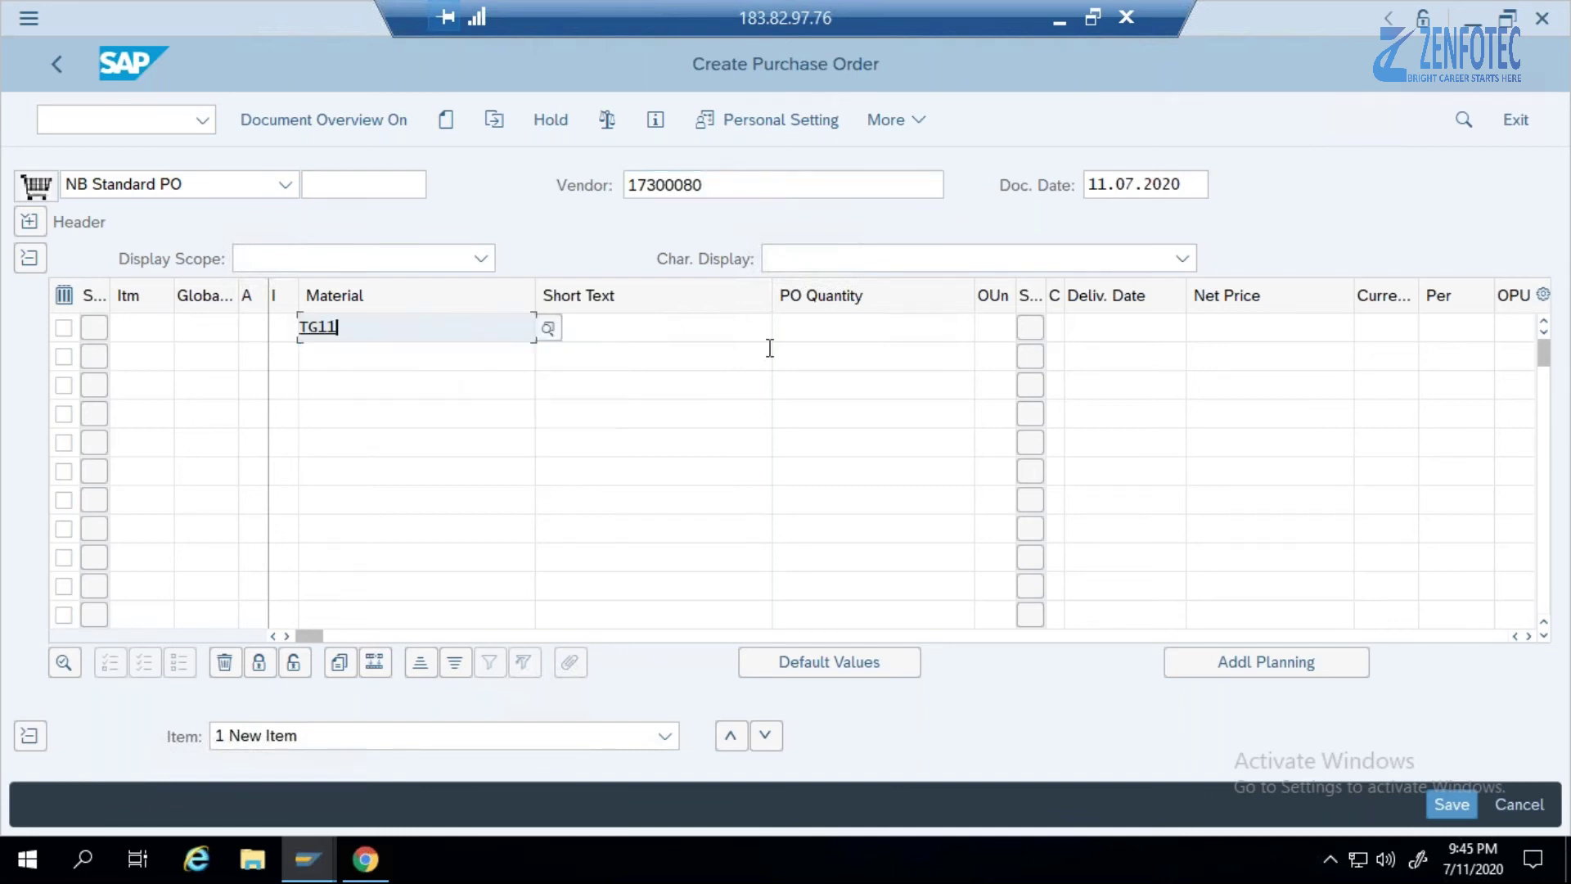
{"action": "key", "text": "Tab"}
{"action": "type", "text": "100"}
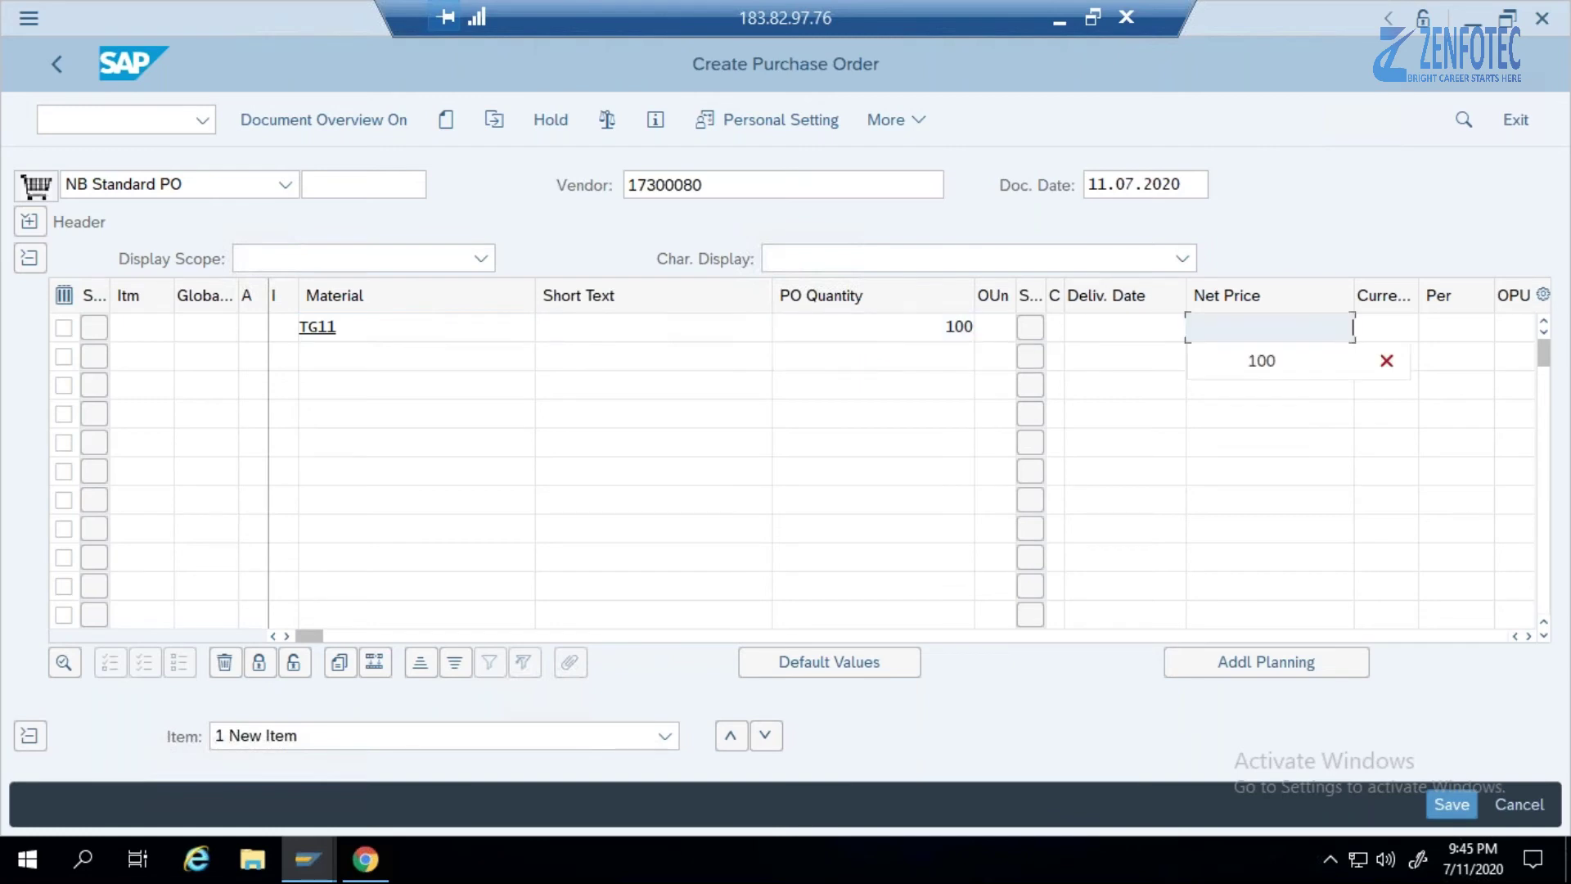
{"action": "left_click", "coordinate": [1267, 366]}
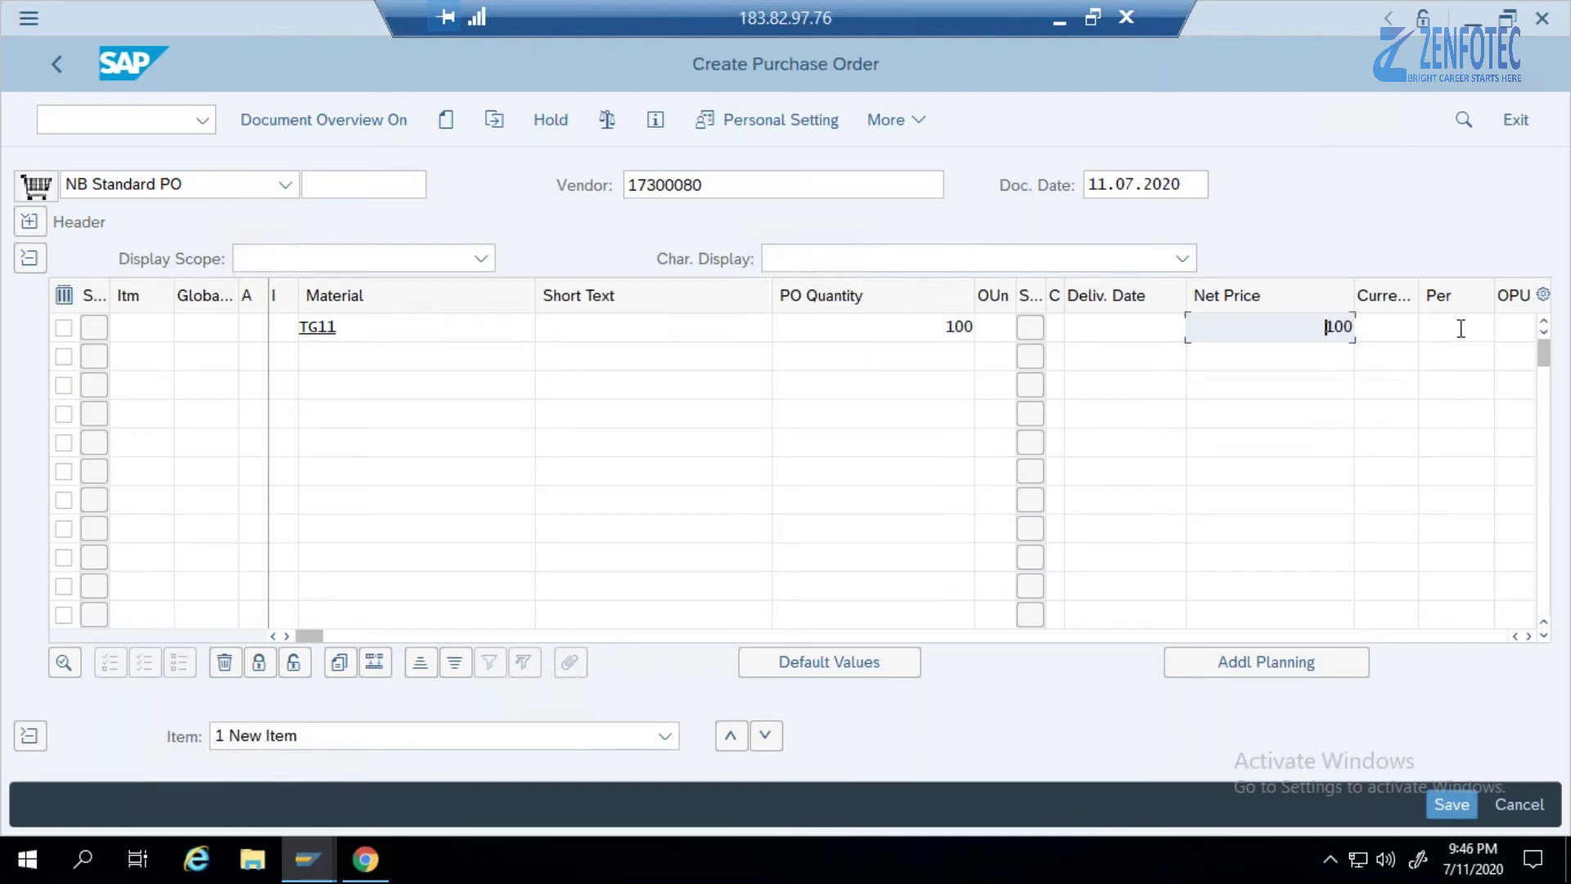
Assign the TG11 item to plant 1710 and storage location 171A.
{"action": "left_click", "coordinate": [1528, 637]}
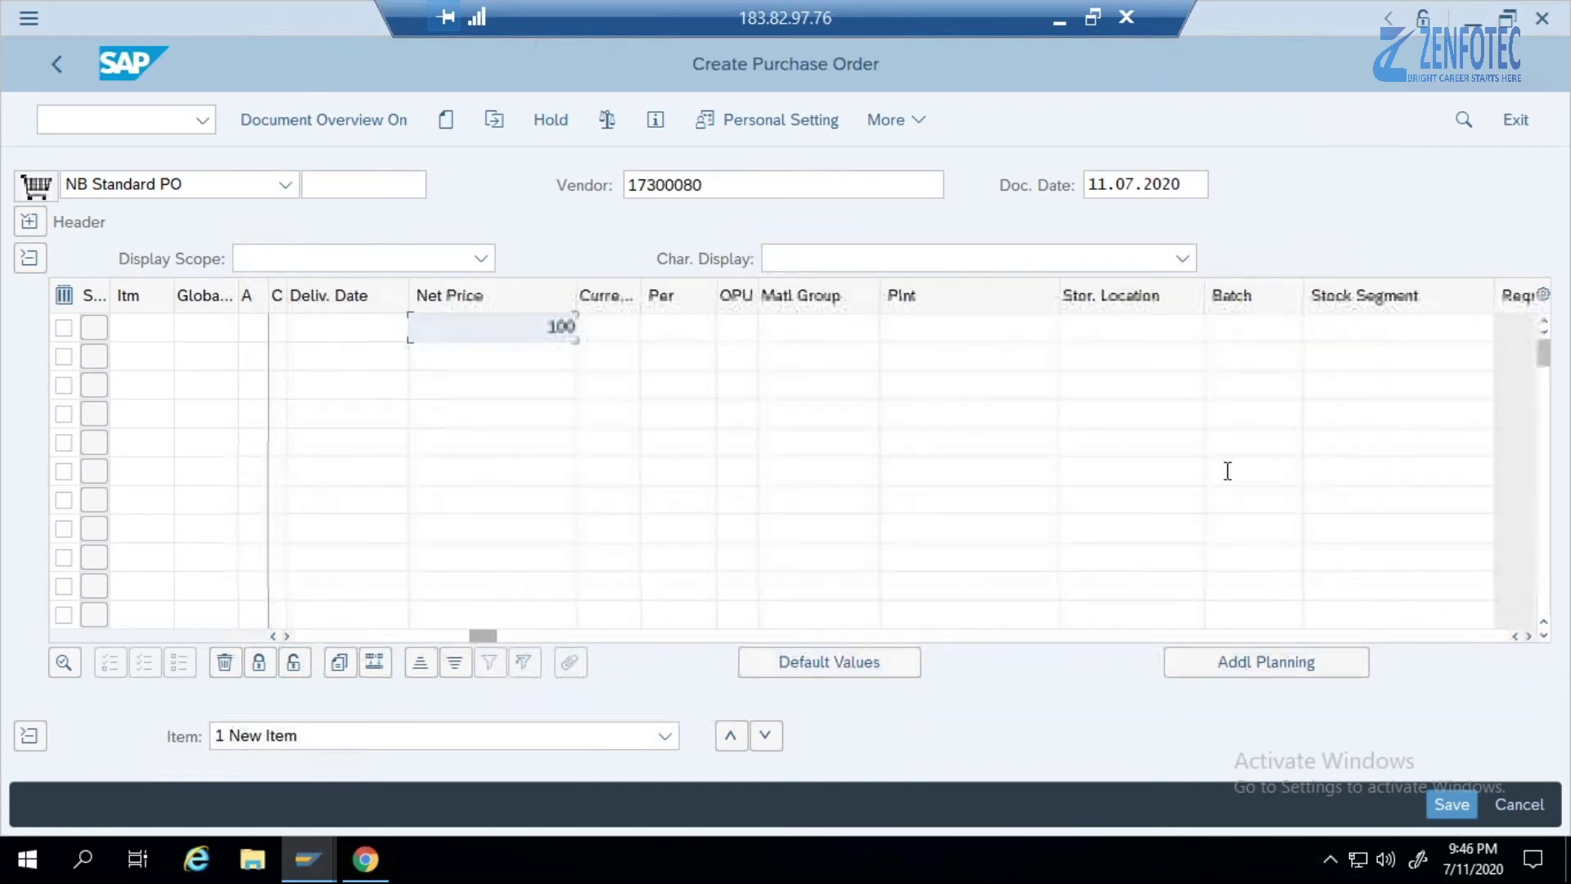
{"action": "left_click", "coordinate": [899, 328]}
{"action": "left_click", "coordinate": [905, 361]}
{"action": "left_click", "coordinate": [1149, 326]}
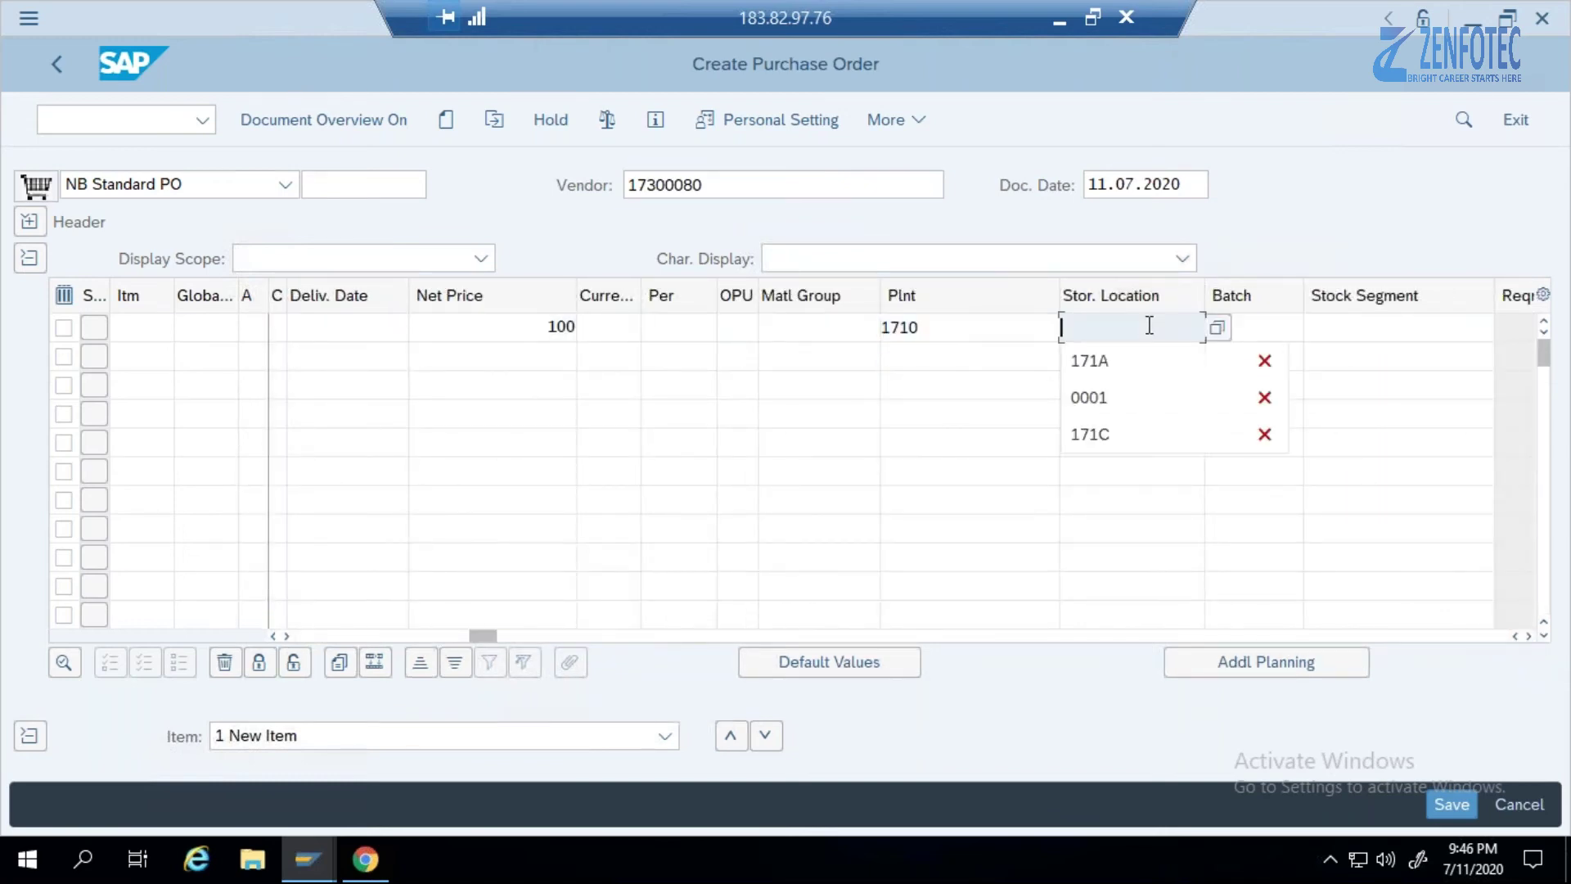
{"action": "left_click", "coordinate": [1129, 353]}
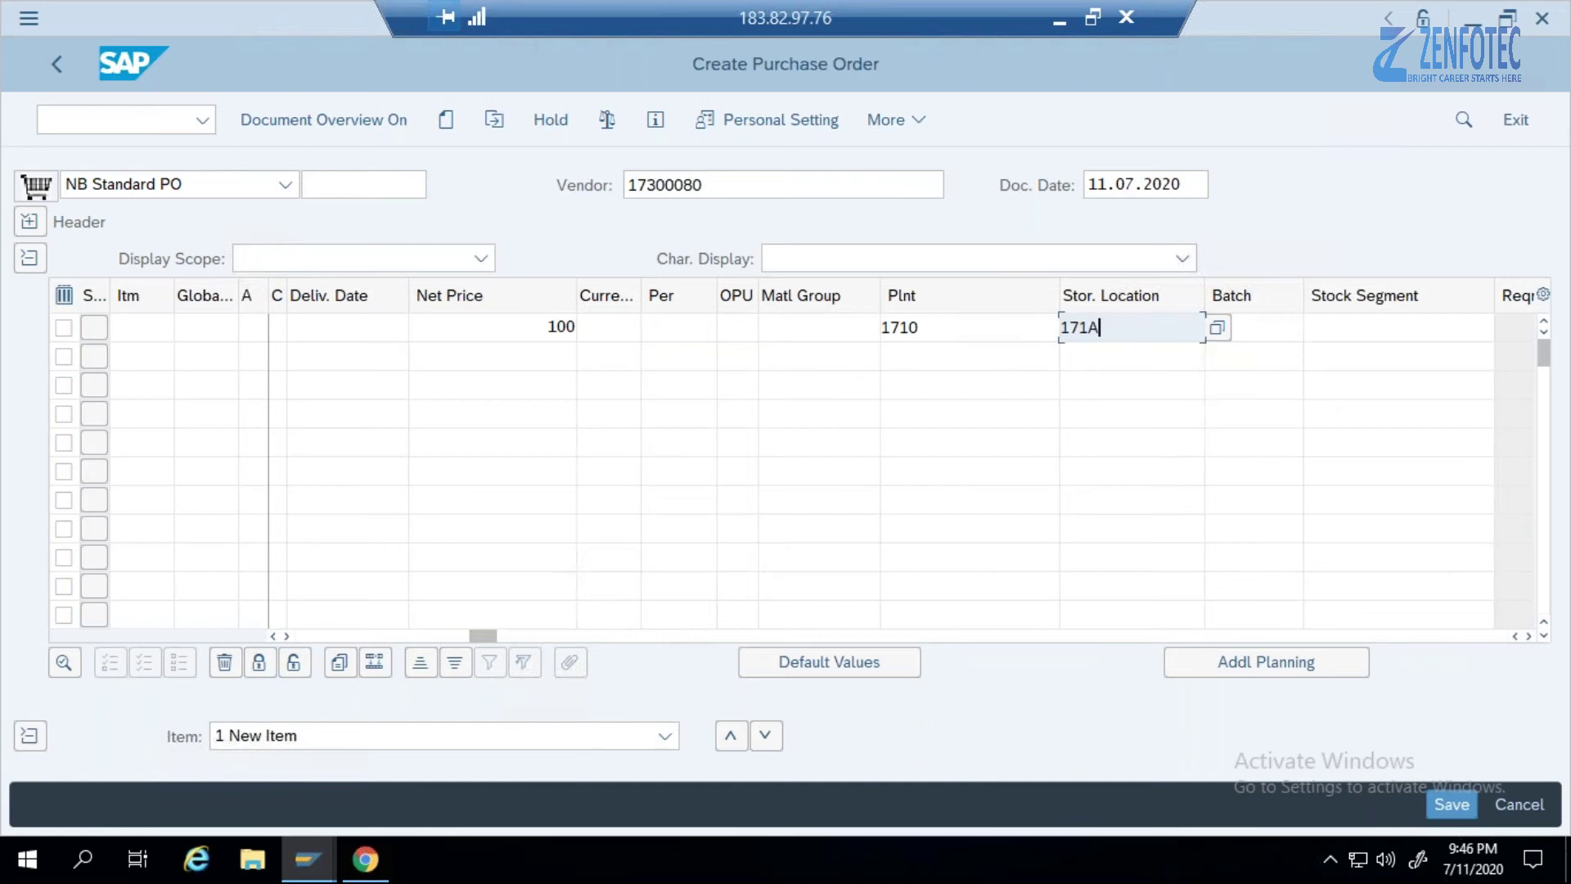
Set the item's currency to USD and save the purchase order.
{"action": "left_click", "coordinate": [1347, 660]}
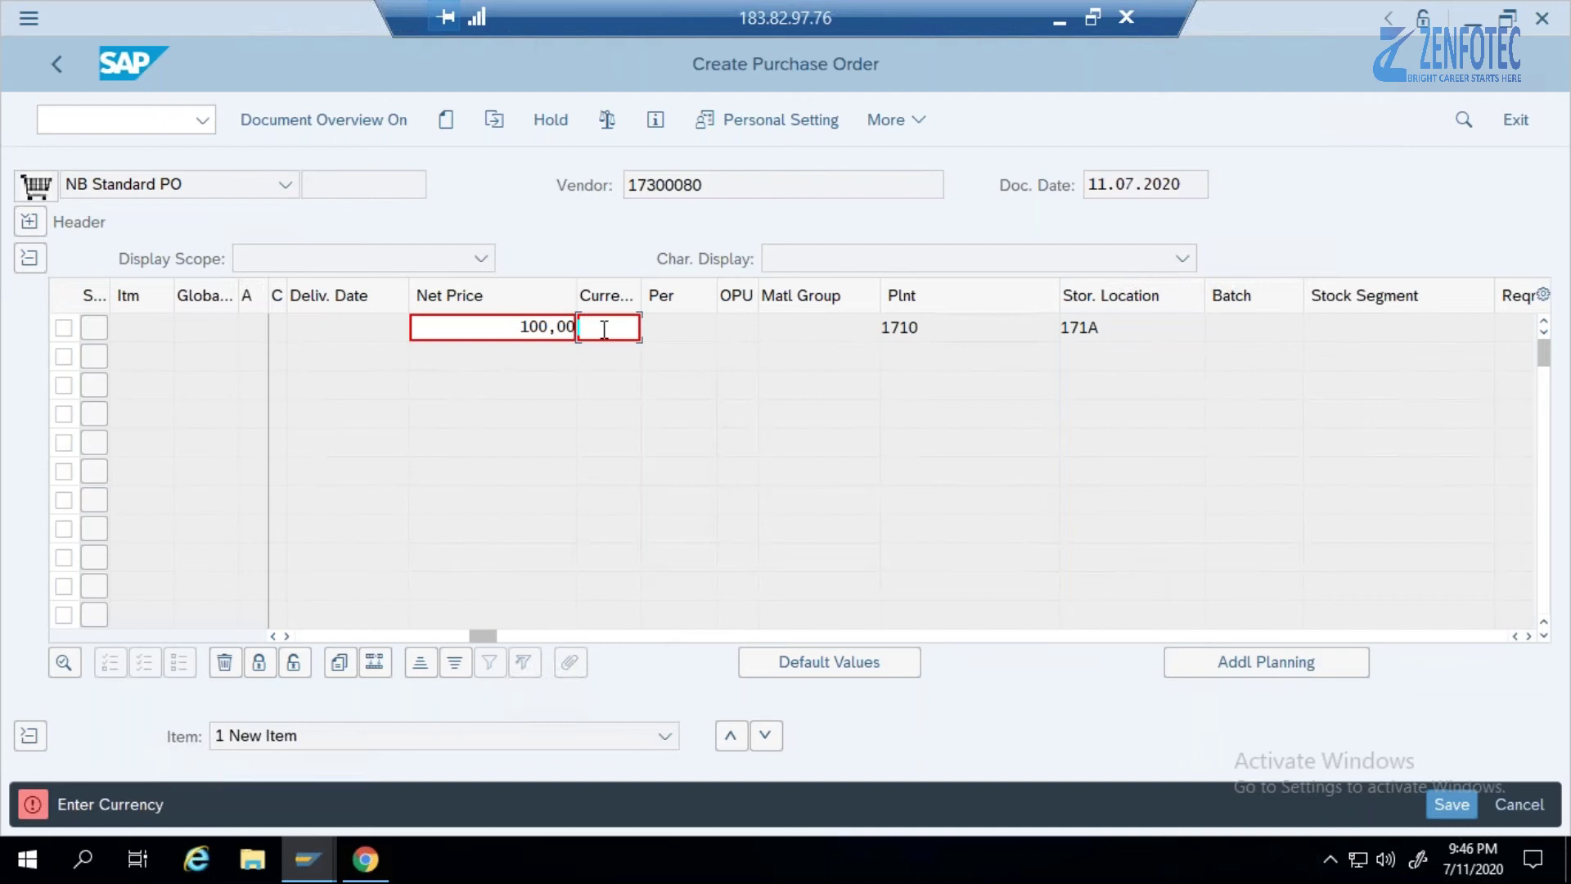
{"action": "left_click", "coordinate": [604, 329]}
{"action": "left_click", "coordinate": [606, 360]}
{"action": "key", "text": "Return"}
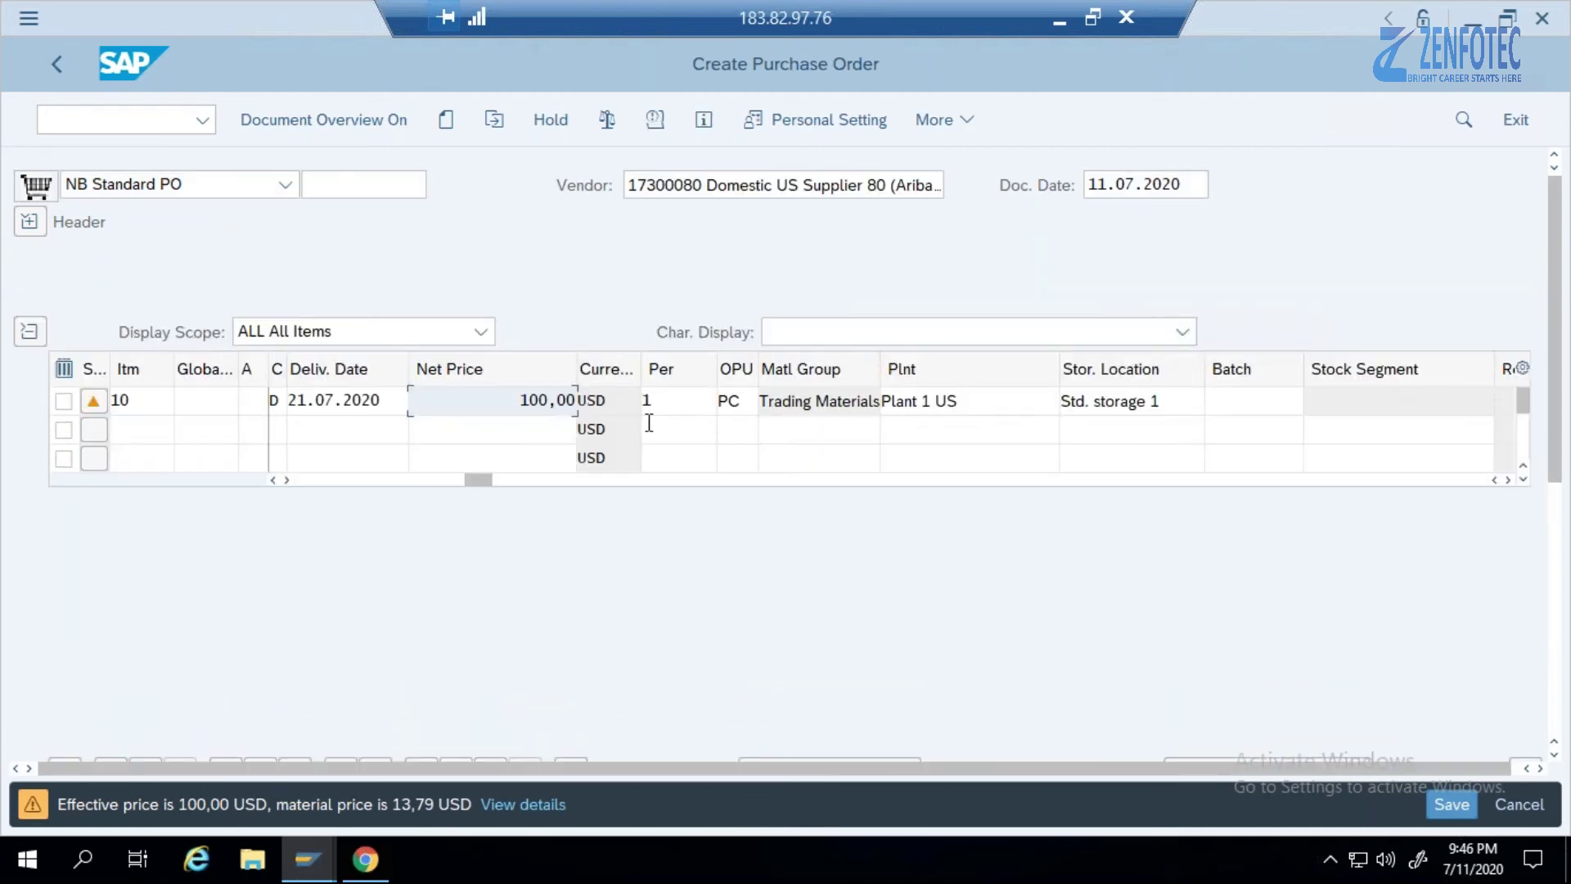
{"action": "left_click_drag", "start_coordinate": [622, 401], "coordinate": [578, 398]}
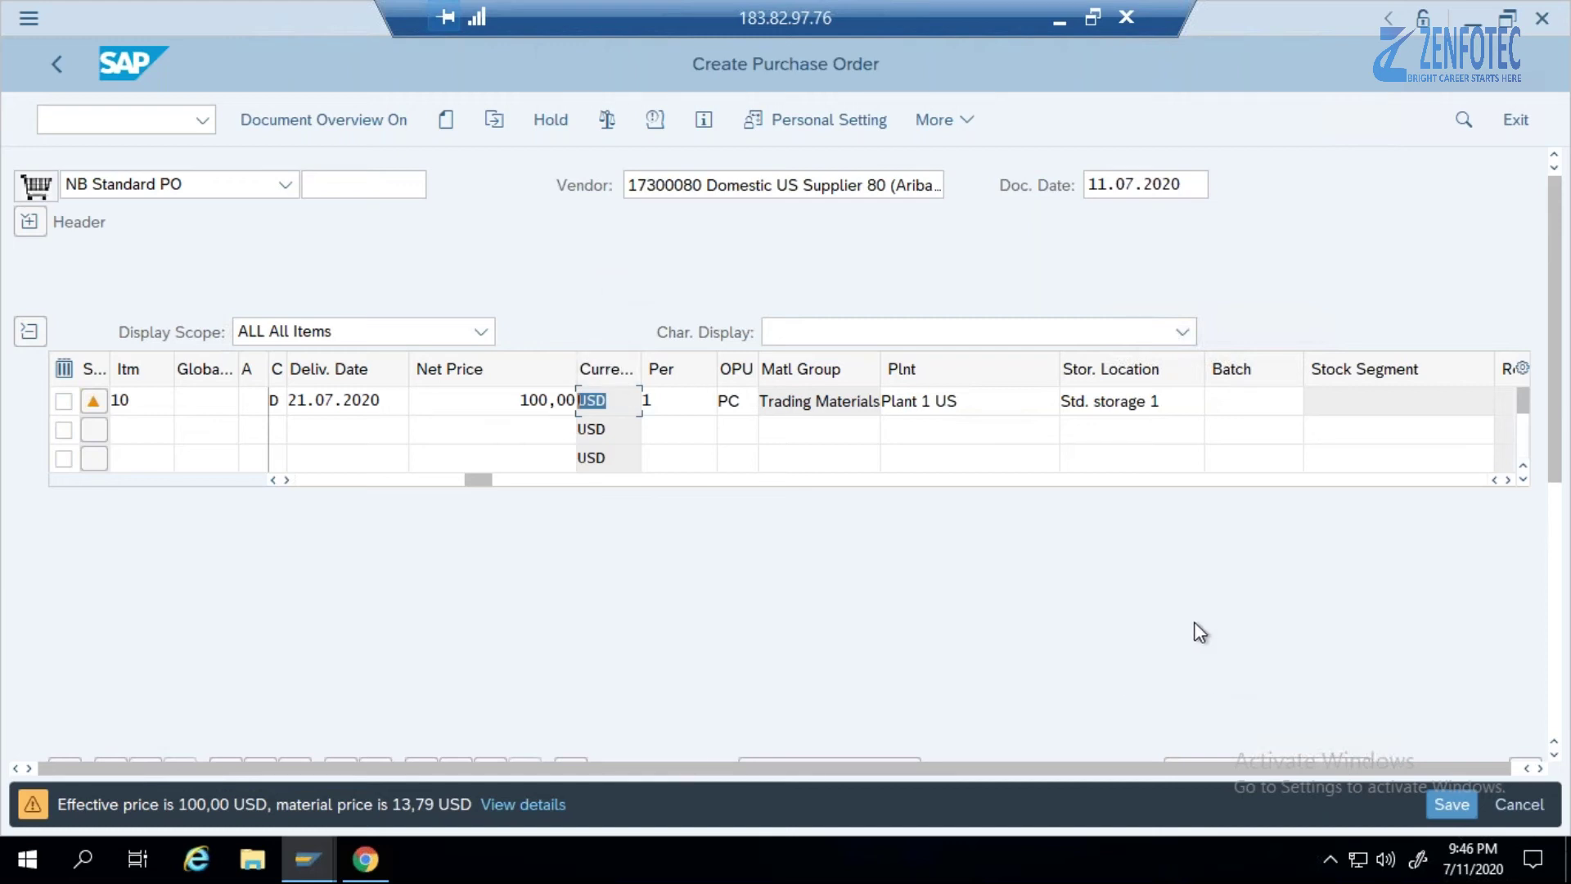
{"action": "left_click", "coordinate": [617, 403]}
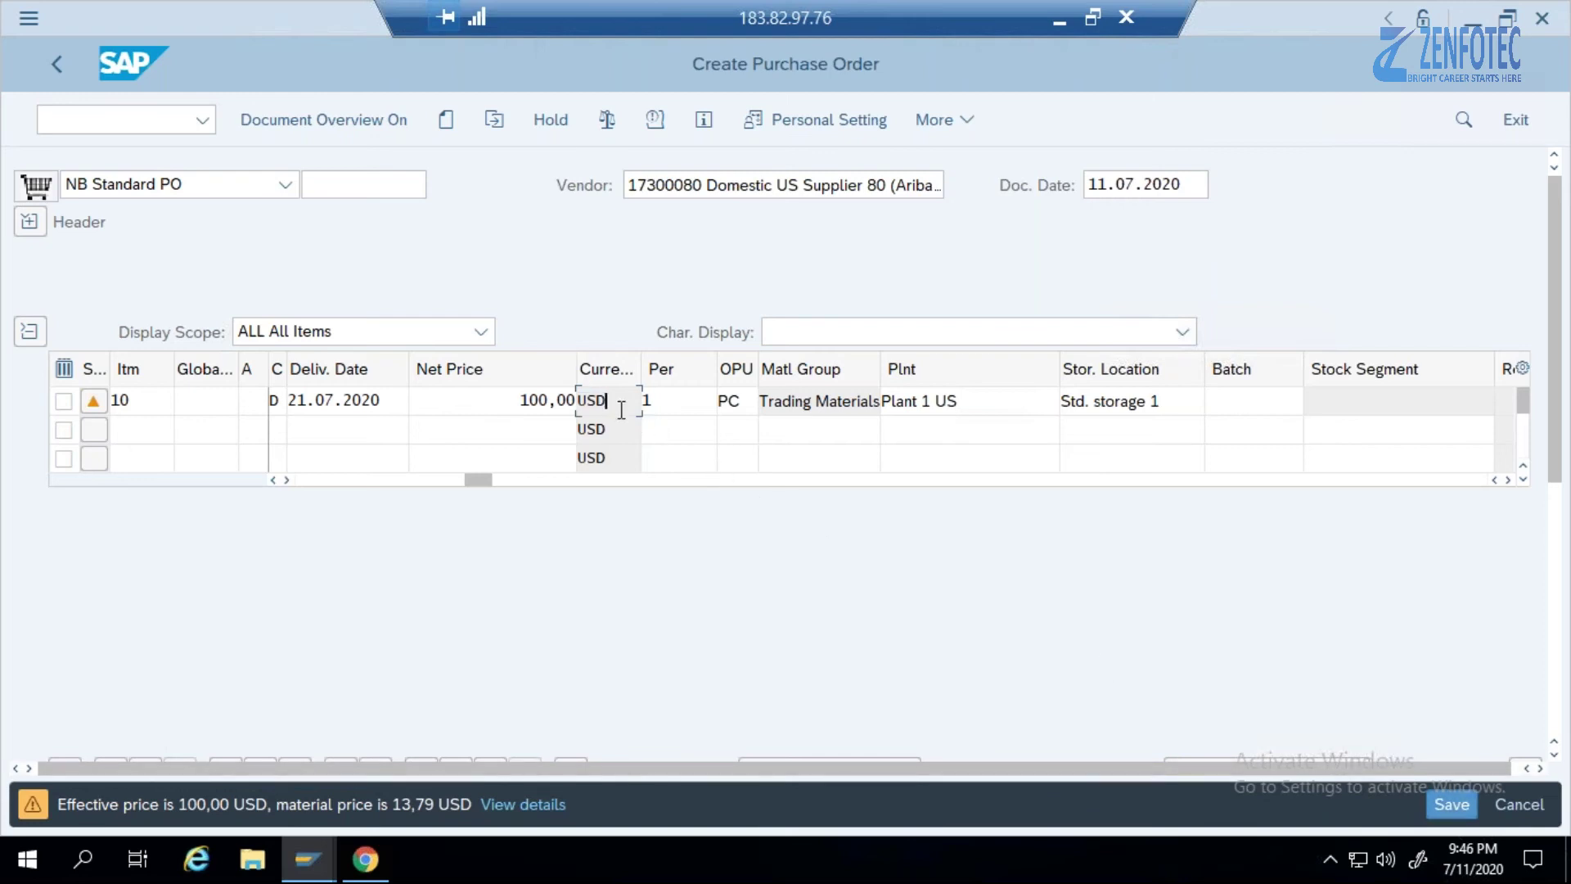
{"action": "left_click", "coordinate": [1451, 804]}
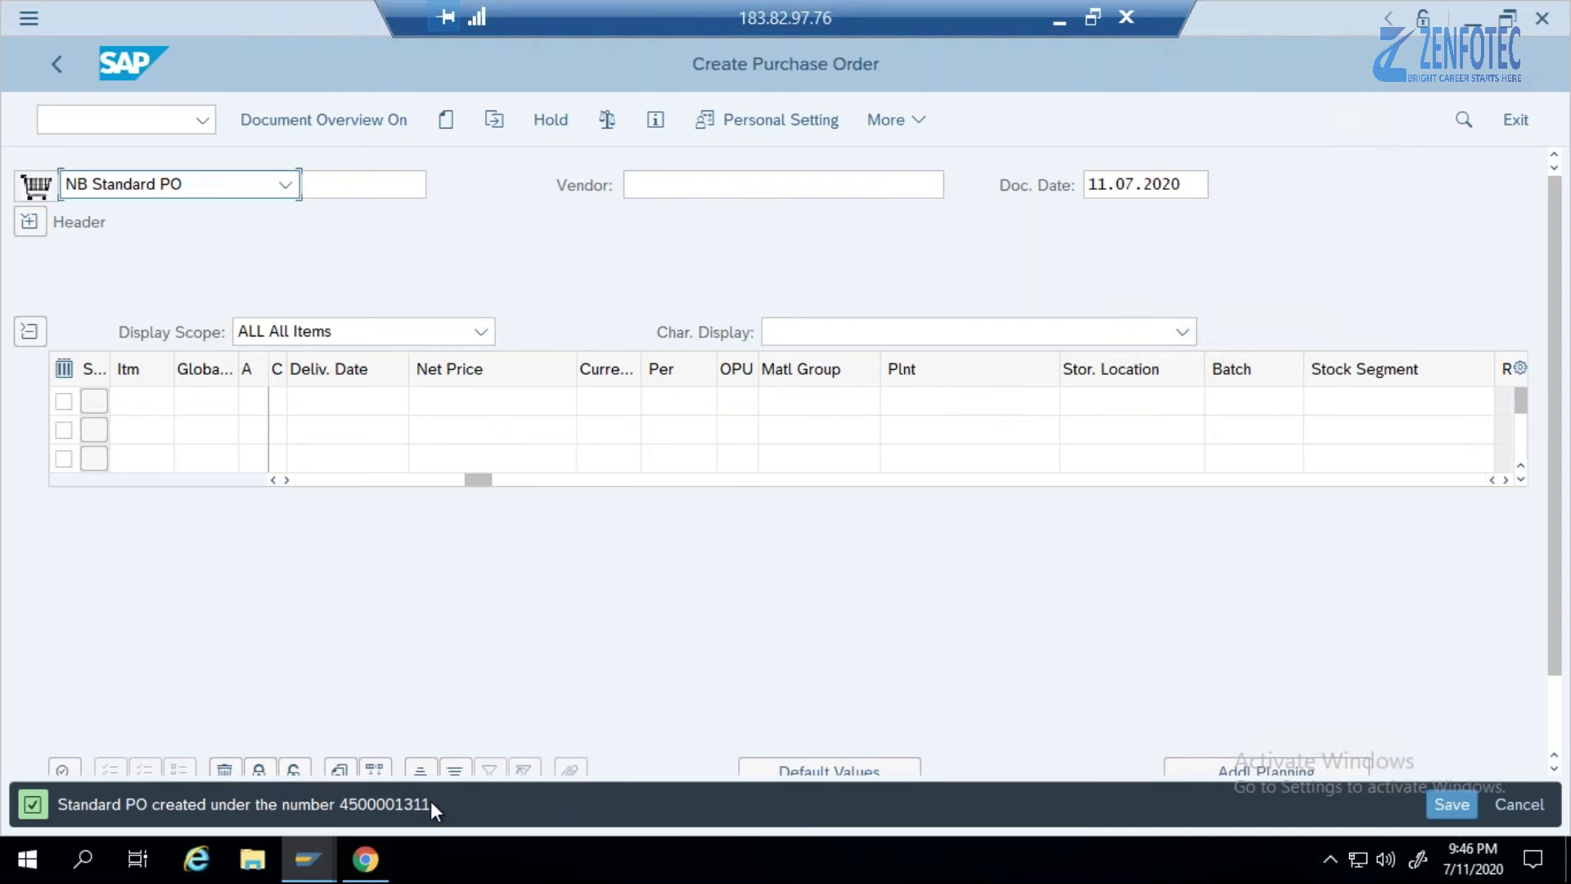
Record the vendor number, the copied number of the new purchase order and the order quantity 100 in cells A4 to C4 in Excel.
{"action": "left_click", "coordinate": [409, 798]}
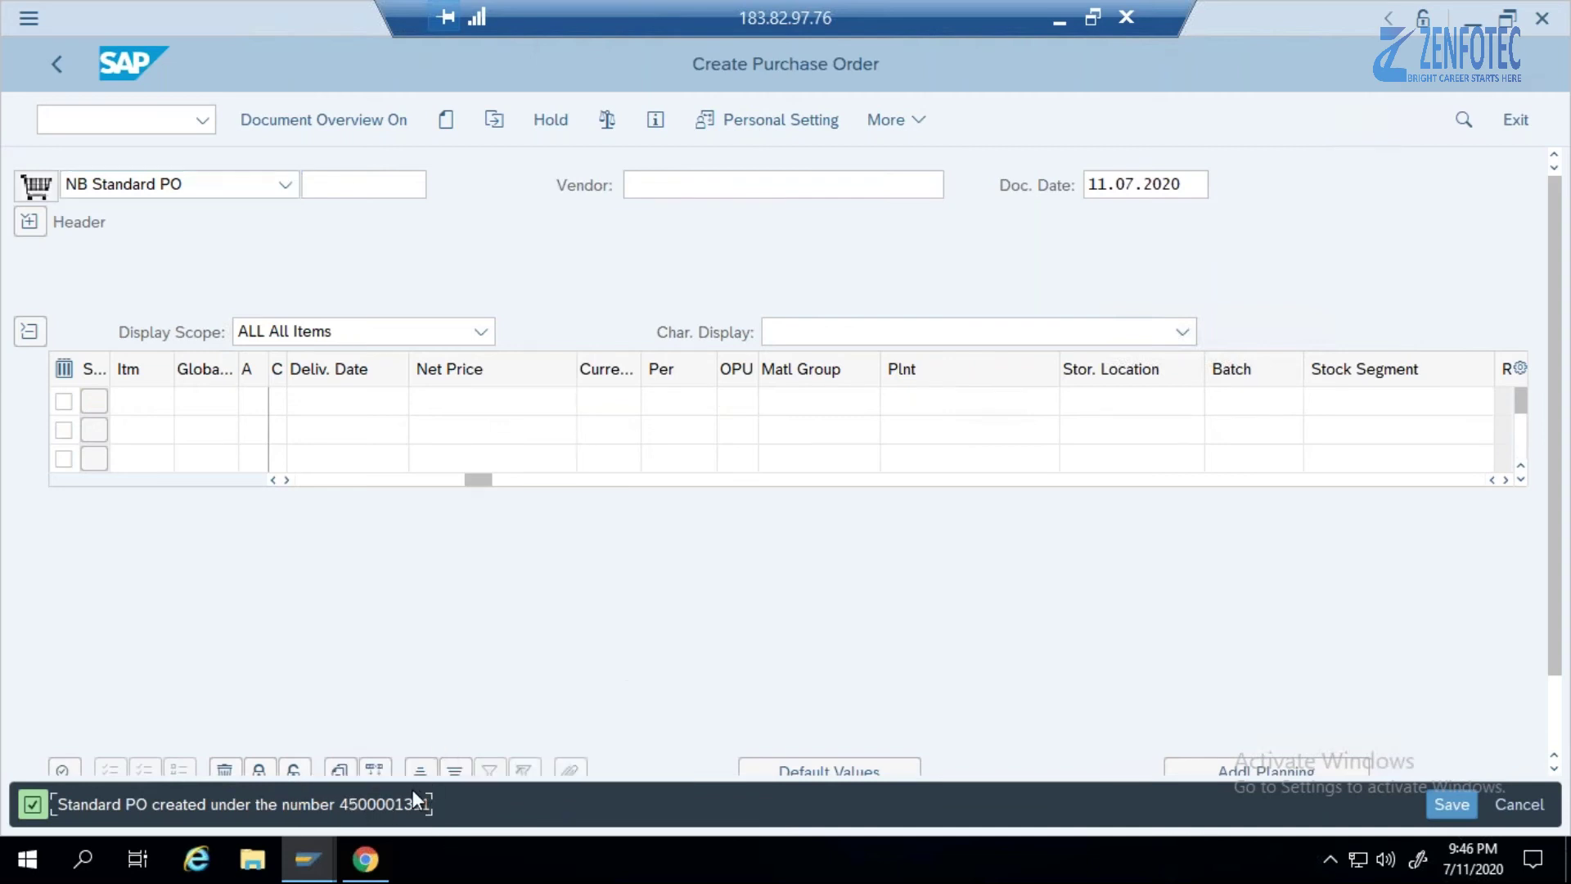
{"action": "left_click_drag", "start_coordinate": [348, 800], "coordinate": [419, 805]}
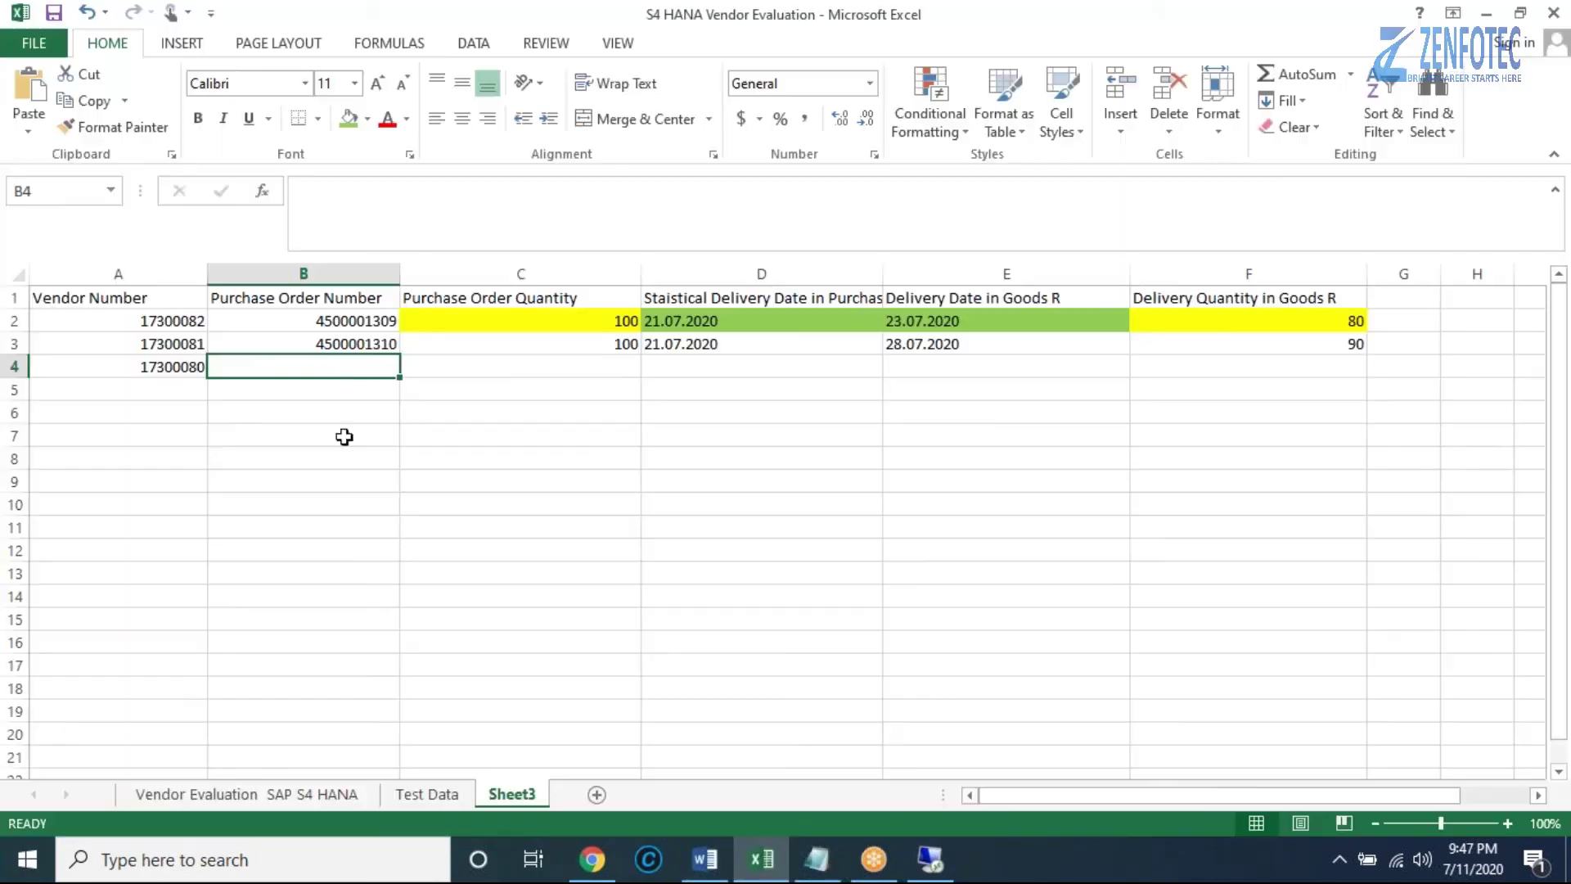
{"action": "double_click", "coordinate": [346, 368]}
{"action": "key", "text": "ctrl+v"}
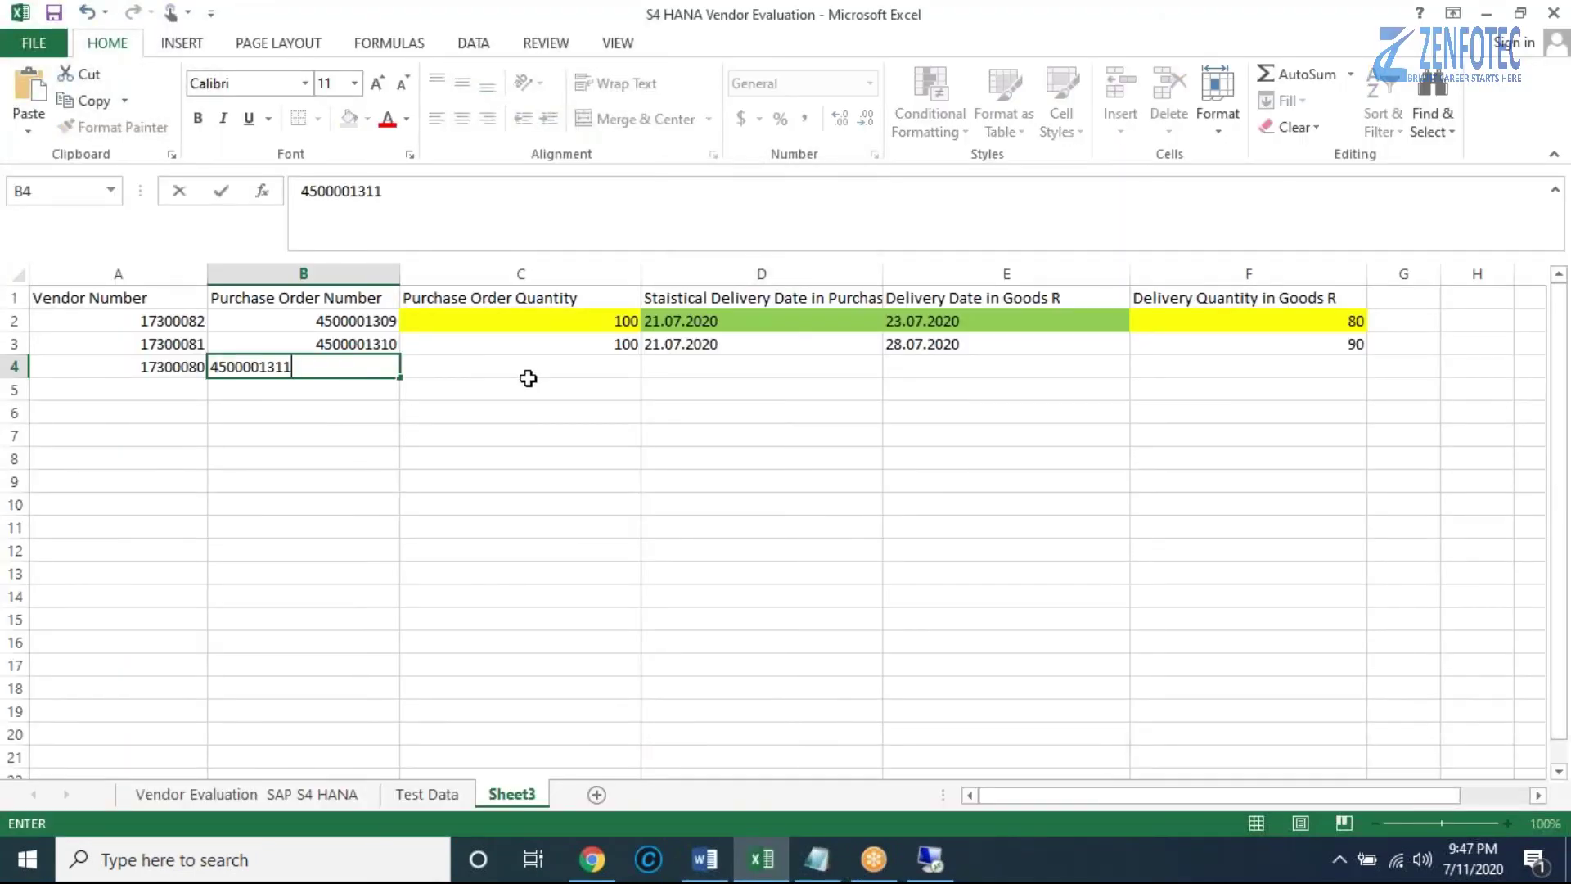
{"action": "left_click", "coordinate": [527, 377]}
{"action": "key", "text": "BackSpace"}
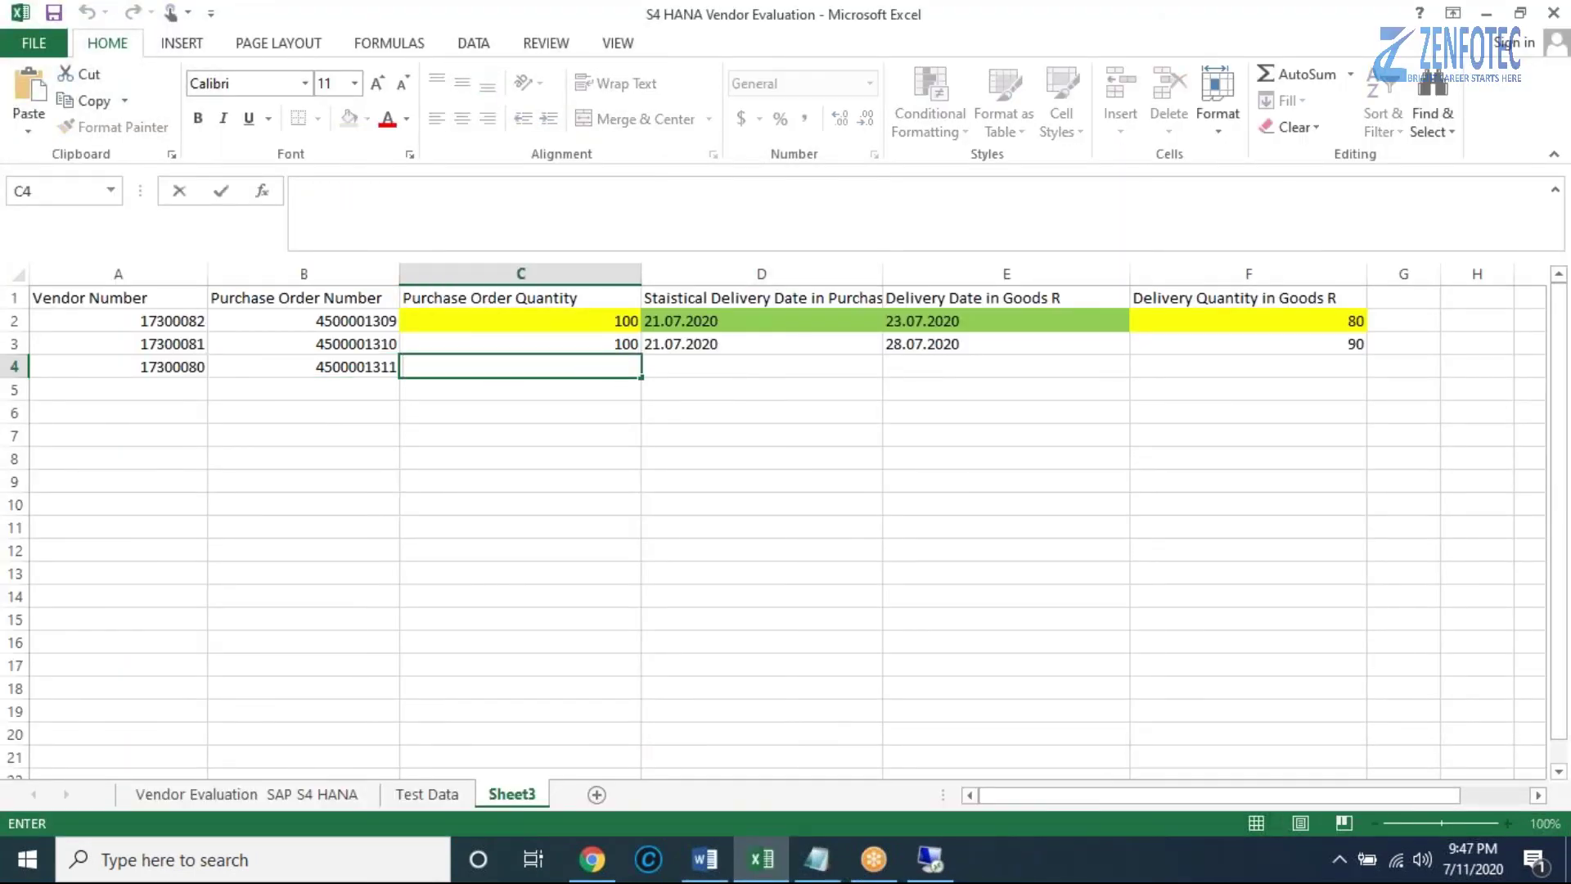
{"action": "type", "text": "100"}
{"action": "left_click", "coordinate": [337, 370]}
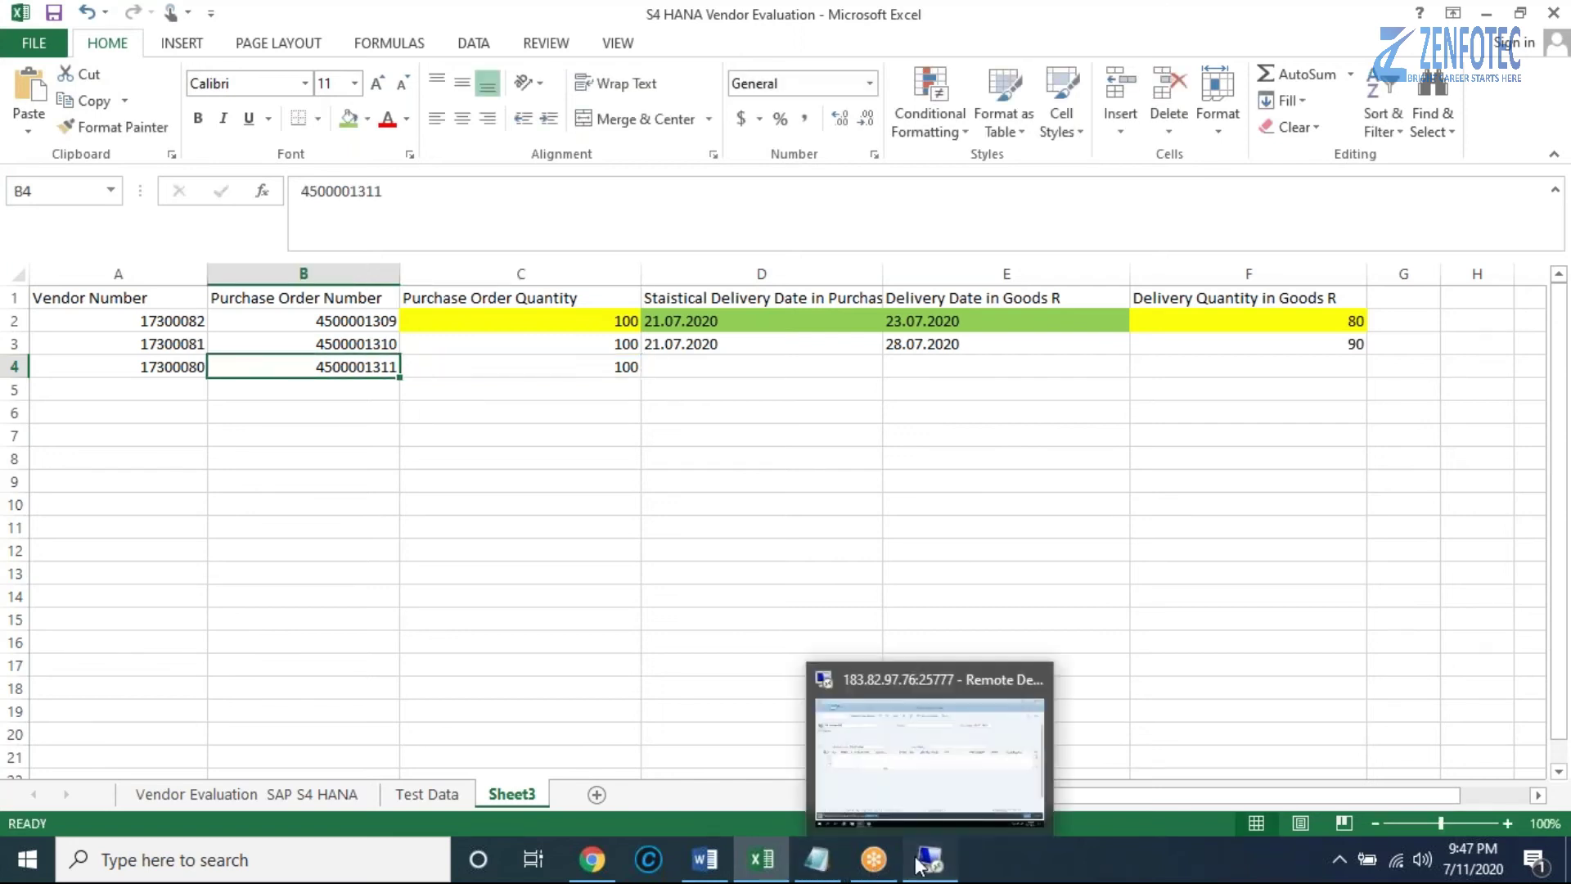
Display the newly created purchase order in SAP and examine its item's quantity and delivery date.
{"action": "left_click", "coordinate": [928, 859]}
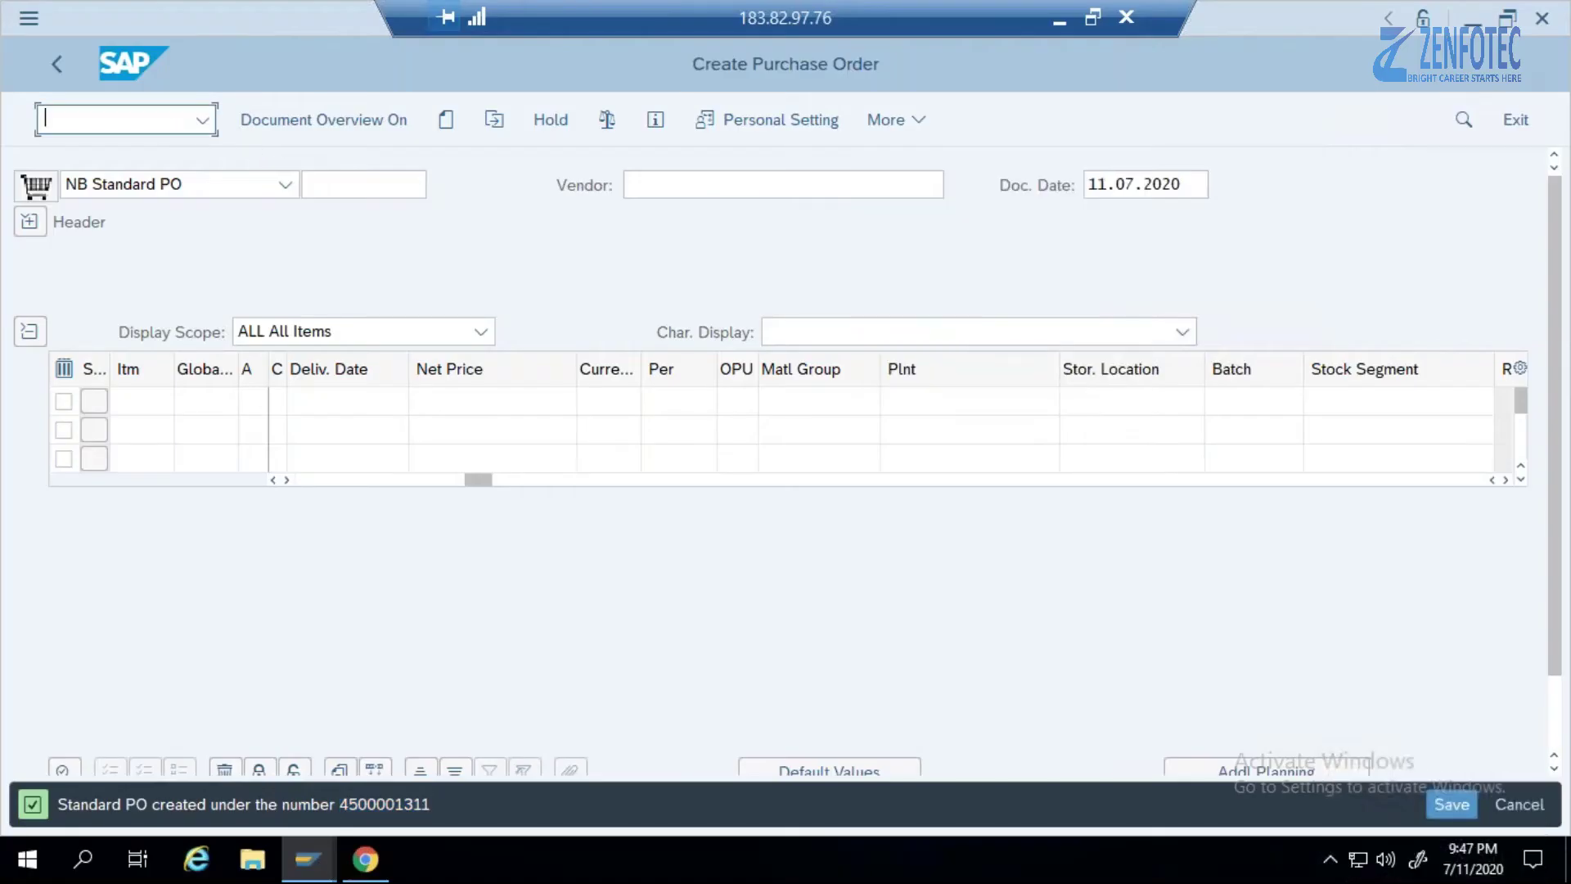
{"action": "left_click", "coordinate": [494, 122]}
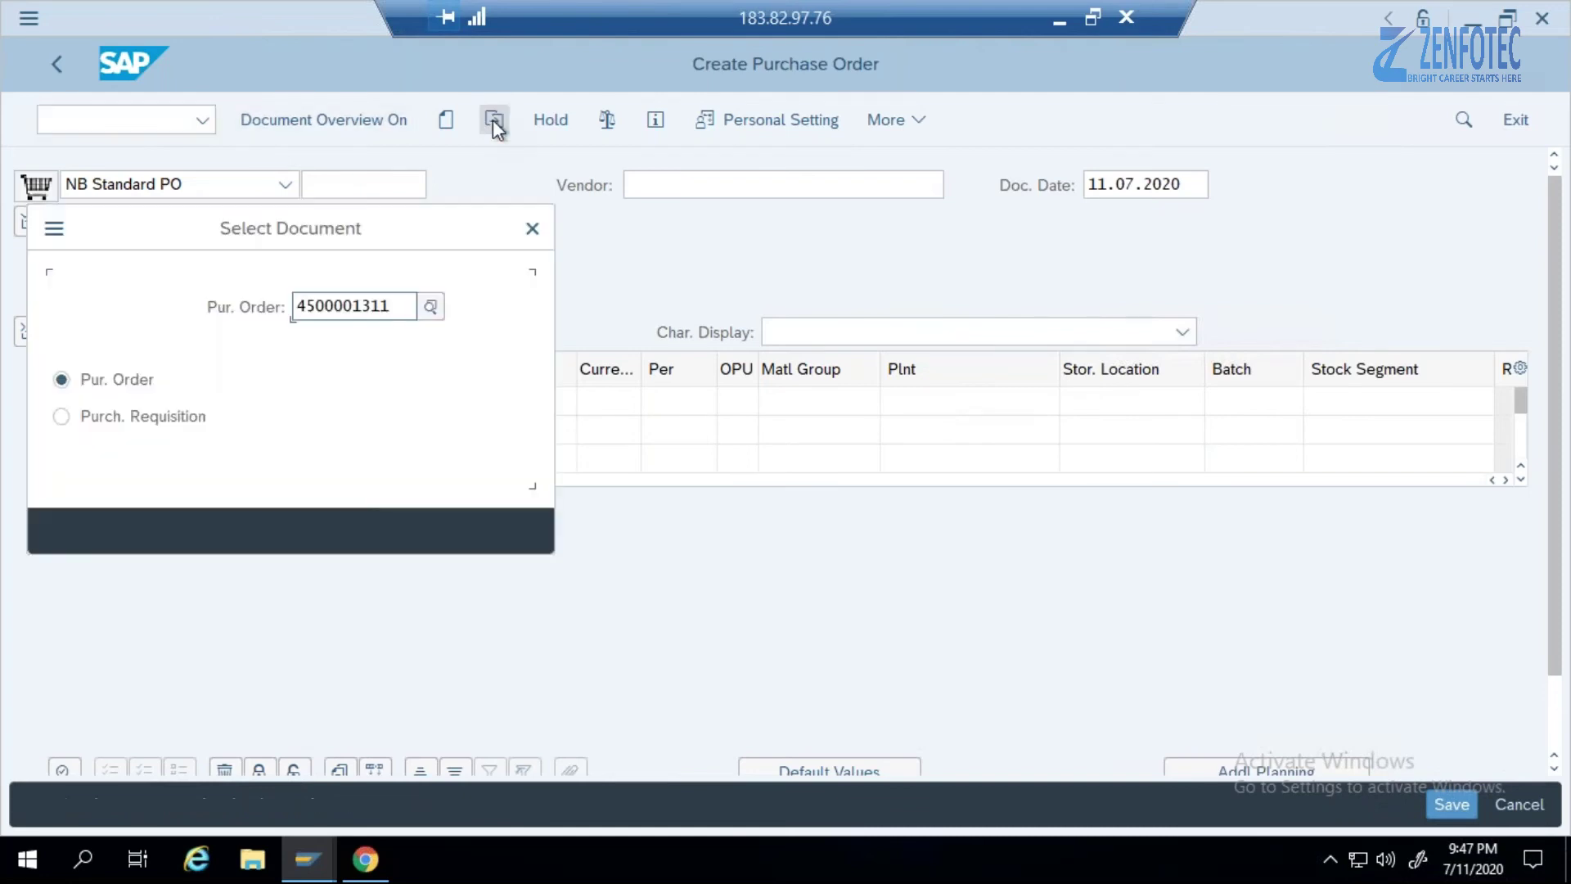
{"action": "left_click", "coordinate": [447, 530]}
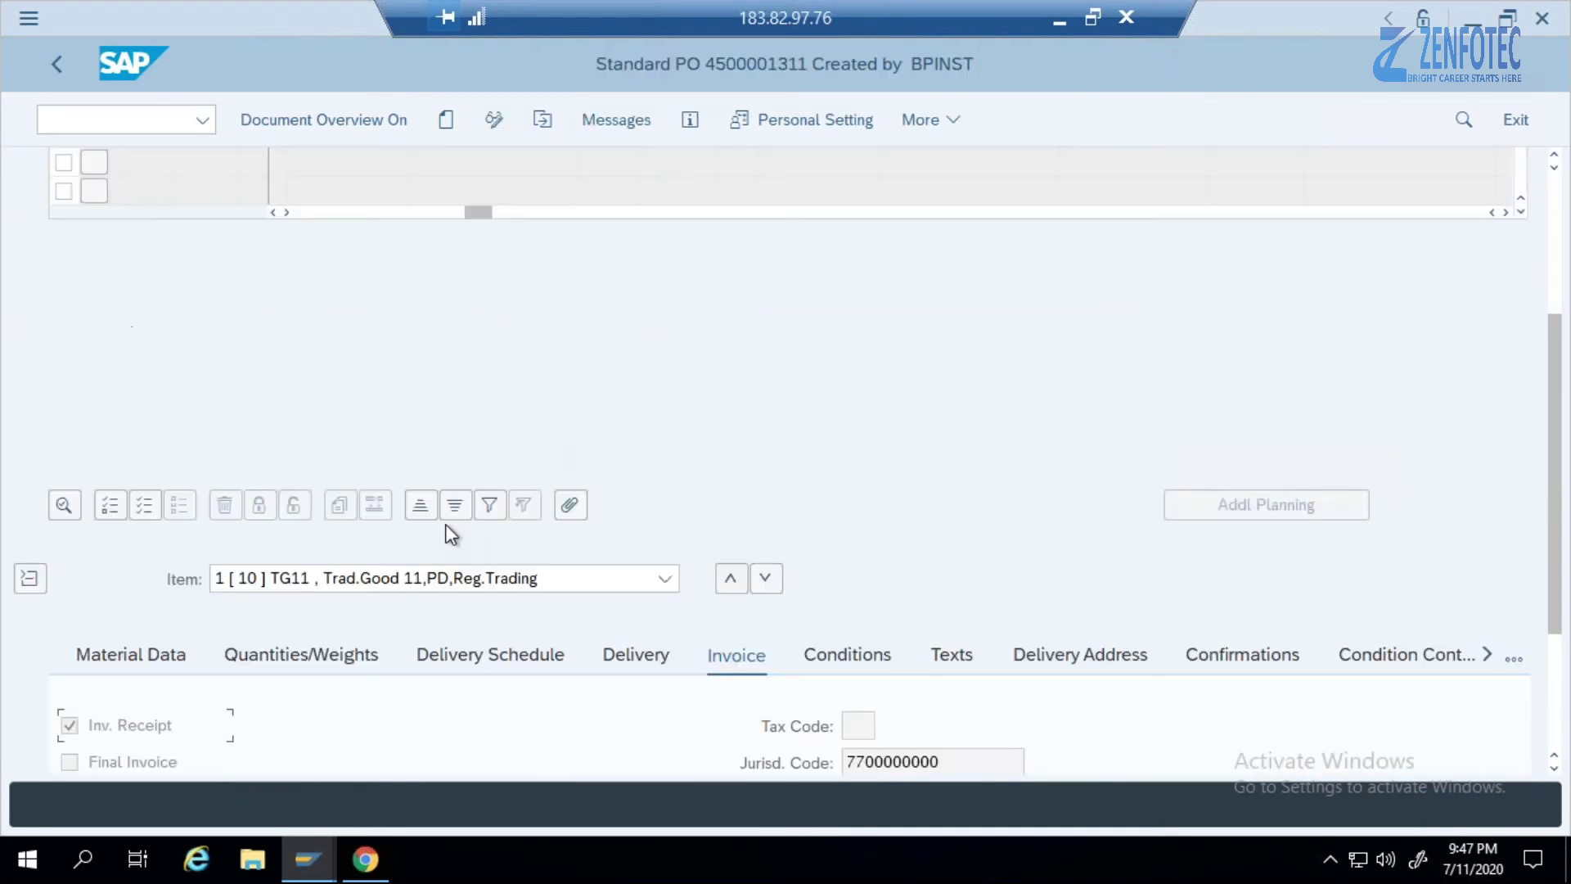
{"action": "scroll", "coordinate": [602, 401], "scroll_direction": "up", "scroll_amount": 2}
{"action": "scroll", "coordinate": [601, 401], "scroll_direction": "up", "scroll_amount": 2}
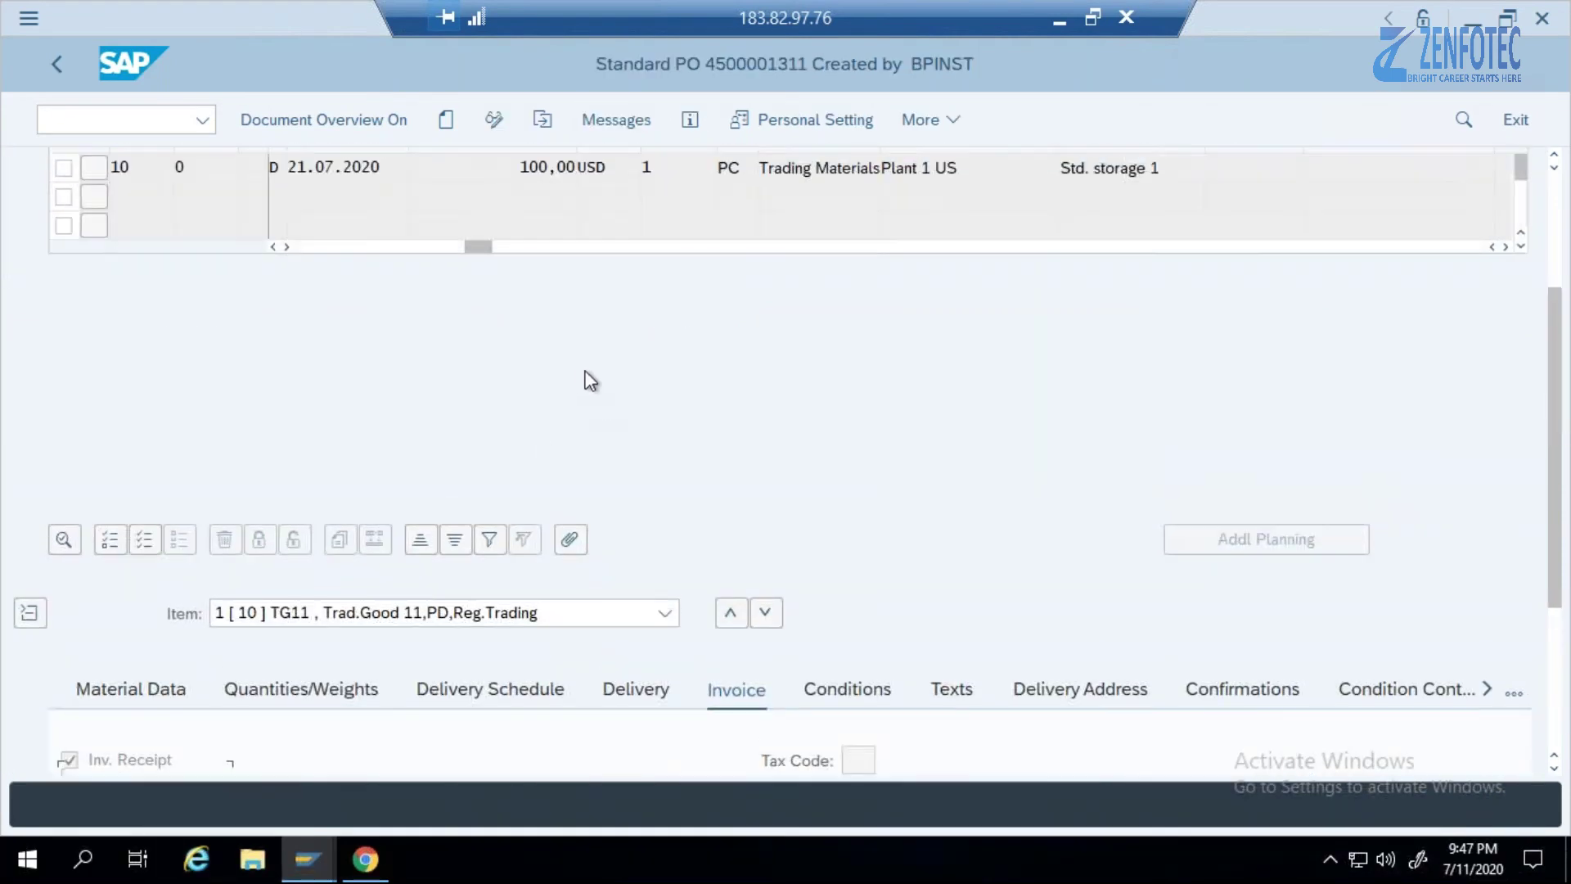
{"action": "left_click_drag", "start_coordinate": [468, 285], "coordinate": [303, 283]}
{"action": "left_click", "coordinate": [873, 199]}
Open the goods receipt transaction MIGO and paste the new purchase order's number as the reference document.
{"action": "left_click", "coordinate": [149, 122]}
{"action": "type", "text": "/nmigo"}
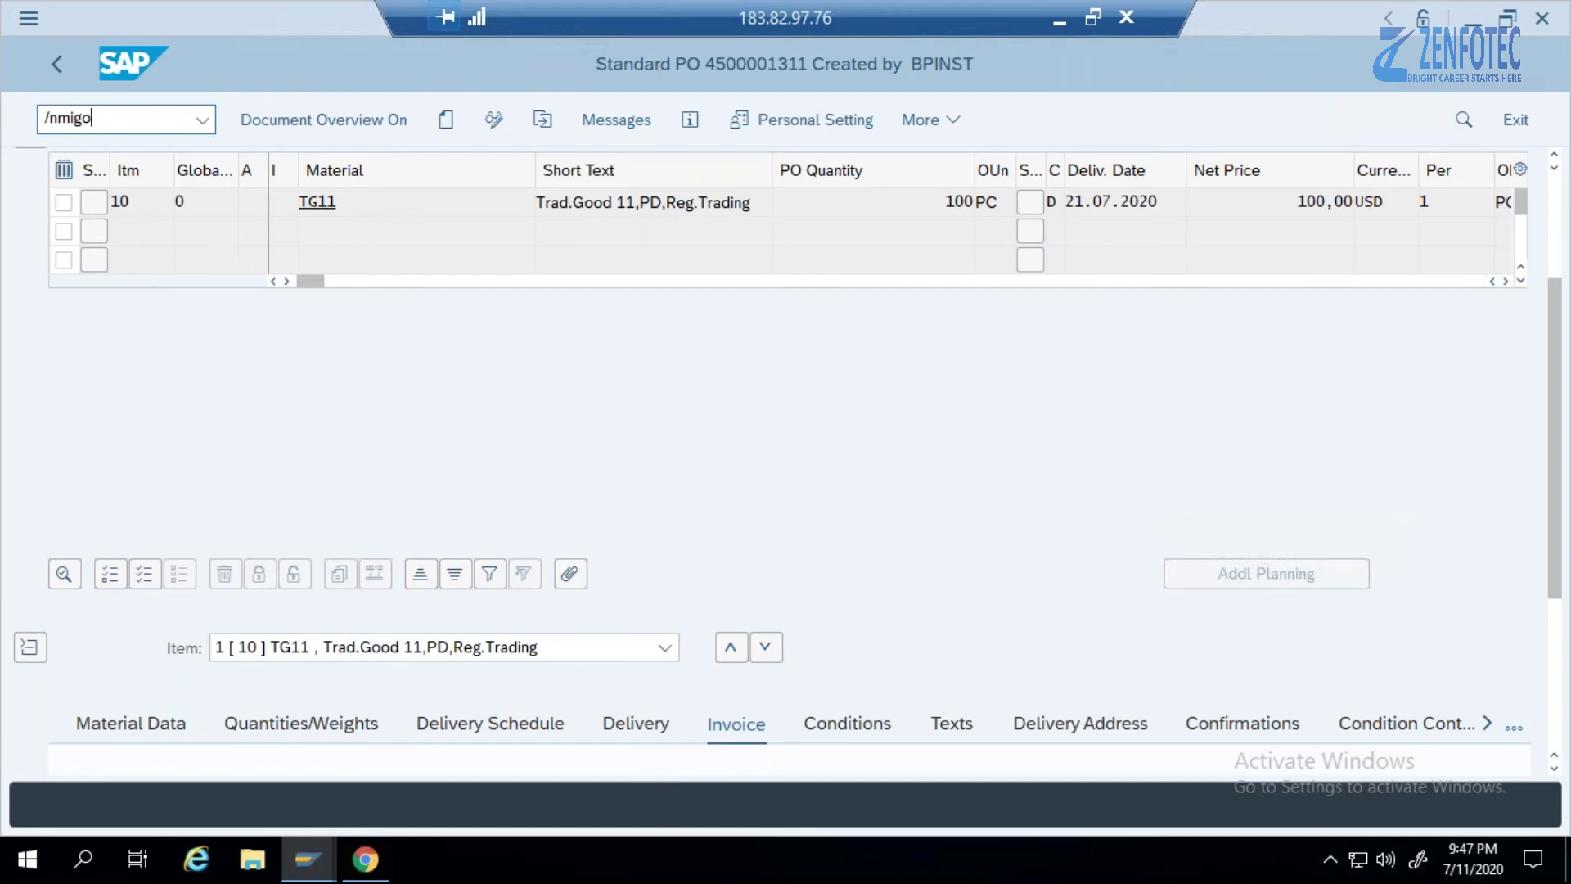
{"action": "key", "text": "Return"}
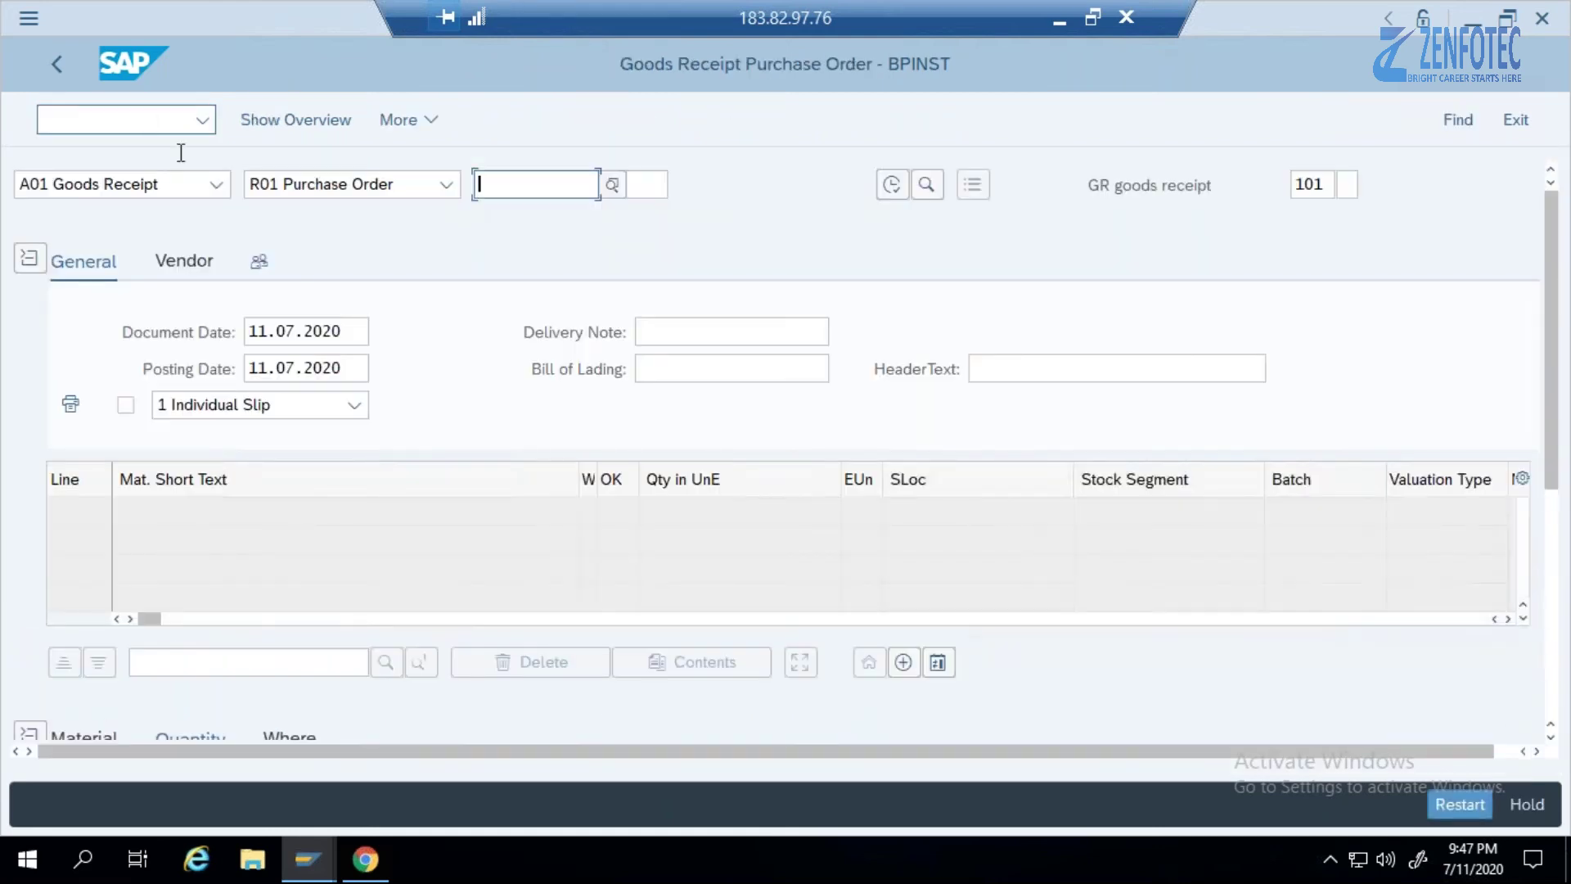
{"action": "key", "text": "ctrl+v"}
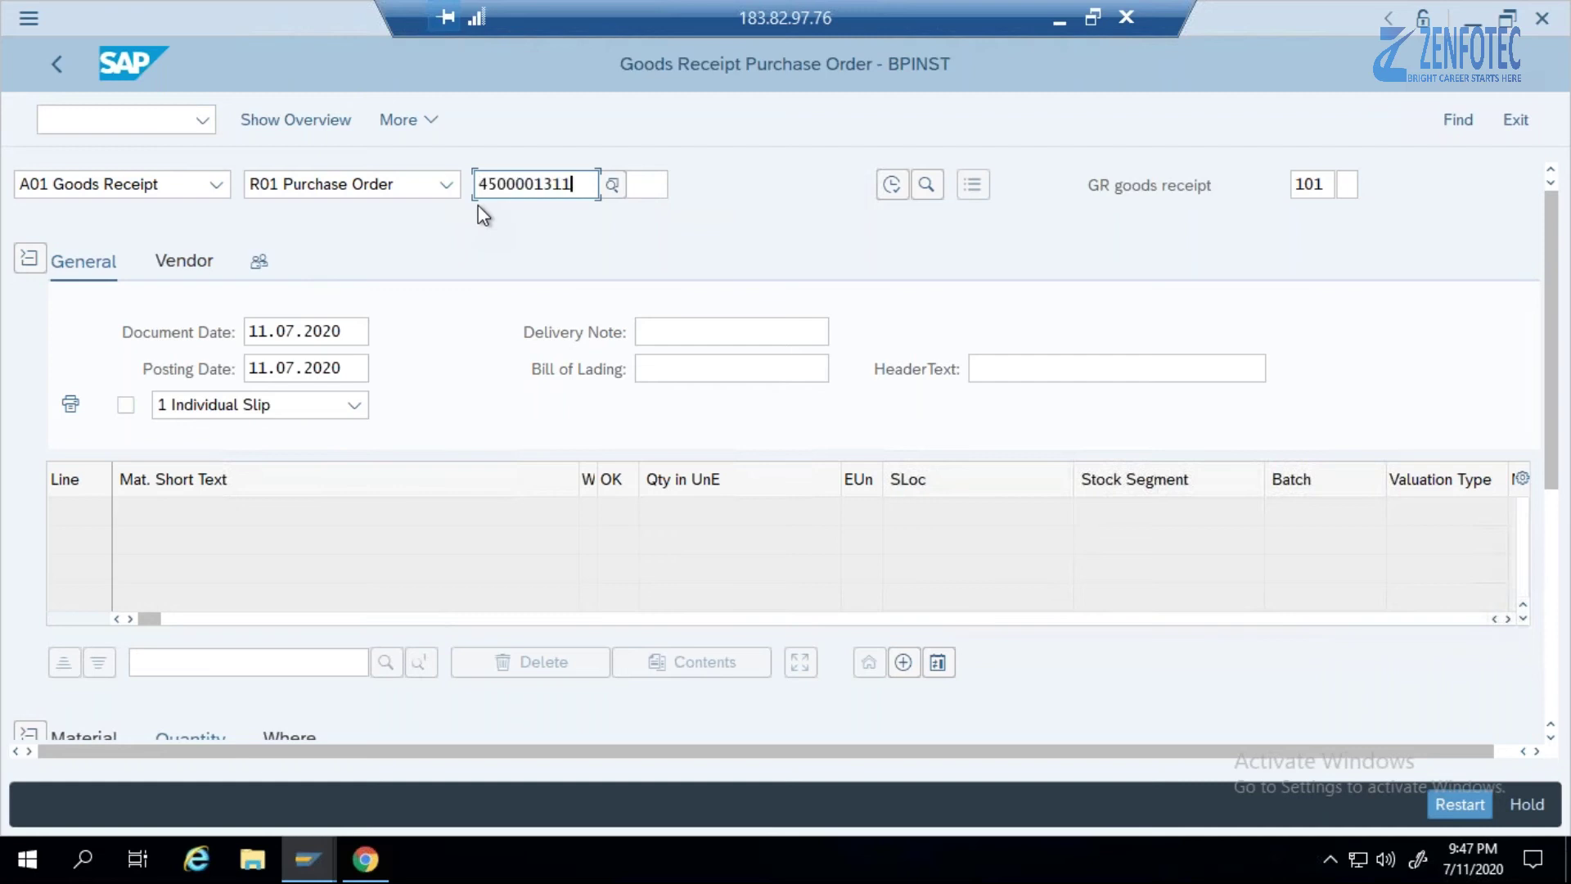
Set the goods receipt's document date and posting date to 30.07.2020 and load the purchase order's item.
{"action": "left_click", "coordinate": [351, 327]}
{"action": "left_click", "coordinate": [381, 331]}
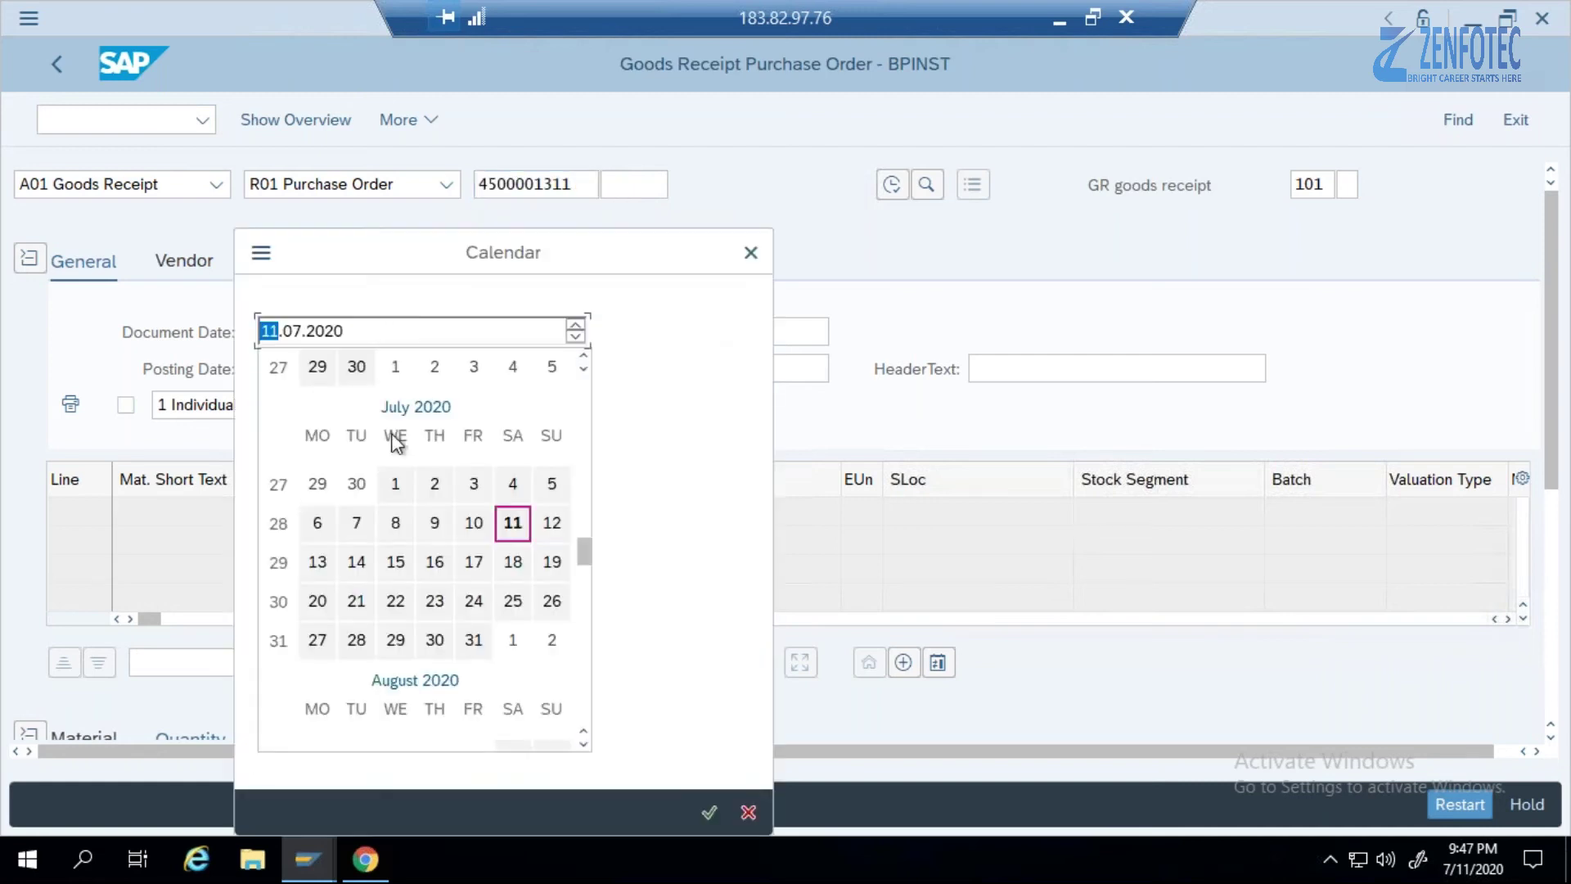
{"action": "double_click", "coordinate": [433, 640]}
{"action": "left_click", "coordinate": [381, 367]}
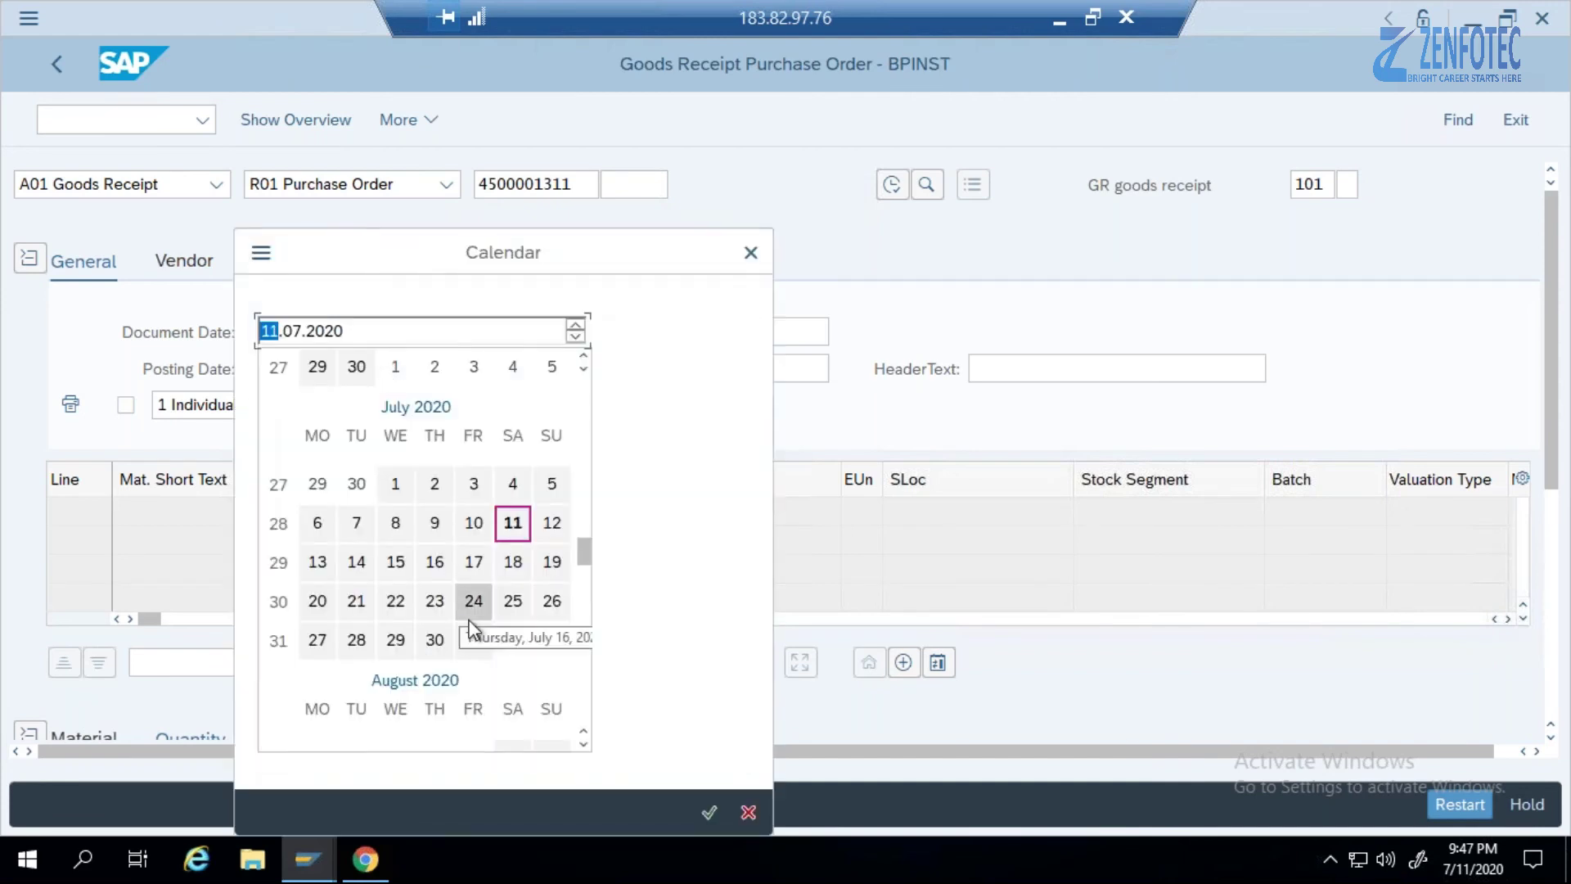
{"action": "double_click", "coordinate": [437, 638]}
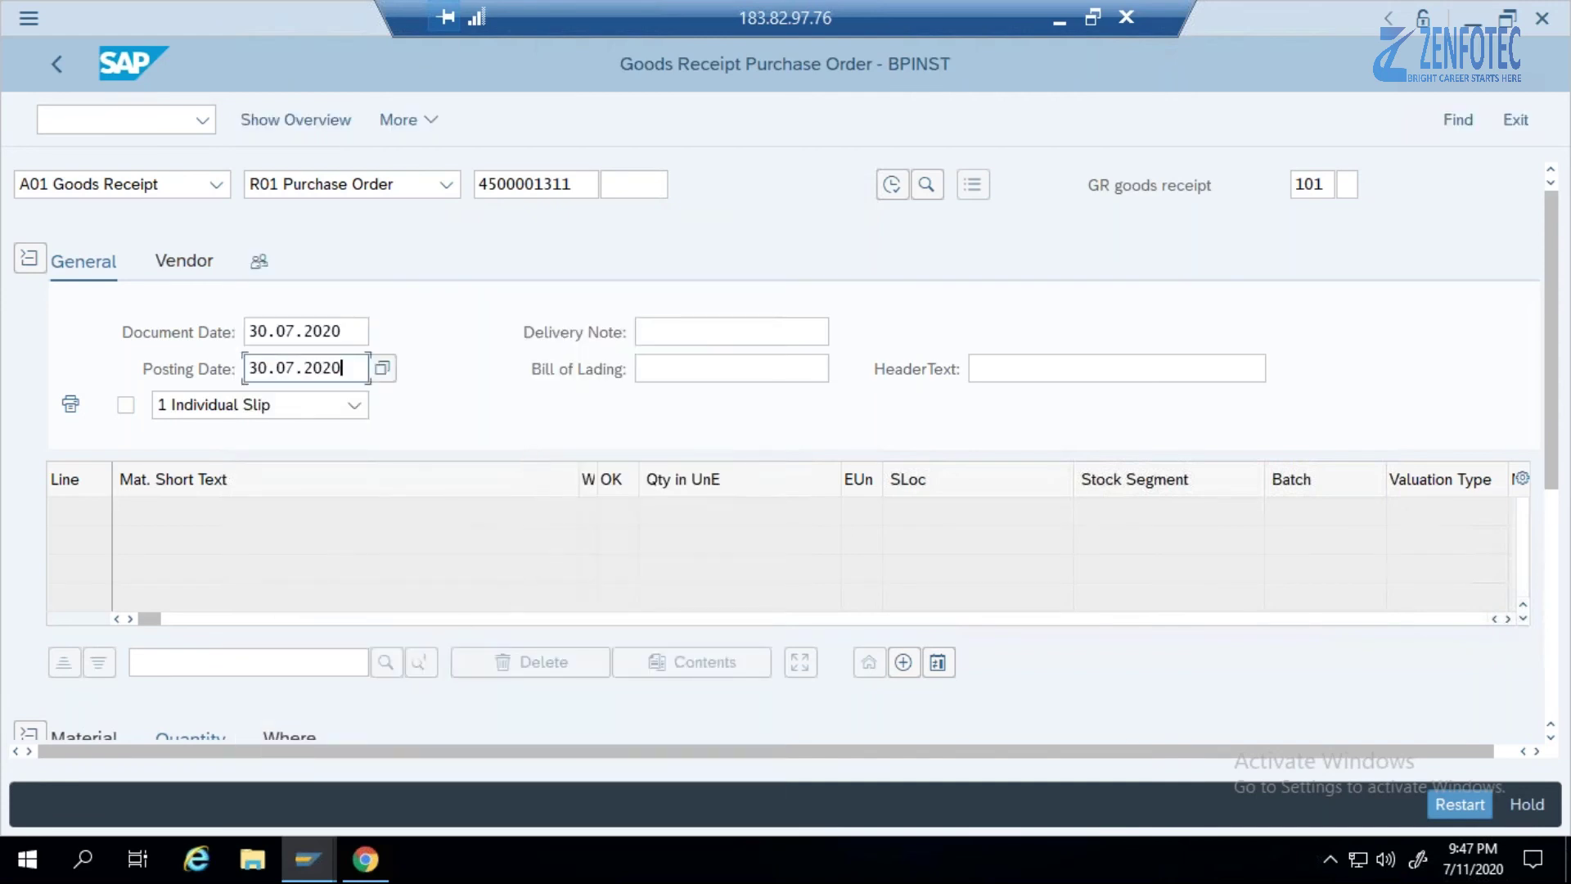
{"action": "key", "text": "Return"}
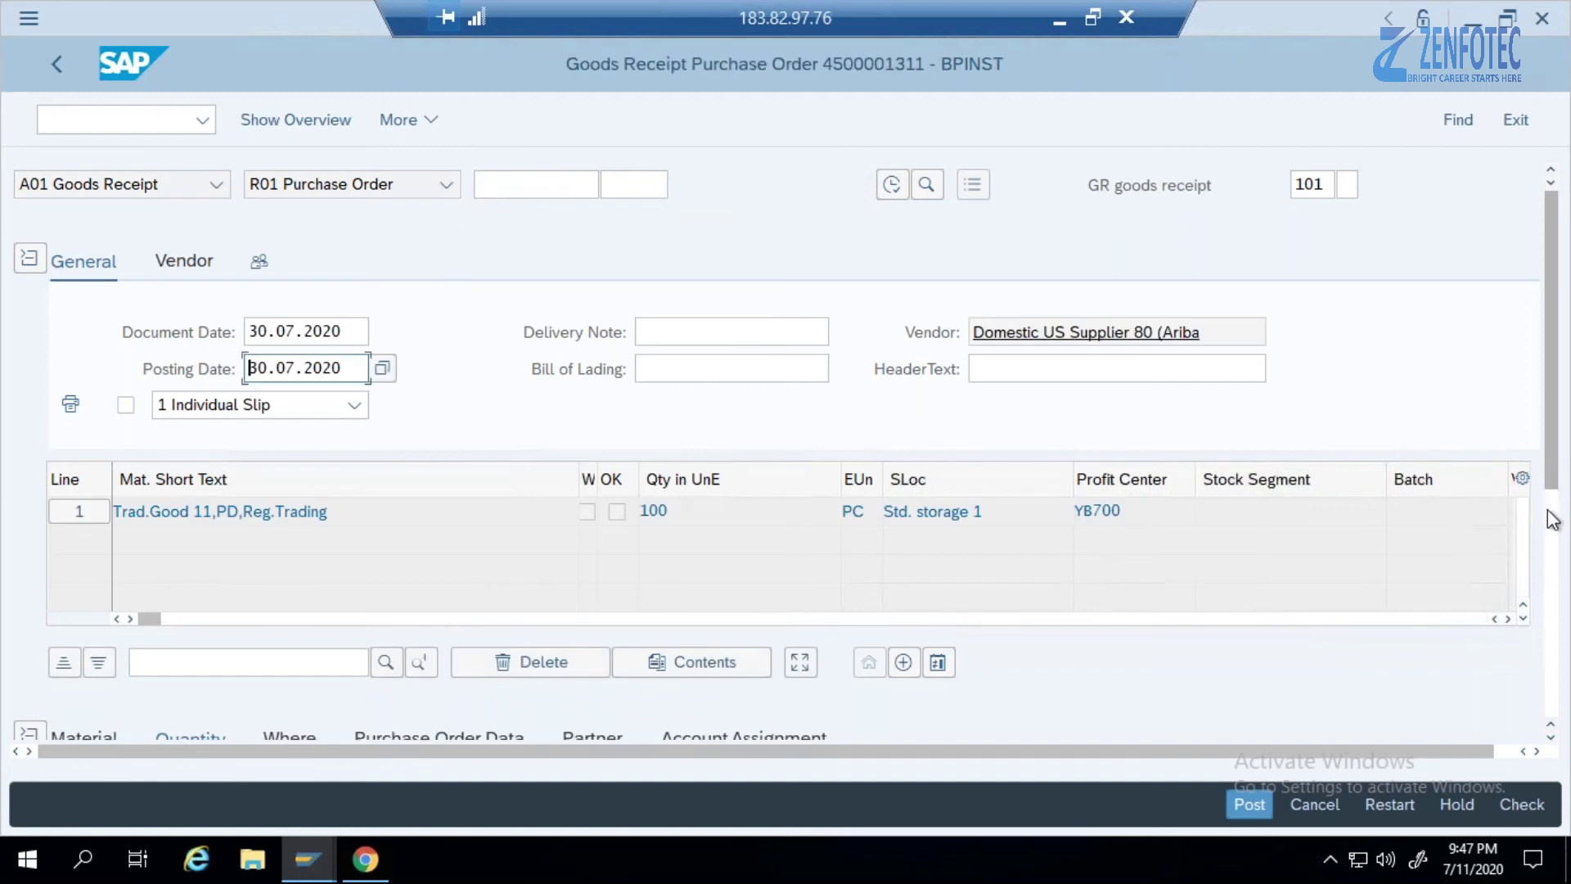
Set the received item's quantity in unit of entry to 97 PC.
{"action": "scroll", "coordinate": [1553, 556], "scroll_direction": "down", "scroll_amount": 2}
{"action": "scroll", "coordinate": [1554, 589], "scroll_direction": "down", "scroll_amount": 3}
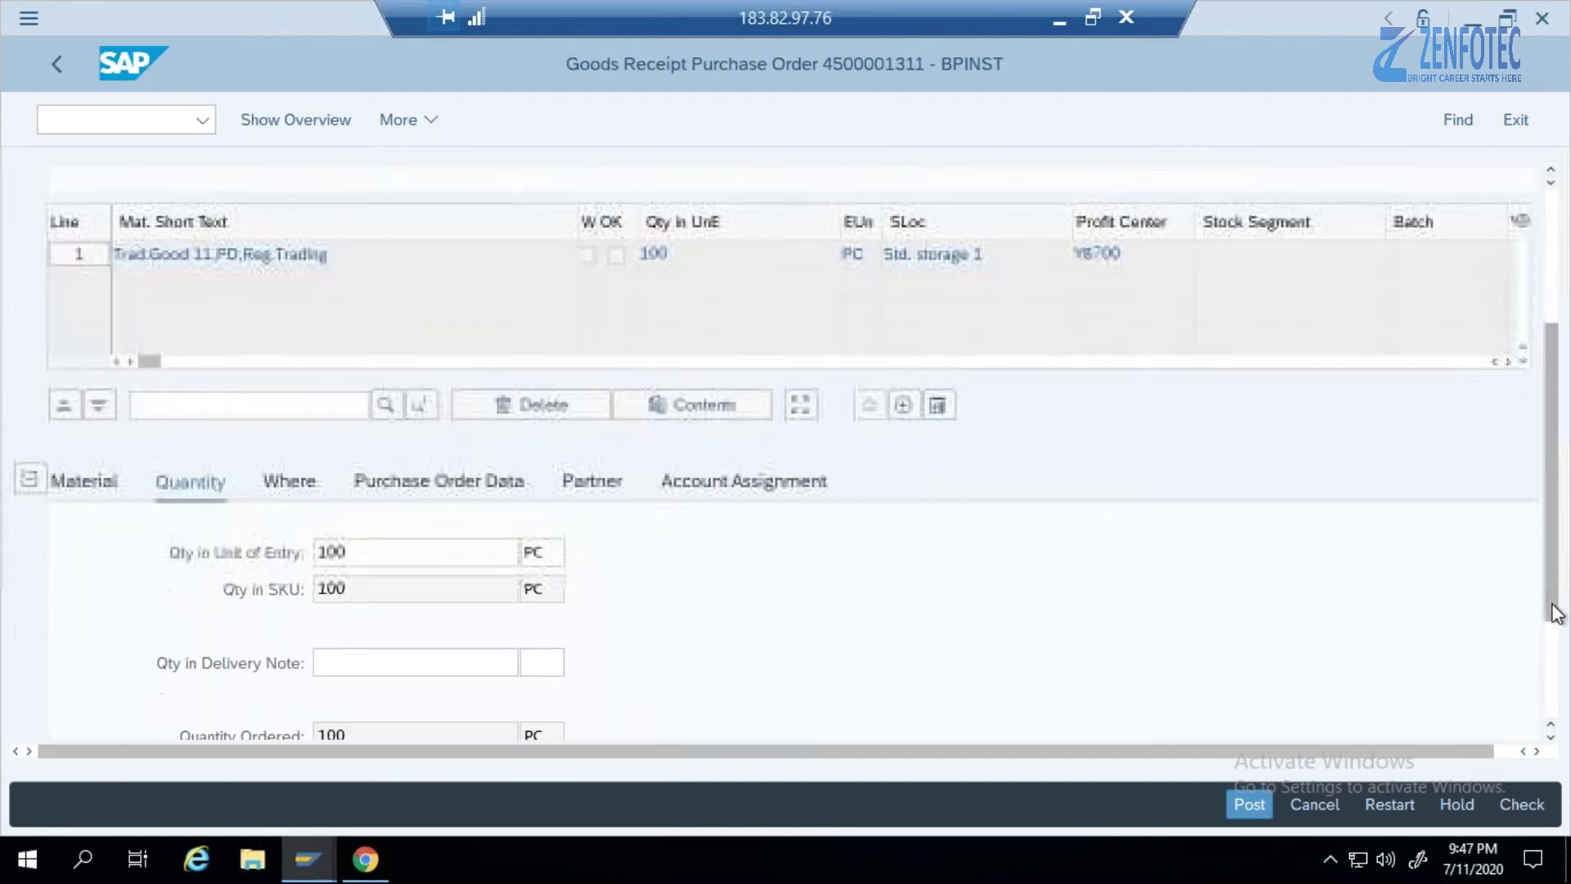
{"action": "left_click", "coordinate": [293, 492]}
{"action": "left_click", "coordinate": [214, 483]}
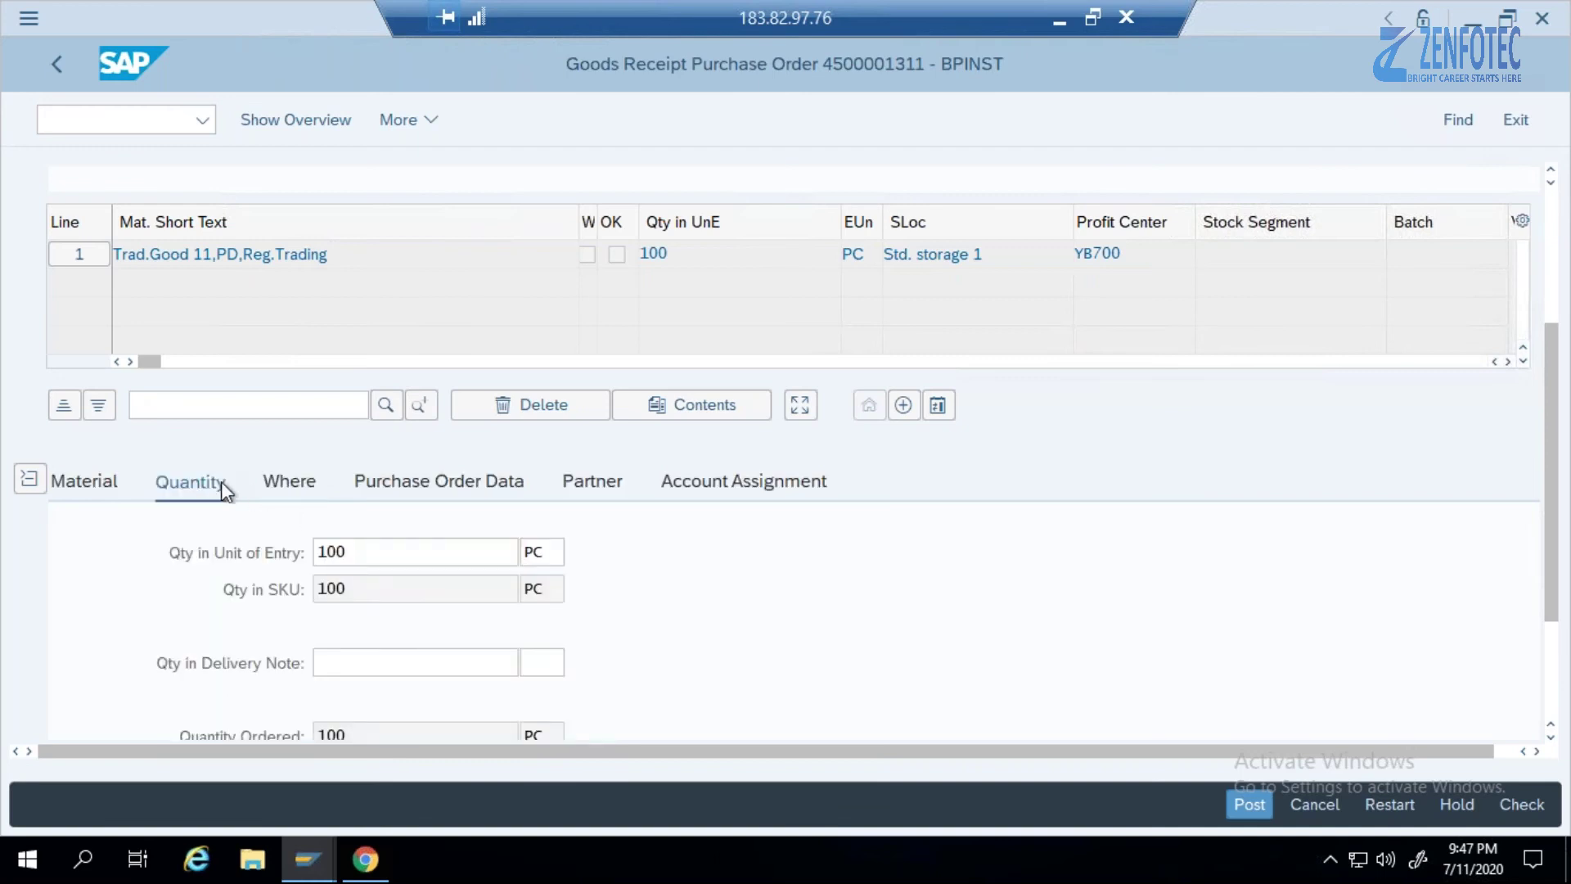
{"action": "left_click", "coordinate": [356, 557]}
{"action": "key", "text": "BackSpace"}
{"action": "key", "text": "BackSpace"}
{"action": "key", "text": "BackSpace"}
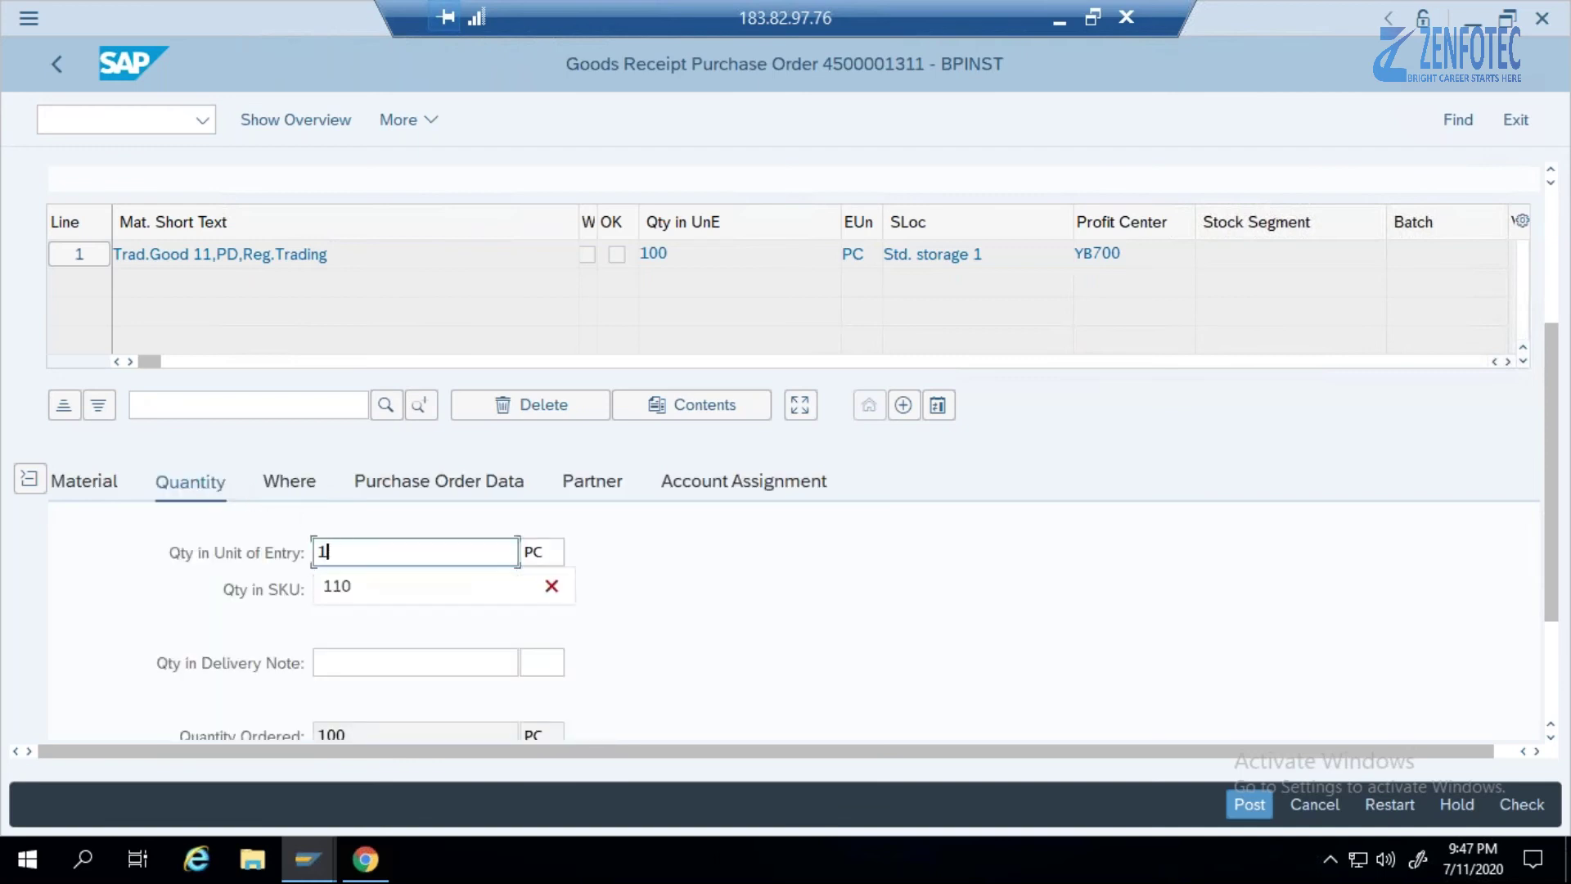
{"action": "type", "text": "97"}
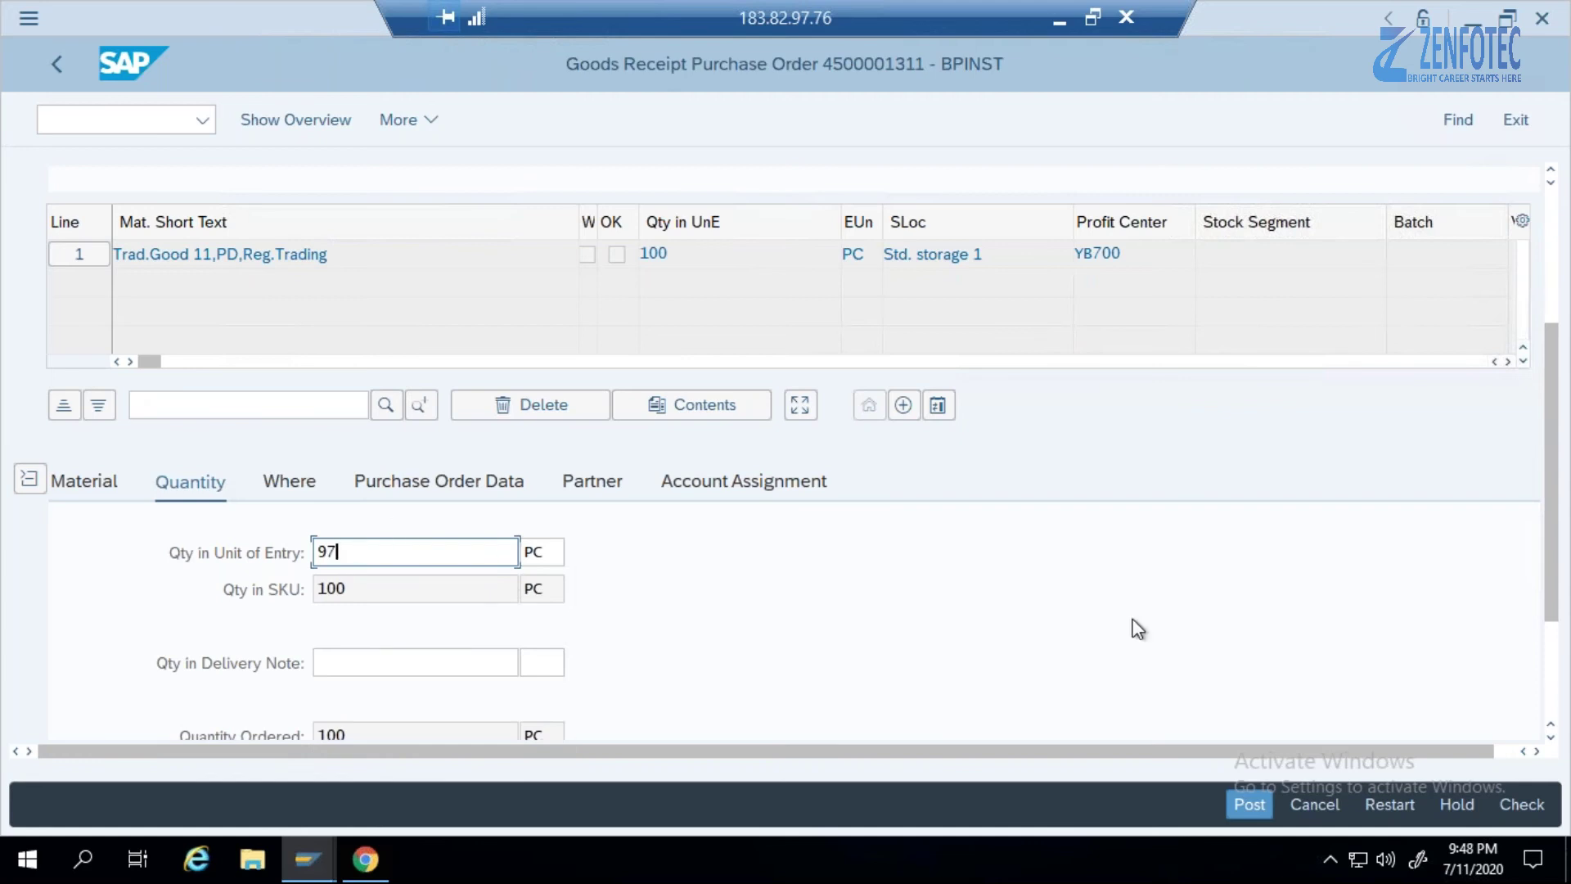
Set the item's delivery completed indicator to "2 Set" in its purchase order data and mark the item as OK.
{"action": "left_click", "coordinate": [502, 483]}
{"action": "left_click", "coordinate": [458, 627]}
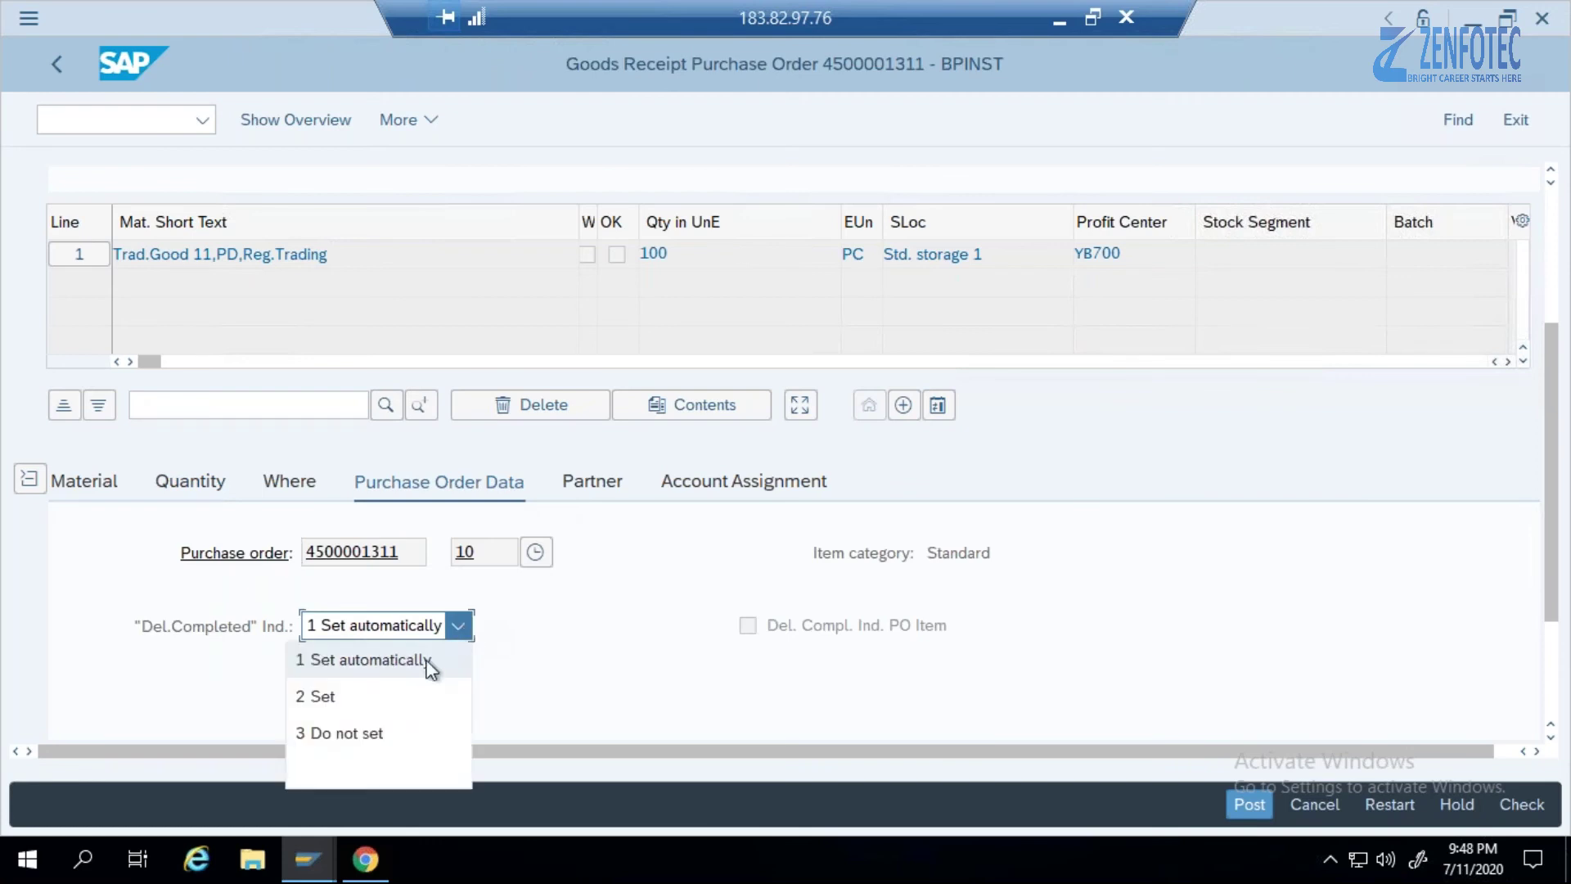
{"action": "left_click", "coordinate": [391, 697]}
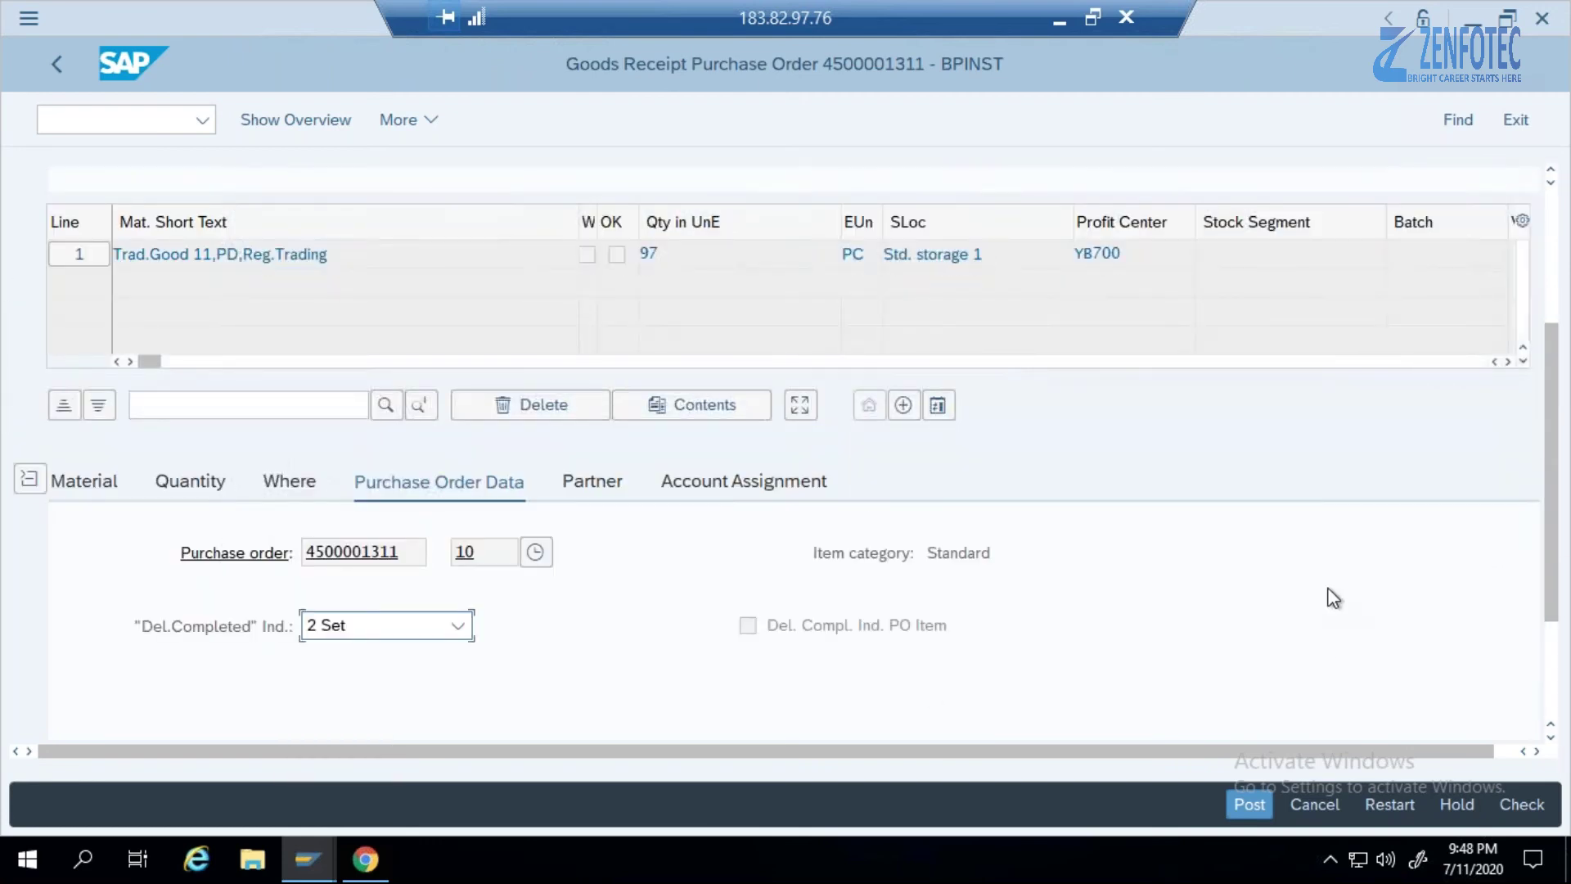
{"action": "scroll", "coordinate": [1333, 597], "scroll_direction": "down", "scroll_amount": 3}
{"action": "left_click", "coordinate": [137, 698]}
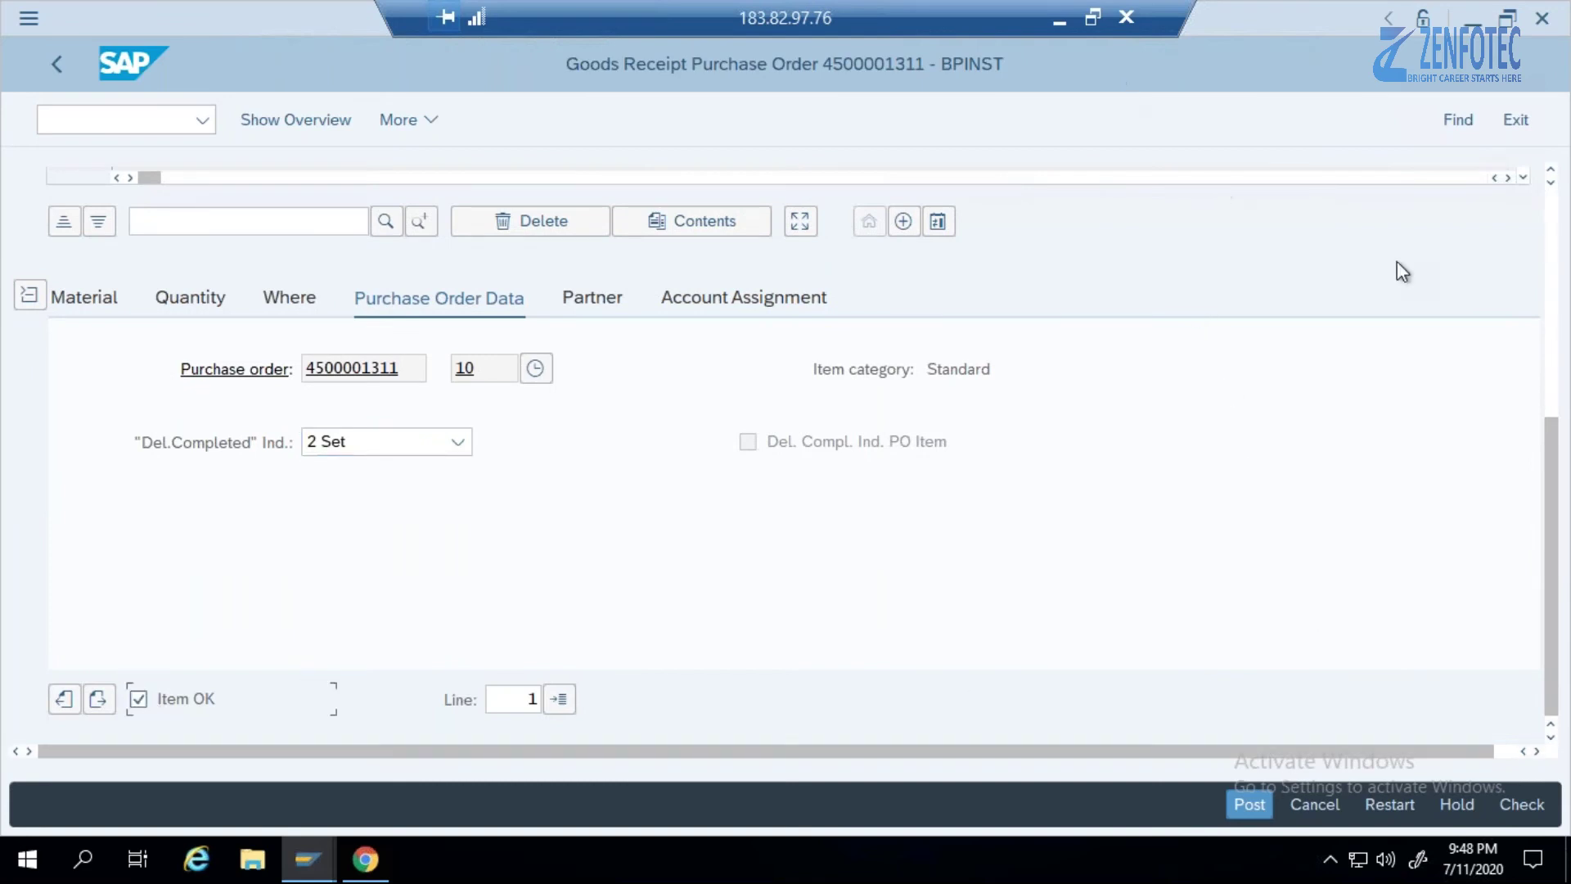
Copy the goods receipt's document date 30.07.2020 into cell E4 of Sheet3 in Excel.
{"action": "scroll", "coordinate": [1555, 228], "scroll_direction": "up", "scroll_amount": 5}
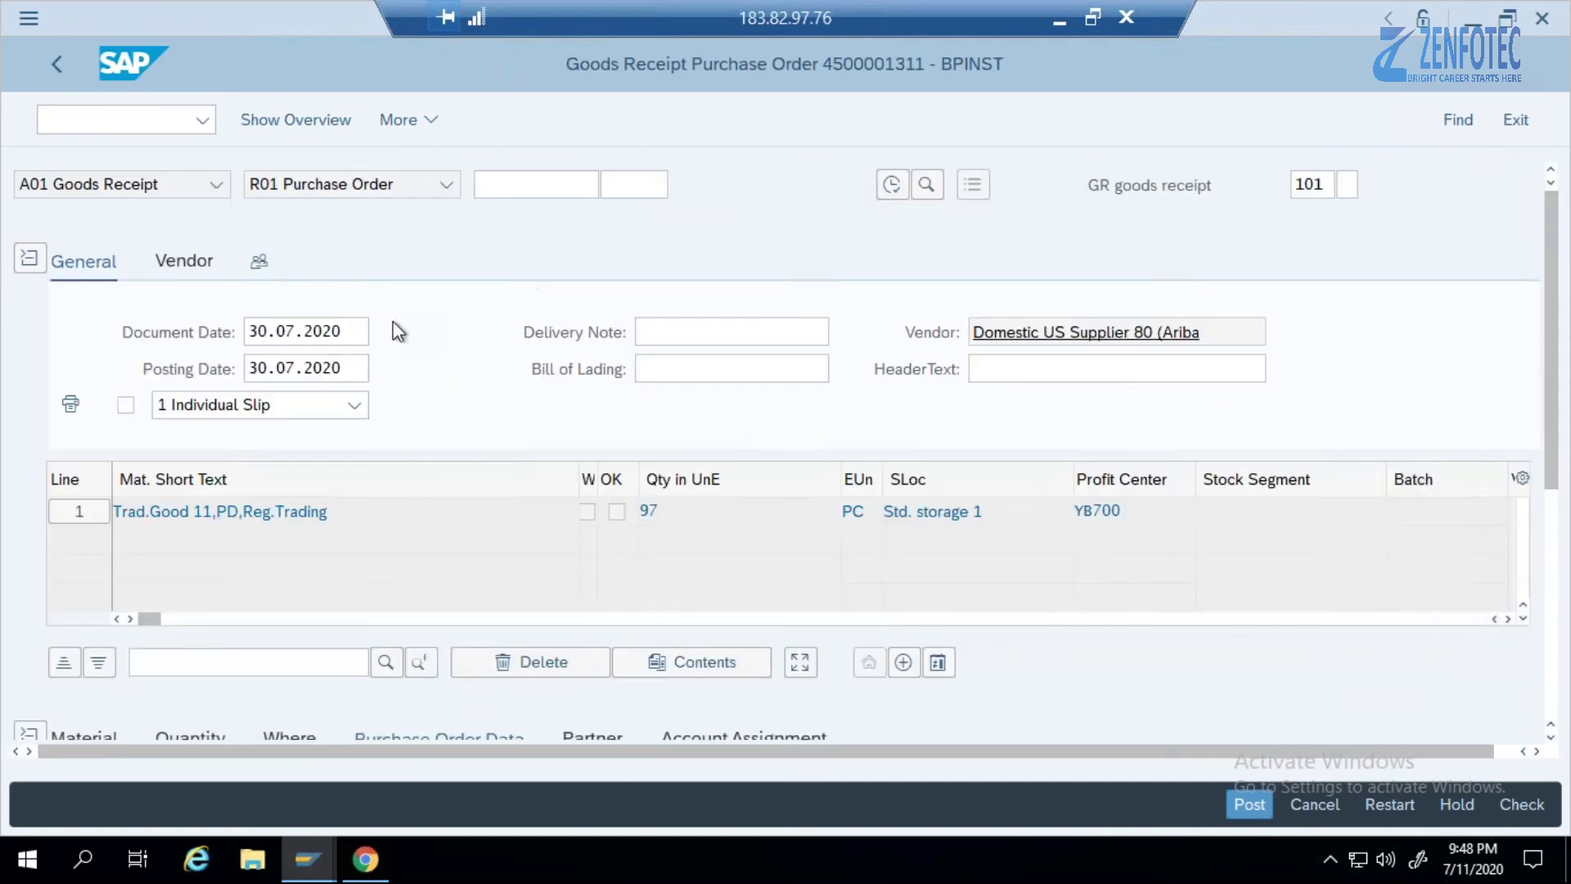
{"action": "left_click_drag", "start_coordinate": [348, 330], "coordinate": [244, 331]}
{"action": "key", "text": "ctrl+c"}
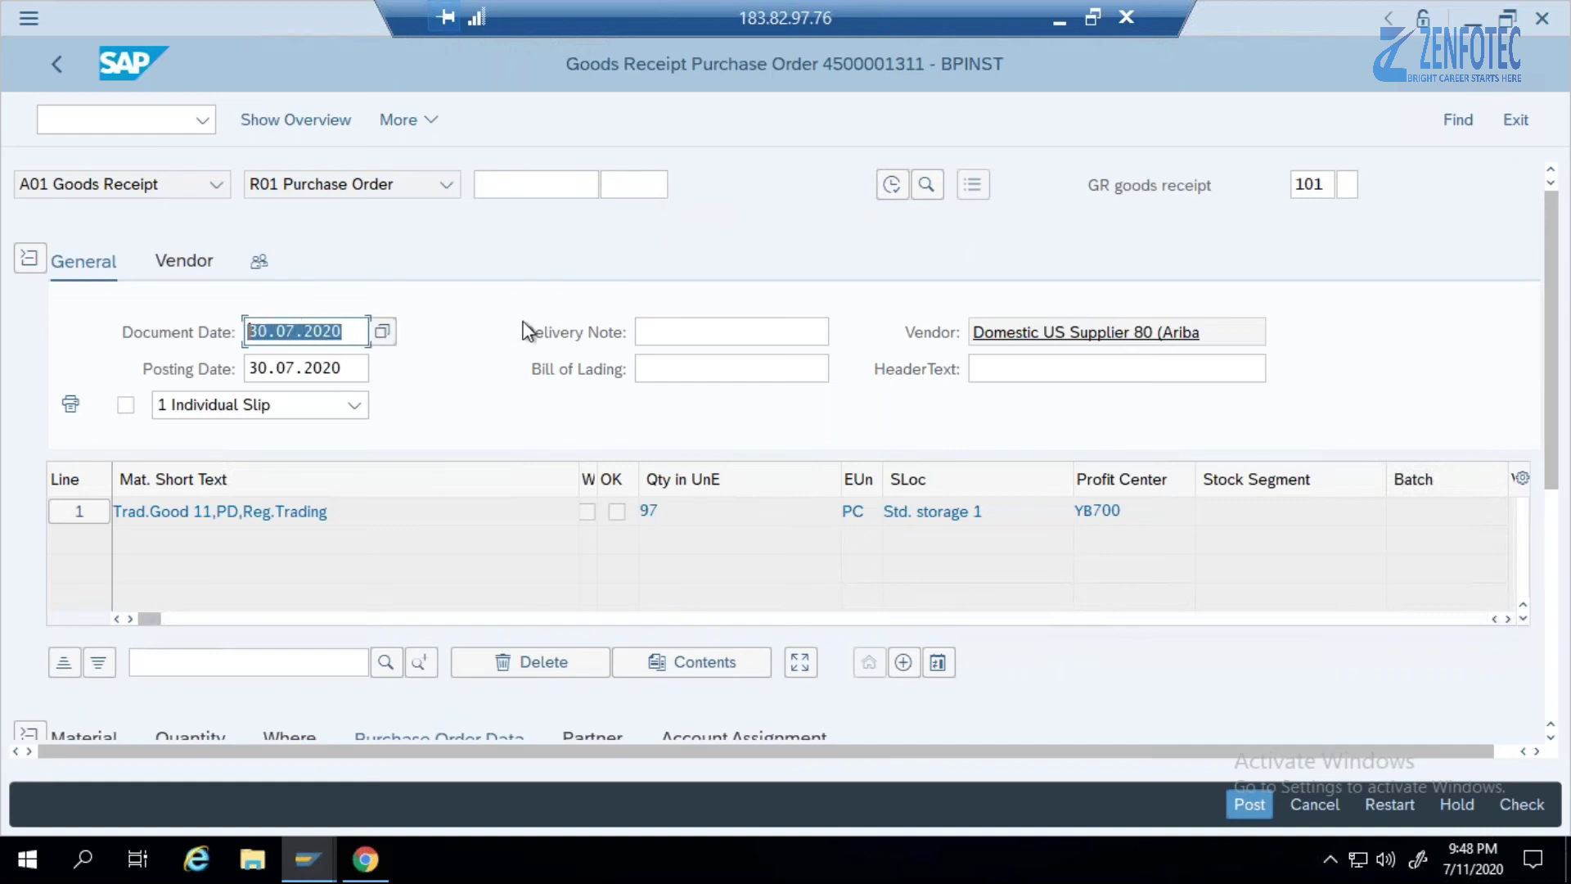
{"action": "key", "text": "Left"}
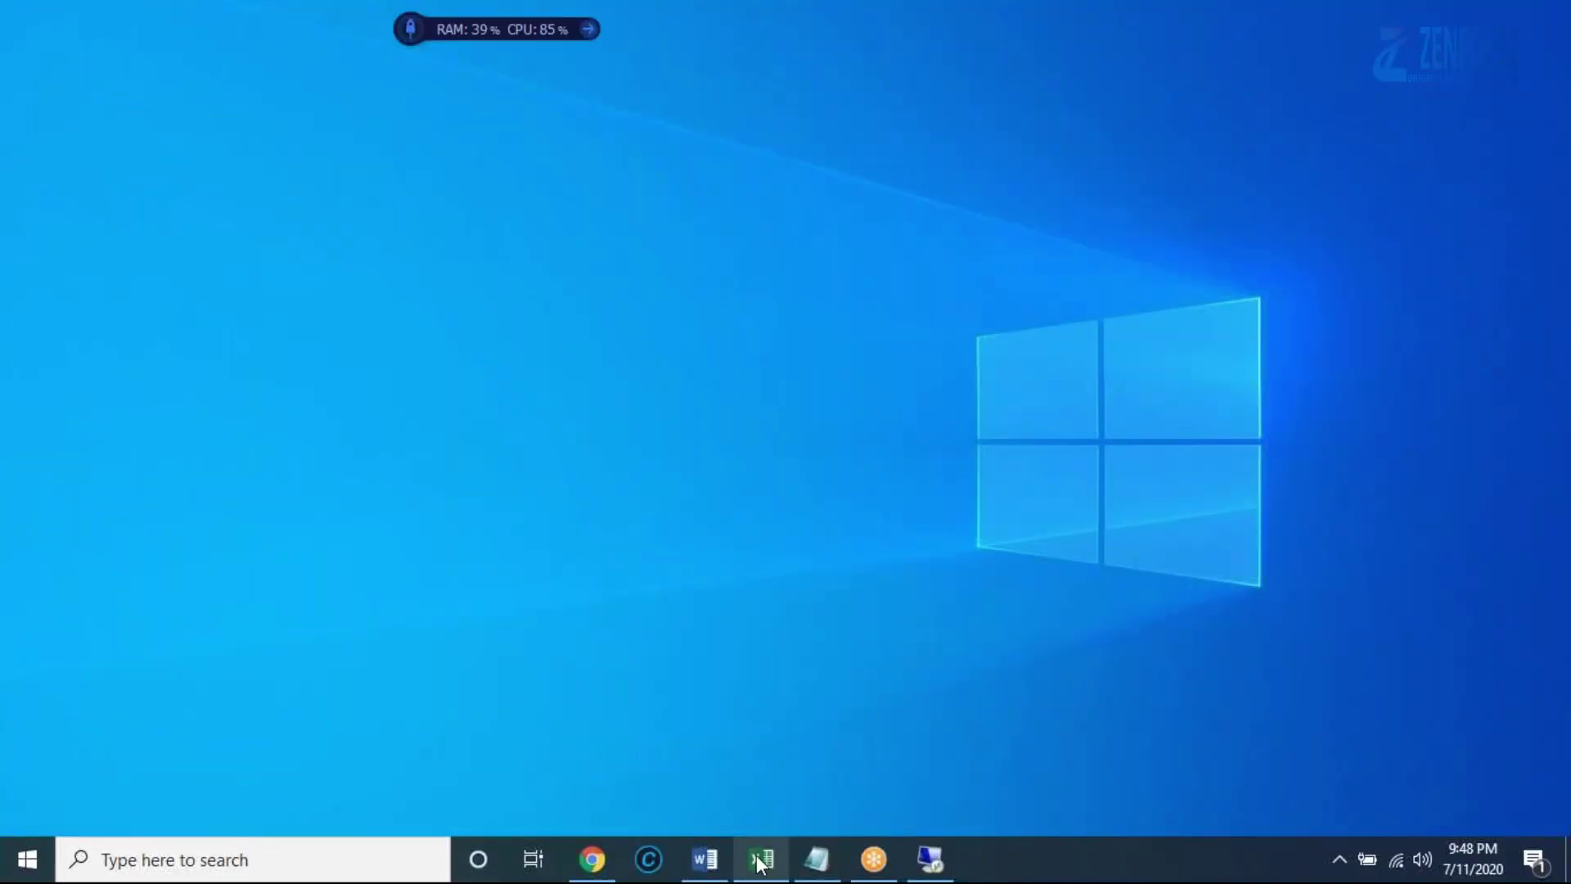
{"action": "left_click", "coordinate": [761, 861]}
{"action": "left_click", "coordinate": [842, 362]}
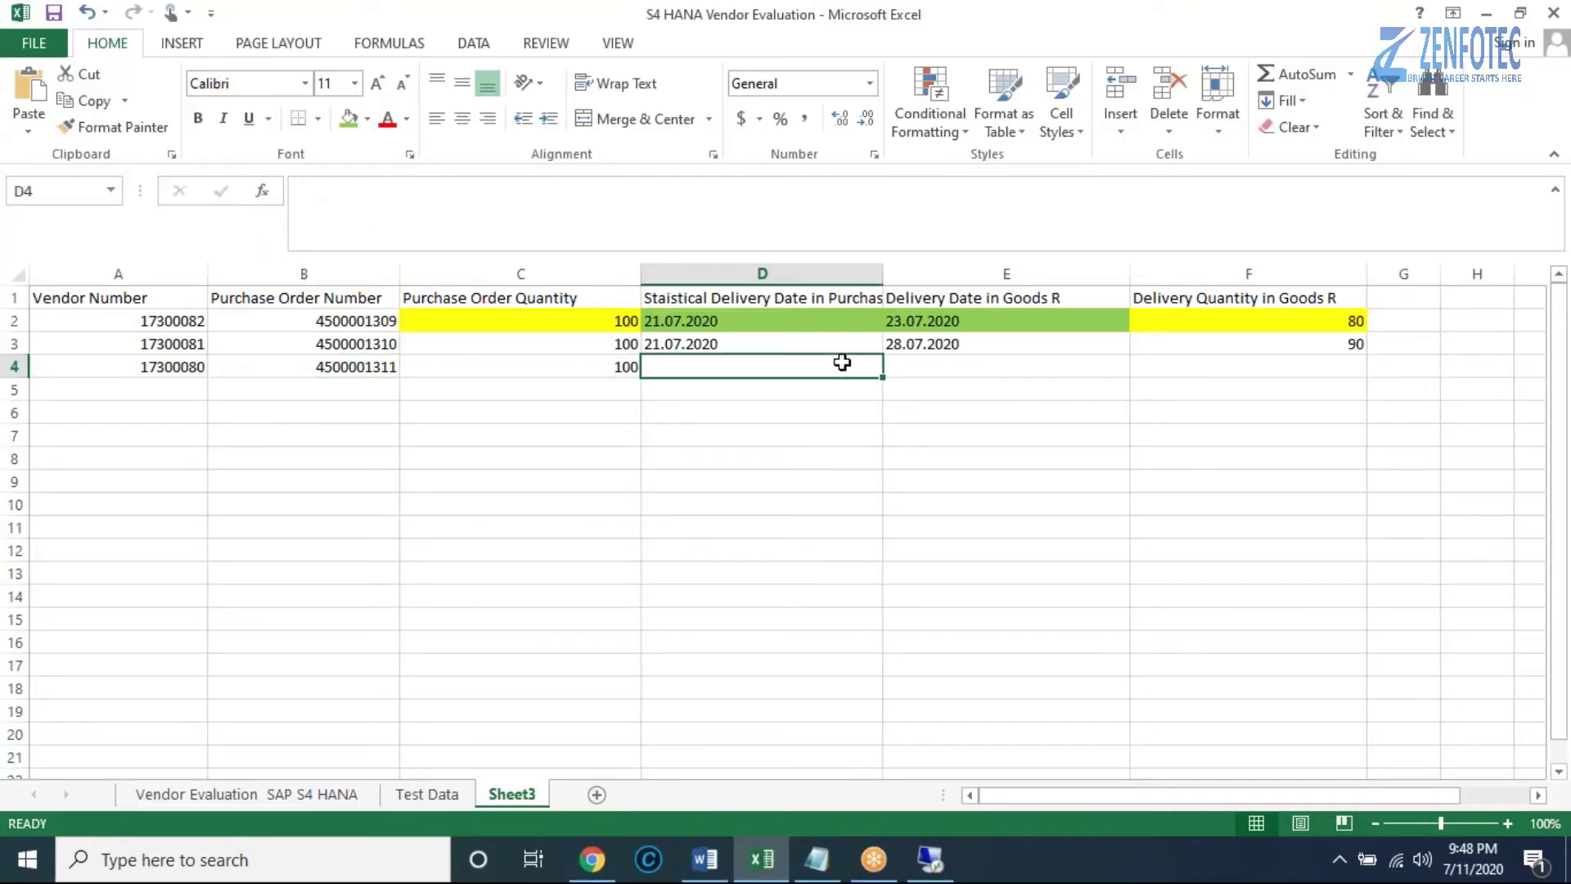
{"action": "left_click", "coordinate": [923, 366]}
{"action": "key", "text": "ctrl+v"}
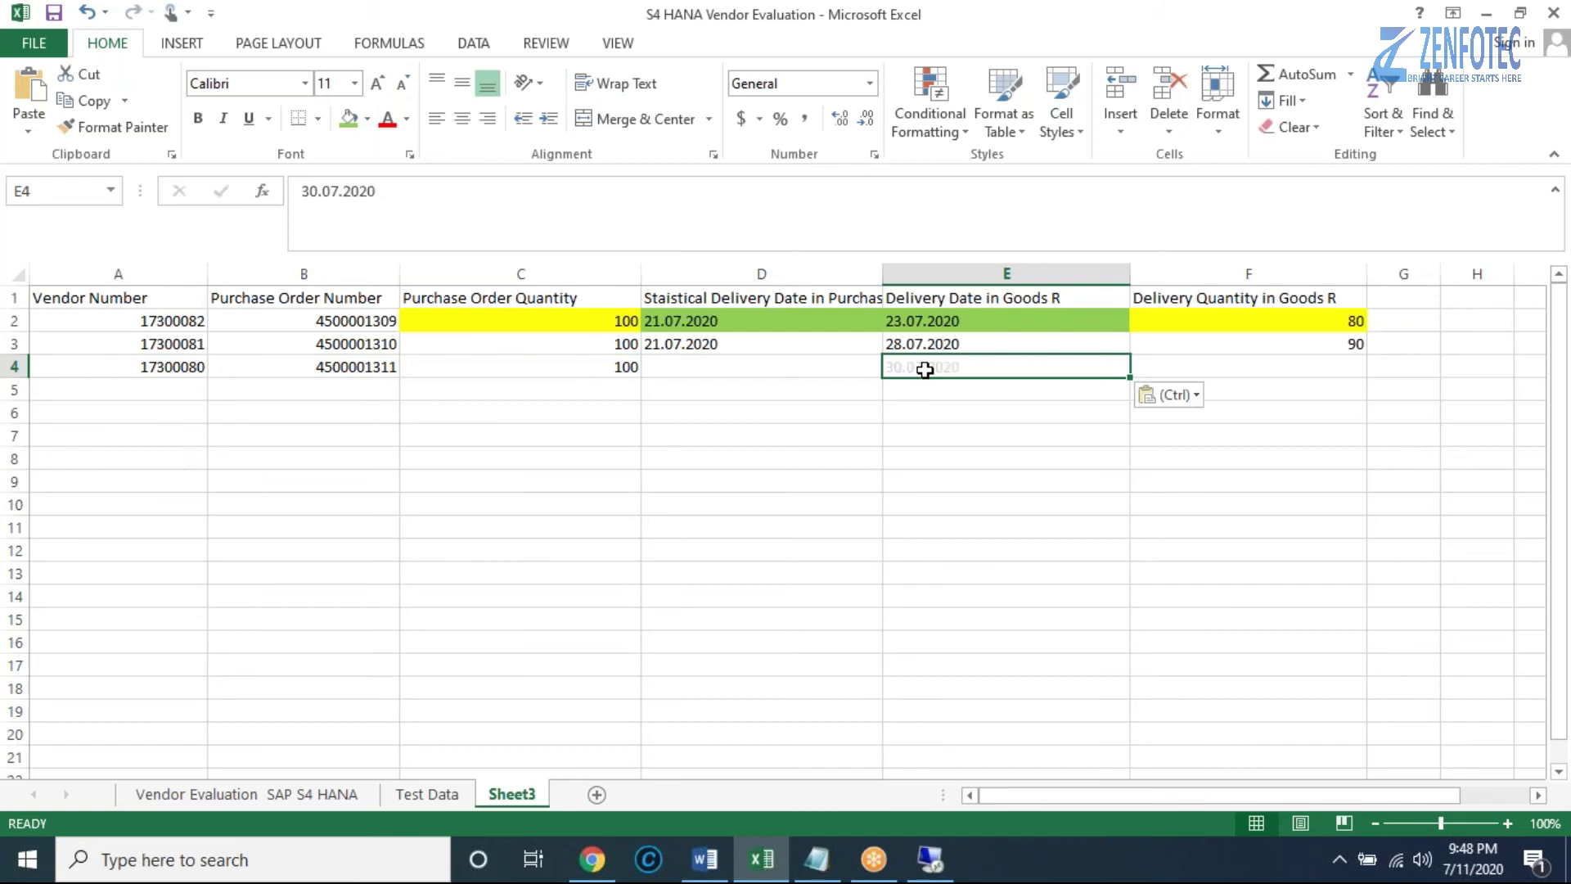
Fill the statistical delivery date from D3 down to D4 as an unchanged copy, 21.07.2020.
{"action": "left_click", "coordinate": [769, 343]}
{"action": "left_click_drag", "start_coordinate": [882, 354], "coordinate": [885, 375]}
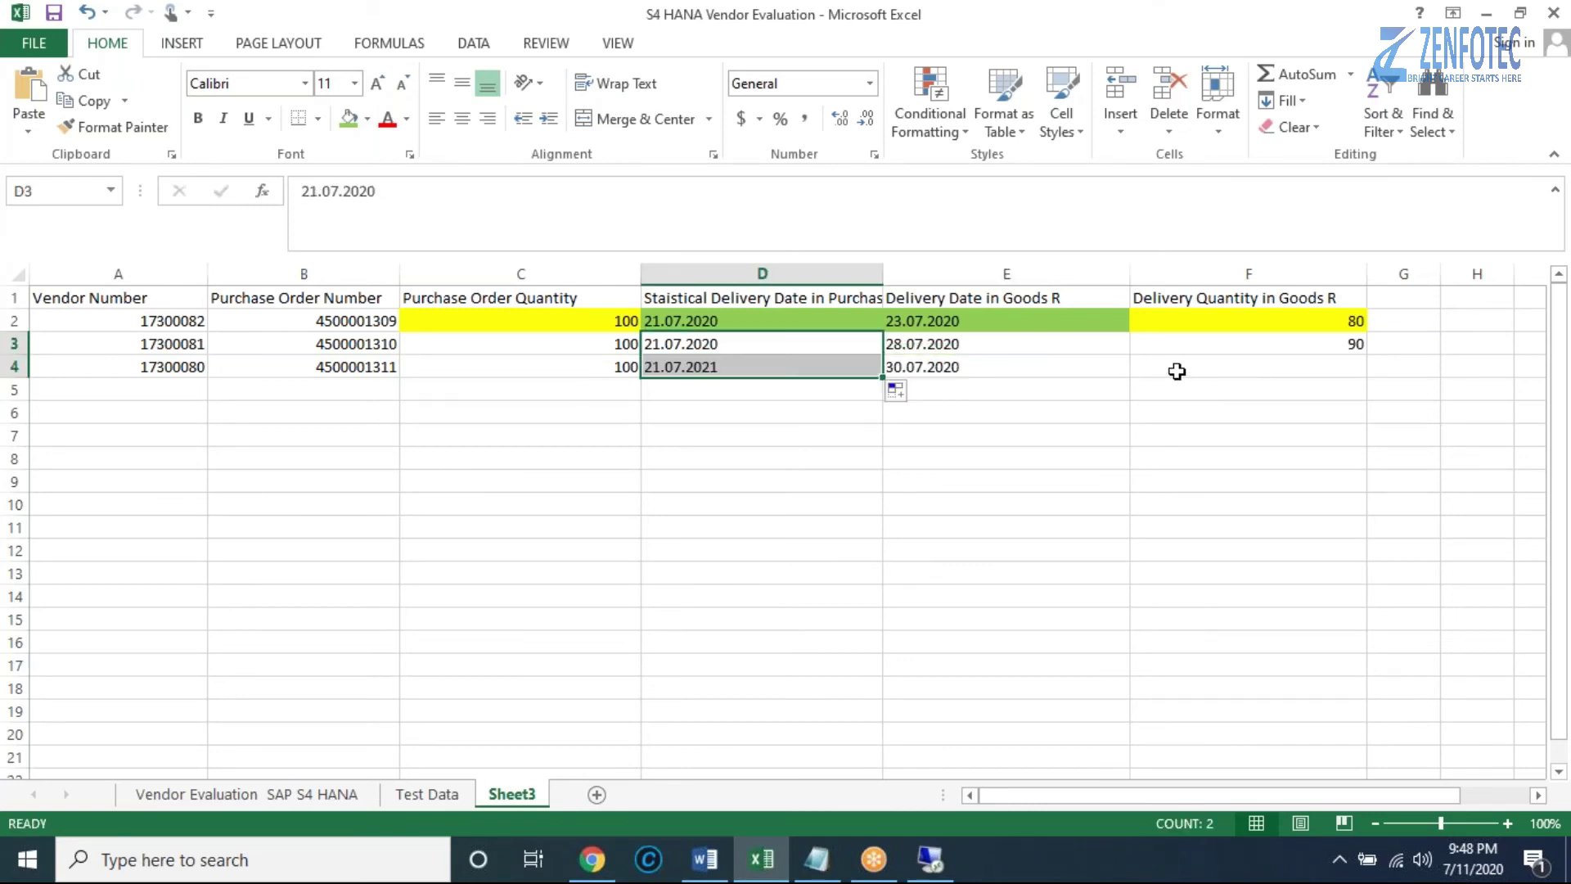
{"action": "left_click", "coordinate": [914, 400]}
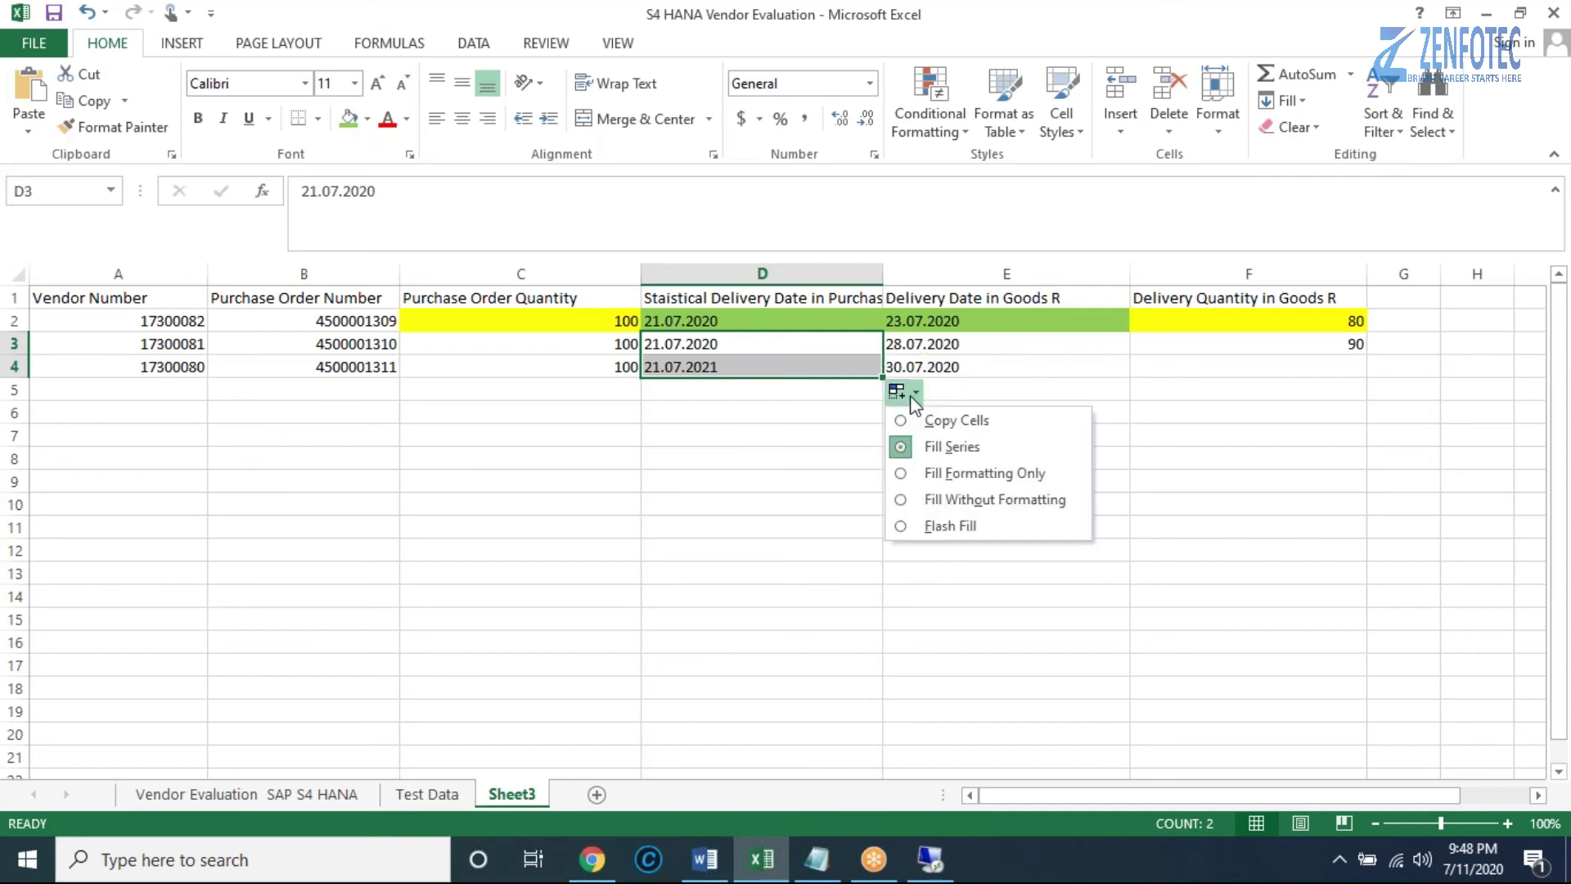
{"action": "left_click", "coordinate": [929, 413]}
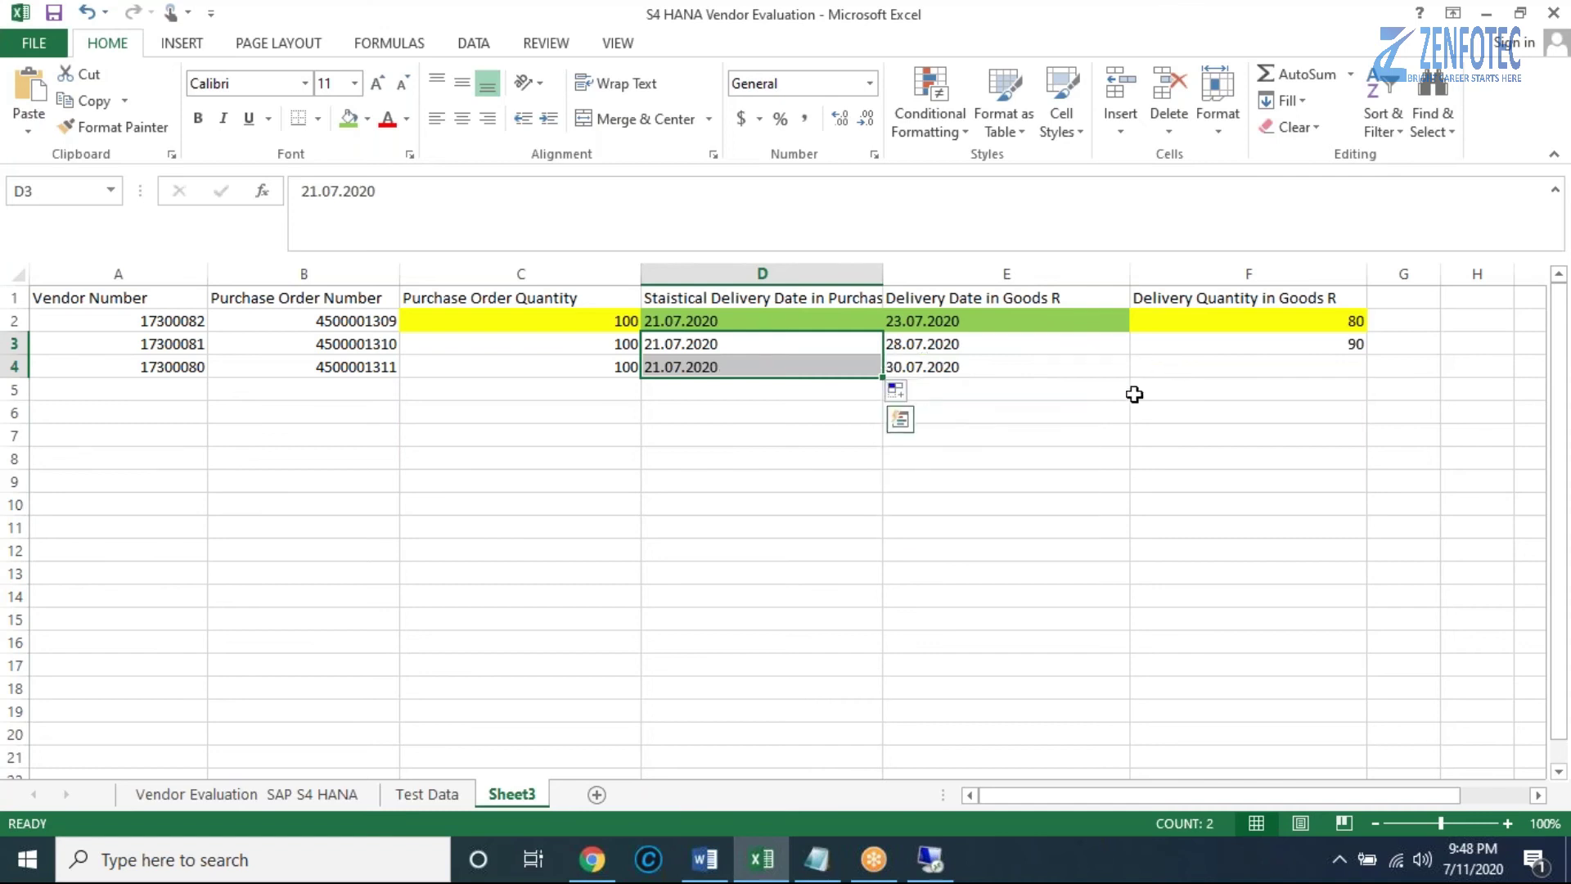
Check the item's entry quantity in the SAP goods receipt and record 97 as the delivery quantity in cell F4 in Excel.
{"action": "left_click", "coordinate": [1209, 365]}
{"action": "left_click", "coordinate": [926, 860]}
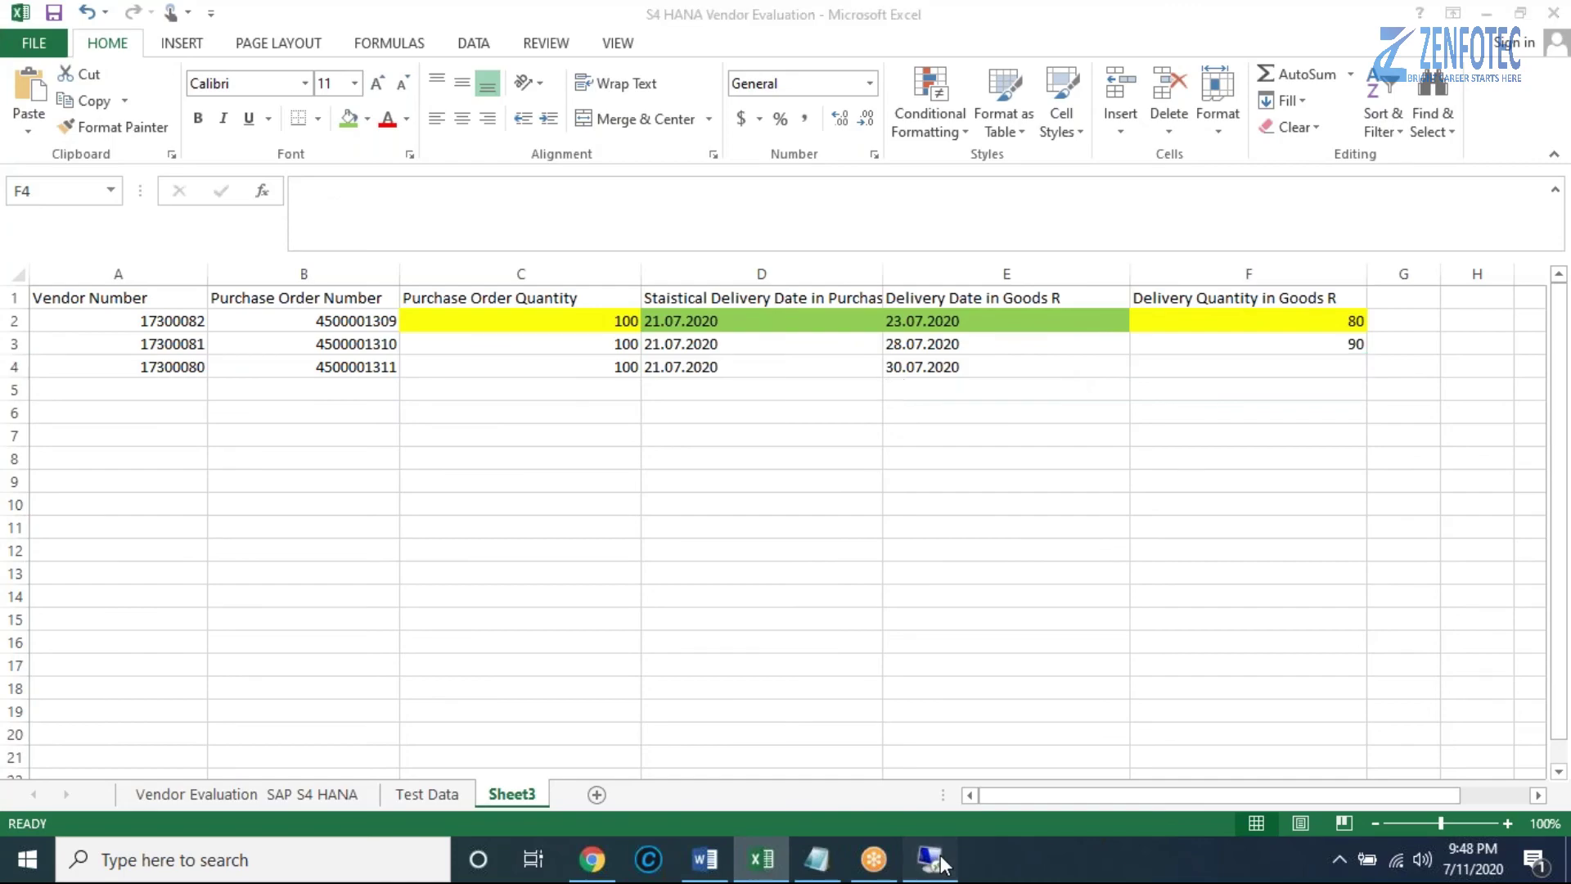
{"action": "left_click", "coordinate": [512, 507]}
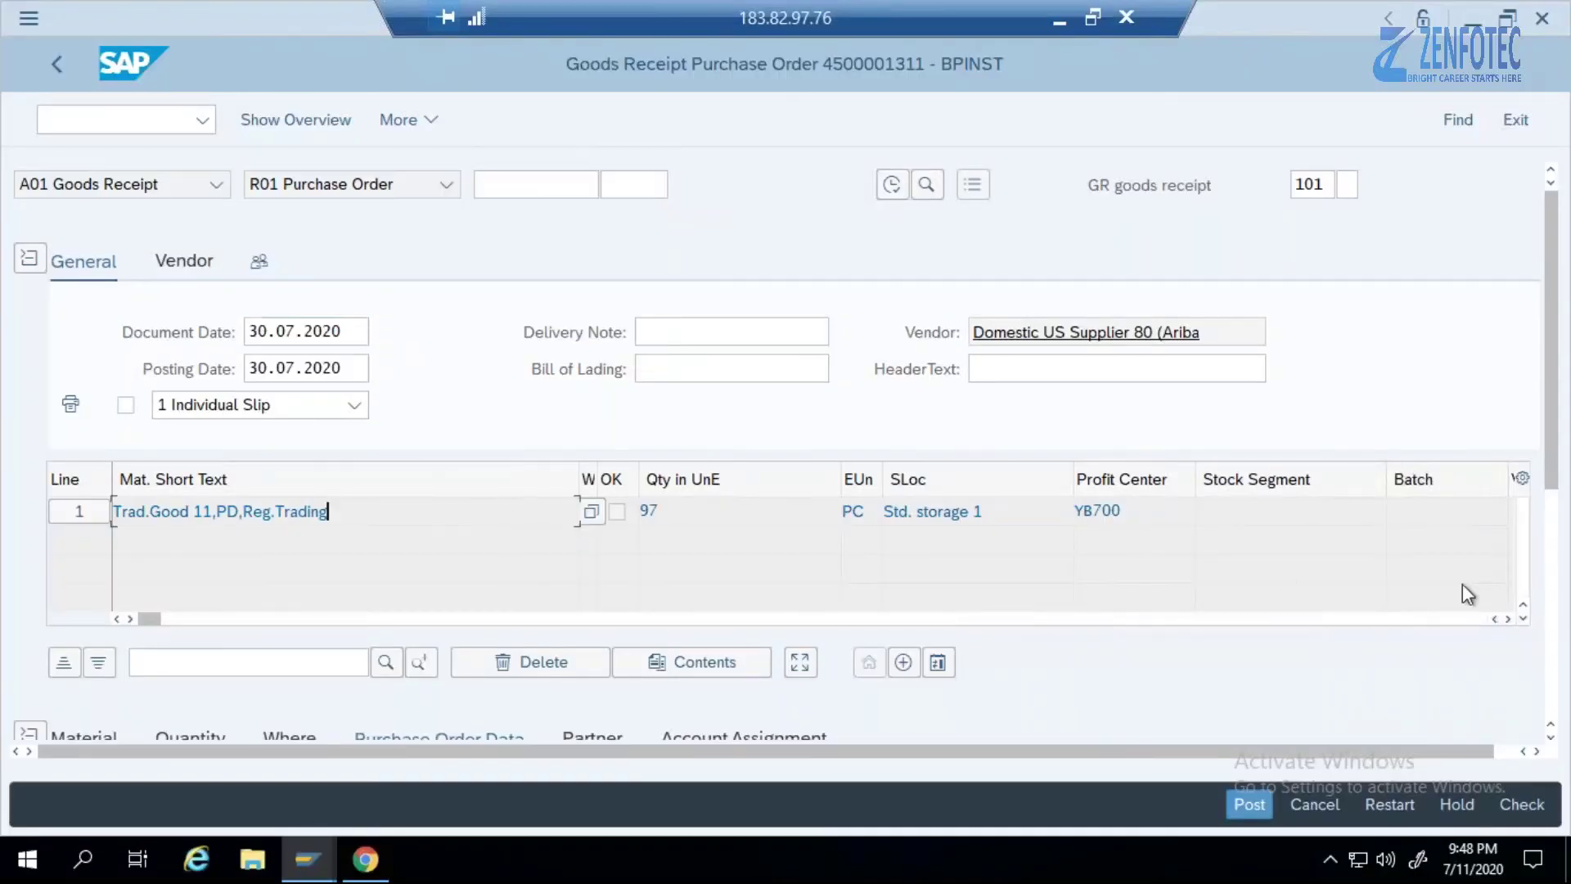
{"action": "left_click", "coordinate": [1551, 643]}
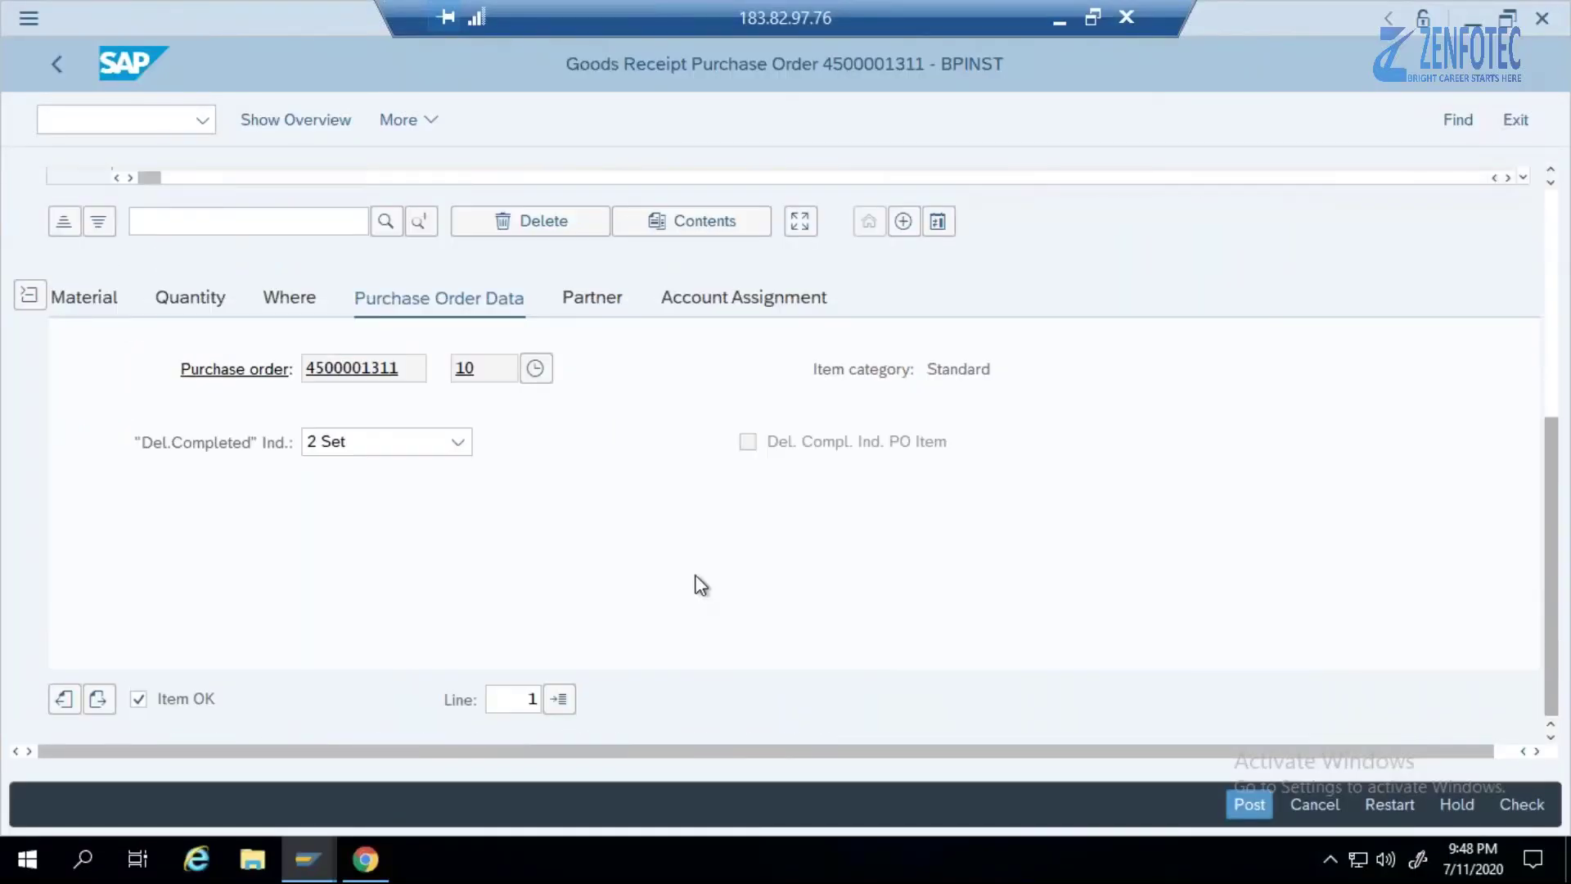
{"action": "left_click", "coordinate": [216, 296]}
{"action": "left_click", "coordinate": [362, 363]}
{"action": "left_click", "coordinate": [1057, 22]}
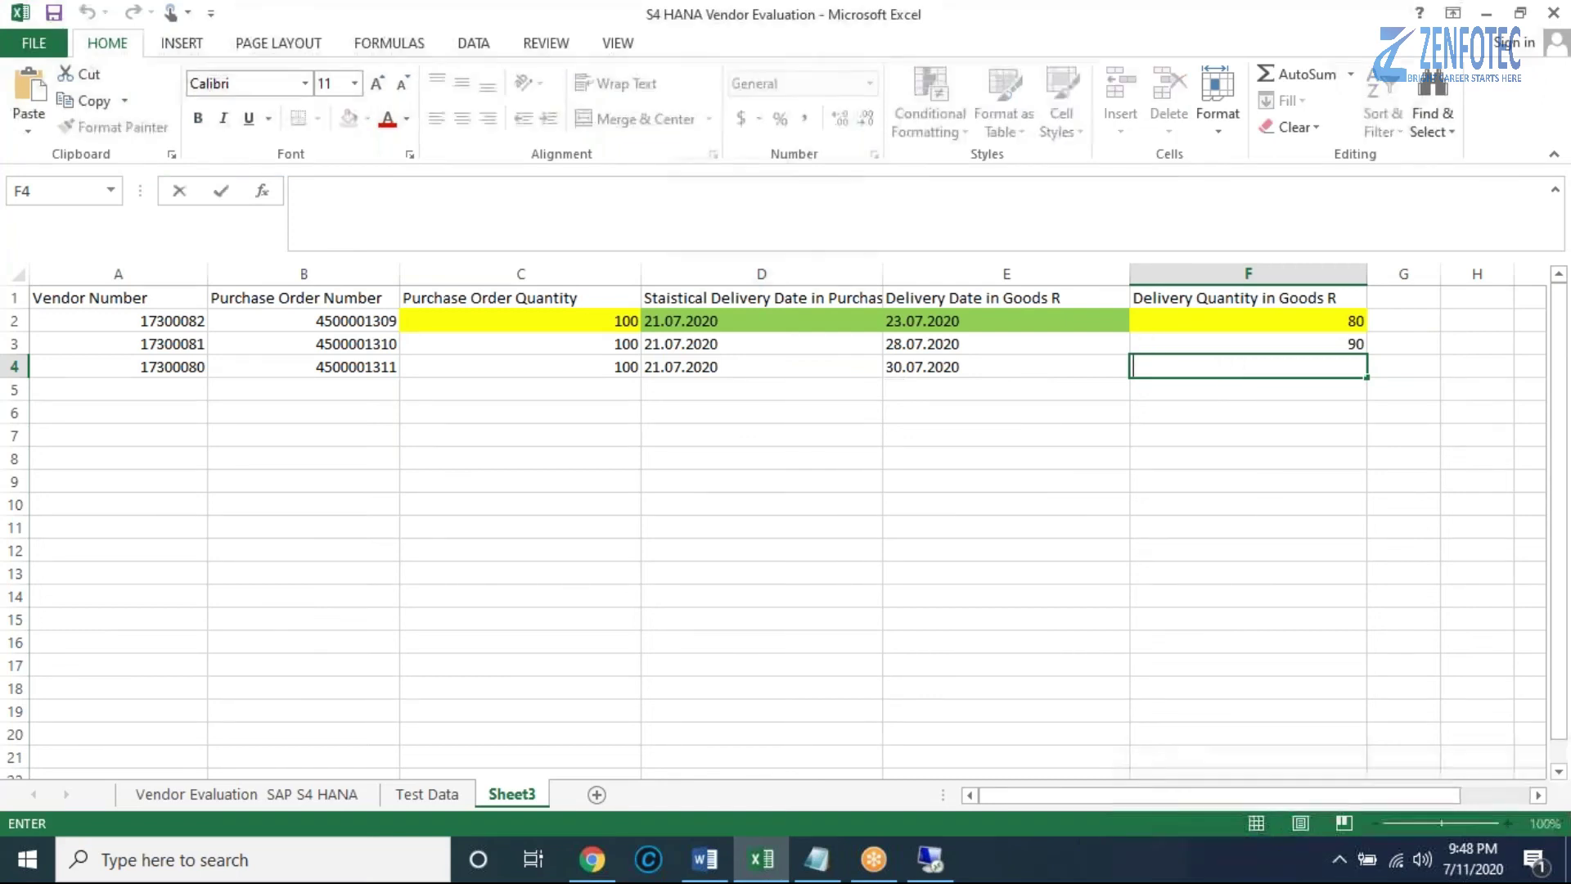
{"action": "type", "text": "97"}
{"action": "key", "text": "ctrl+Return"}
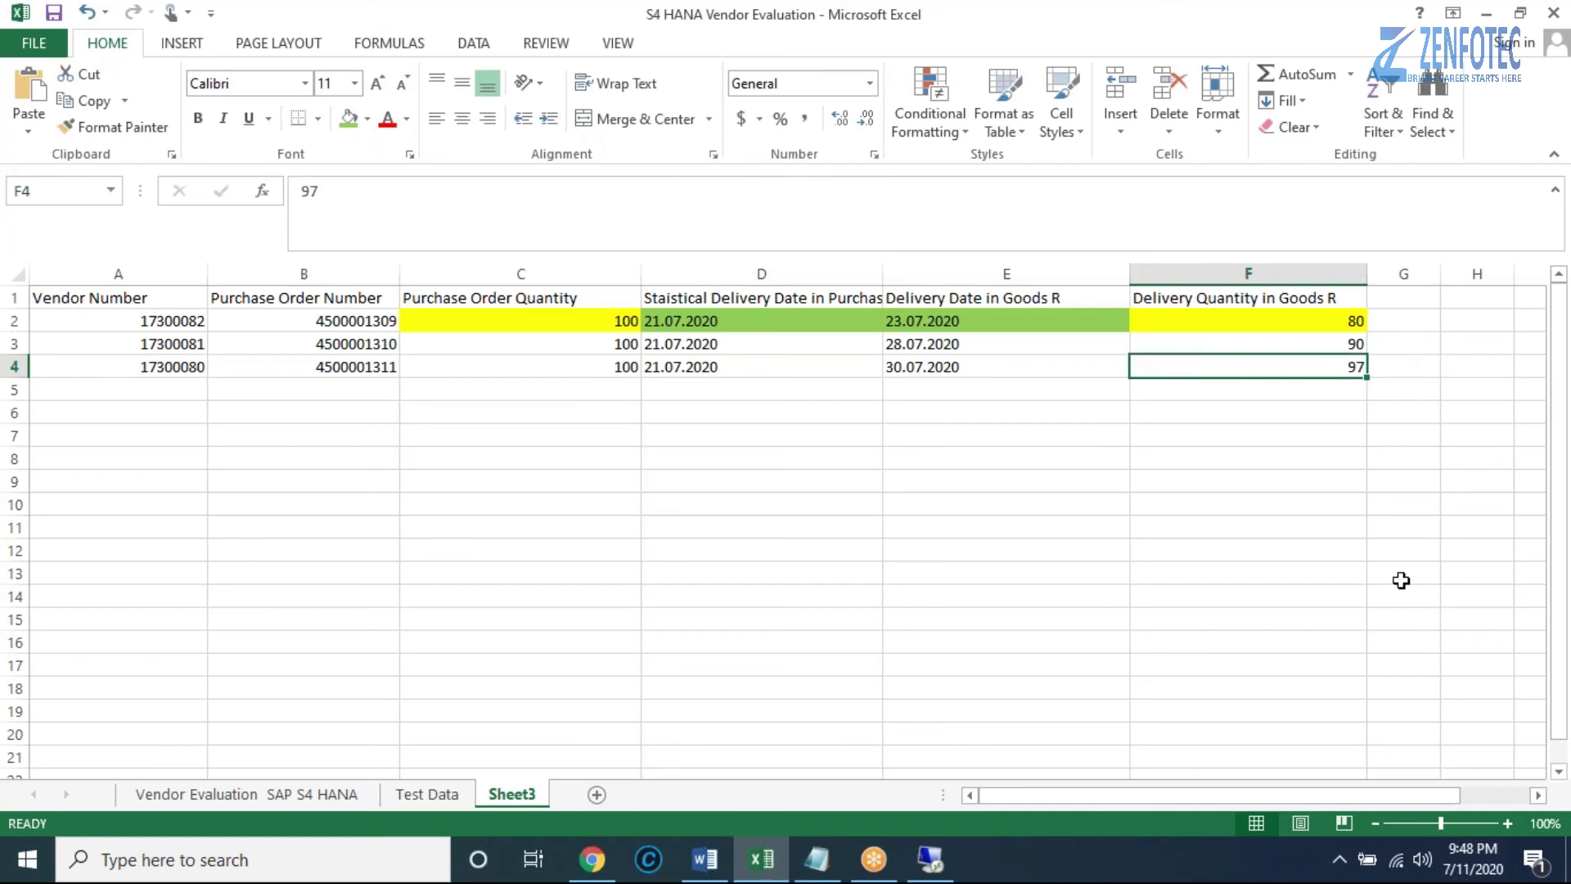
Review the dates and quantities recorded in rows 3 and 4, and post the goods receipt in SAP.
{"action": "left_click", "coordinate": [706, 372]}
{"action": "key", "text": "Right"}
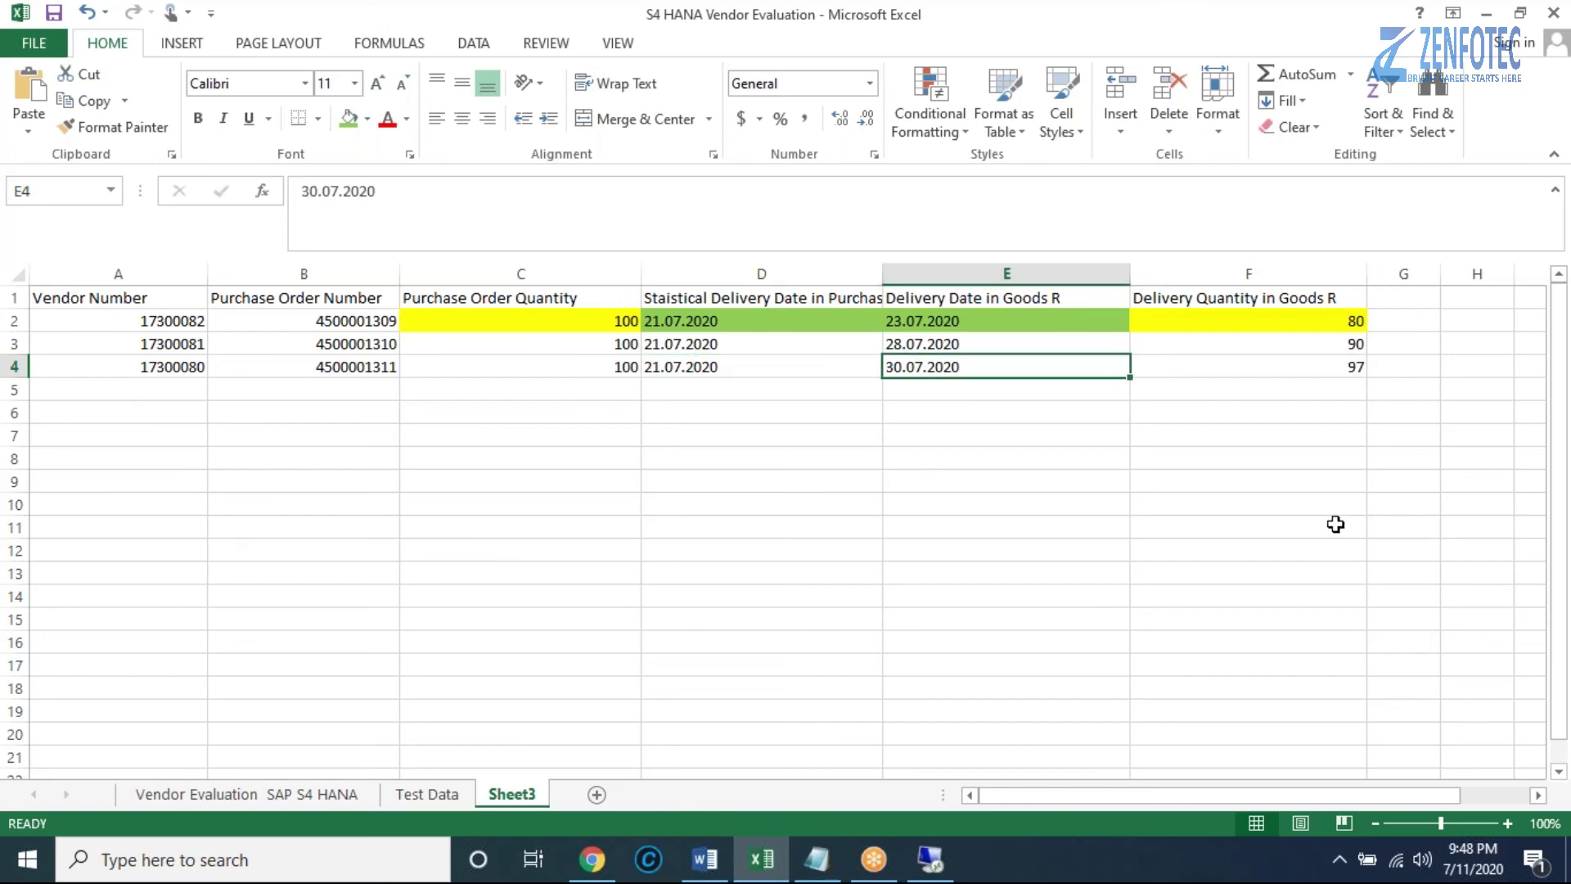
{"action": "left_click", "coordinate": [1348, 365]}
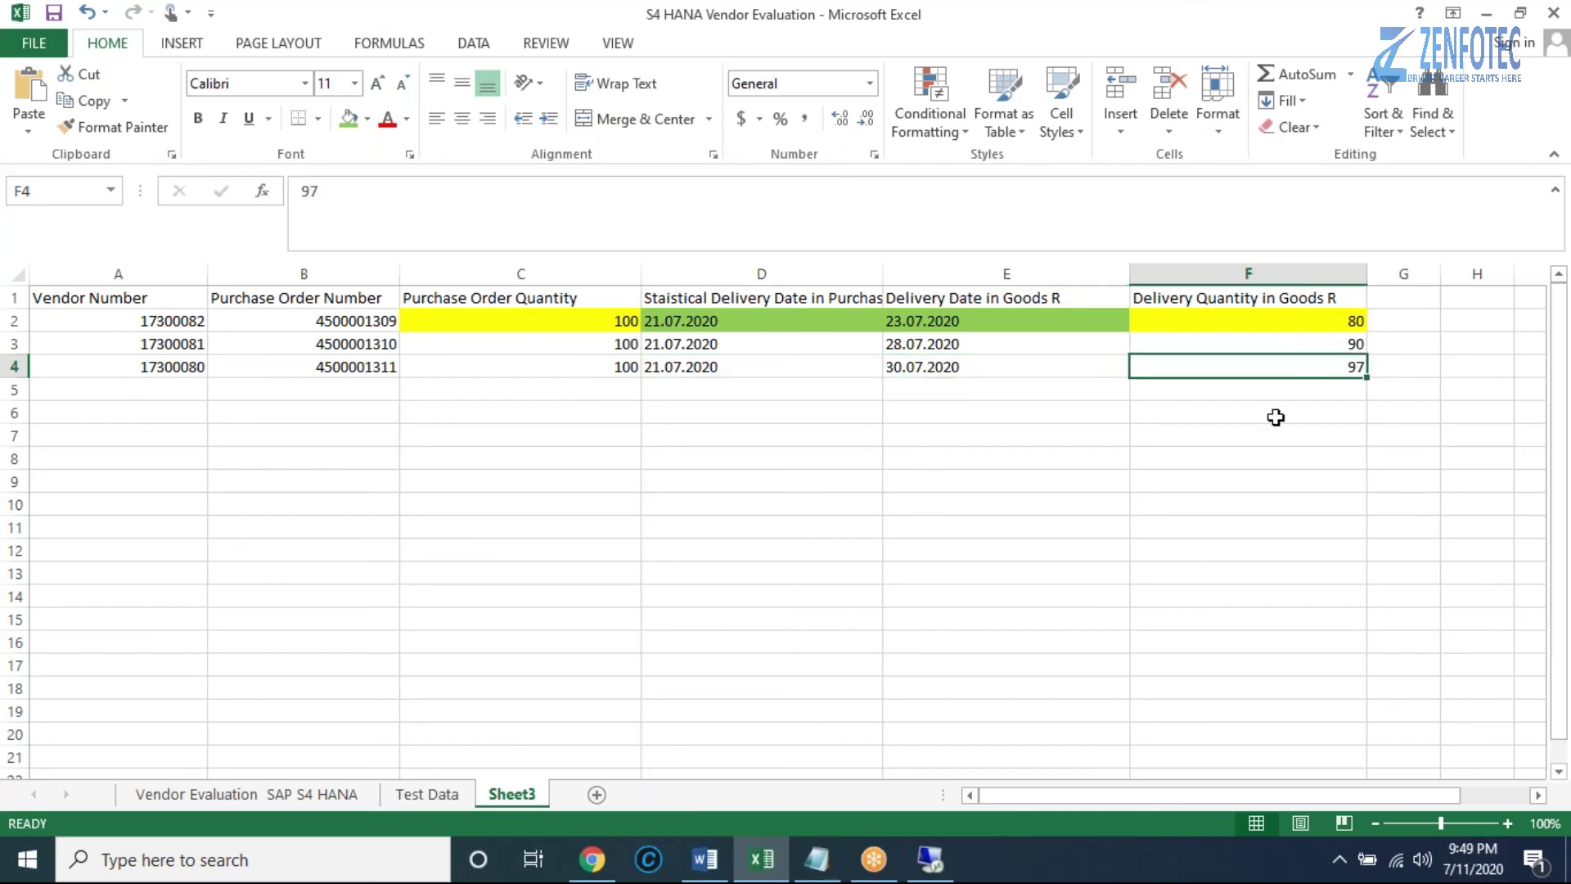
{"action": "left_click", "coordinate": [537, 365]}
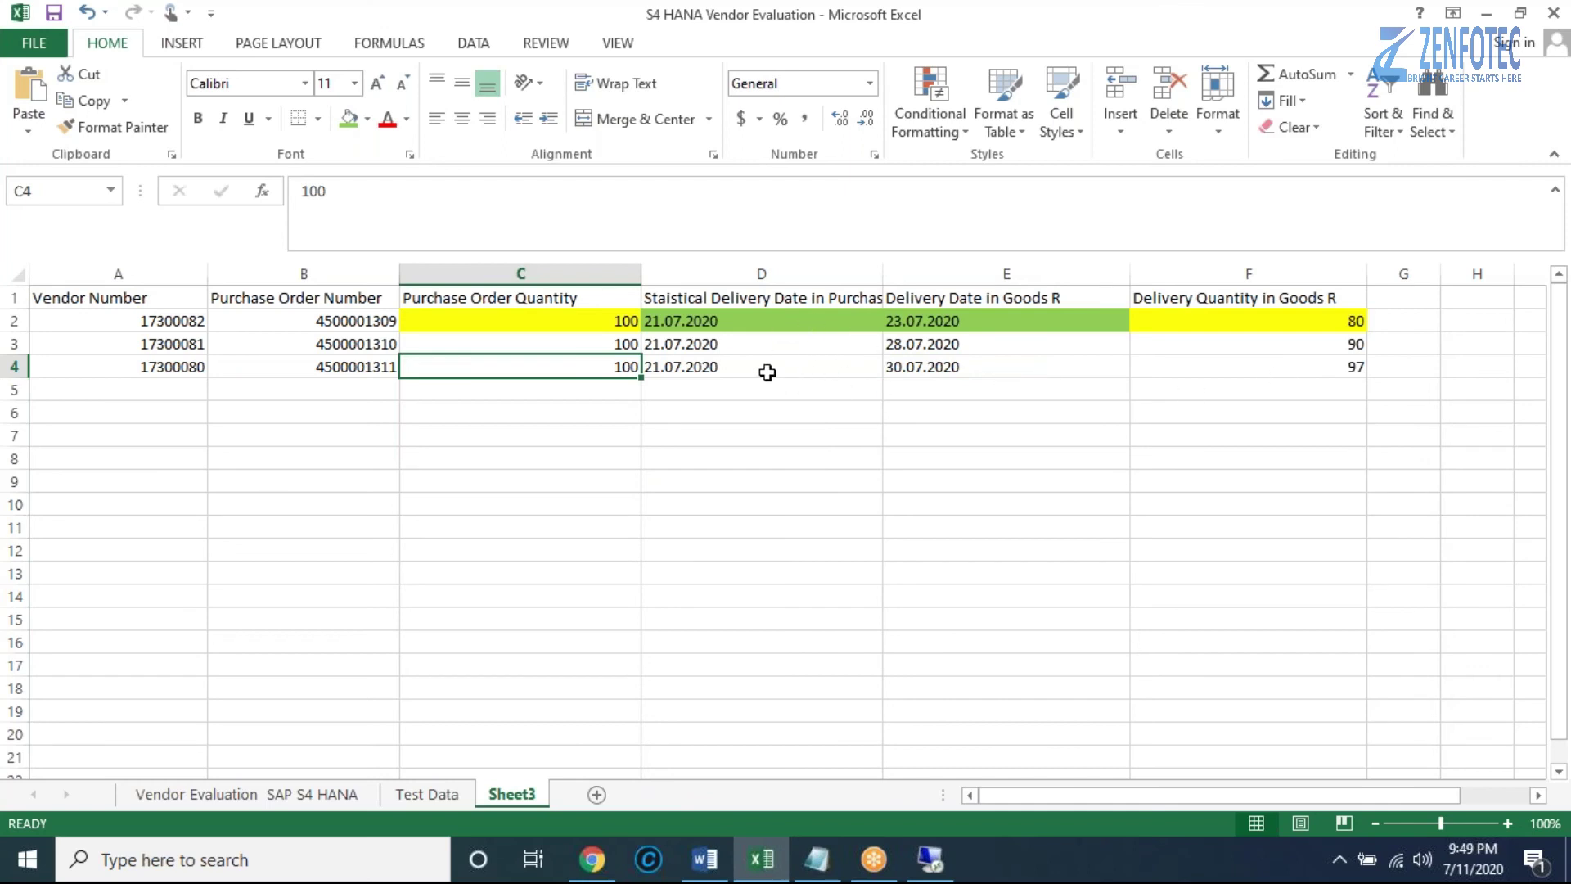
{"action": "left_click", "coordinate": [743, 349]}
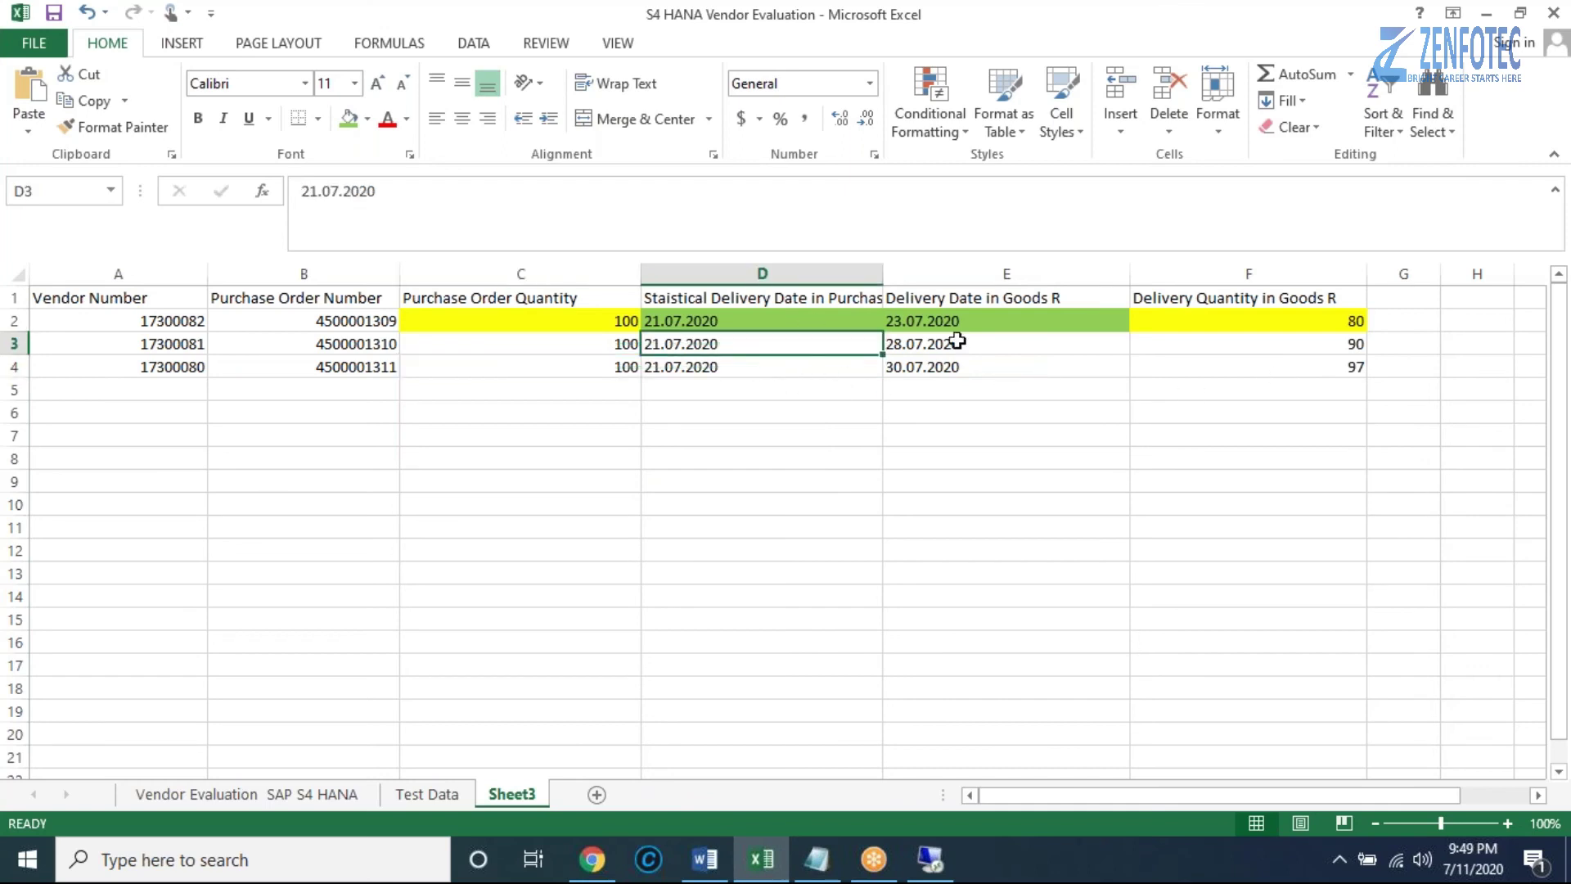
{"action": "key", "text": "Right"}
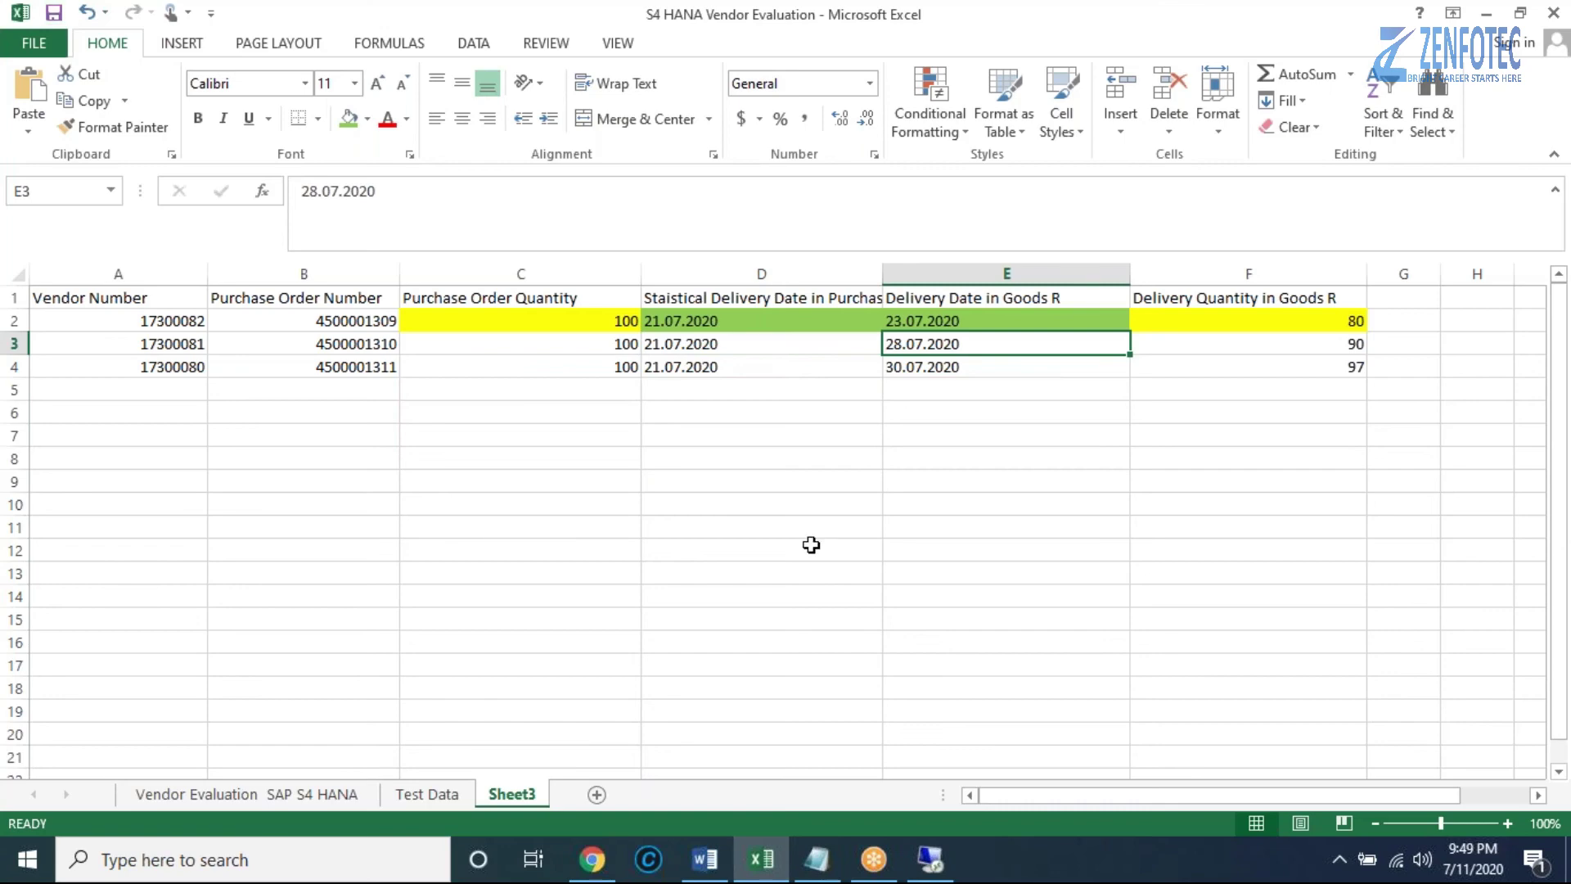
{"action": "left_click", "coordinate": [930, 859]}
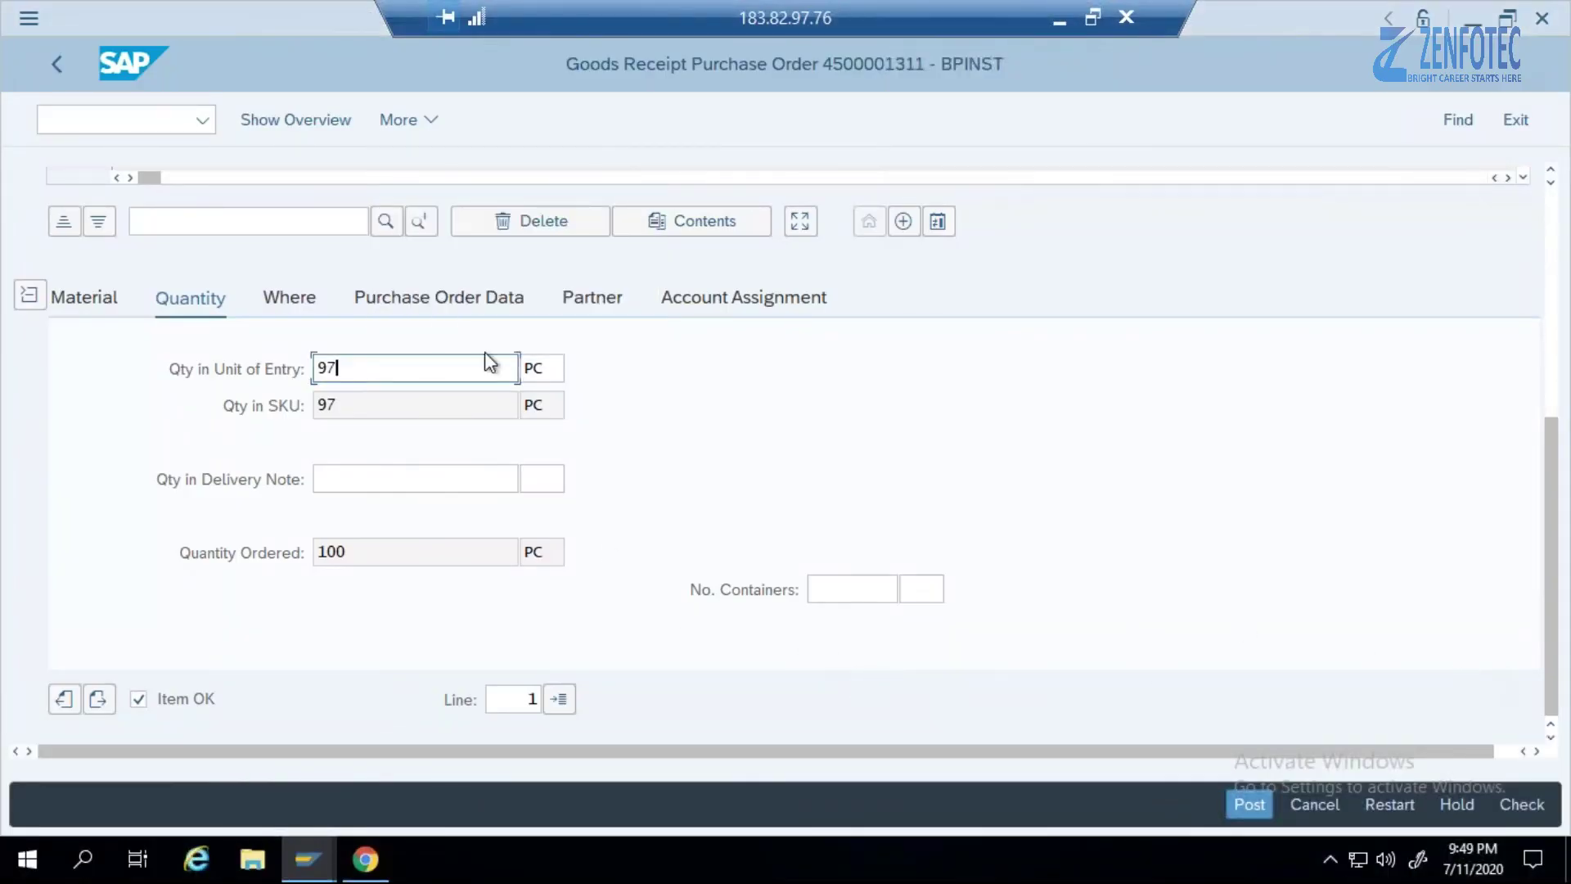
{"action": "left_click", "coordinate": [1263, 799]}
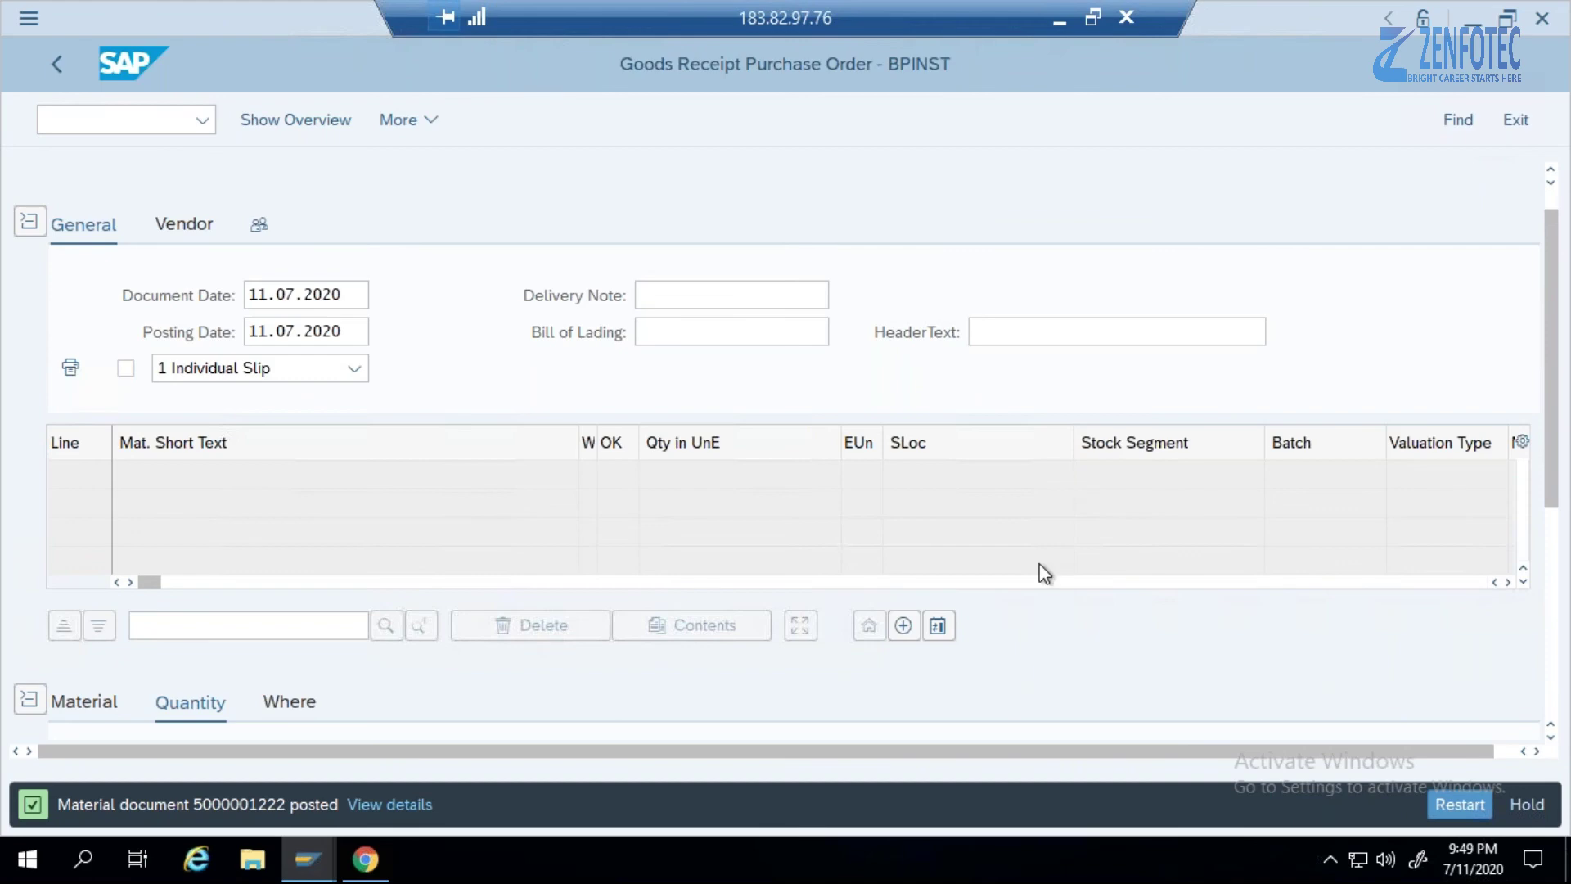
Switch to the Test Data sheet in Excel and top-align the texts in cells B10 and C10.
{"action": "left_click", "coordinate": [1059, 18]}
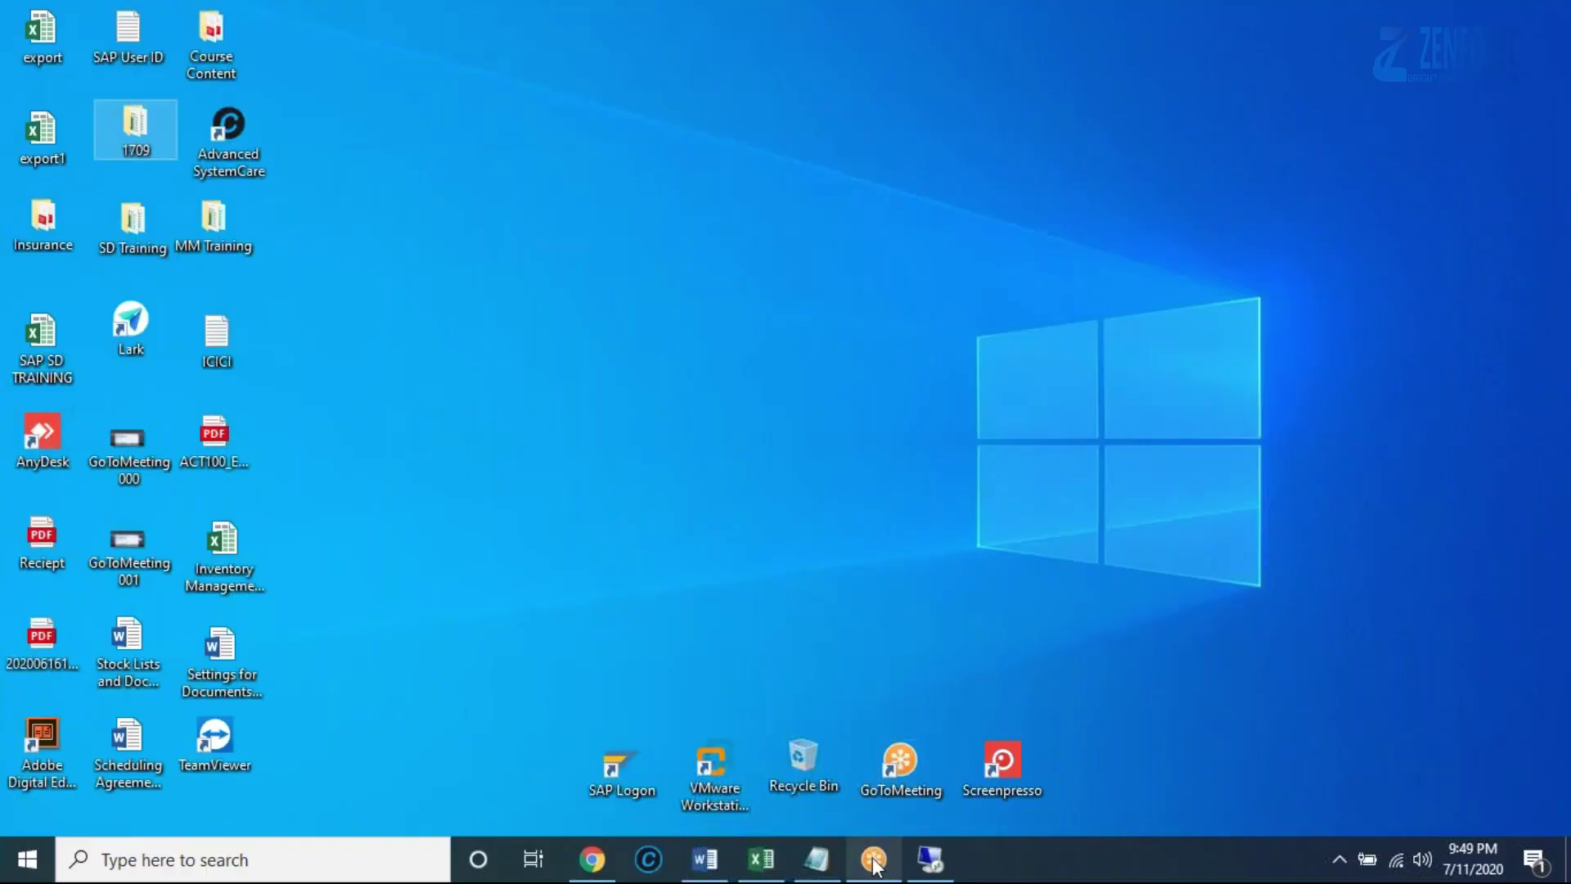
{"action": "left_click", "coordinate": [765, 861]}
{"action": "left_click", "coordinate": [414, 795]}
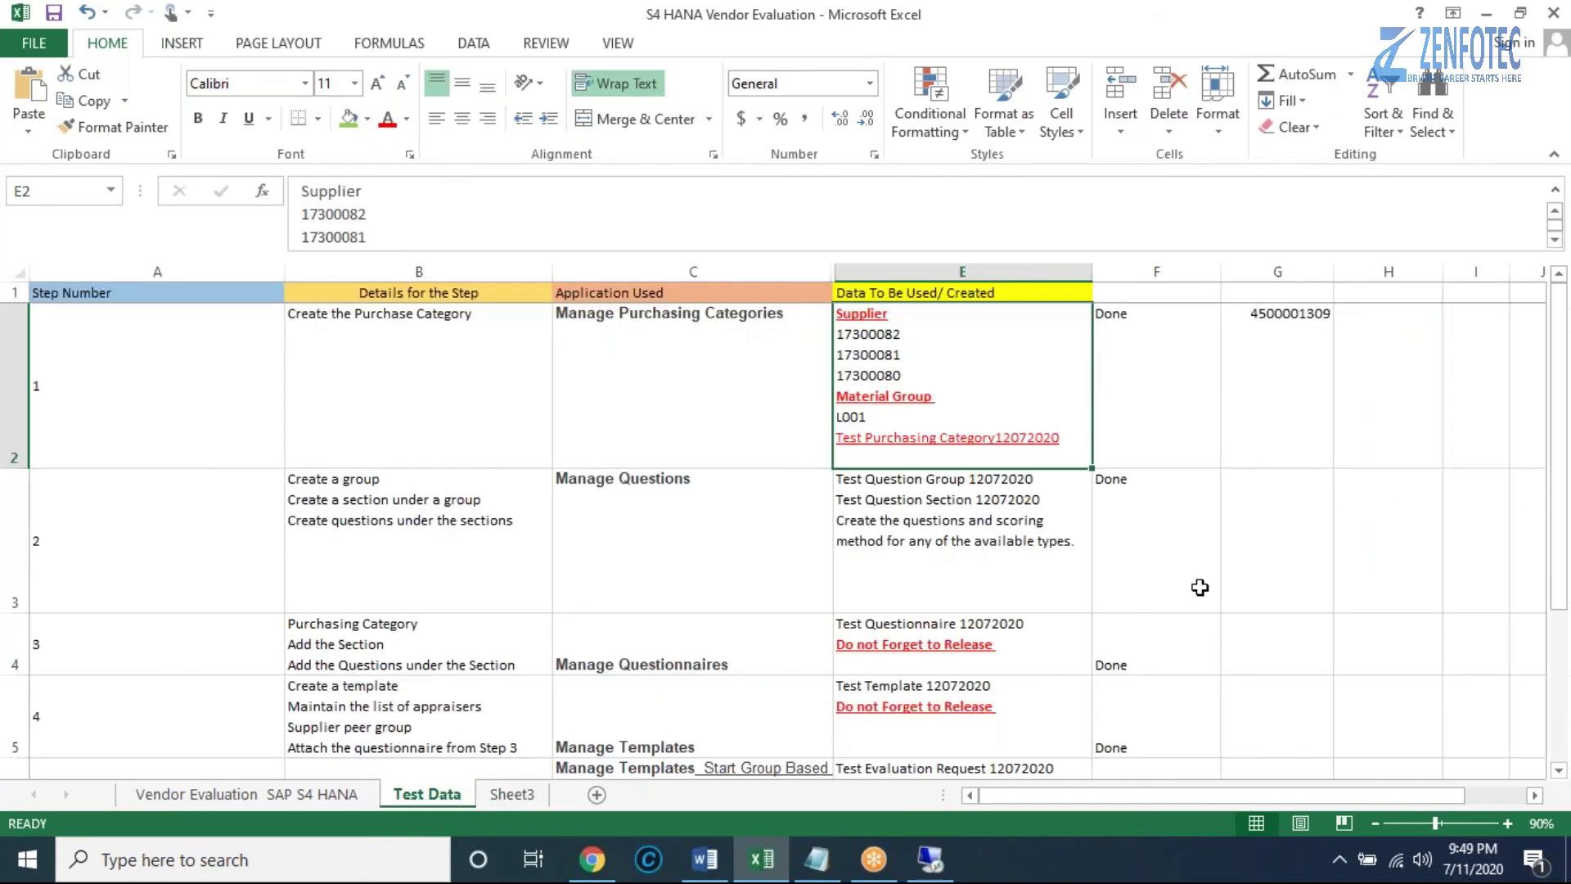
{"action": "scroll", "coordinate": [1199, 588], "scroll_direction": "down", "scroll_amount": 2}
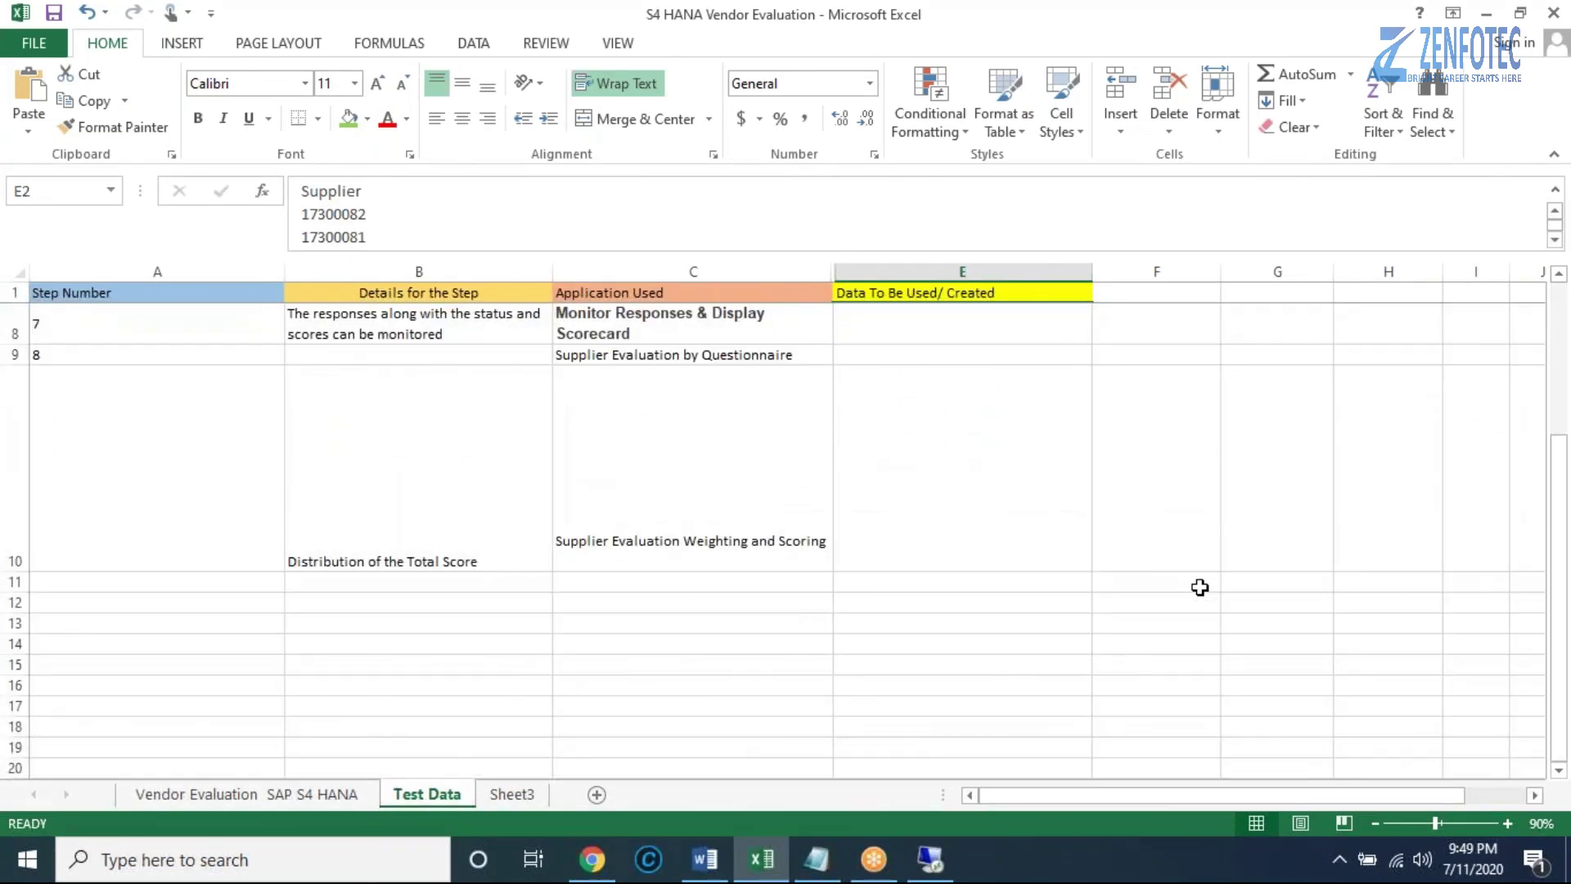
{"action": "left_click", "coordinate": [421, 489]}
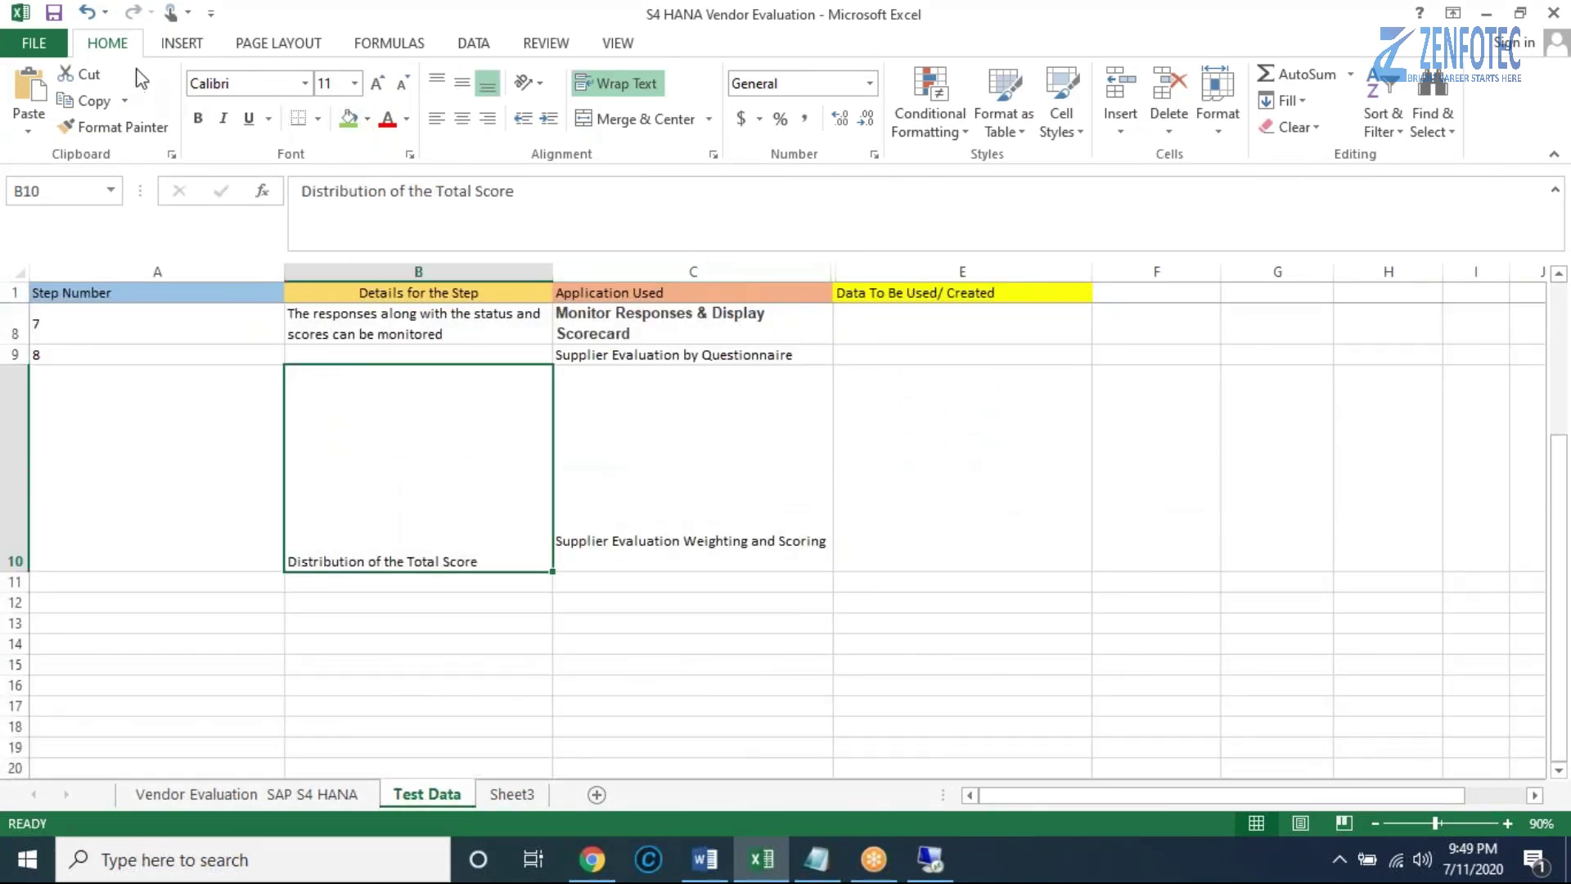
{"action": "left_click", "coordinate": [436, 80]}
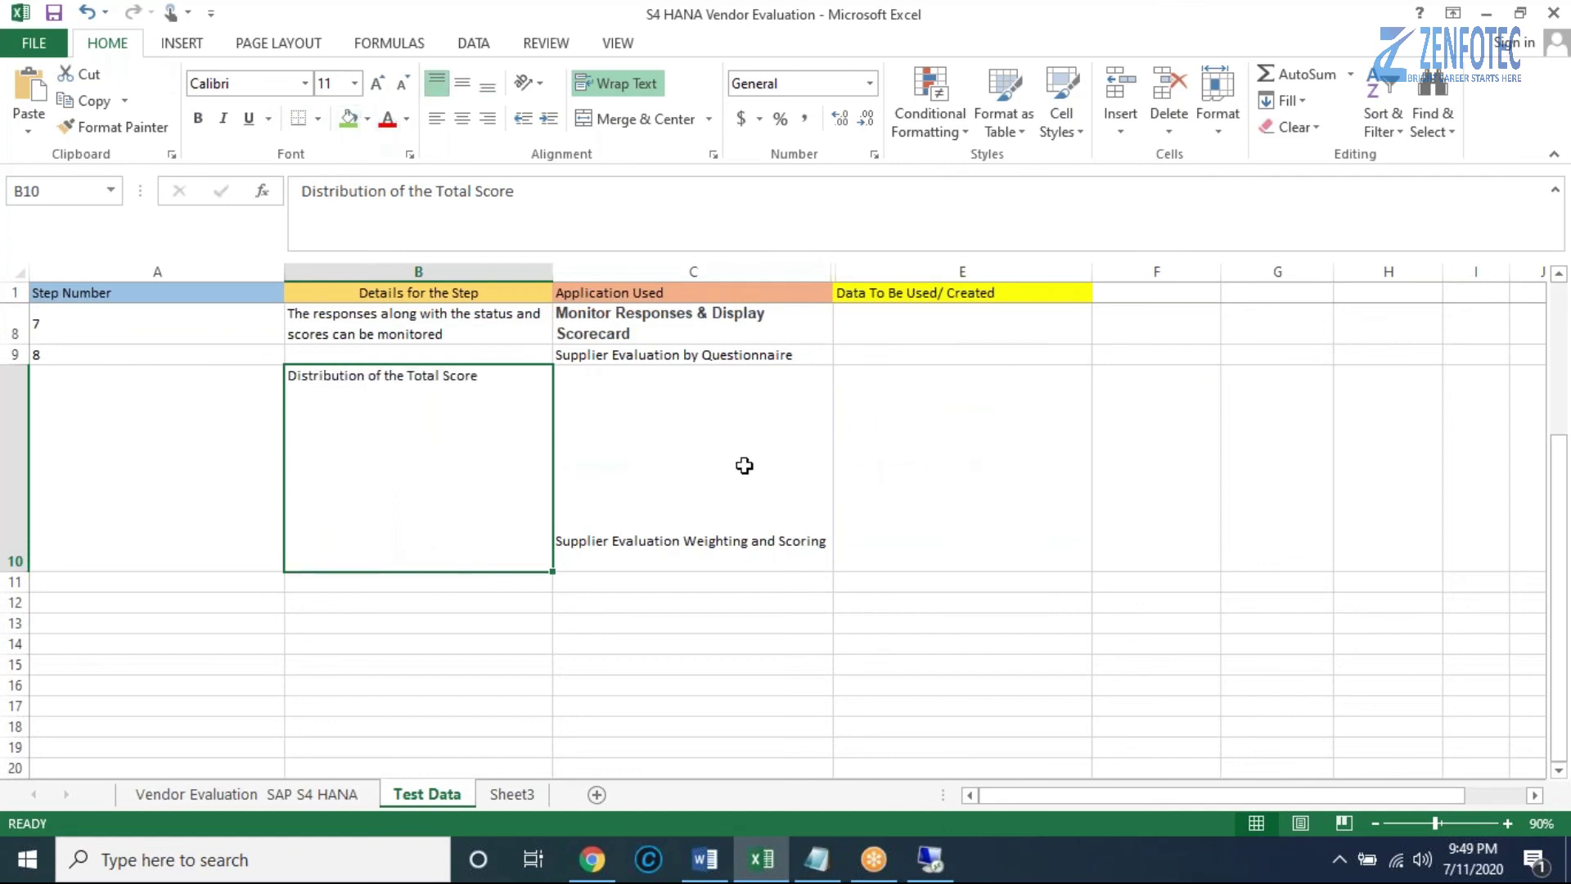
{"action": "left_click", "coordinate": [705, 417]}
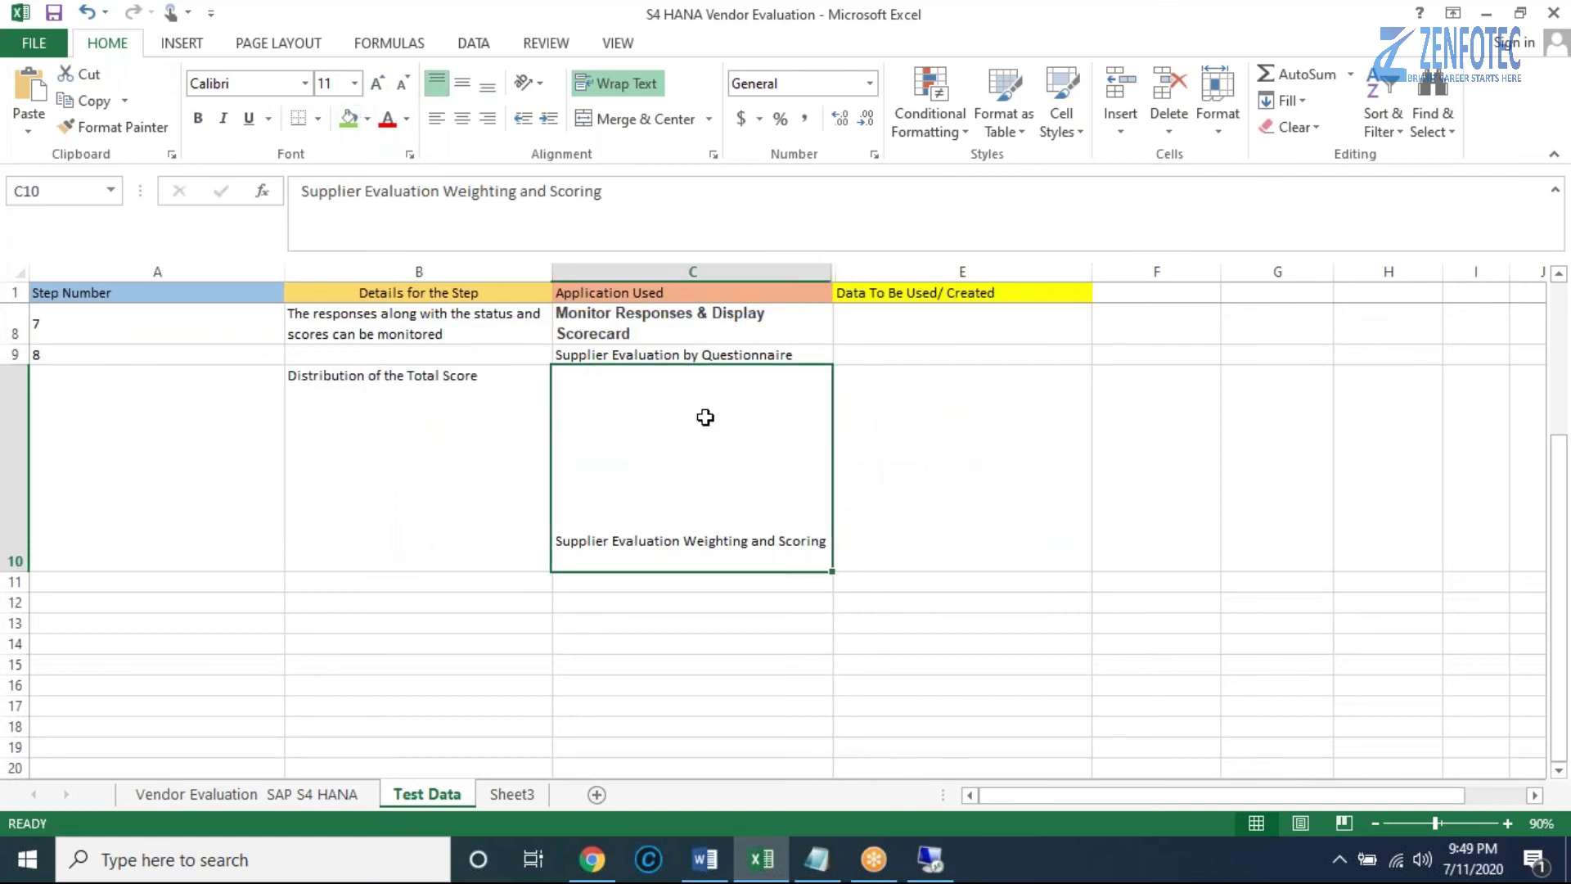
{"action": "left_click", "coordinate": [463, 82]}
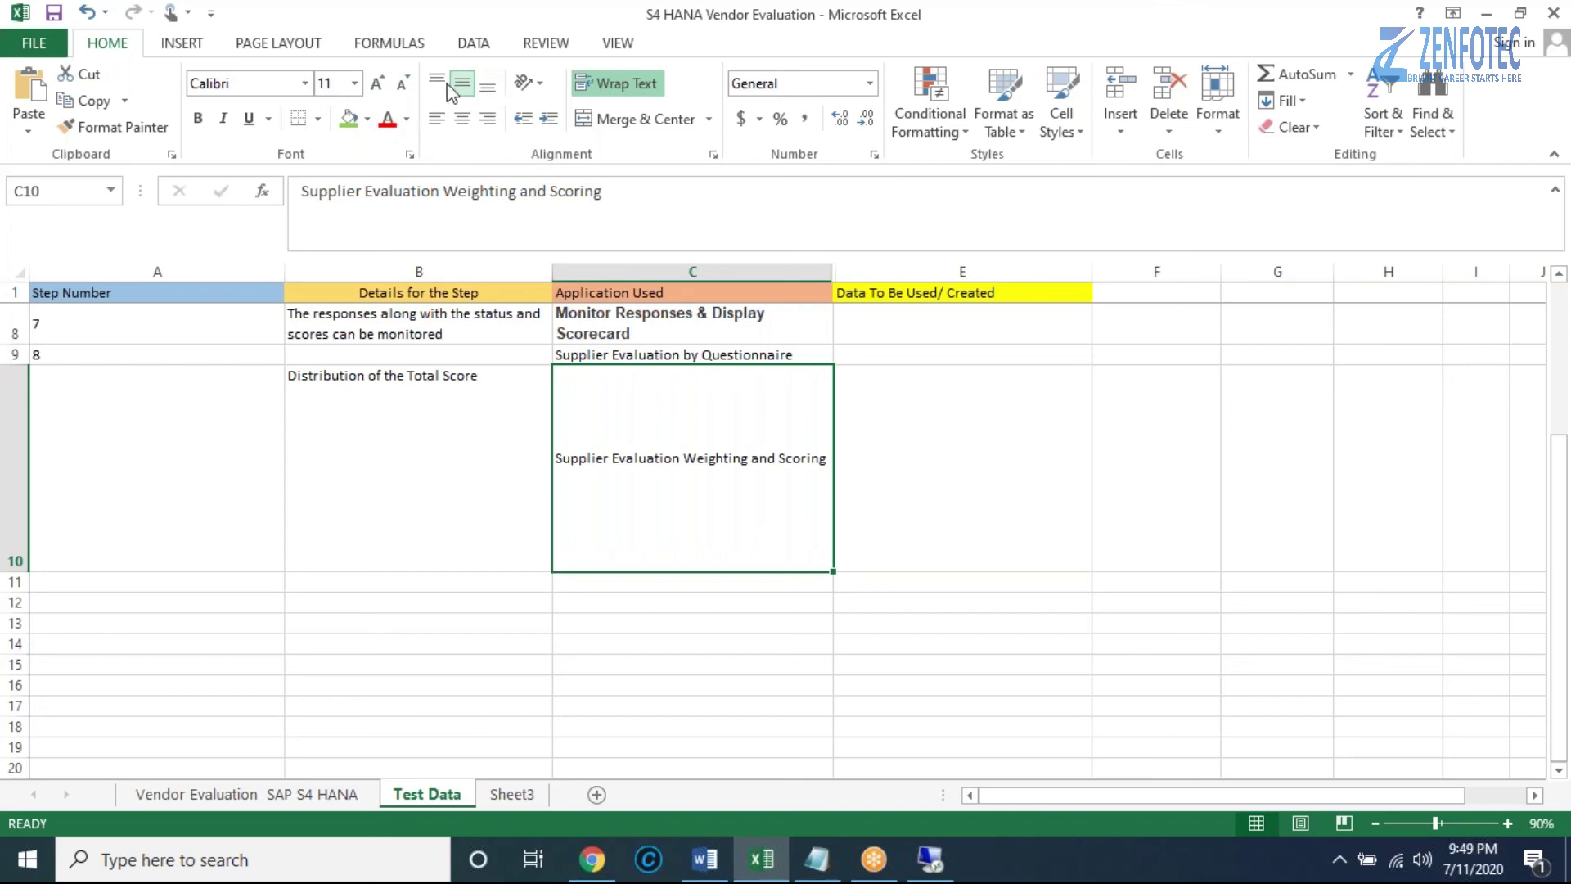
{"action": "left_click", "coordinate": [437, 80]}
Enter 75,75,50 as the data for Supplier Evaluation by Questionnaire in cell E9.
{"action": "left_click", "coordinate": [923, 393]}
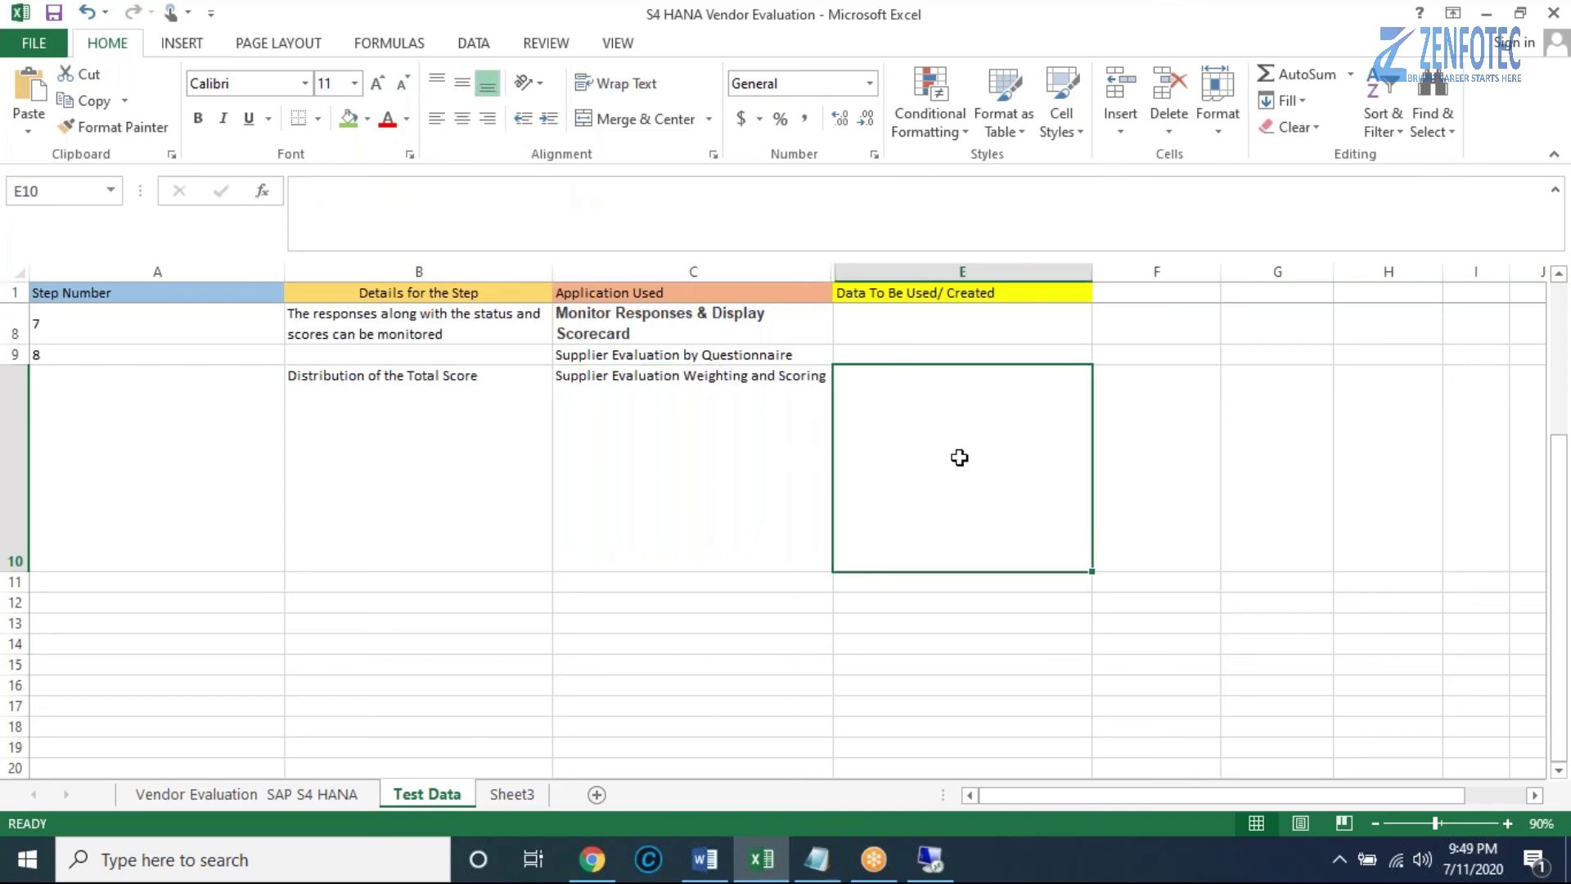
{"action": "left_click", "coordinate": [762, 353]}
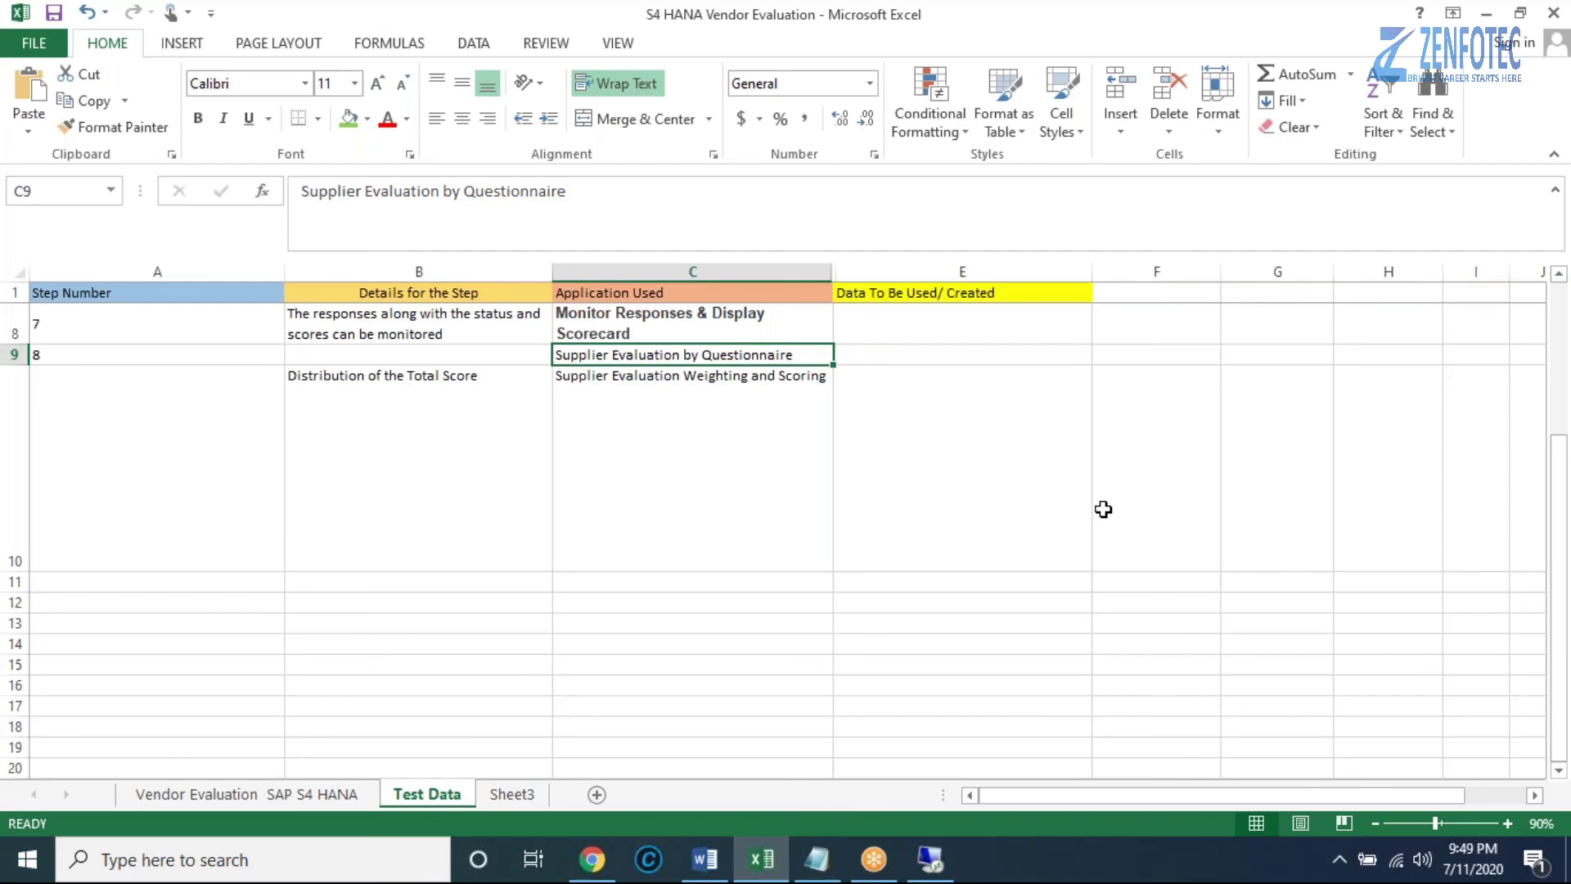
{"action": "left_click", "coordinate": [843, 354]}
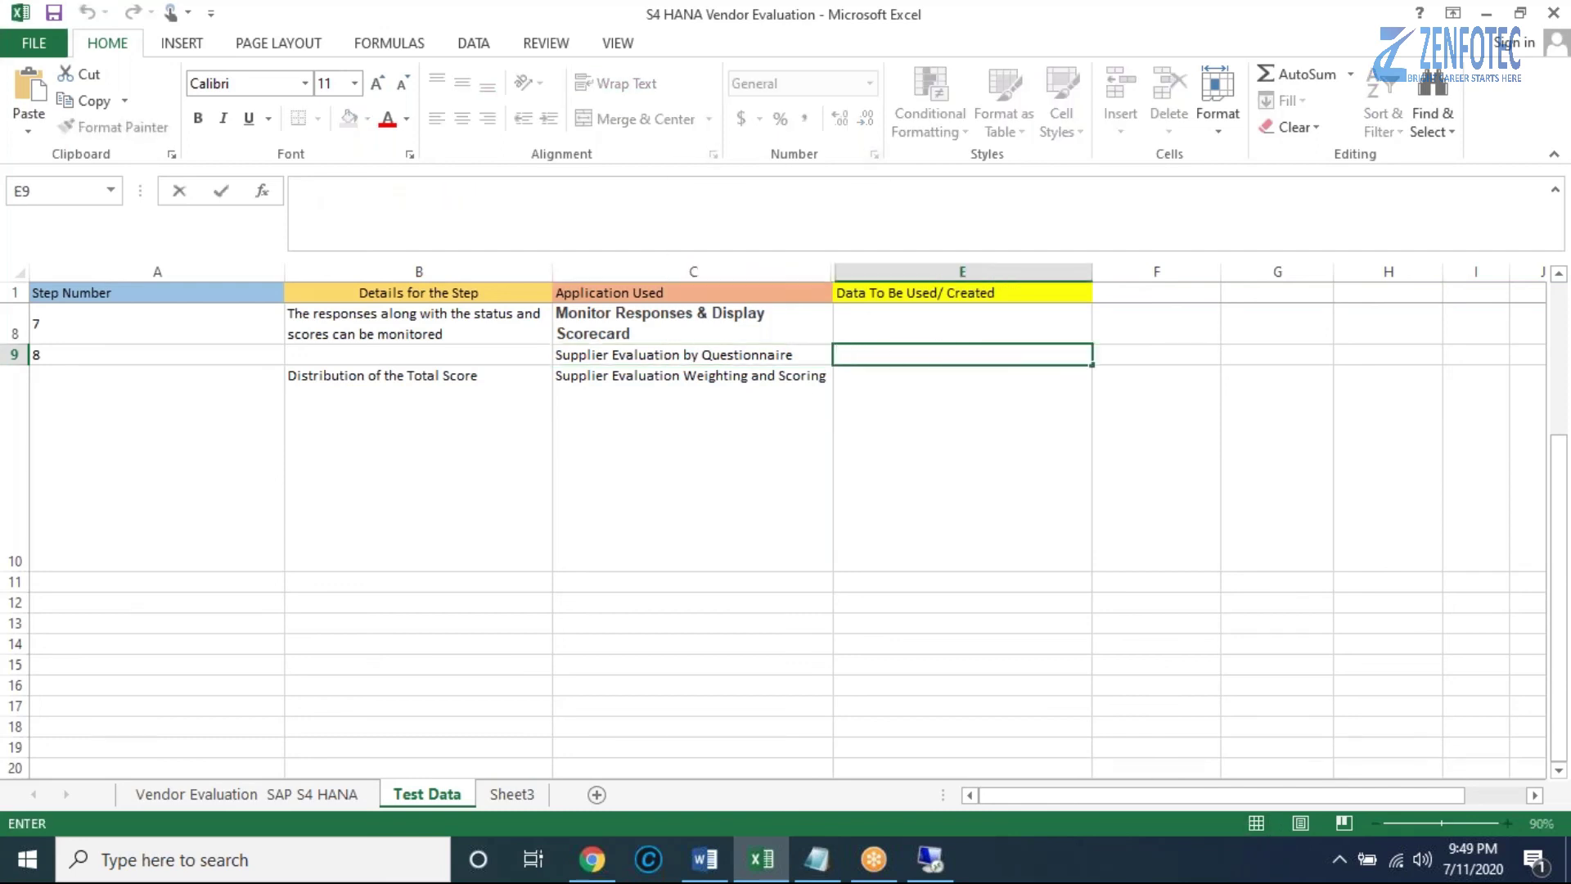
{"action": "type", "text": "75"}
{"action": "type", "text": ",75"}
{"action": "type", "text": ",7"}
{"action": "key", "text": "BackSpace"}
{"action": "type", "text": "50"}
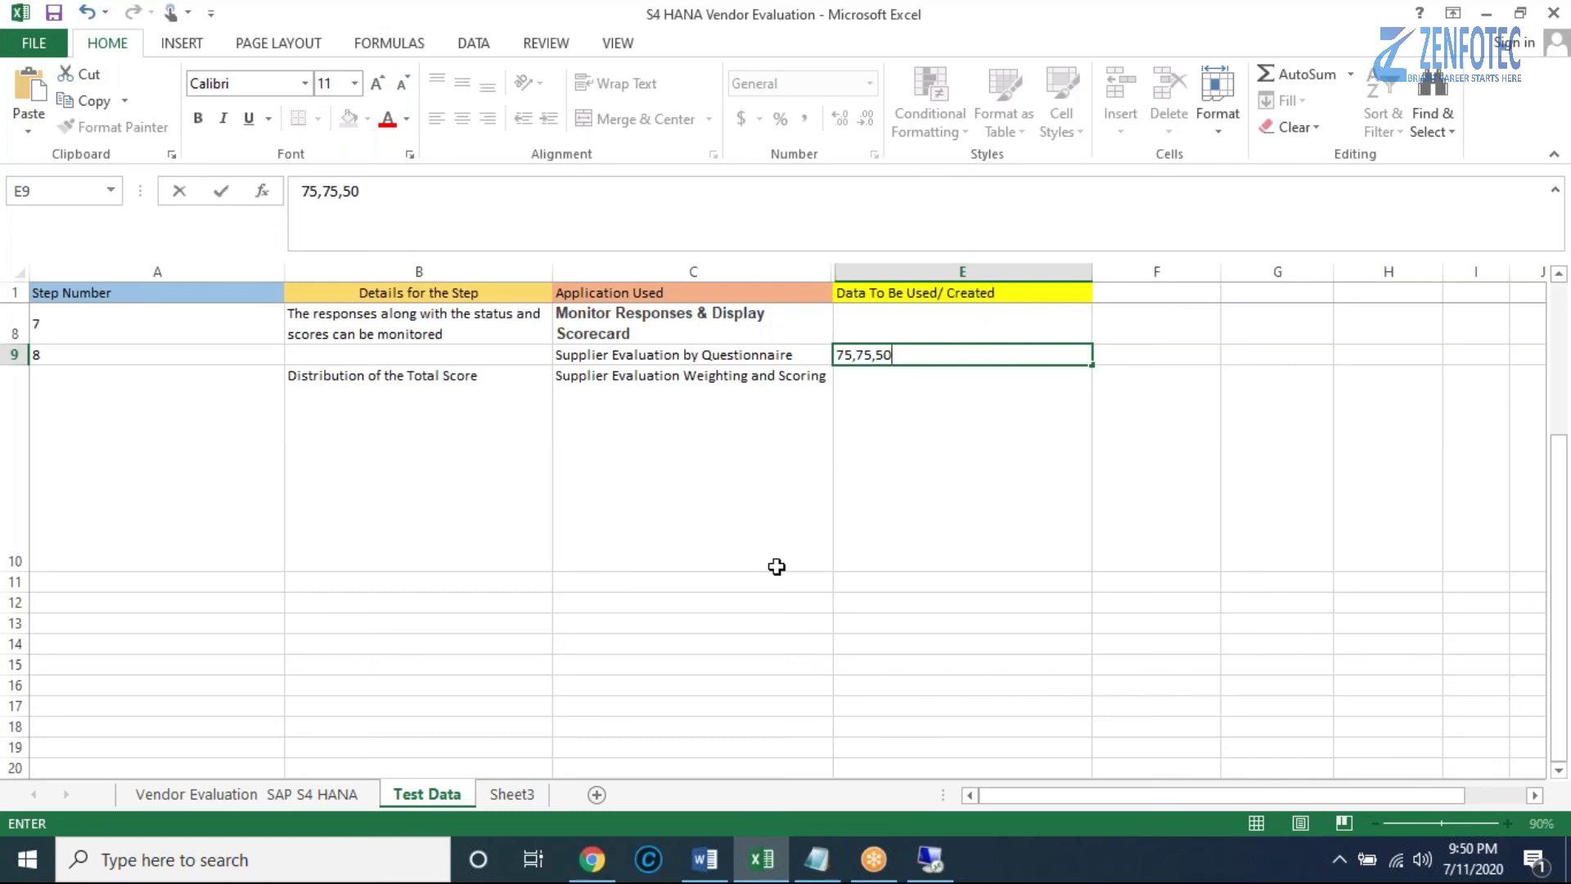
Compare the row 2 delivery dates and quantities on Sheet3 with the questionnaire scores on the Test Data sheet.
{"action": "left_click", "coordinate": [505, 798]}
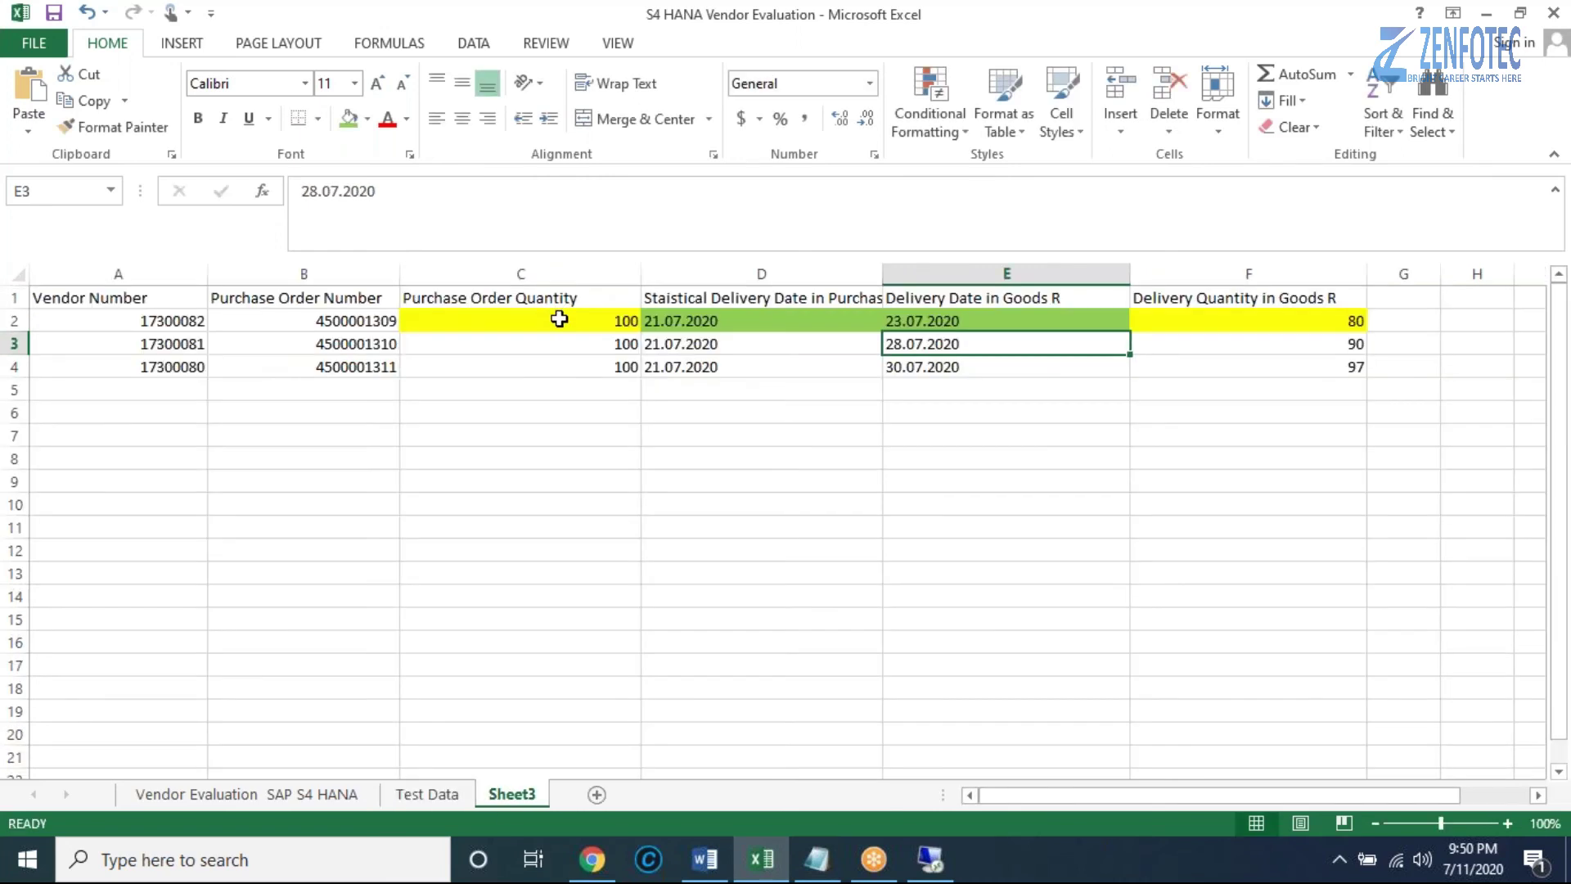
{"action": "left_click", "coordinate": [672, 321]}
{"action": "left_click", "coordinate": [933, 327]}
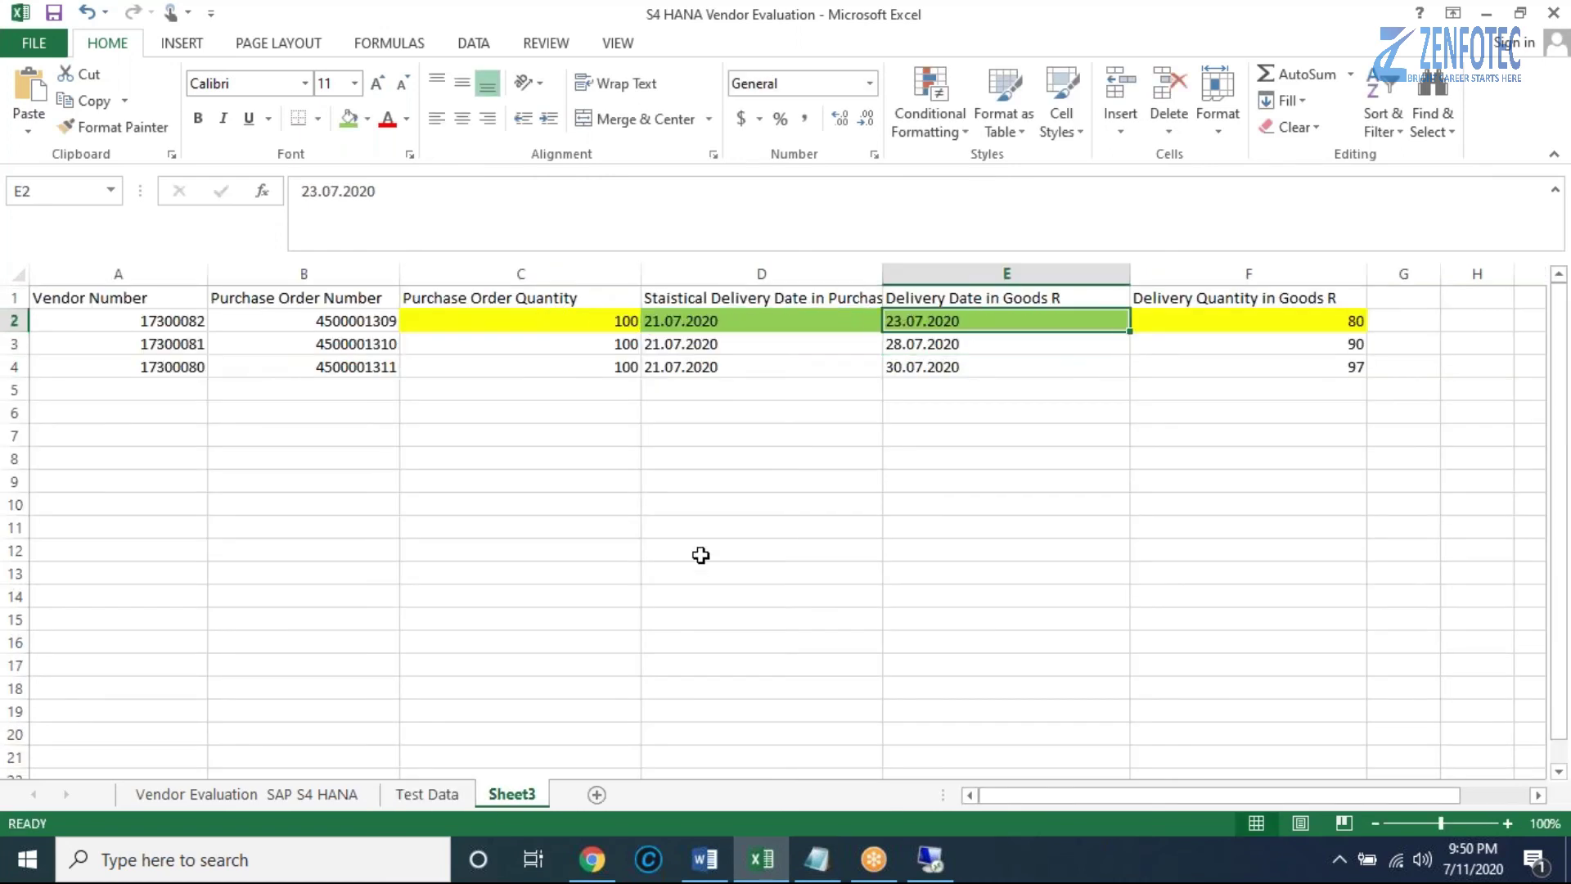
{"action": "left_click", "coordinate": [589, 327]}
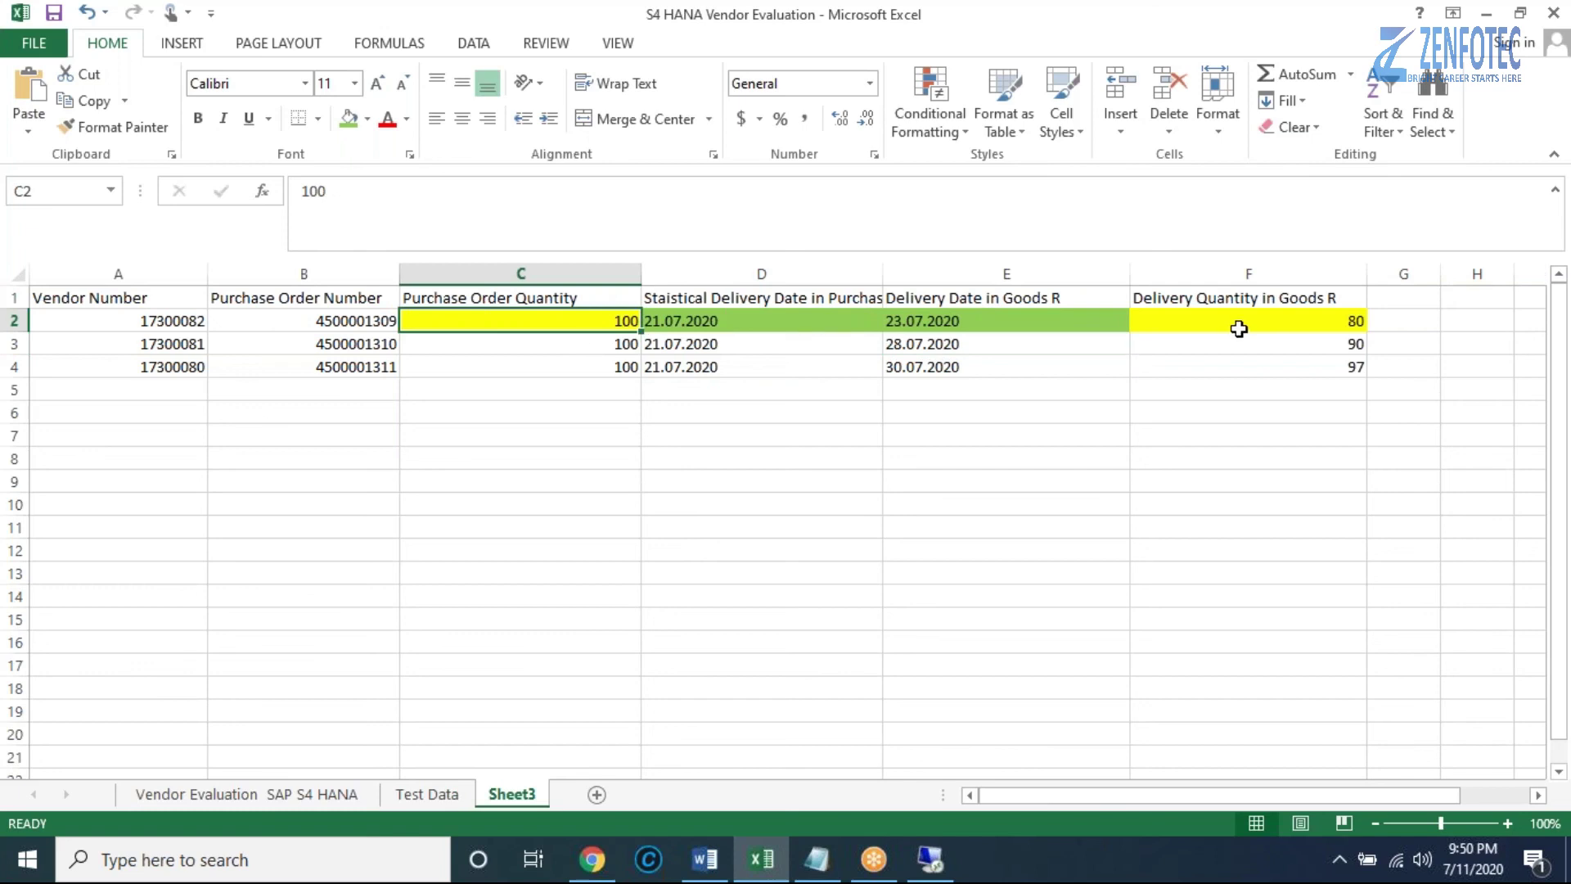
{"action": "left_click", "coordinate": [1238, 324]}
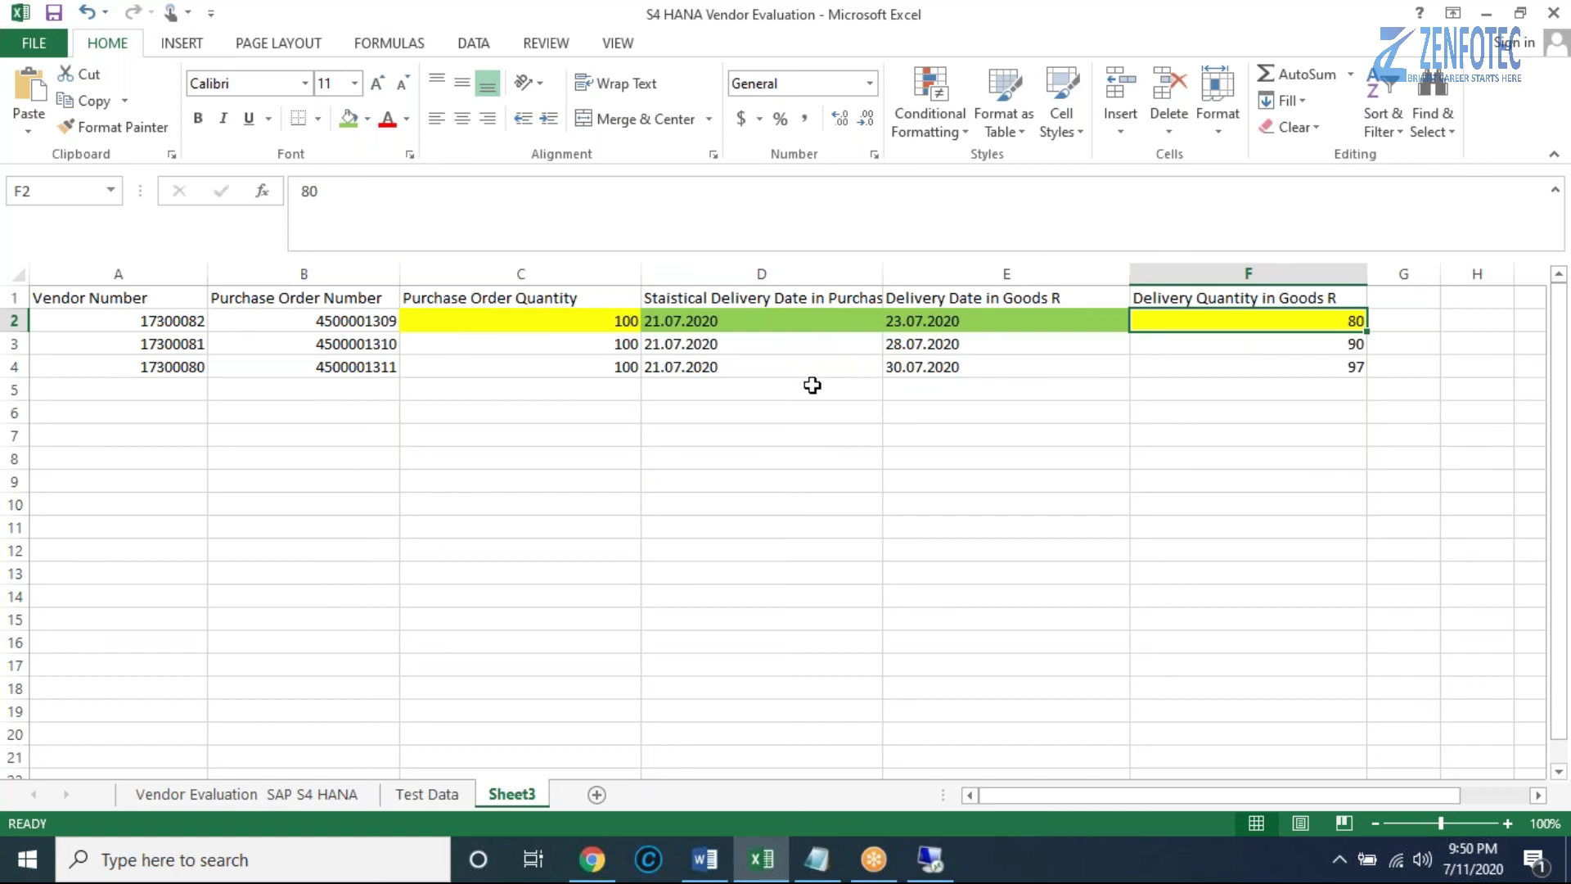
{"action": "left_click", "coordinate": [454, 795]}
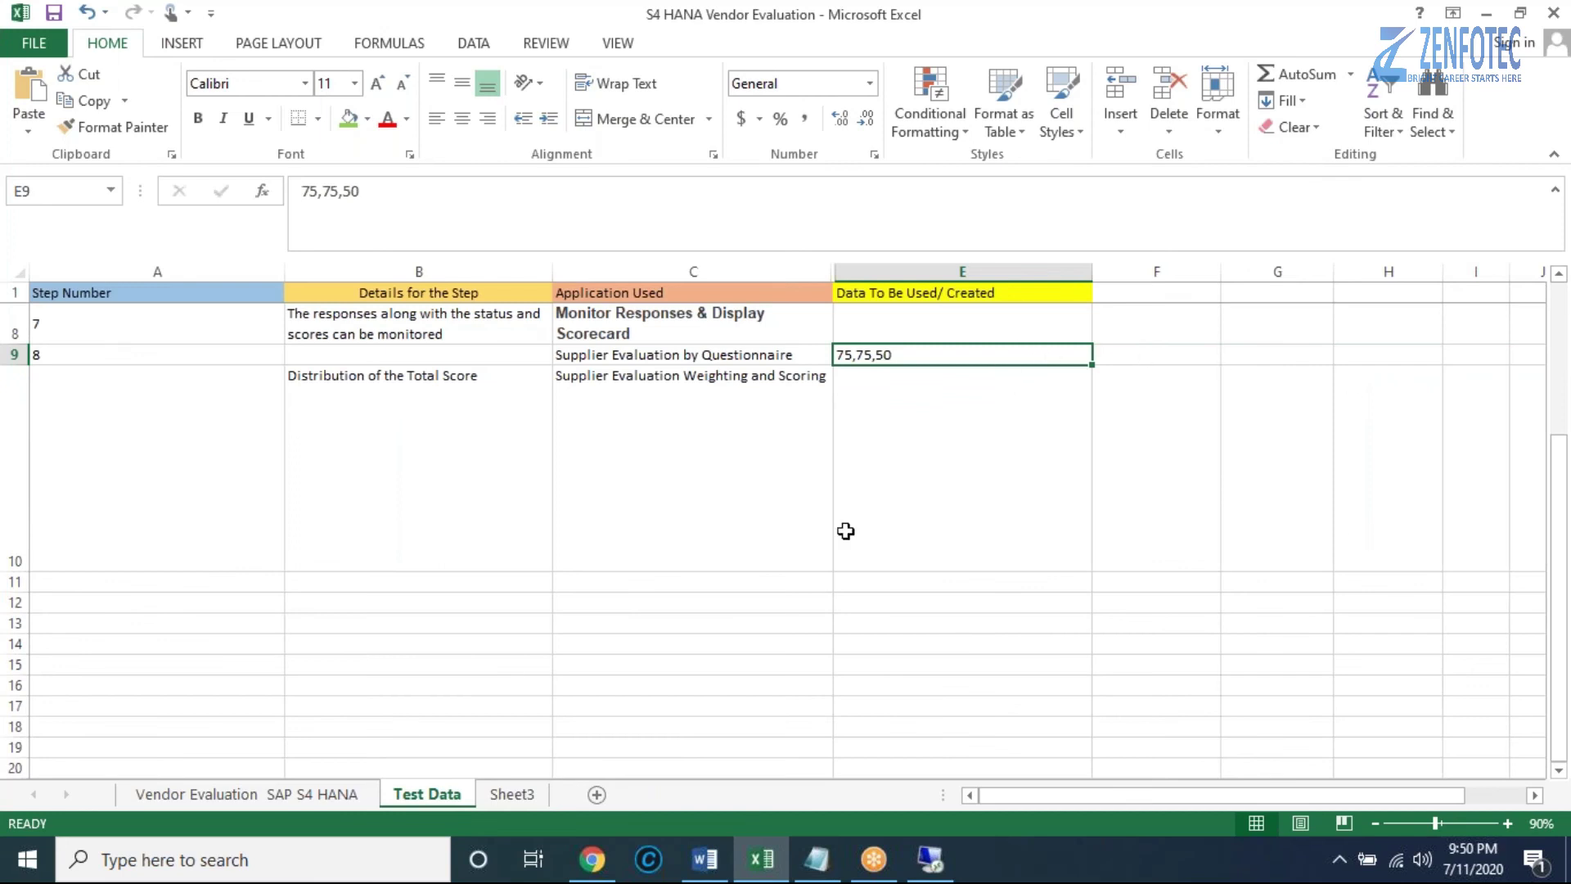
{"action": "left_click", "coordinate": [517, 795]}
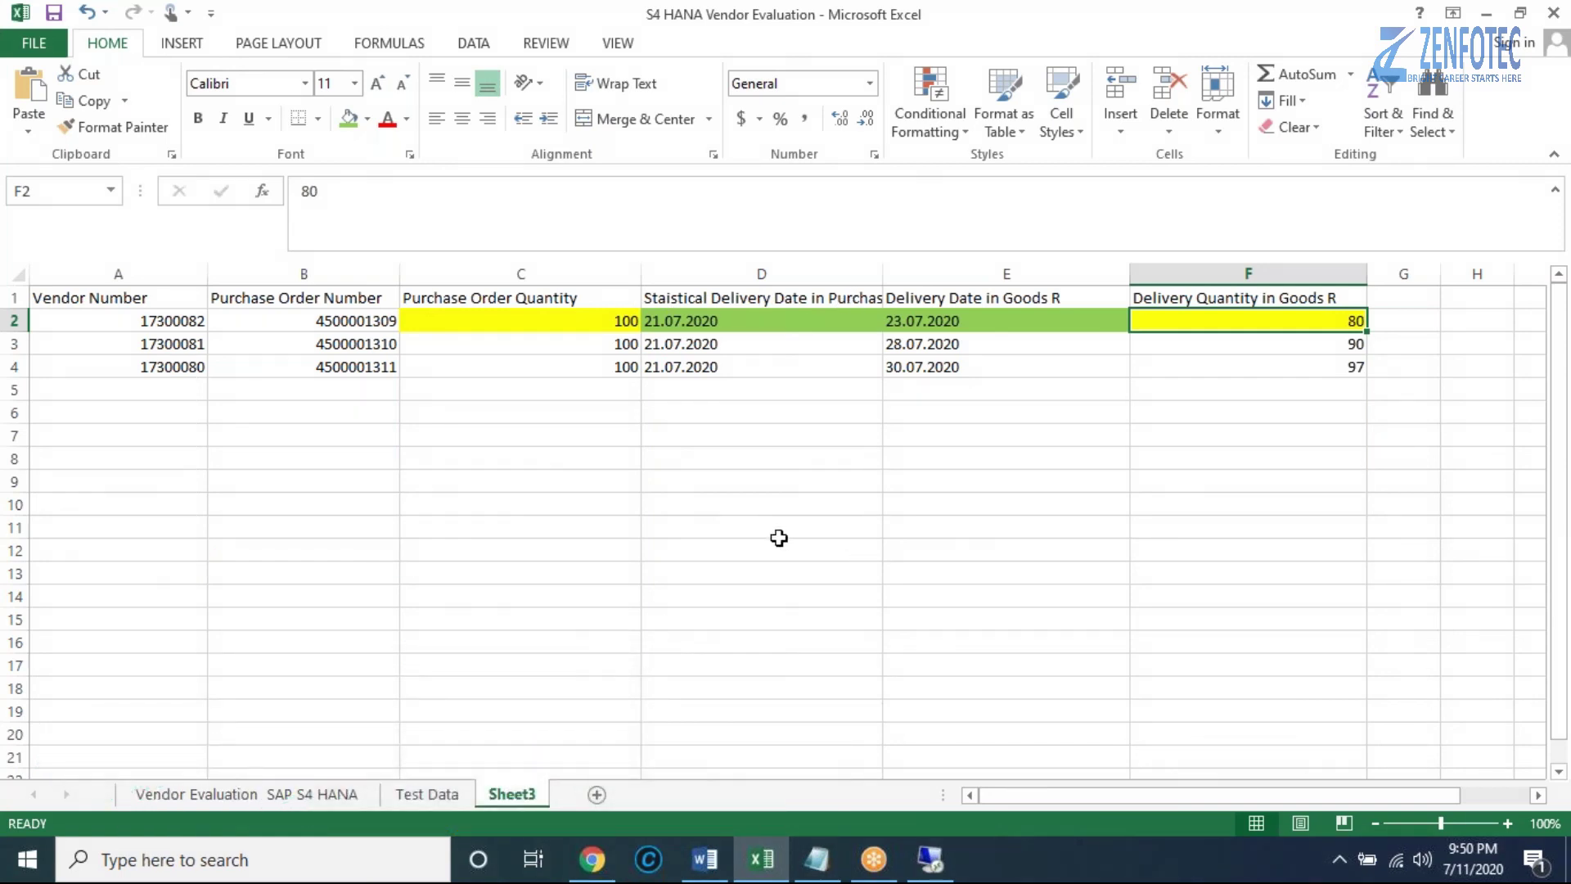
{"action": "left_click", "coordinate": [434, 793]}
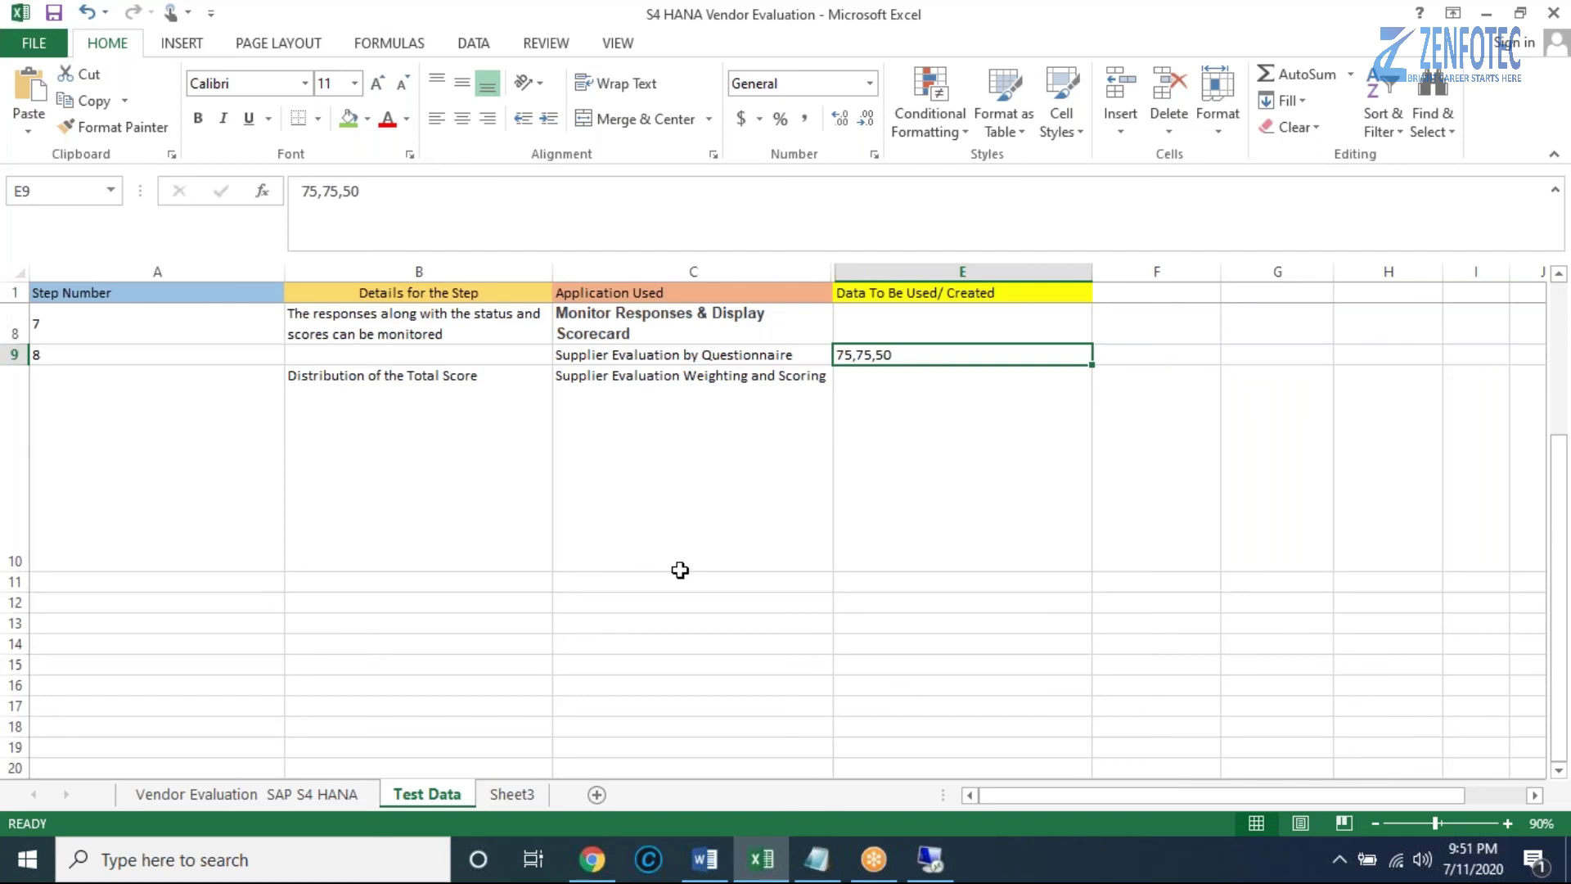
{"action": "left_click", "coordinate": [535, 799]}
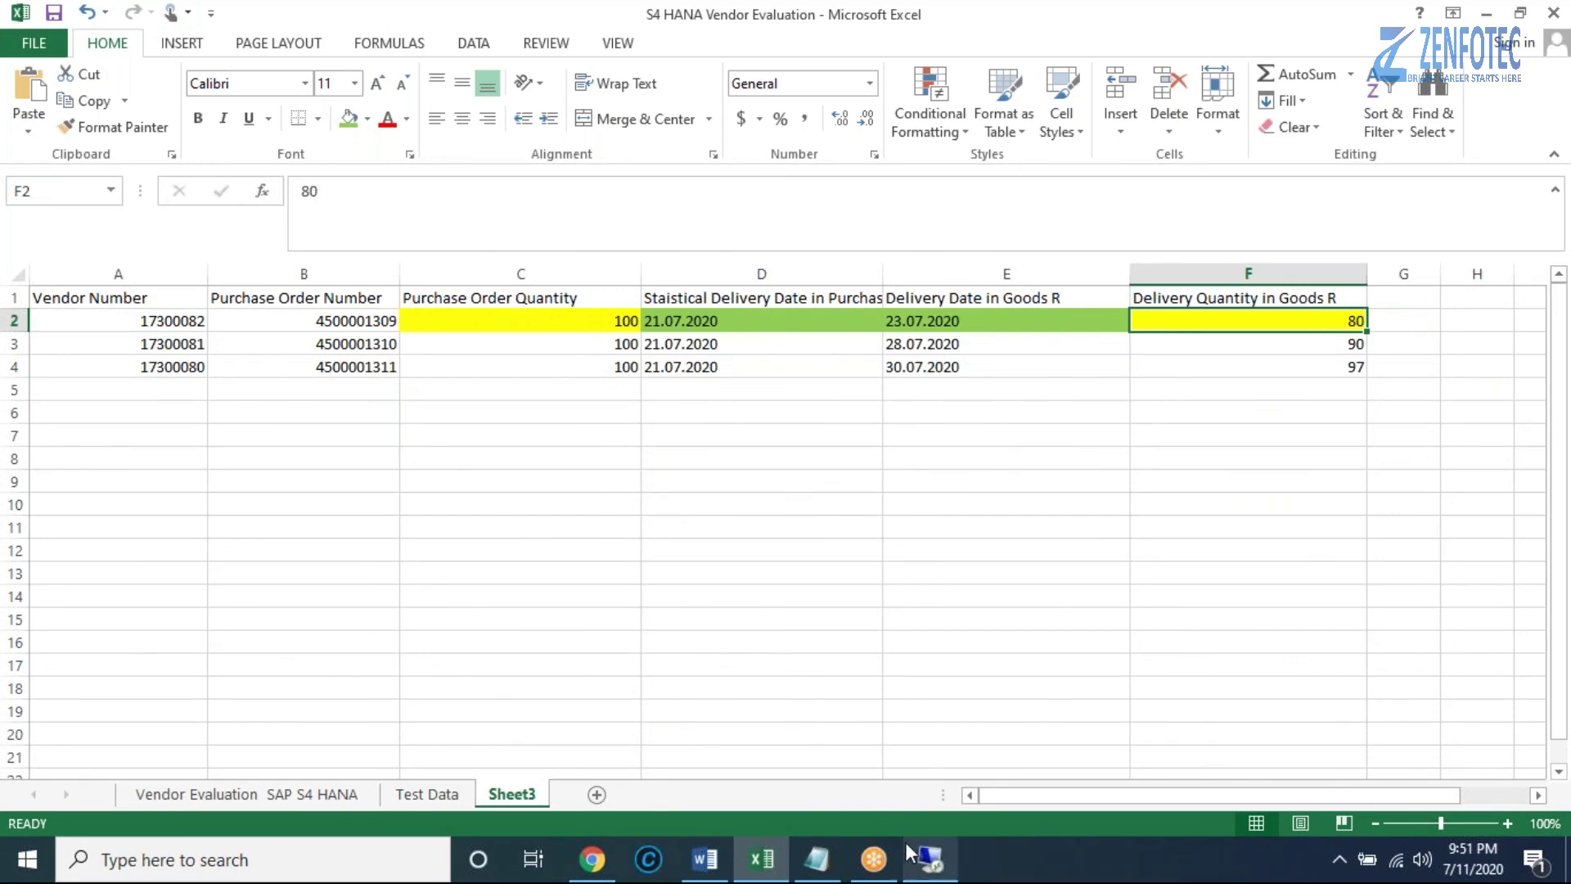
Switch to the Supplier Evaluation Weighting and Scoring app in the remote session's Chrome and dismiss the Authentication Information dialog.
{"action": "left_click", "coordinate": [929, 859]}
{"action": "left_click", "coordinate": [818, 195]}
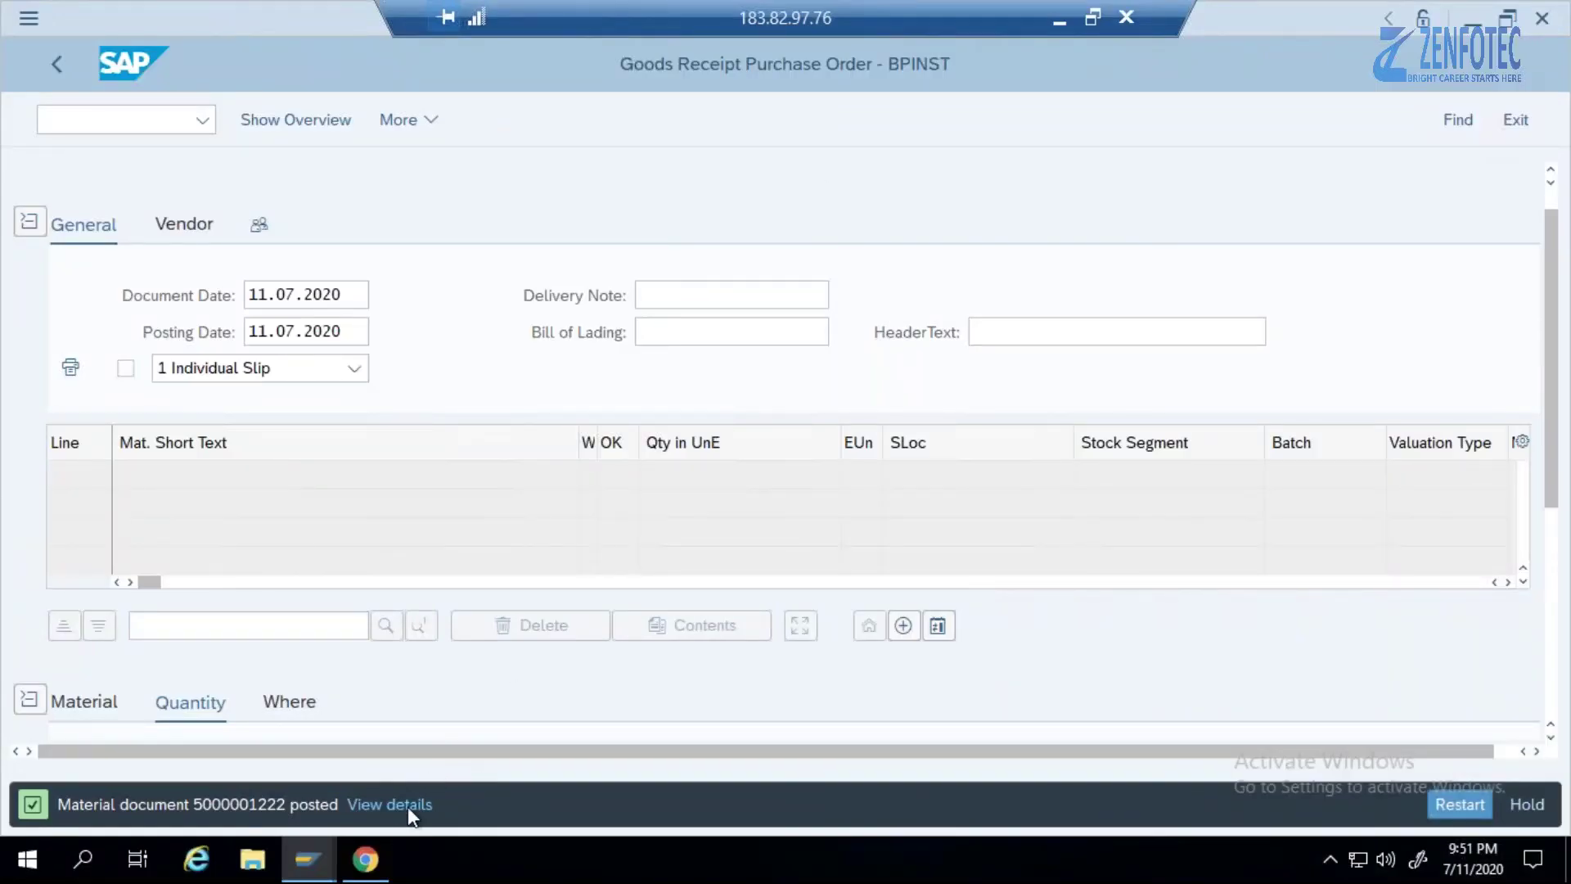
{"action": "mouse_move", "coordinate": [381, 853]}
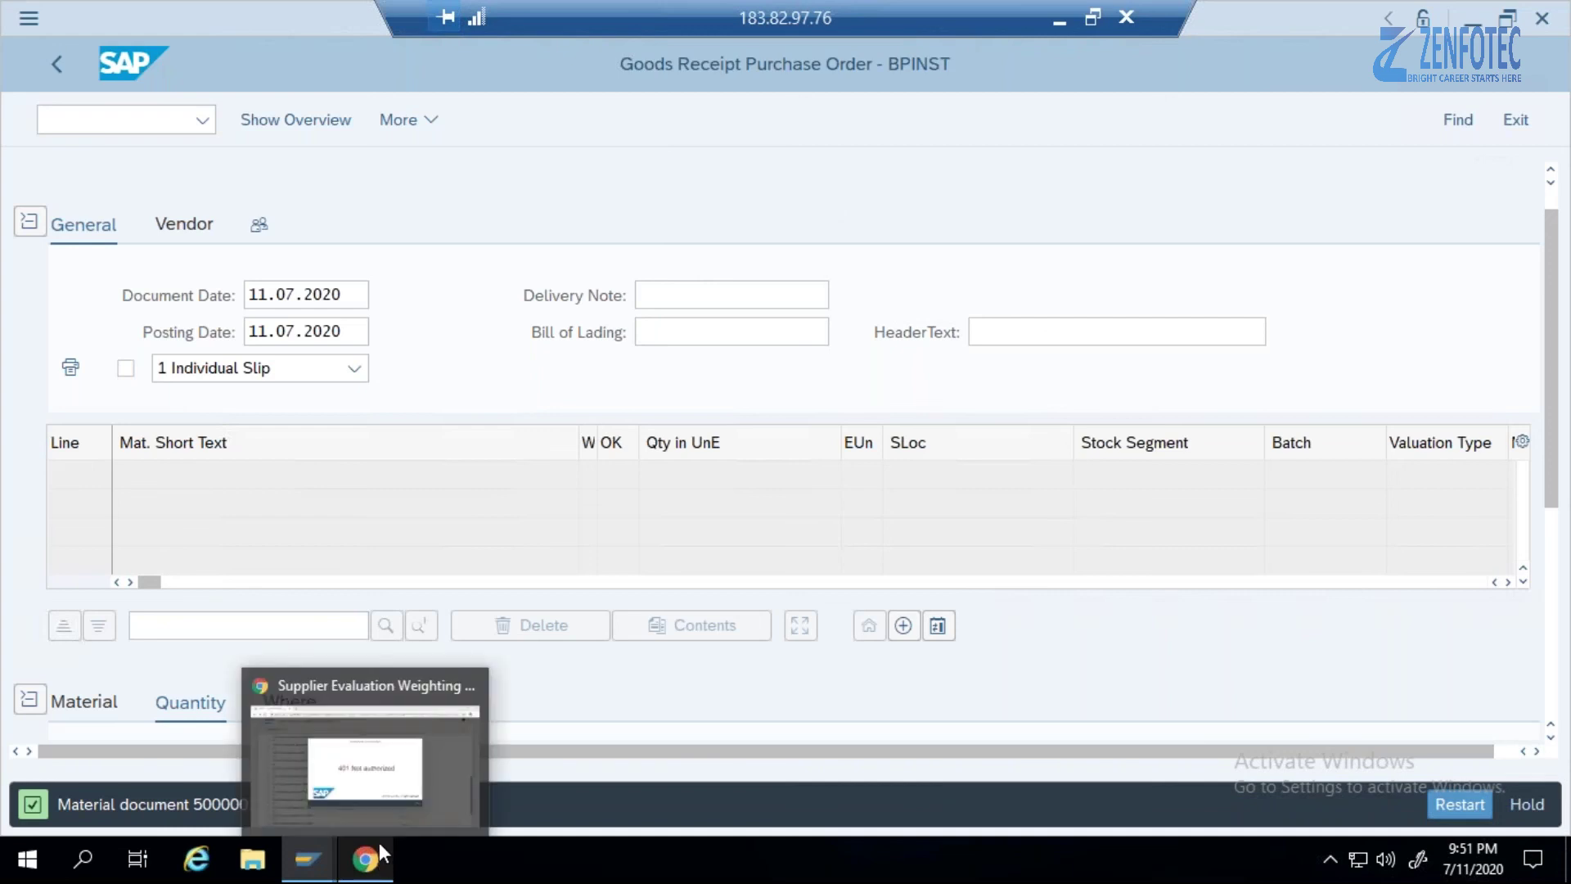
{"action": "left_click", "coordinate": [399, 803]}
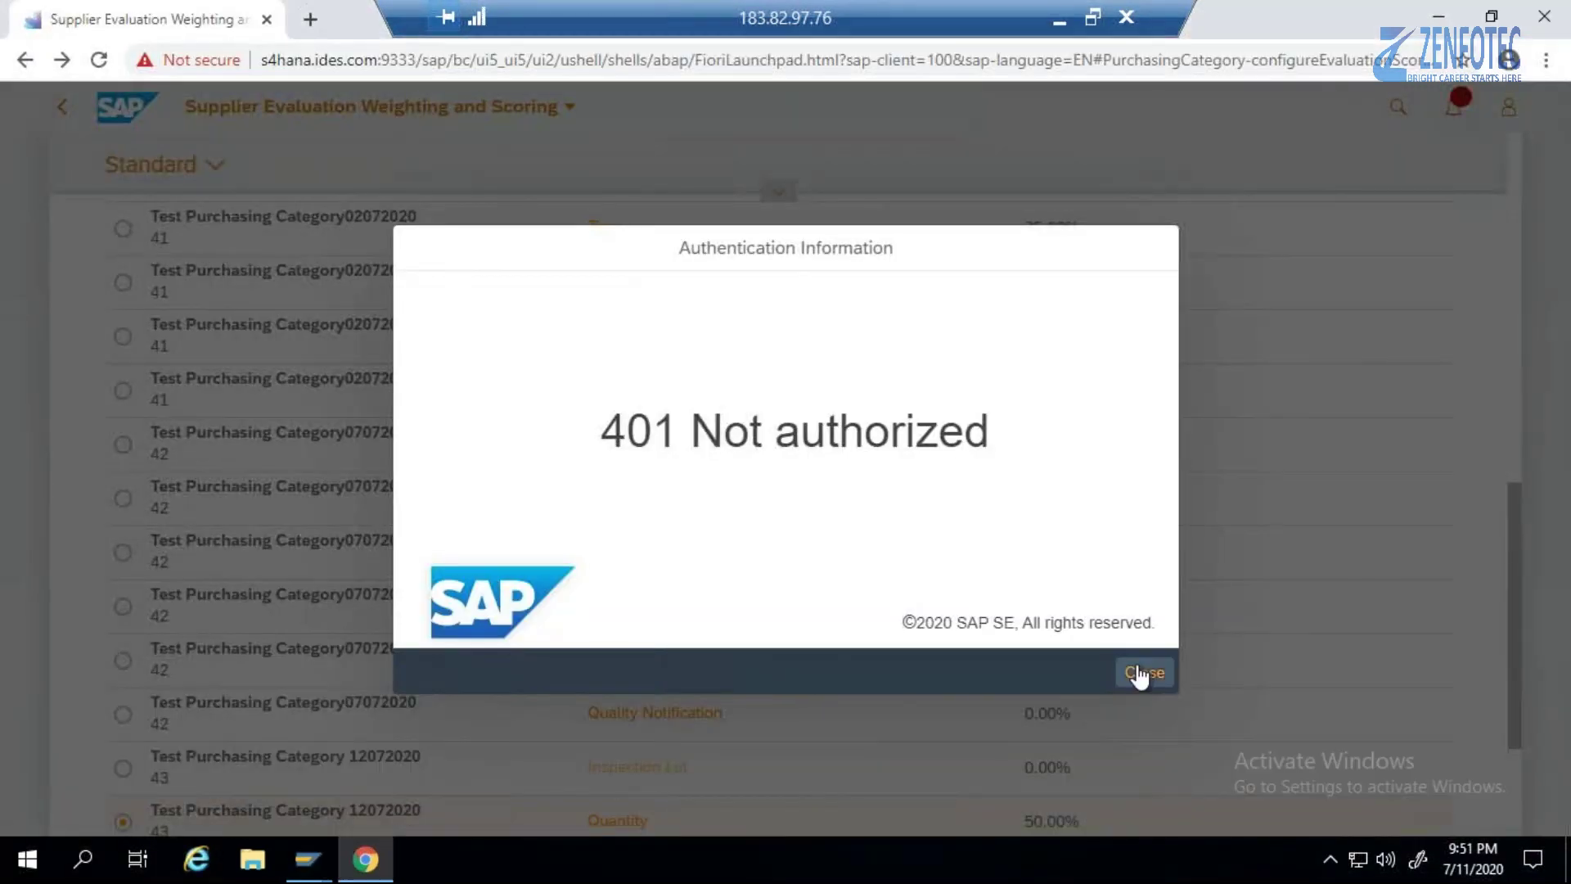
{"action": "key", "text": "Escape"}
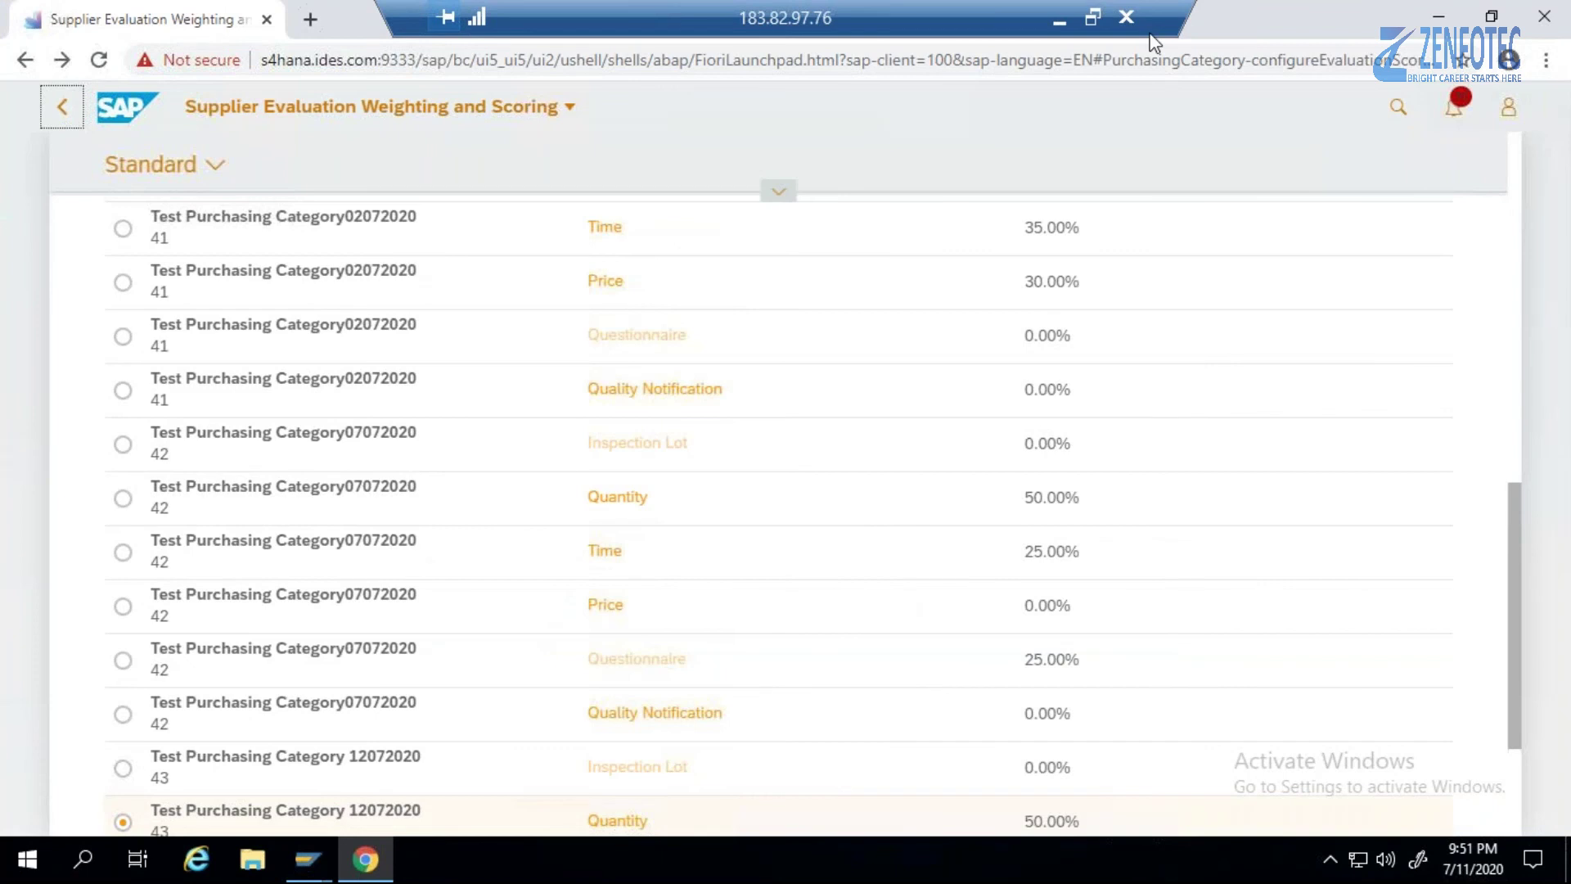